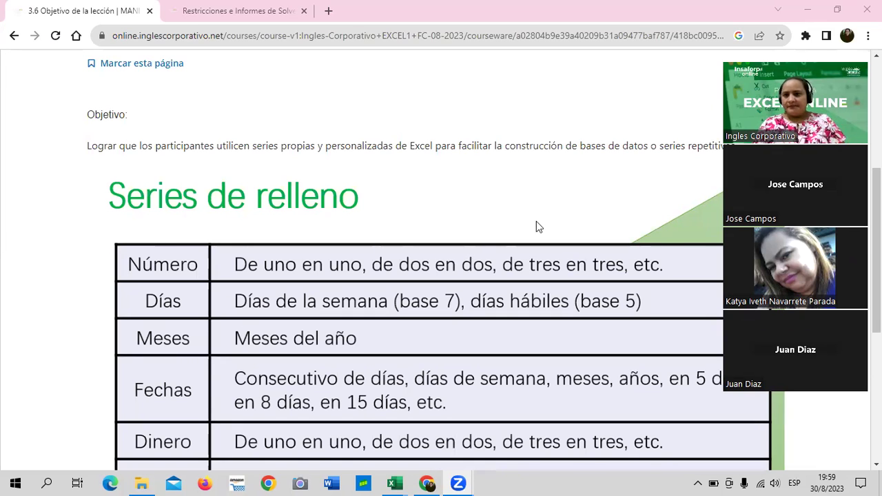
Step: Switch to the 3.2 Herramienta formulario (4) workbook and check the PRECIO TOTAL formula in J2
scroll(548, 210, up, 2)
scroll(548, 210, down, 2)
scroll(548, 210, down, 2)
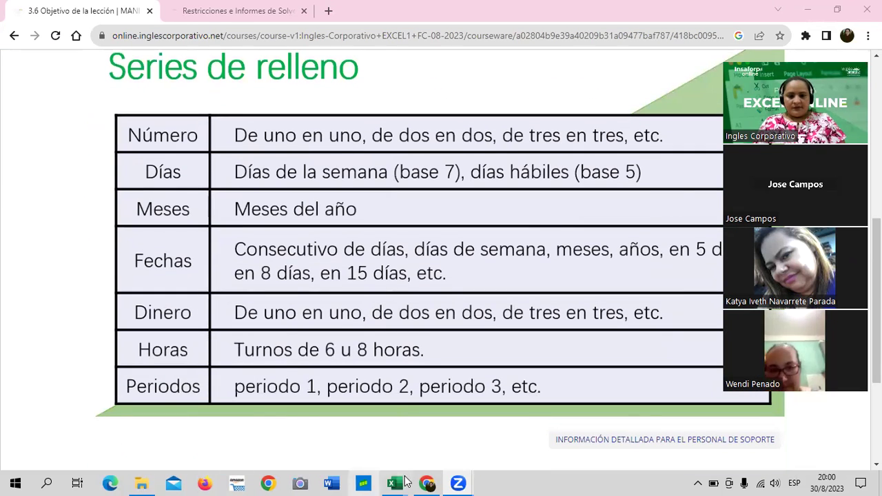
mouse_move(407, 482)
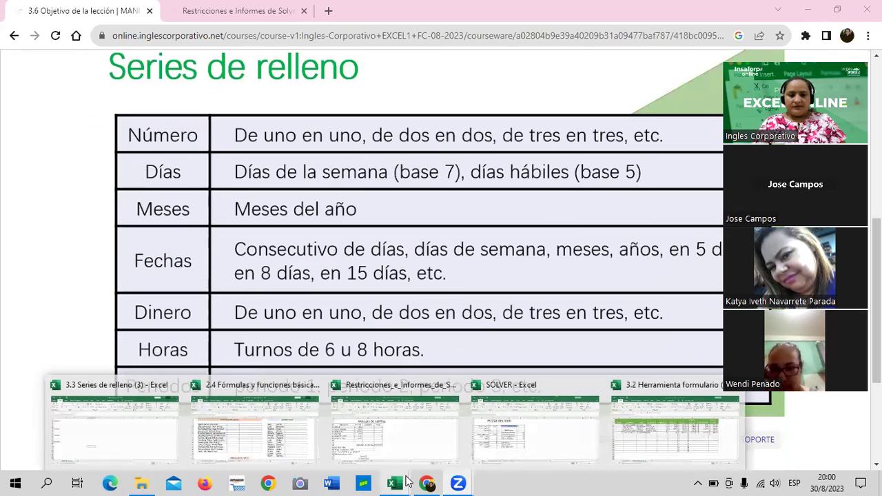
click(680, 430)
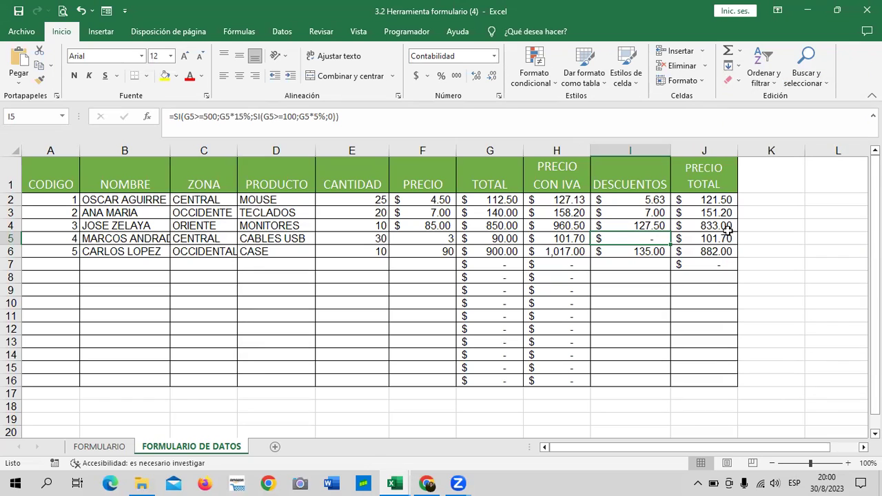
click(707, 199)
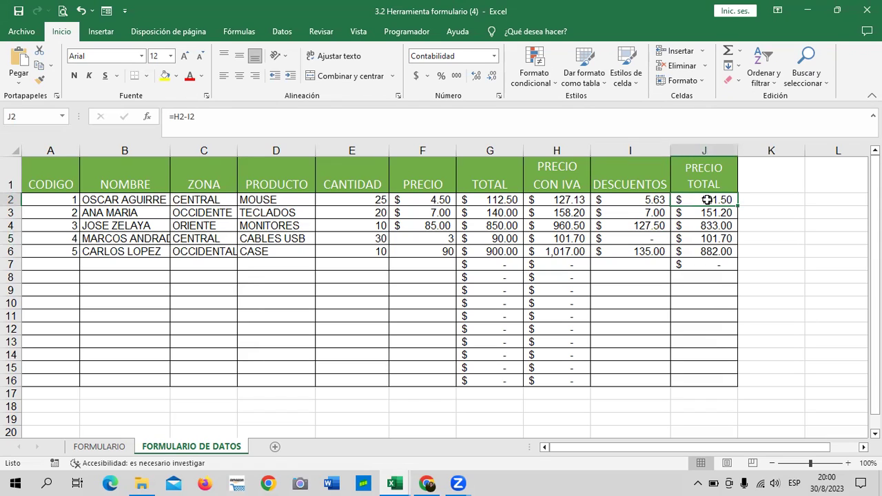
Step: Lower the screen brightness slightly
key(XF86MonBrightnessDown)
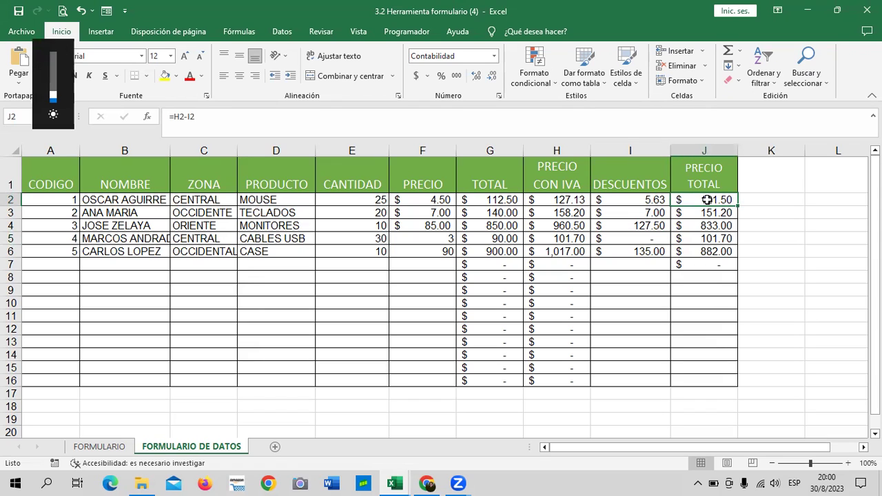
key(XF86MonBrightnessDown)
key(XF86MonBrightnessUp)
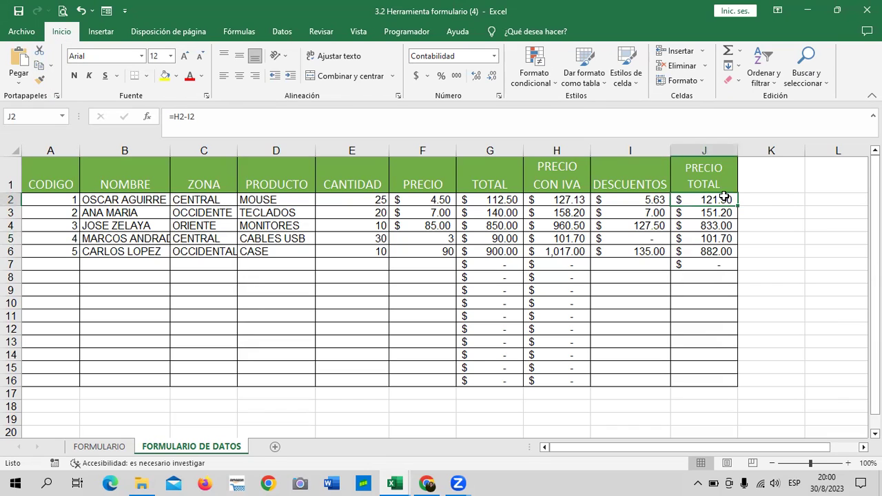
Step: Inspect the H2 and I2 formulas and confirm J2's =H2-I2 formula unchanged
click(550, 199)
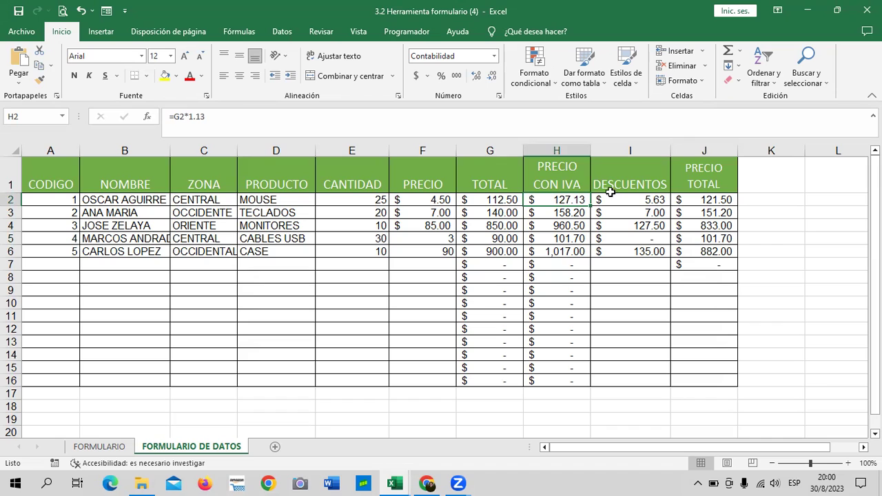
click(637, 200)
click(693, 201)
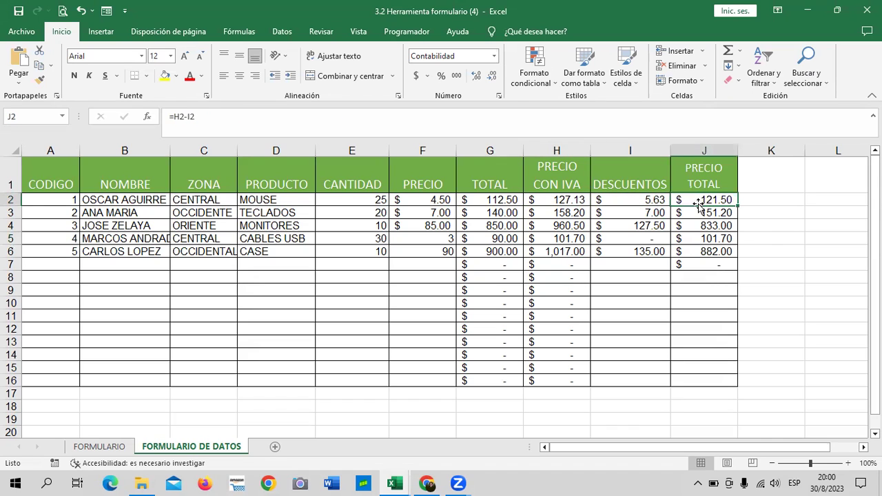
click(482, 120)
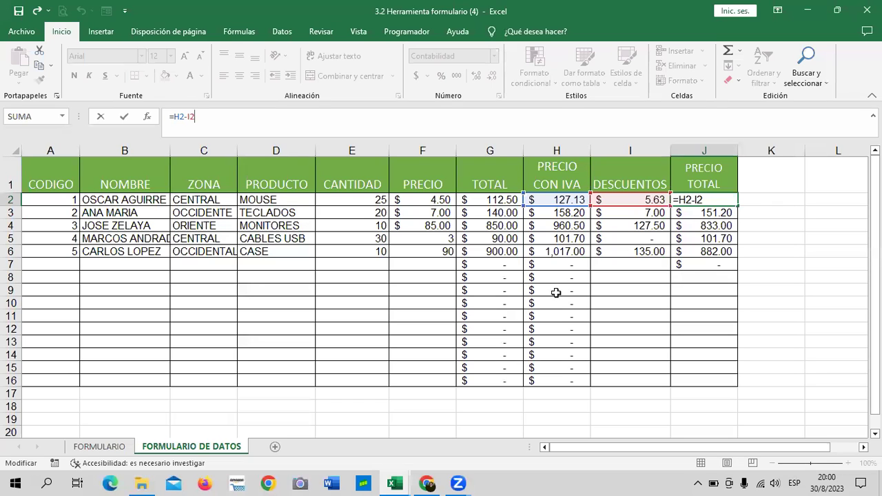
key(Return)
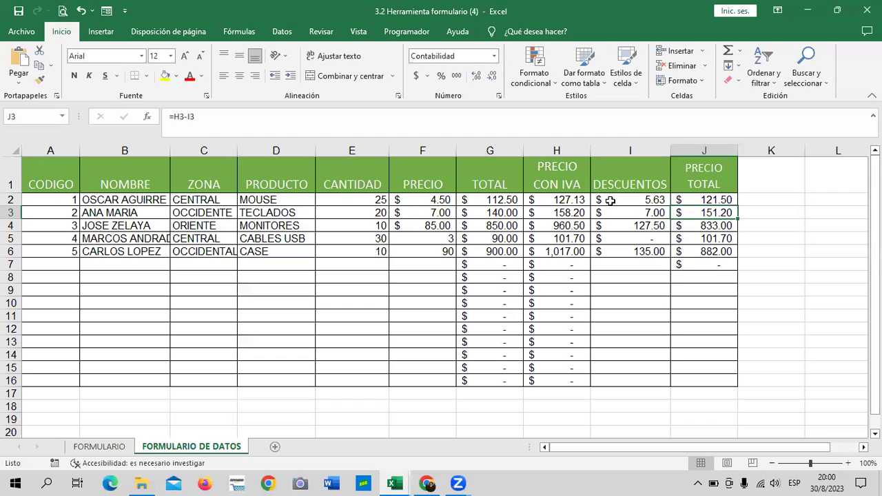
click(610, 200)
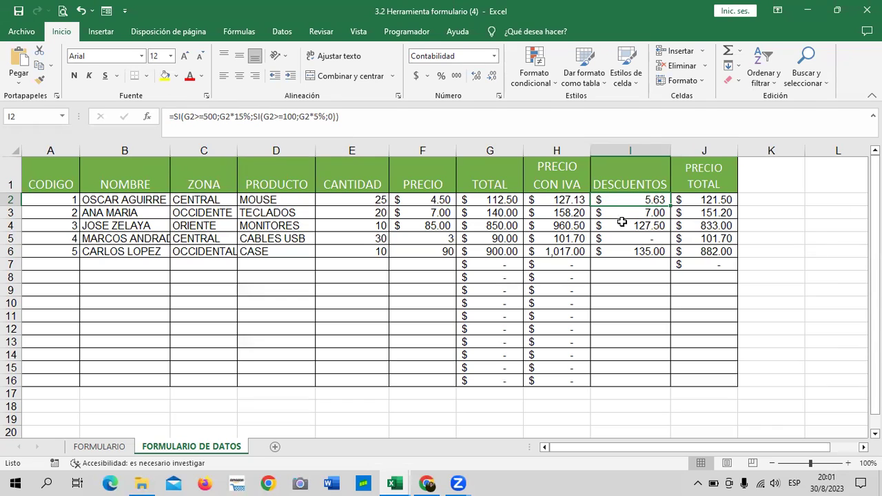
Step: Move down the DESCUENTOS column to cell I5
key(Down)
key(Down)
key(Down)
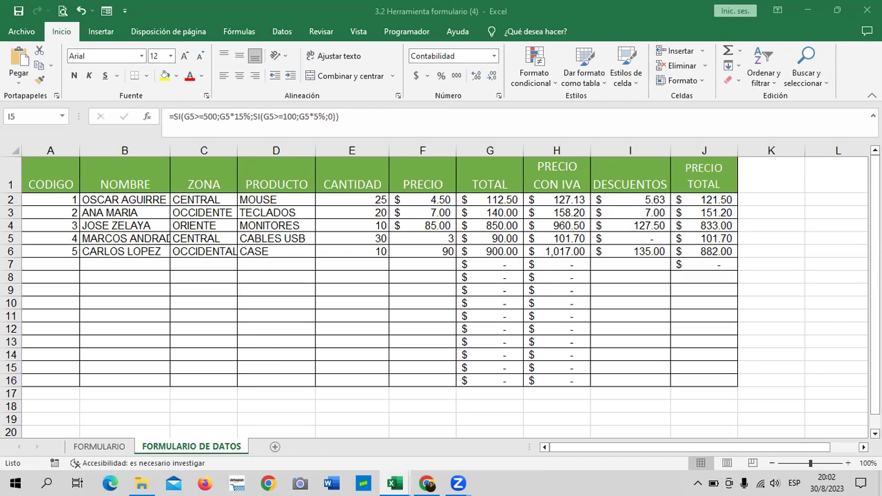
Step: Close the formulario workbook without saving its changes
key(alt+F4)
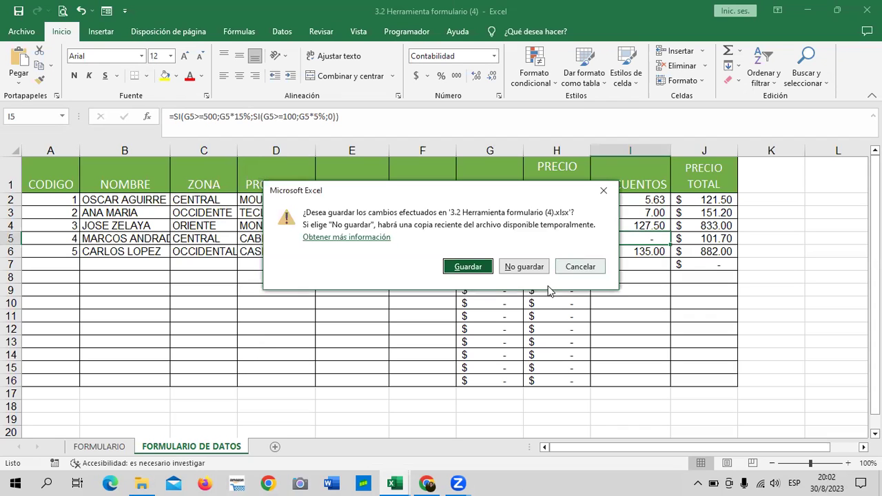
click(522, 267)
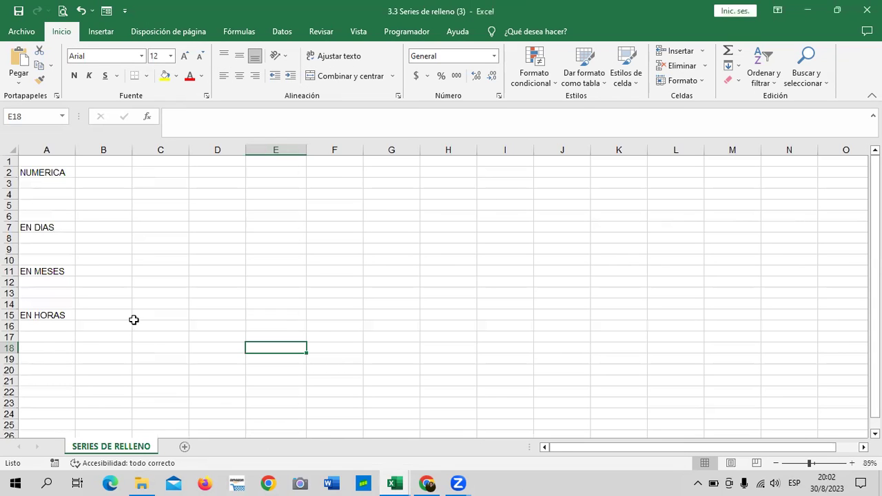
scroll(133, 320, down, 2)
scroll(134, 320, down, 1)
scroll(134, 319, up, 3)
Step: Point out the NUMERICA, EN DIAS, EN MESES and EN HORAS labels, then bring up 2.4 Fórmulas y funciones básicas
click(46, 172)
click(29, 228)
click(38, 275)
click(36, 316)
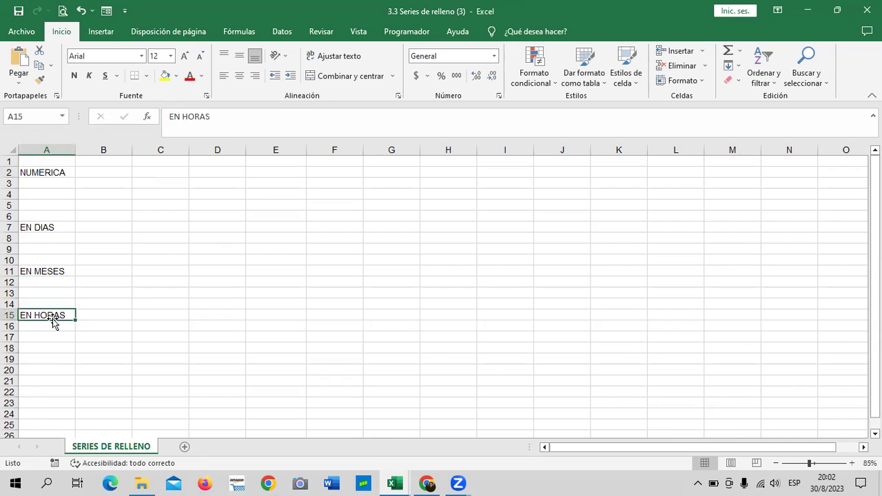
click(43, 171)
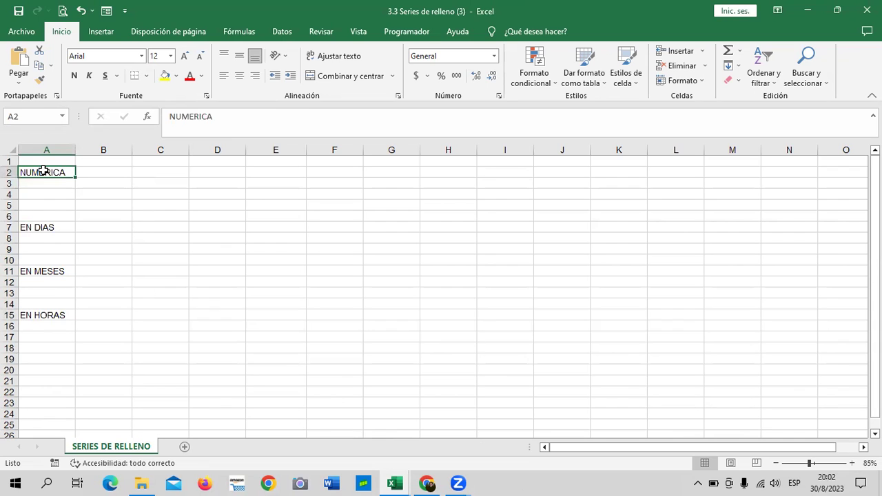
click(36, 228)
click(48, 271)
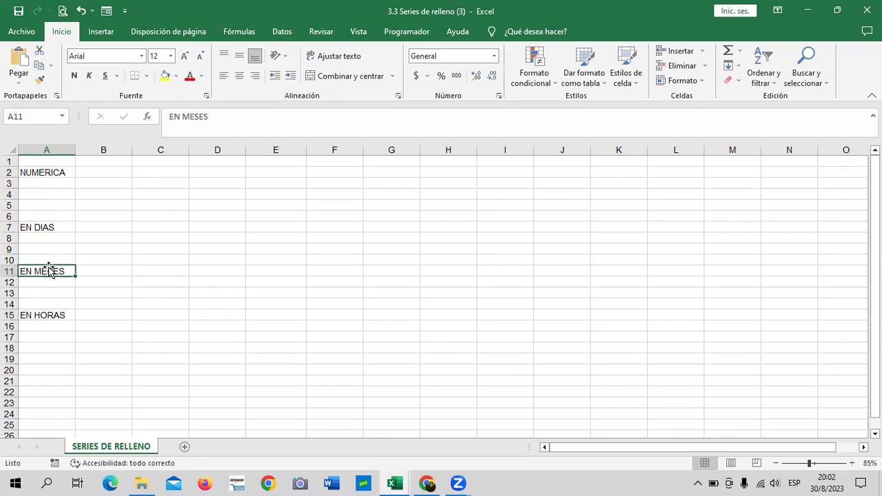
click(39, 324)
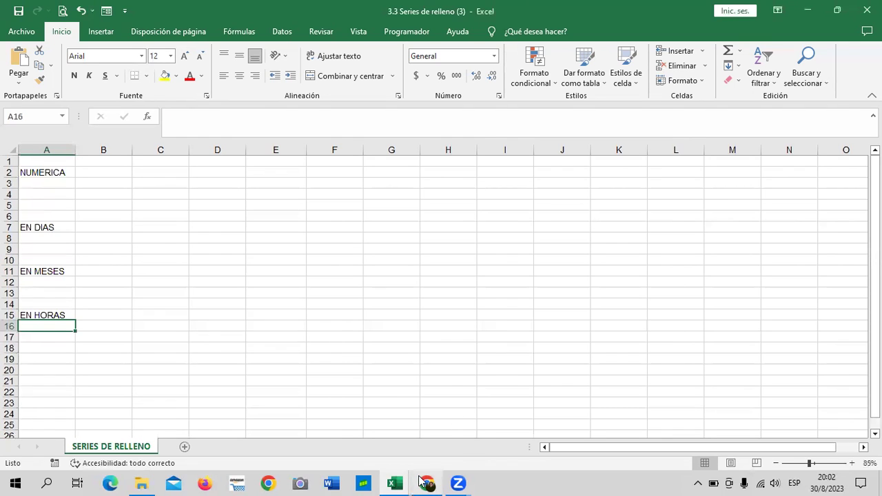
mouse_move(400, 482)
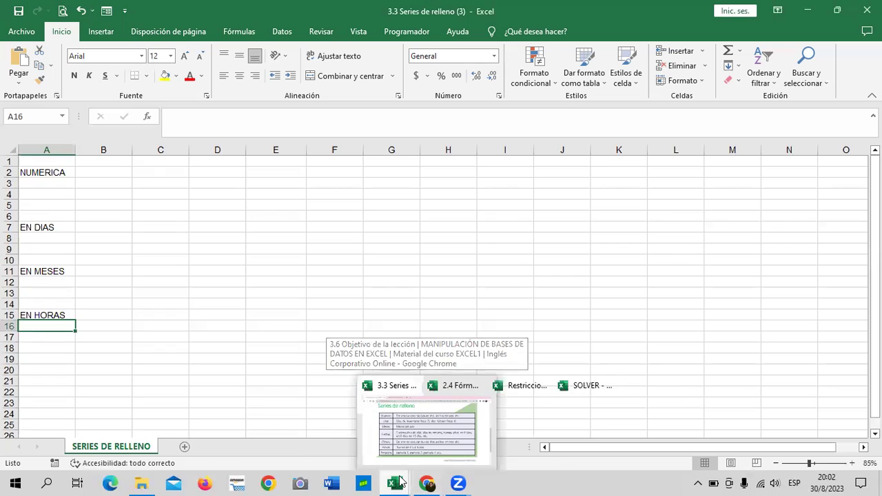
click(349, 443)
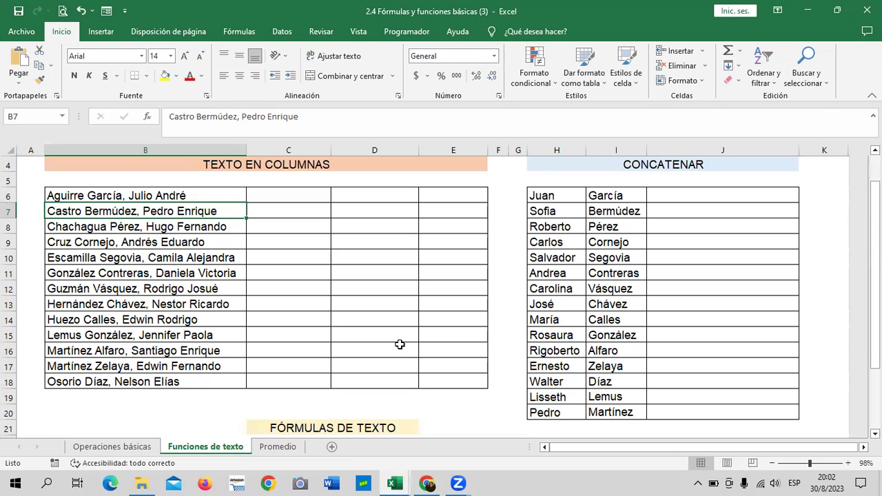
Step: Browse the Operaciones básicas, Funciones de texto and Promedio sheets, then return to 3.3 Series de relleno (3)
click(137, 447)
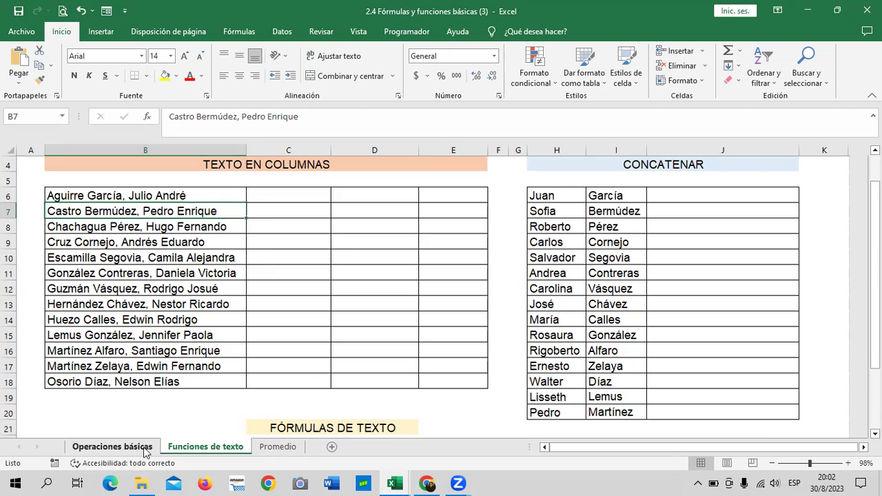
click(192, 448)
click(284, 447)
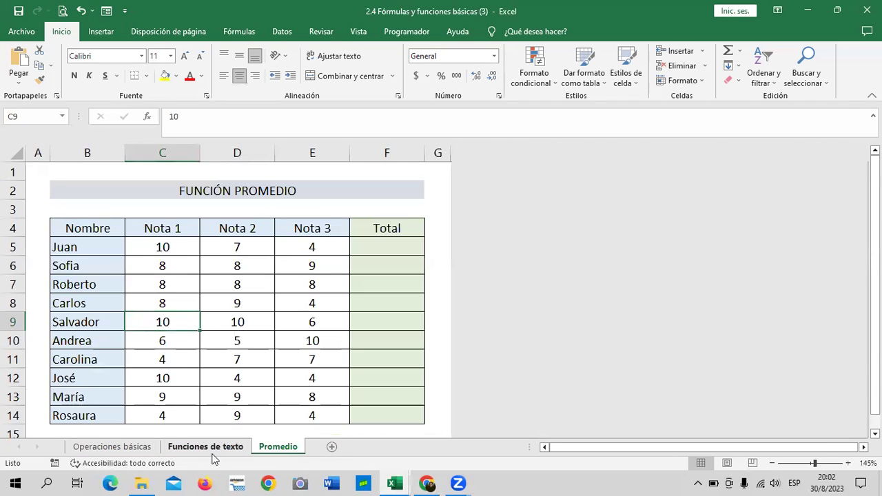
click(211, 449)
click(142, 448)
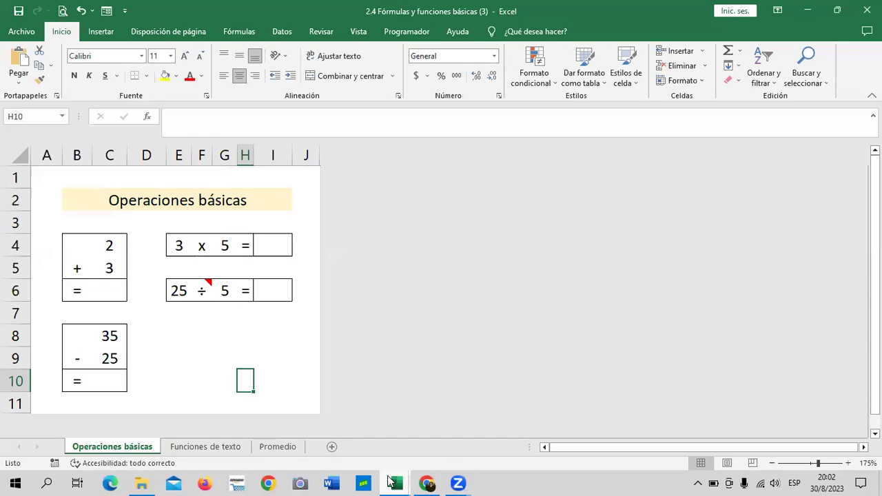
mouse_move(390, 481)
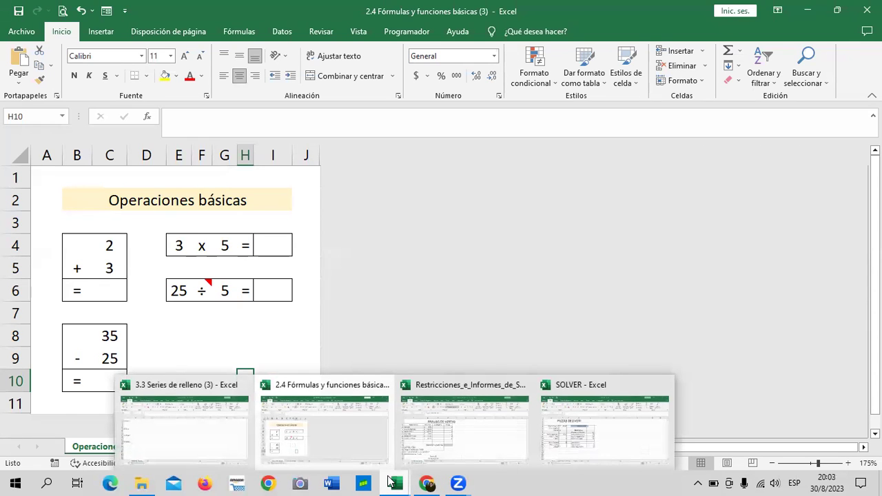
click(203, 435)
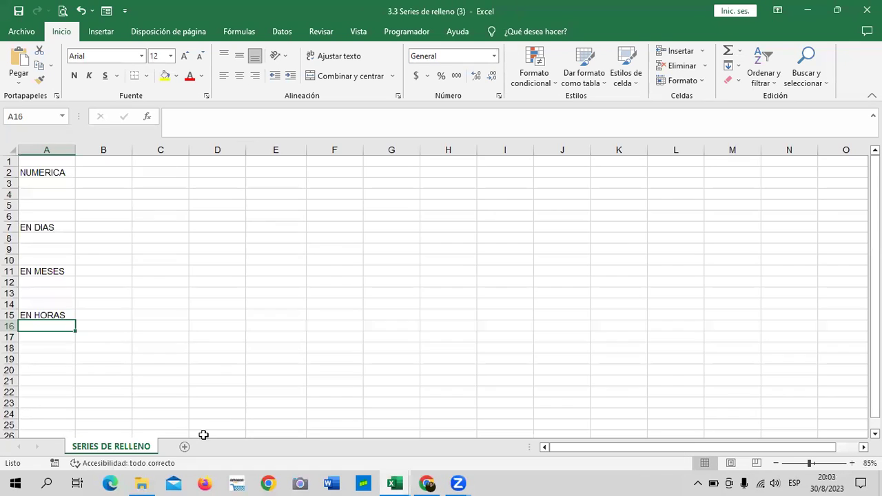
click(56, 184)
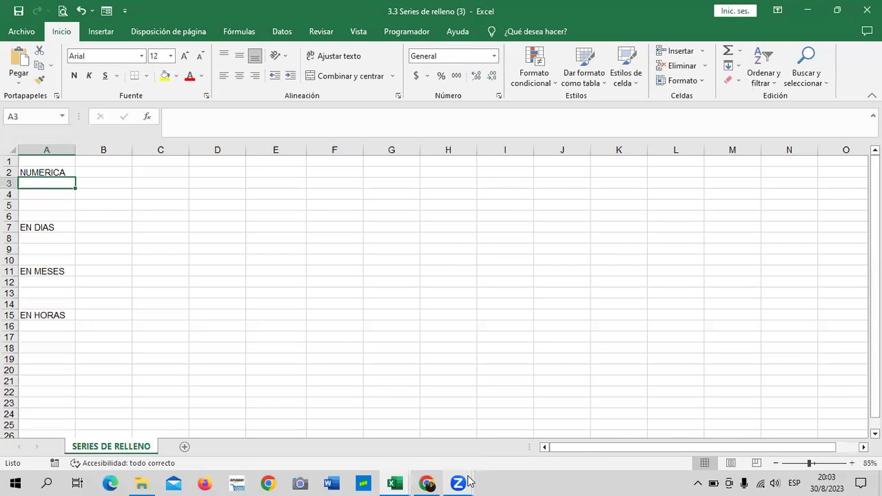
mouse_move(467, 482)
mouse_move(428, 483)
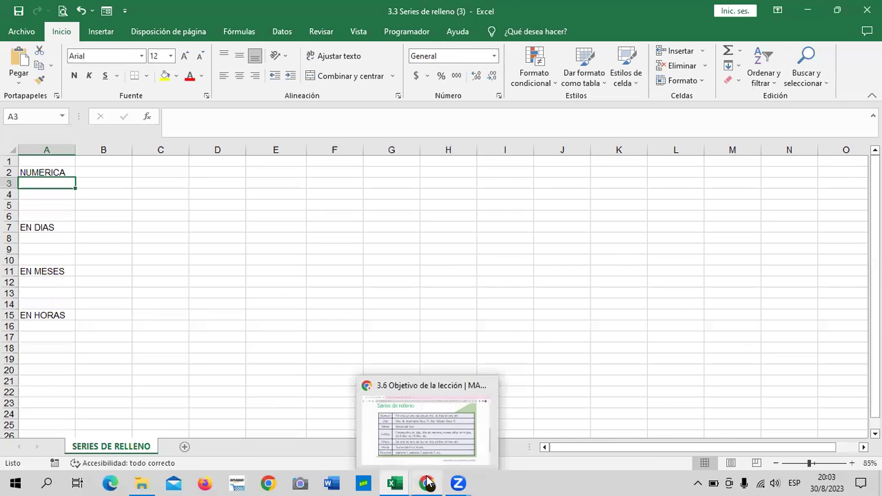
Step: Scroll the course page to show the whole Series de relleno table, Número through Periodos
click(416, 451)
scroll(451, 190, up, 4)
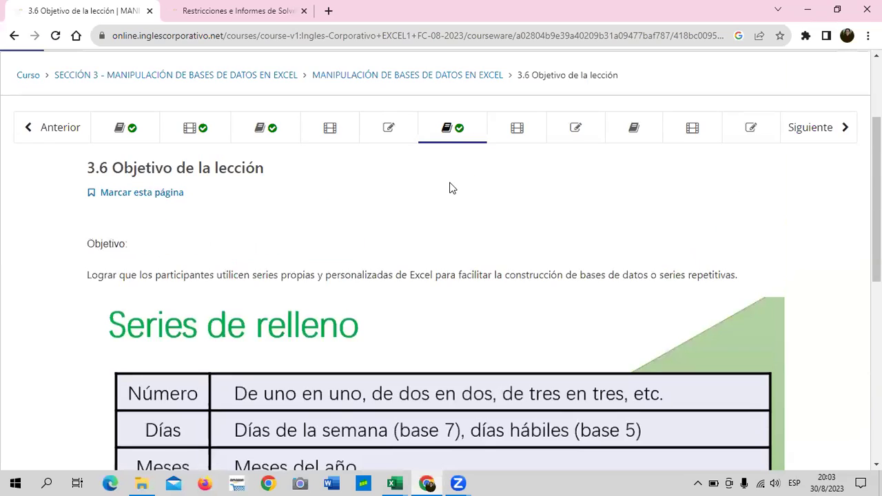
scroll(449, 188, down, 1)
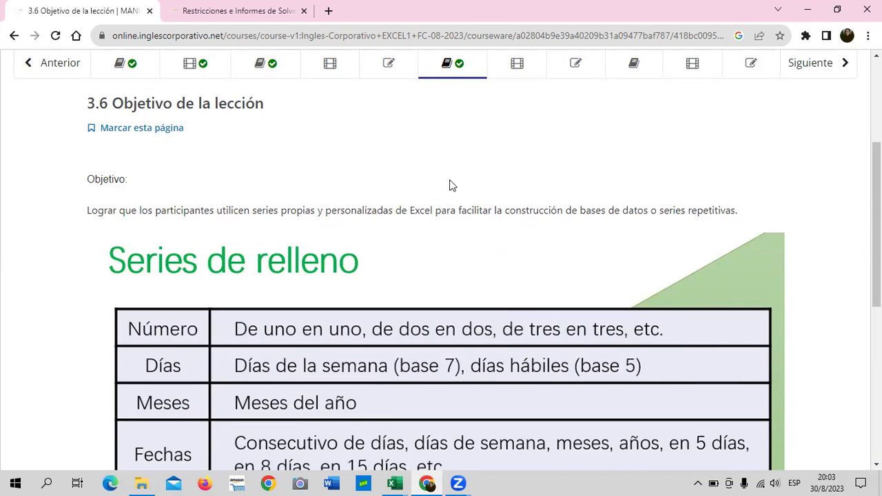
scroll(611, 330, down, 3)
scroll(610, 330, down, 2)
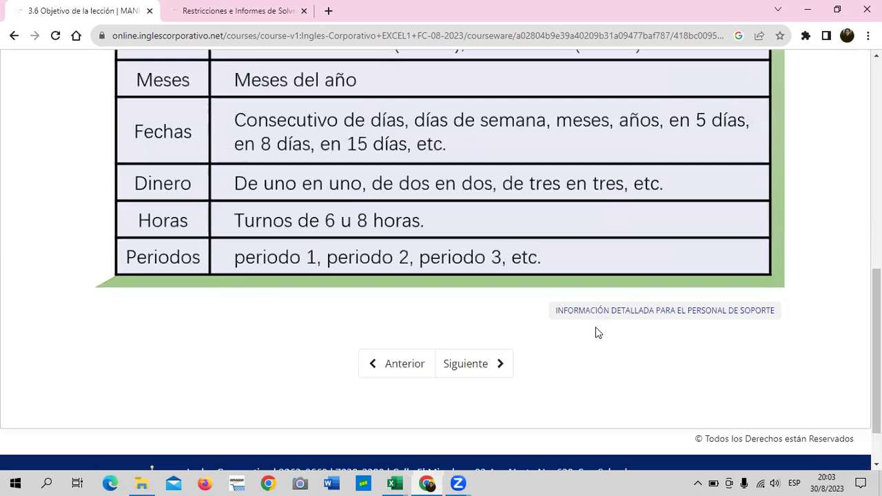
scroll(517, 323, up, 1)
scroll(517, 322, up, 1)
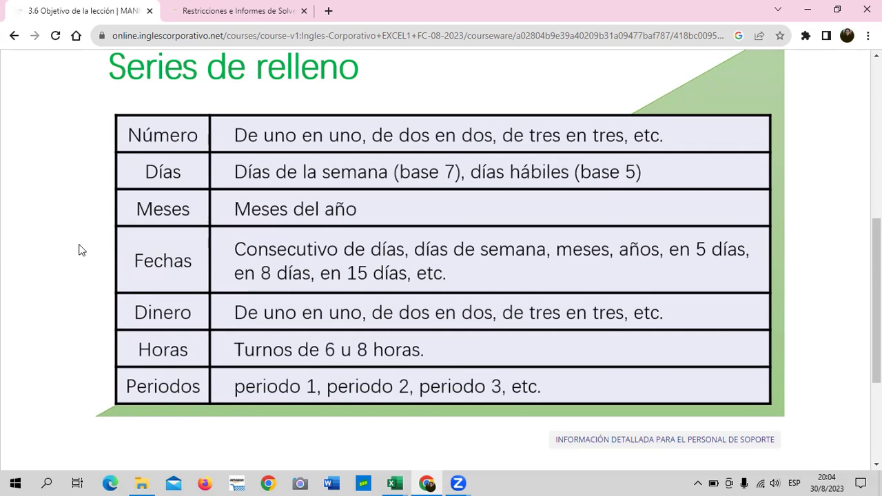
scroll(420, 249, up, 2)
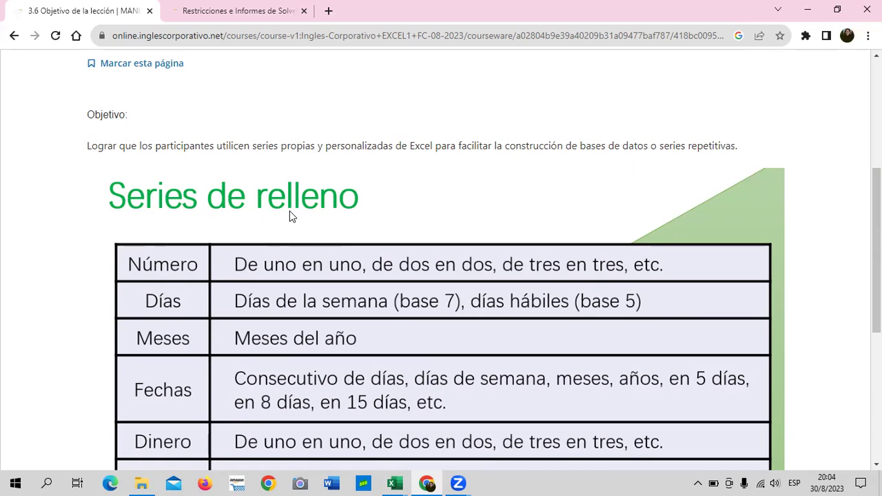
scroll(321, 205, down, 1)
scroll(324, 211, up, 1)
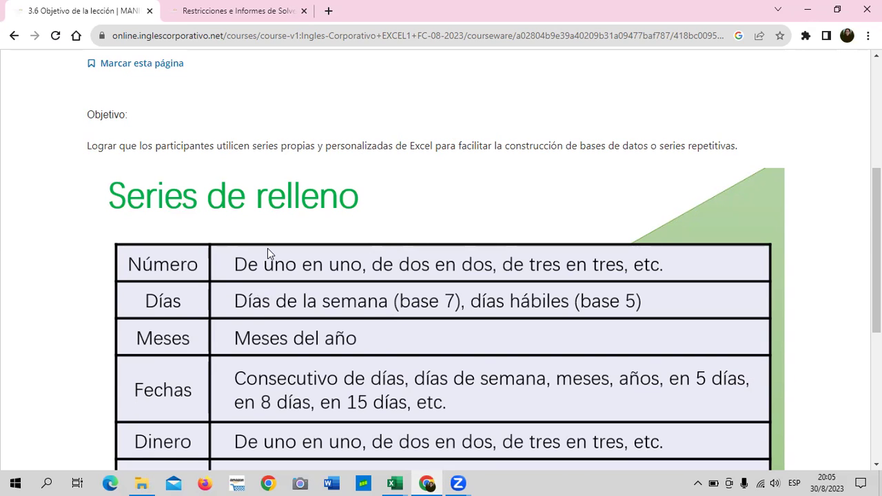
scroll(268, 252, down, 2)
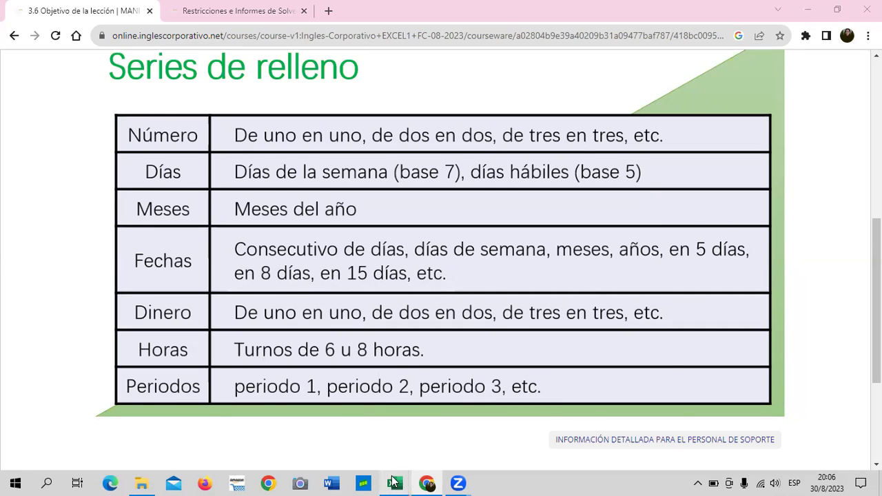
click(392, 482)
Step: In the Series de relleno workbook at 100% zoom, select labels A2, A7, A11 and A15
click(176, 433)
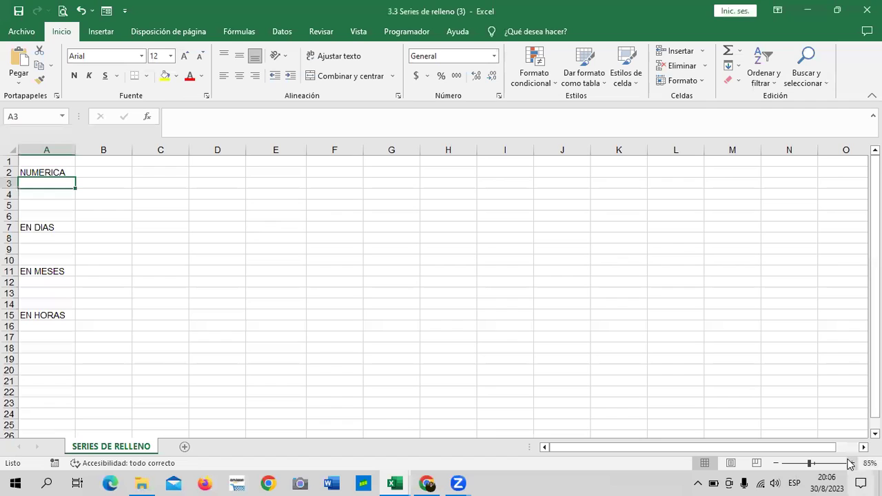
click(849, 463)
click(850, 463)
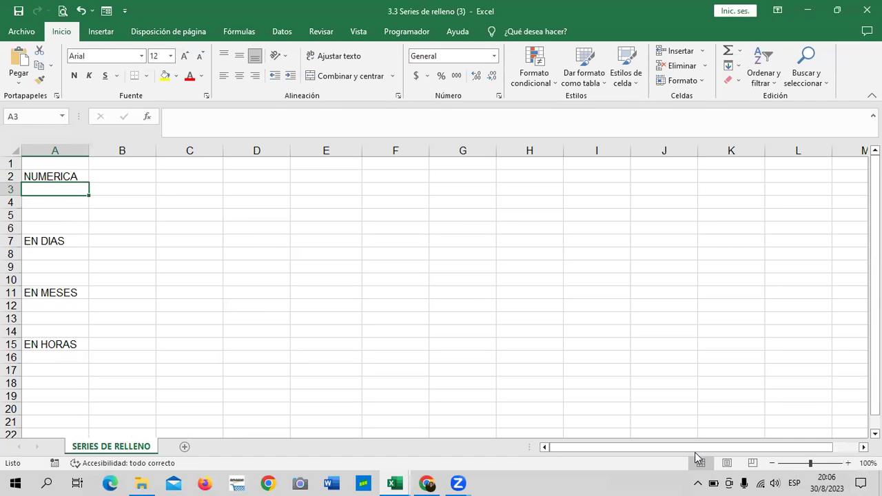
click(313, 318)
click(39, 178)
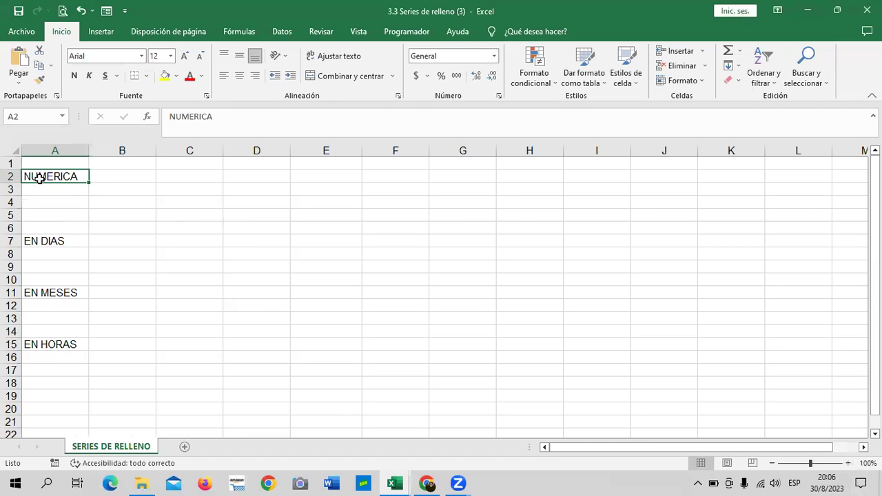
ctrl+click(35, 238)
ctrl+click(52, 295)
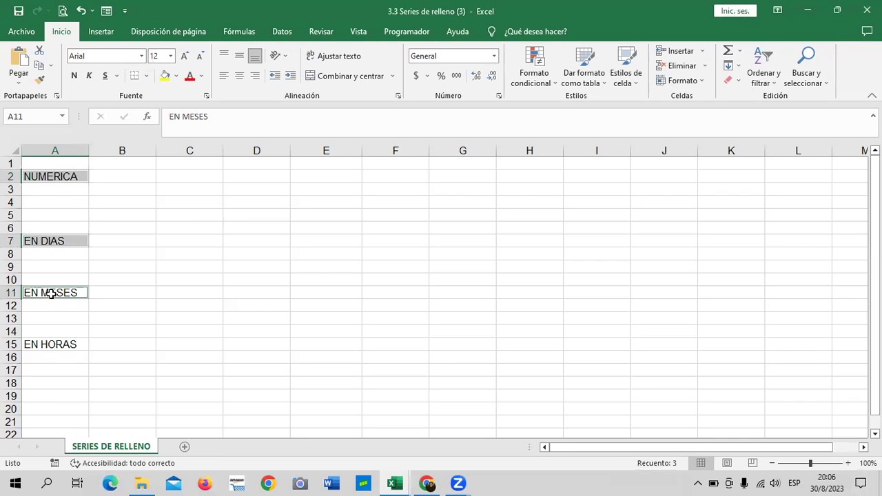
ctrl+click(57, 344)
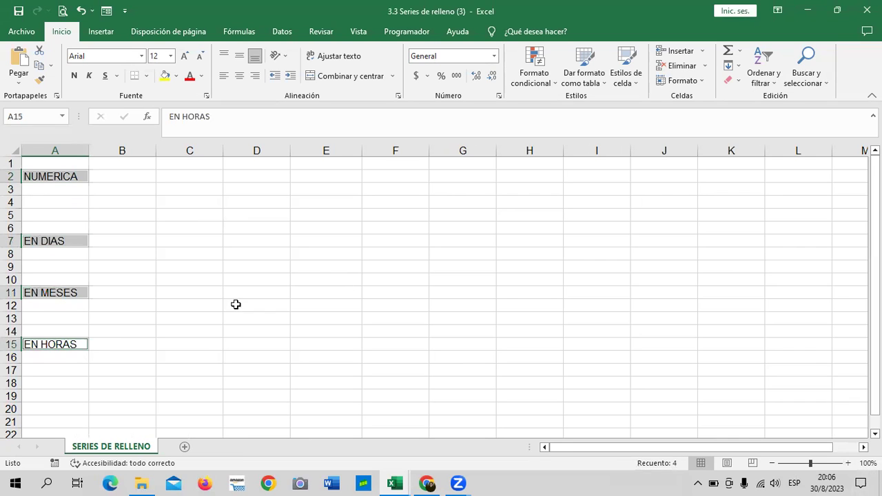
Step: Apply the blue Énfasis1 cell style to the four section labels
click(635, 87)
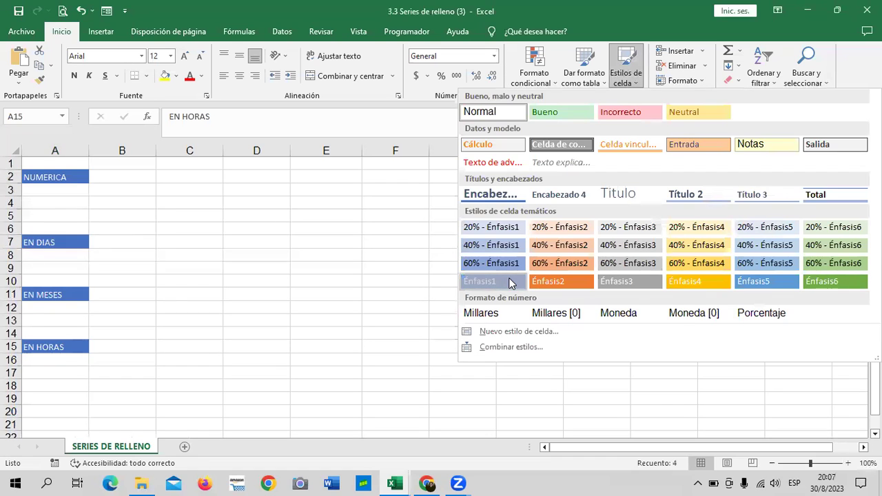
click(508, 280)
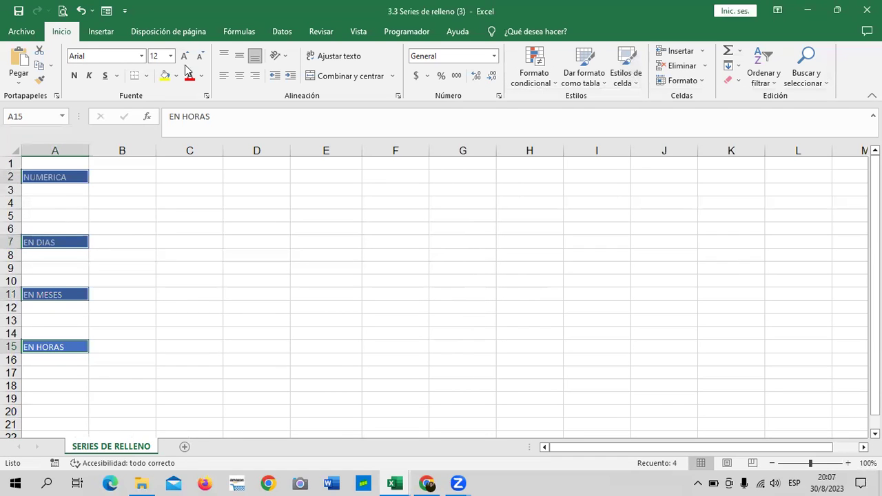
click(145, 215)
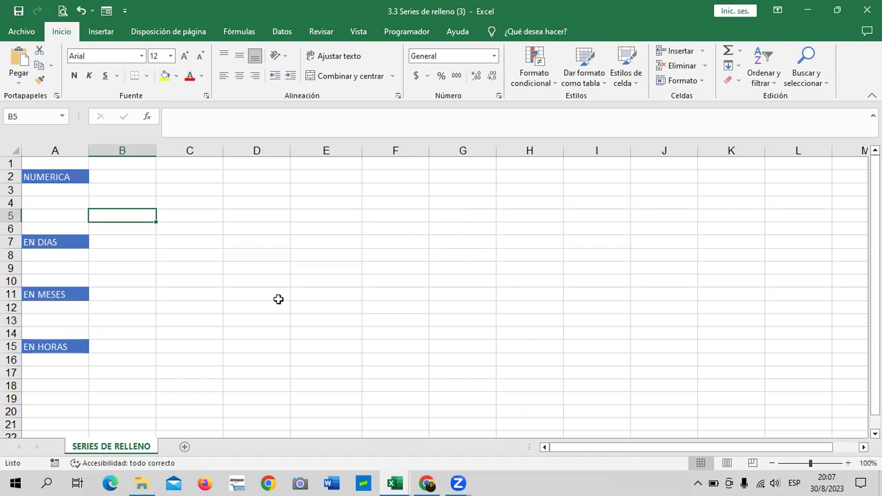
scroll(368, 363, down, 1)
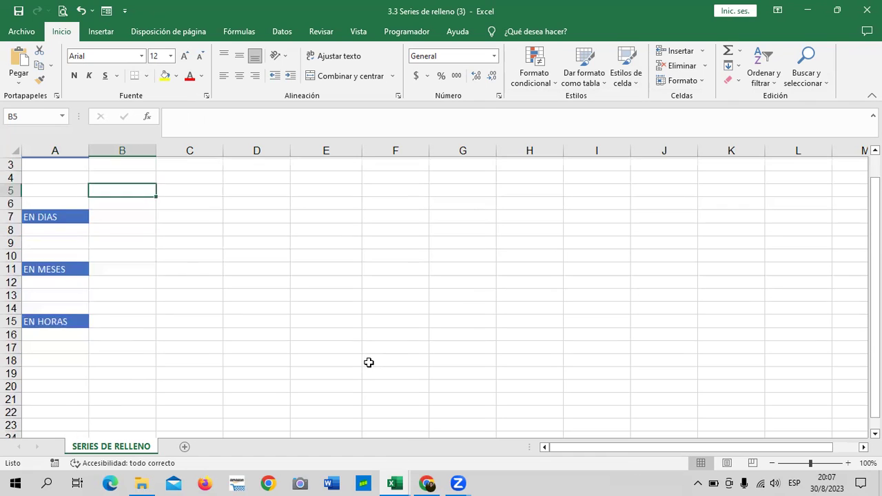
scroll(368, 362, down, 2)
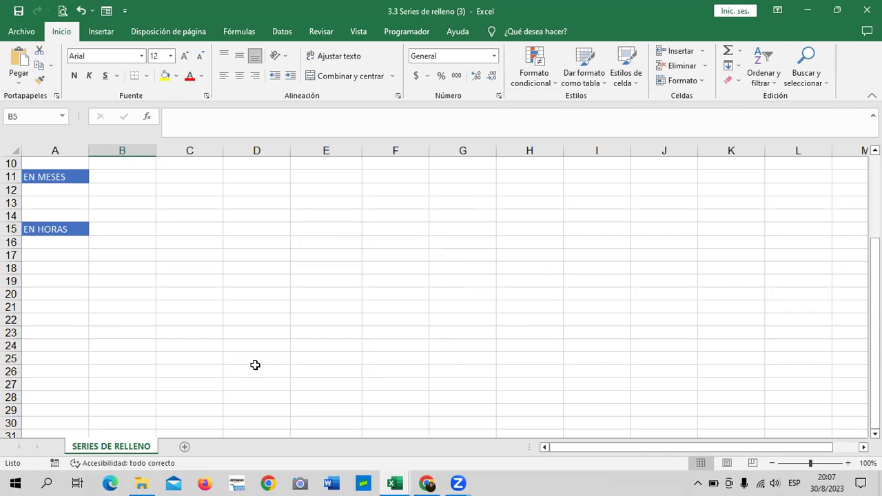
scroll(255, 365, up, 3)
Step: Enter 1 in B2 and 2 in C2
click(311, 234)
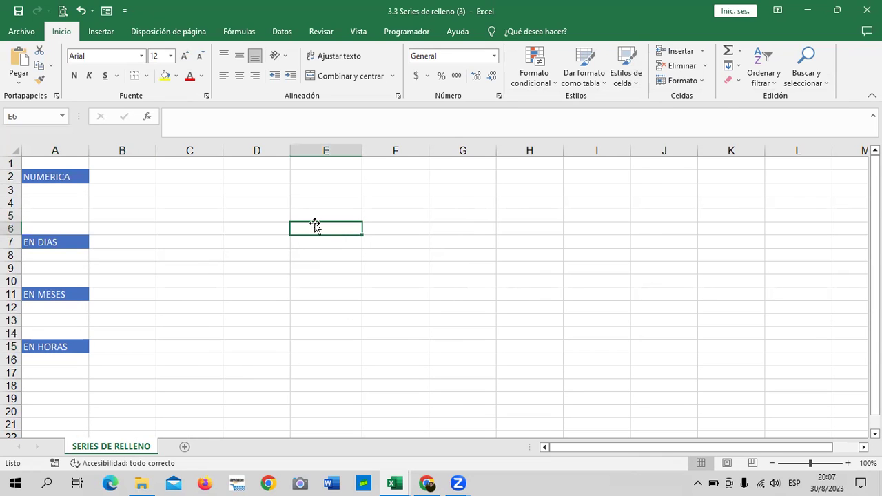
click(140, 177)
text(1)
click(187, 178)
text(2)
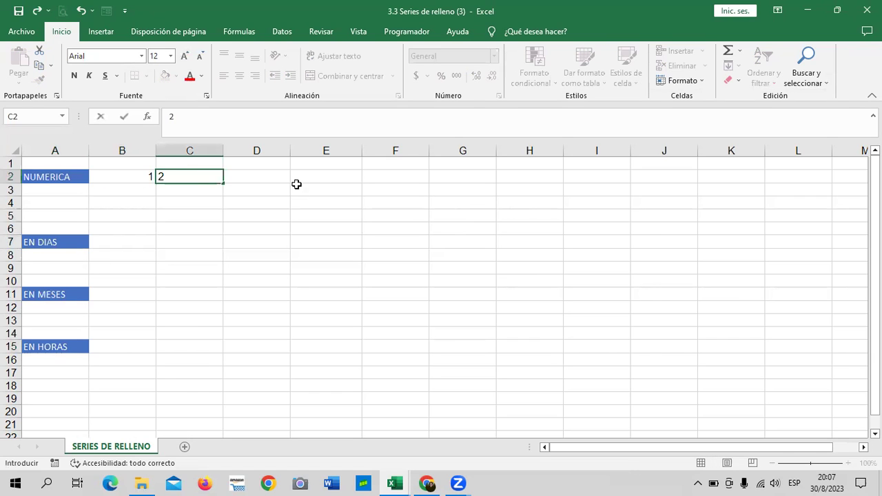
key(Return)
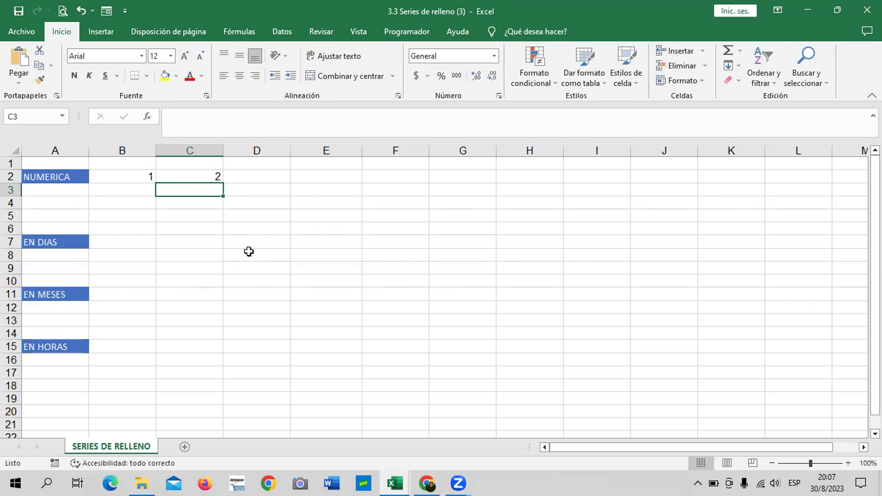
Step: Extend the 1, 2 pair along row 2 into a 1 to 10 series ending at K2
scroll(171, 311, down, 2)
scroll(170, 321, down, 6)
scroll(169, 325, up, 5)
scroll(122, 372, up, 3)
drag(101, 234, 514, 354)
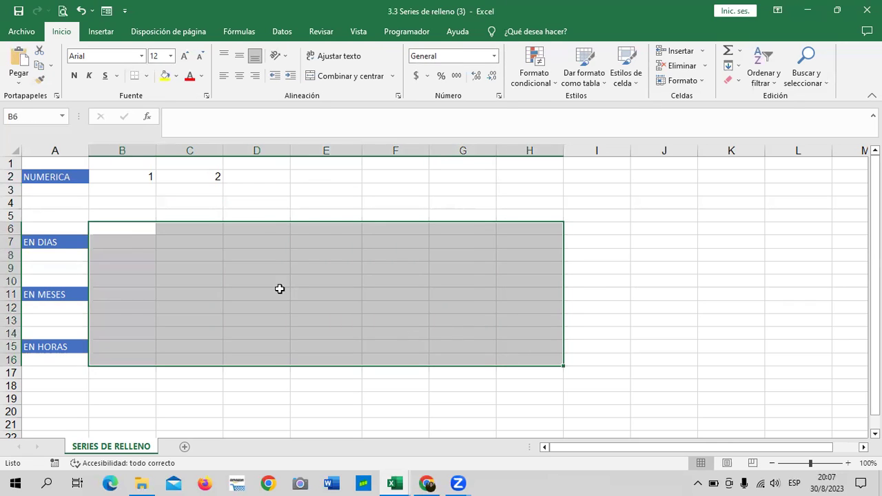
click(216, 213)
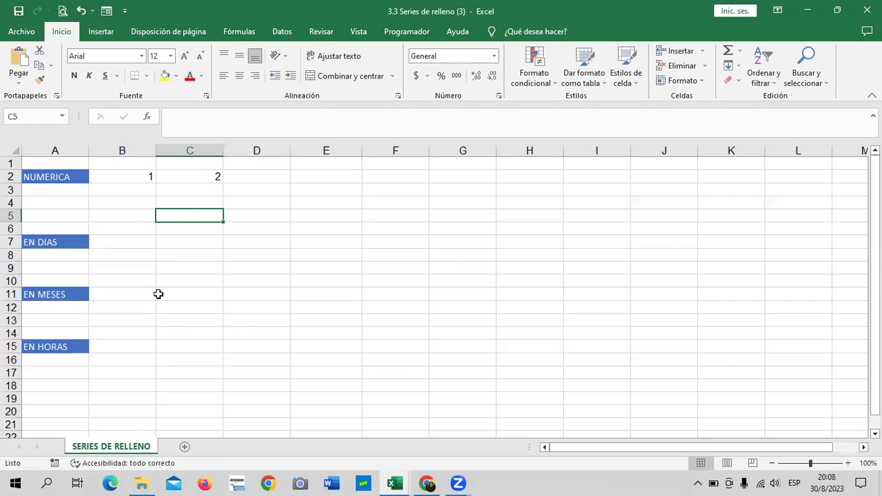
mouse_move(143, 174)
mouse_down()
mouse_move(190, 174)
mouse_move(183, 173)
mouse_up()
click(244, 177)
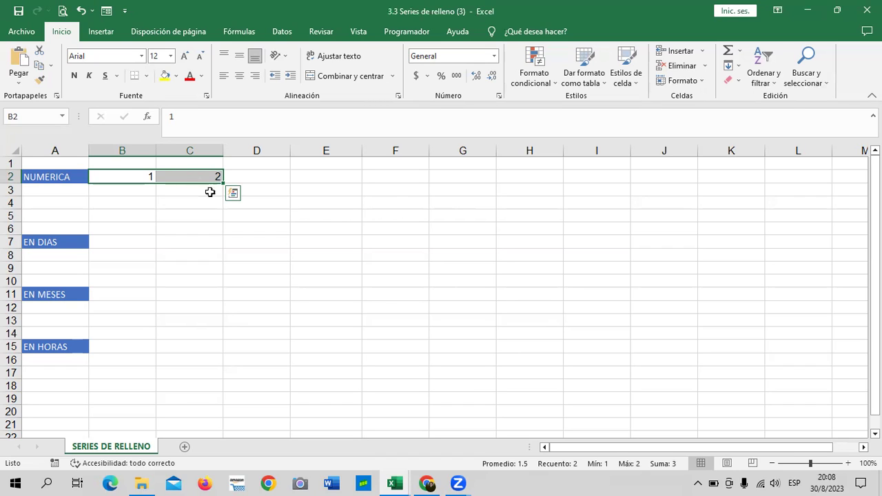
drag(223, 183, 736, 179)
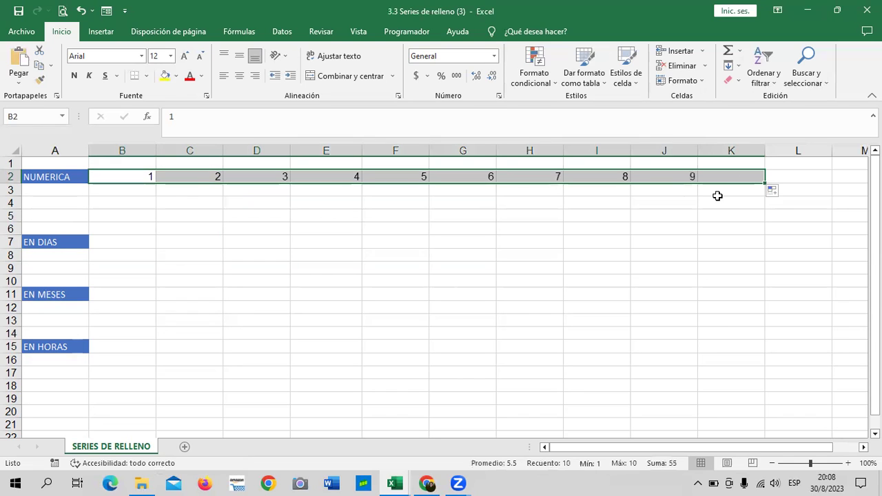
Step: Enter 1 in B3 and start dragging it along row 3
click(124, 190)
text(1)
key(Return)
click(123, 189)
drag(157, 198, 375, 207)
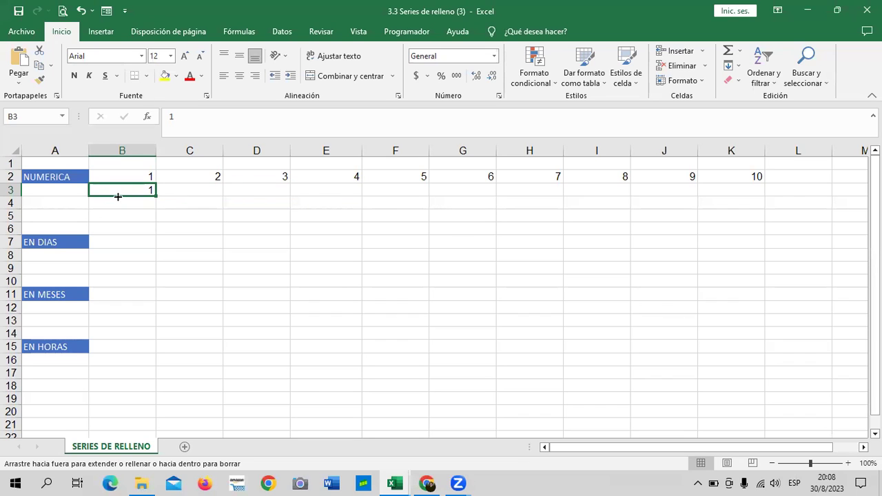
Step: Replace B3 with 10, put 20 in C3, and fill the tens series to 100 in K3
drag(378, 208, 121, 195)
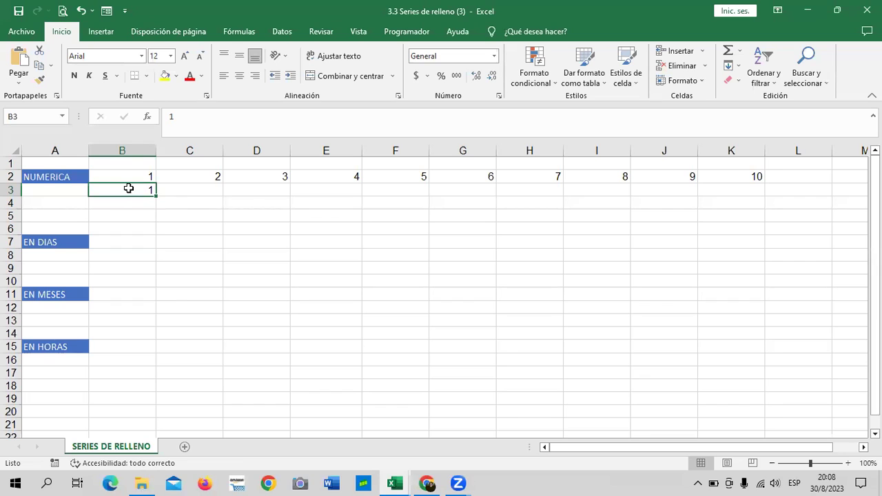
text(10)
key(Tab)
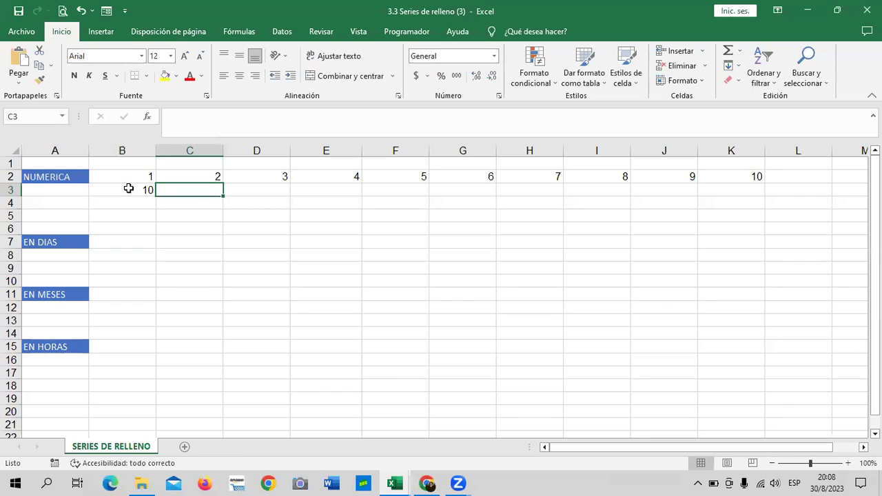
text(20)
key(Return)
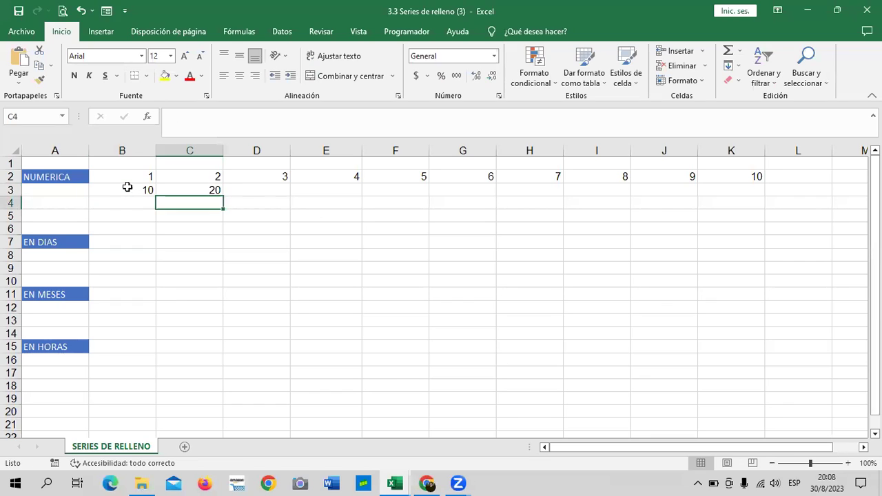
drag(103, 189, 189, 190)
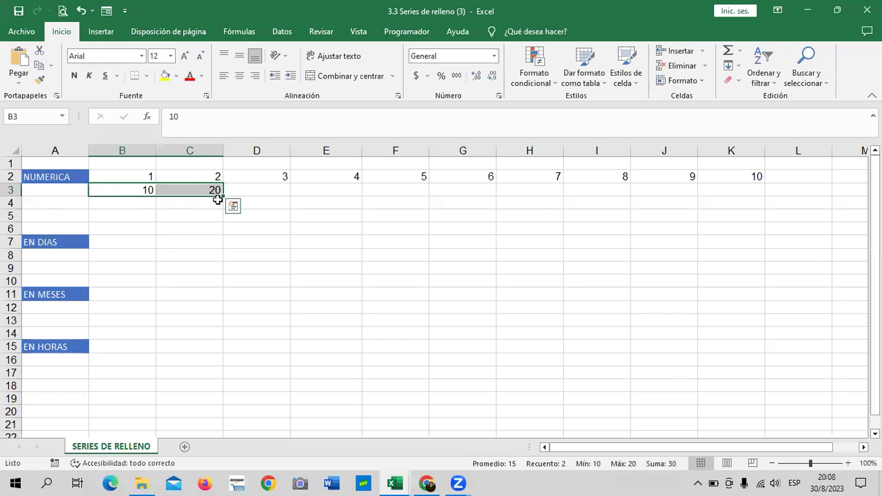
drag(223, 196, 283, 195)
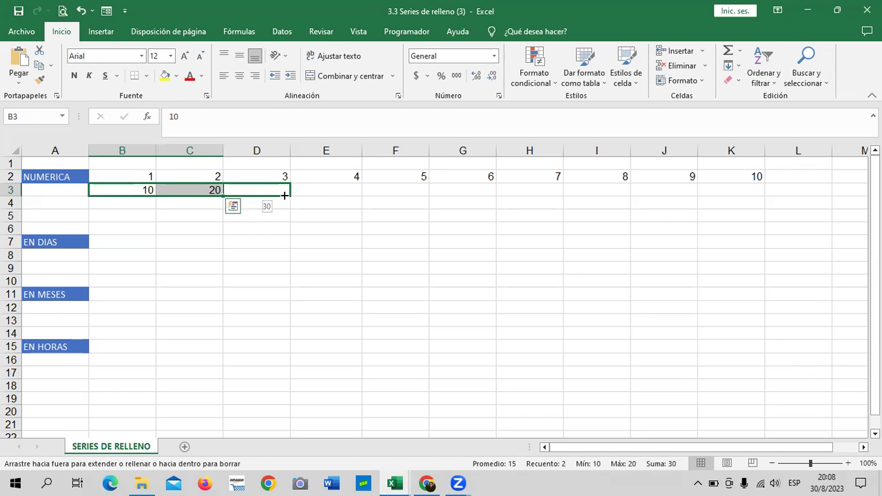
drag(284, 195, 498, 195)
drag(575, 198, 755, 196)
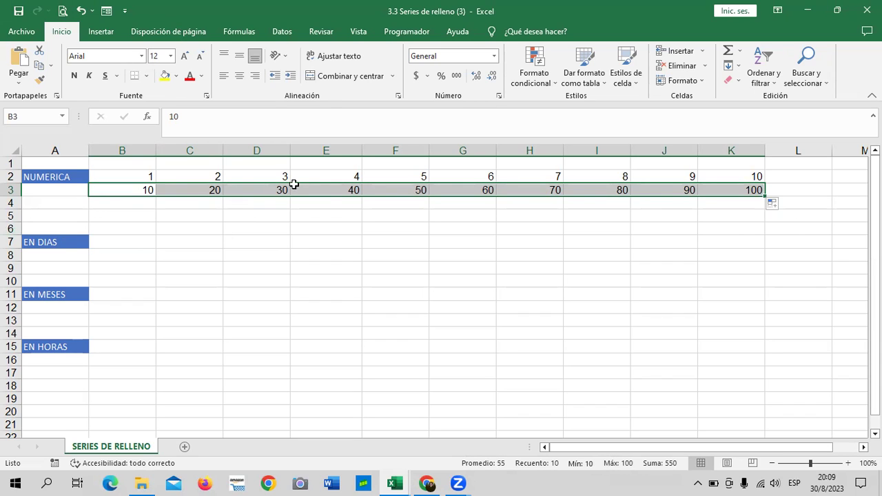
Step: Enter 10 in B4 to start a descending series
click(118, 204)
text(10)
key(Tab)
Step: Enter 9 in C4 and fill row 4 counting down from 10 to 1 through K4
text(9)
key(Return)
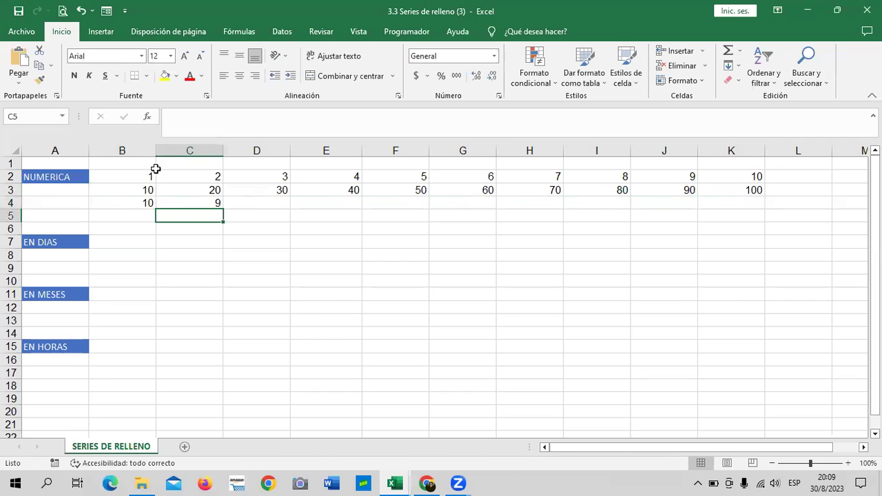
drag(125, 202, 194, 205)
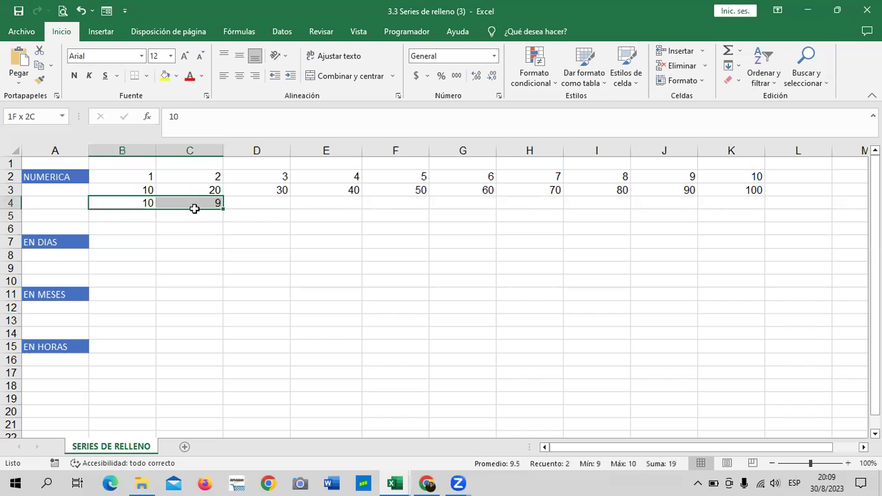
click(192, 255)
drag(138, 202, 384, 201)
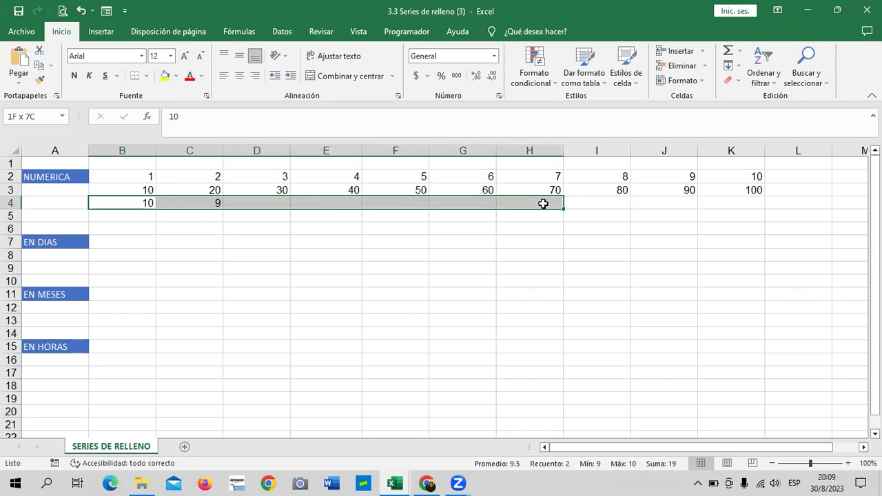
drag(385, 202, 746, 202)
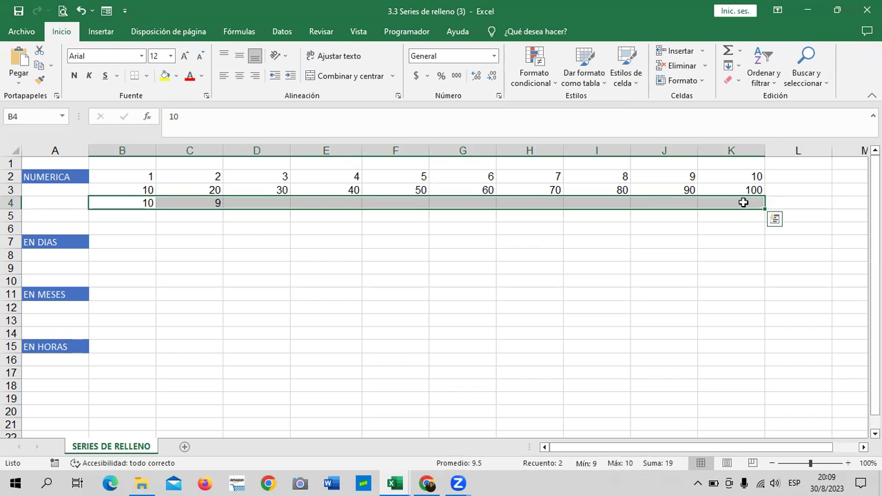
click(399, 307)
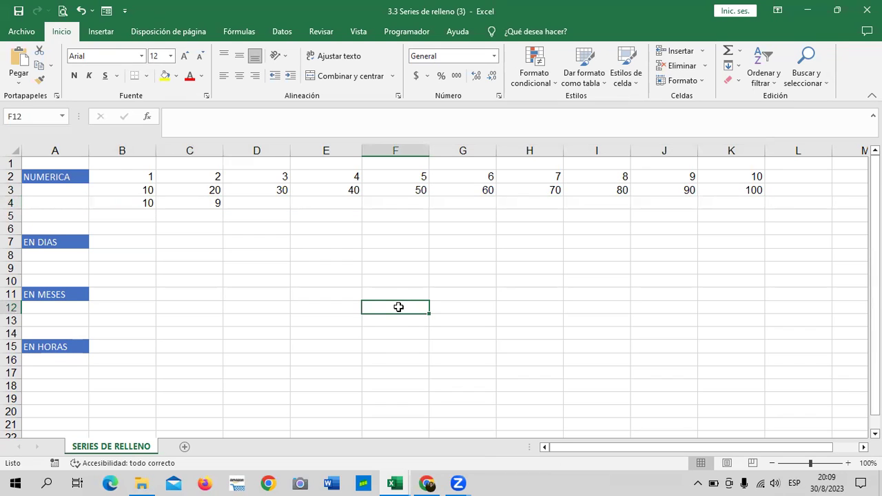
drag(109, 202, 200, 202)
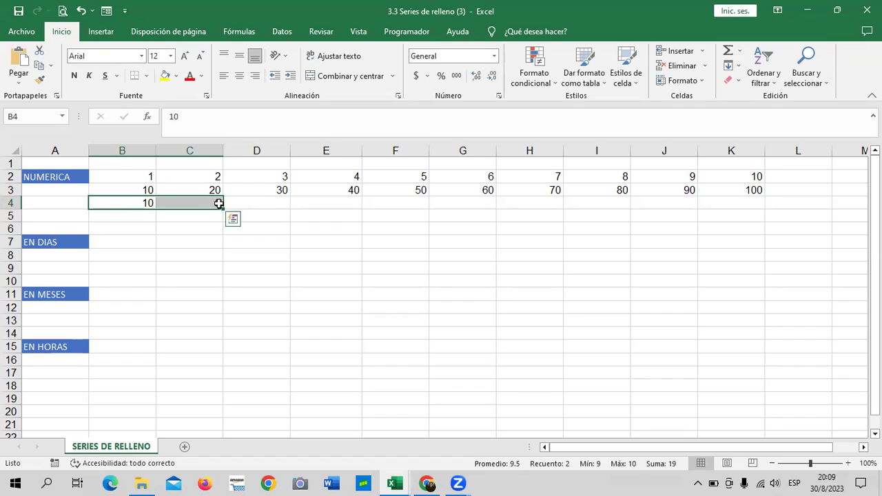
drag(221, 209, 299, 211)
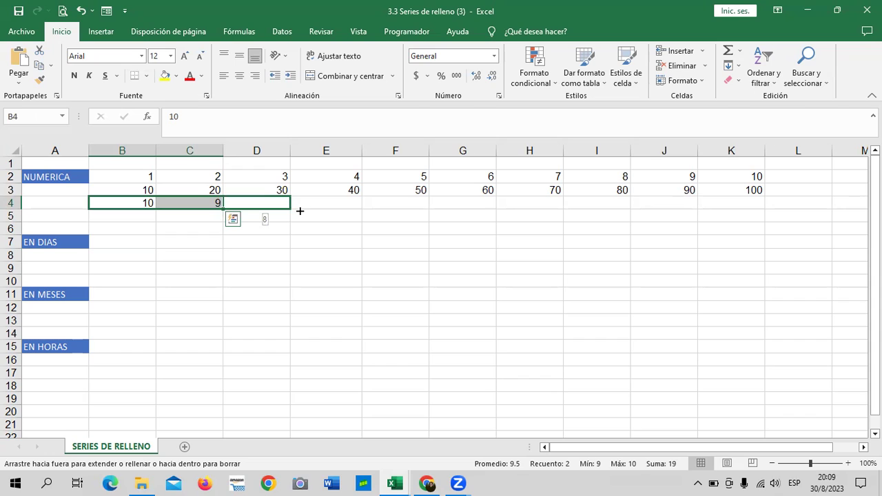
mouse_move(299, 211)
mouse_down()
mouse_move(735, 199)
mouse_move(820, 207)
mouse_move(780, 207)
mouse_up()
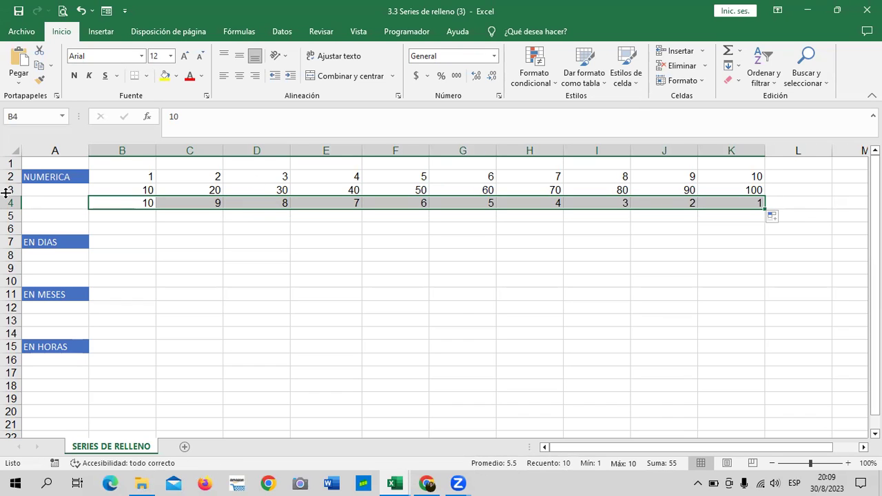
click(126, 219)
Step: Enter 1 and 3 in B5:C5 and fill the odd numbers up to 19 in K5
text(1)
key(Right)
text(3)
key(Return)
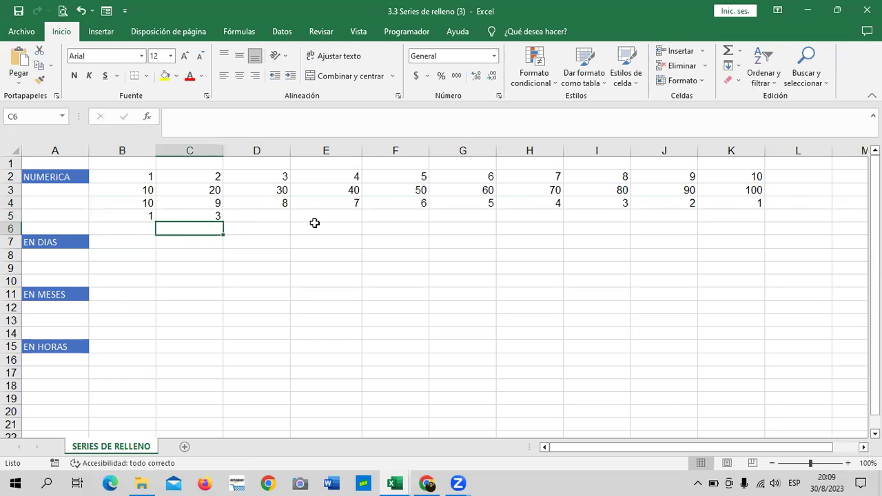
drag(143, 219, 472, 224)
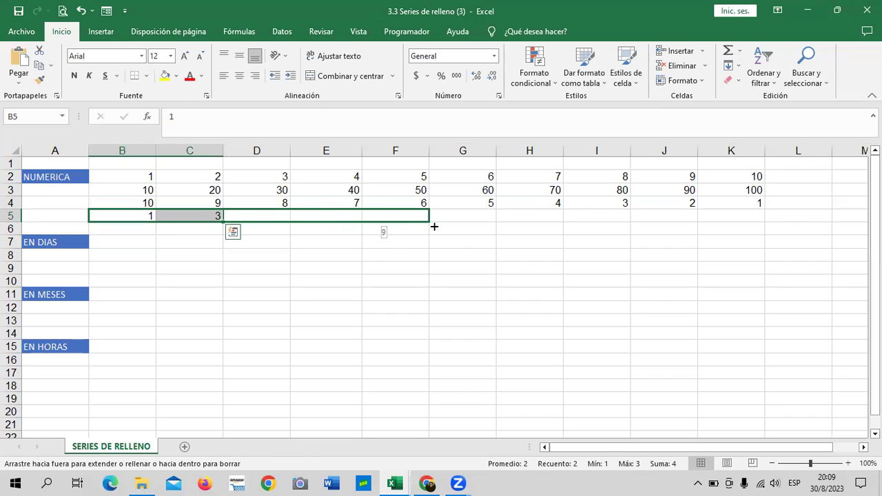
drag(473, 224, 747, 218)
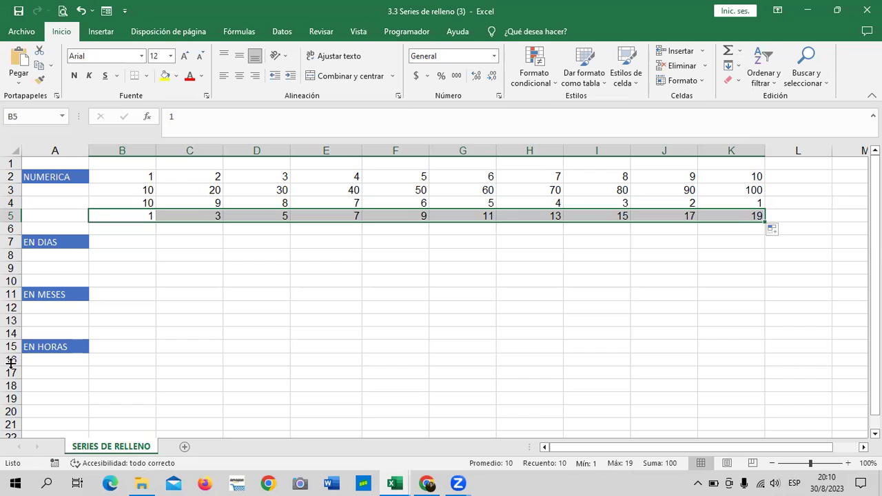
Step: Insert three blank rows at row 6, above the EN DIAS section
click(10, 228)
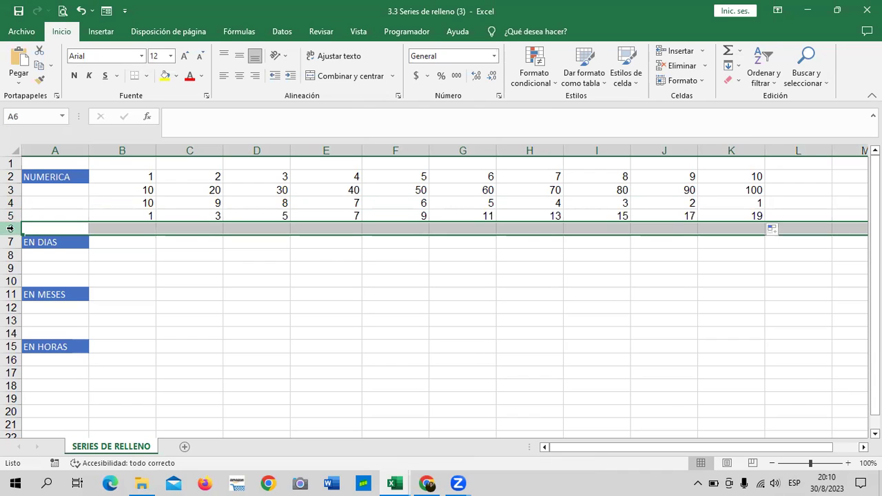
right_click(10, 228)
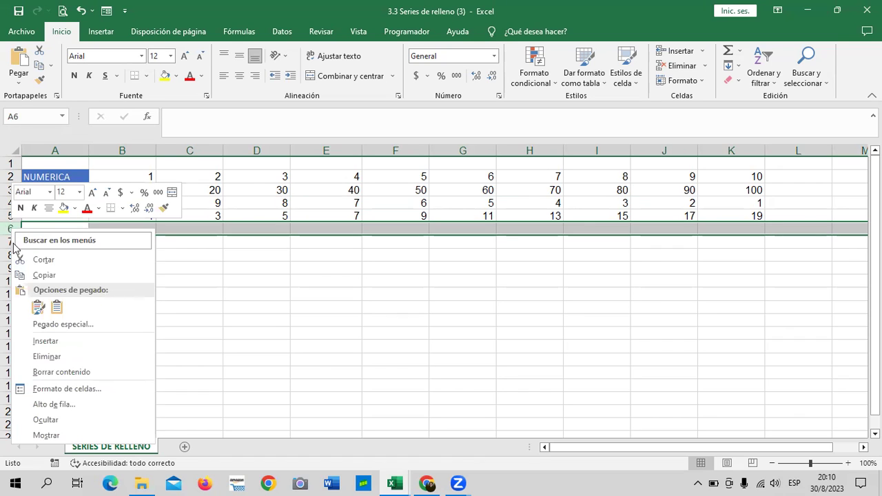
click(56, 341)
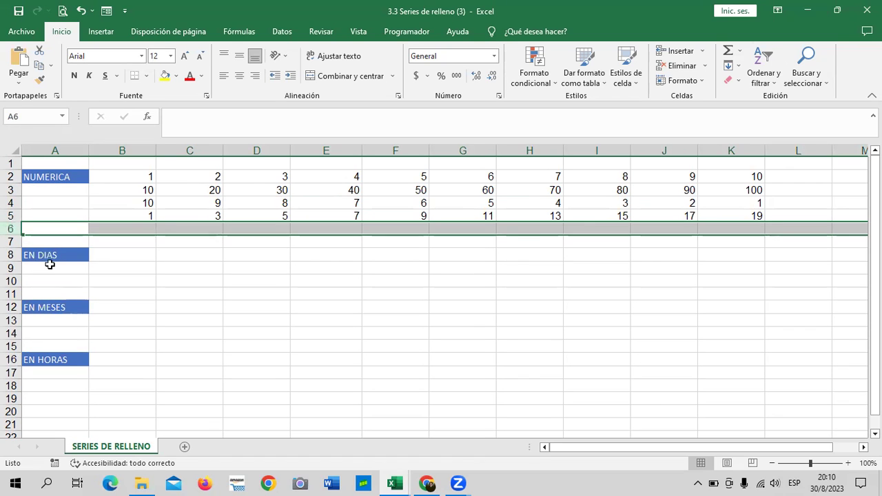
click(5, 232)
drag(5, 231, 7, 241)
right_click(8, 236)
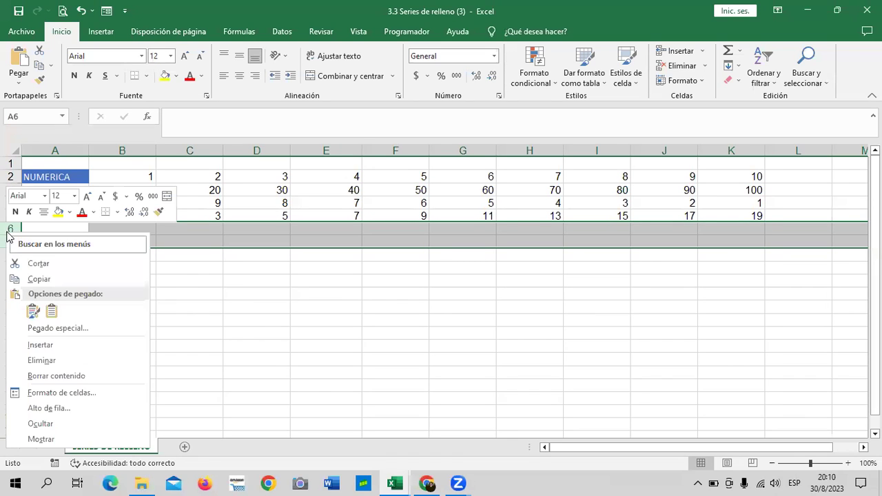
click(40, 345)
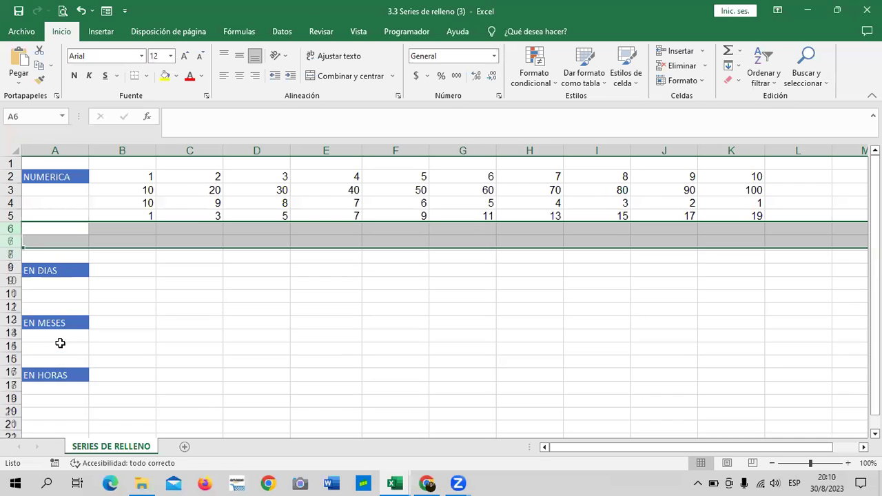
click(195, 329)
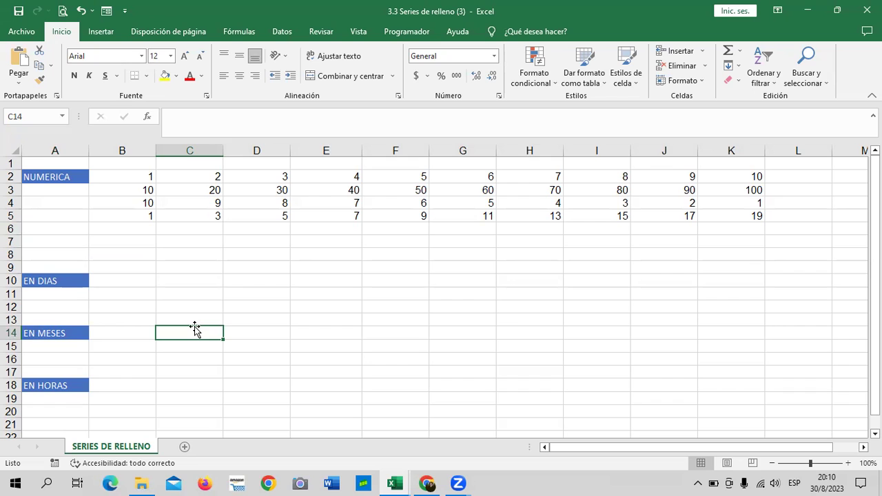
click(8, 241)
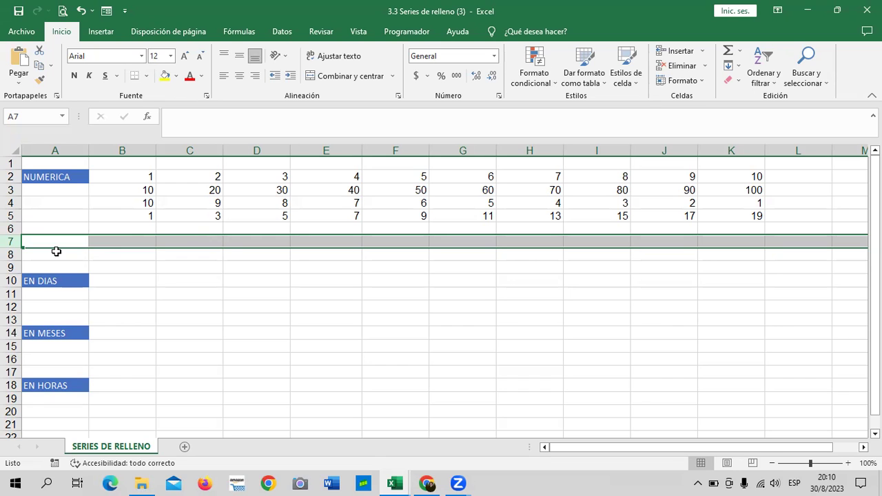
click(301, 304)
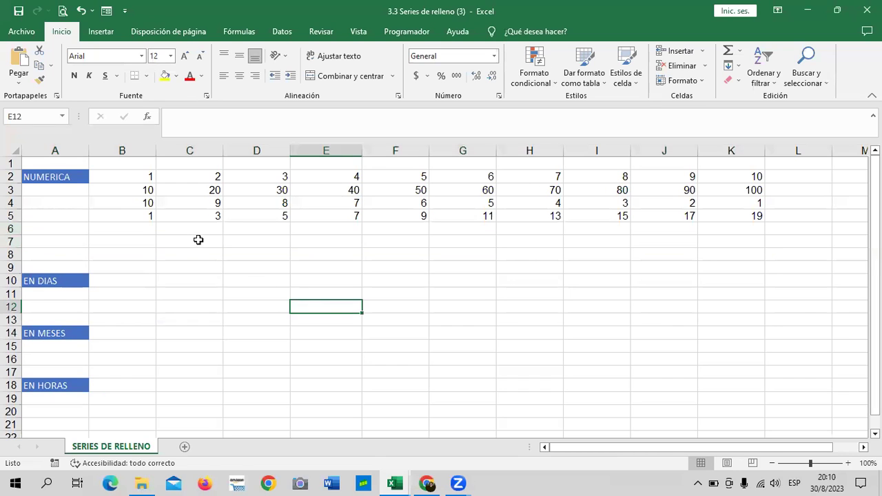
Step: Enter 100 in B6 and 200 in C6, then select the pair
click(146, 227)
text(100)
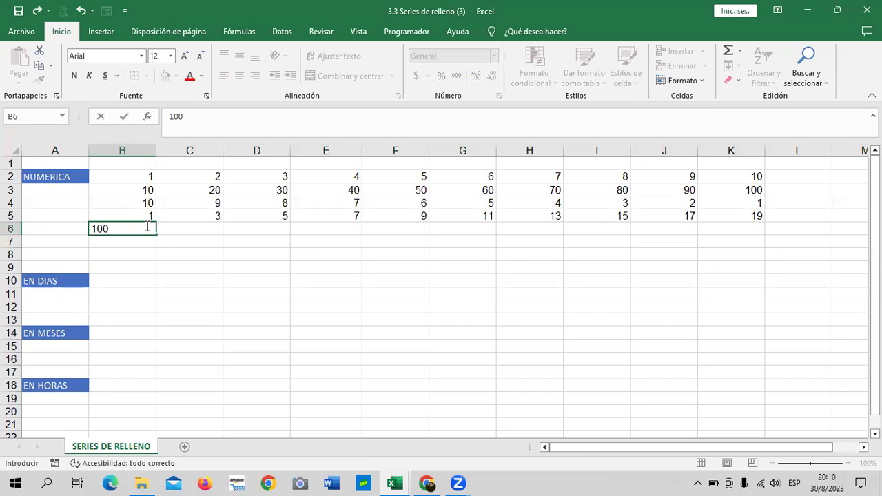
key(Tab)
text(2)
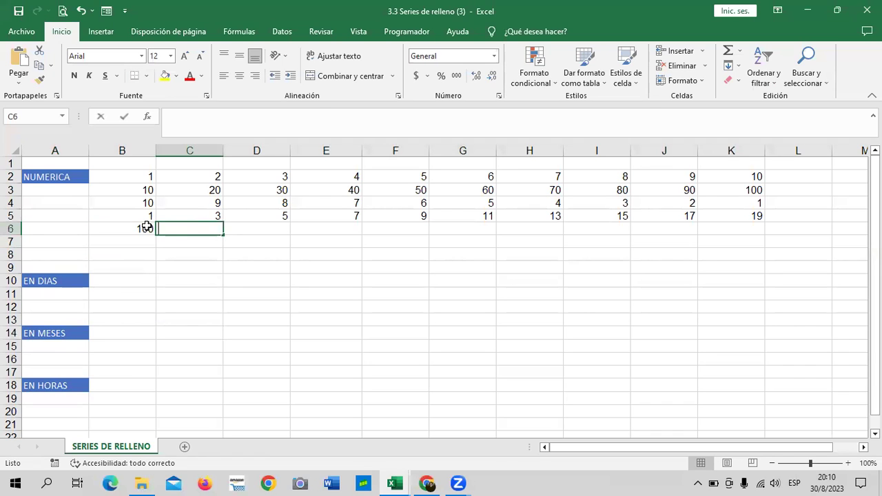
text(00)
key(Return)
drag(143, 228, 224, 237)
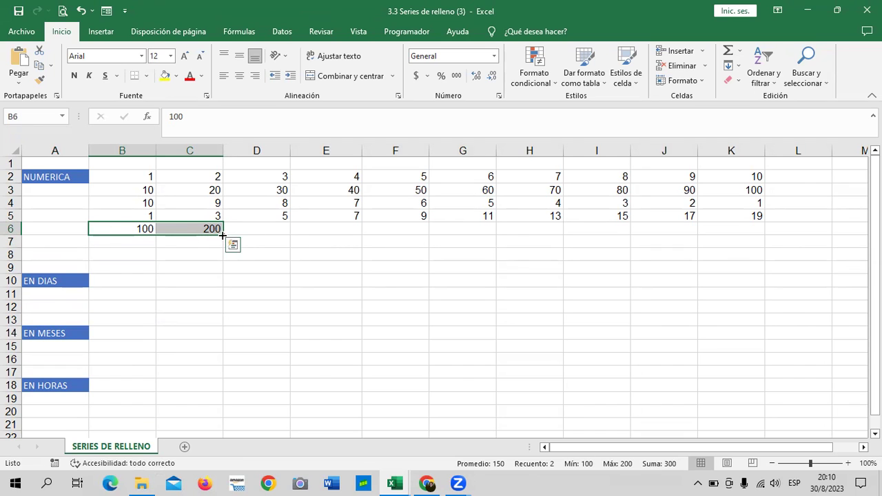
Step: Fill B6:C6 right to K6 so row 6 counts 100 to 1000 by hundreds
drag(223, 236, 223, 236)
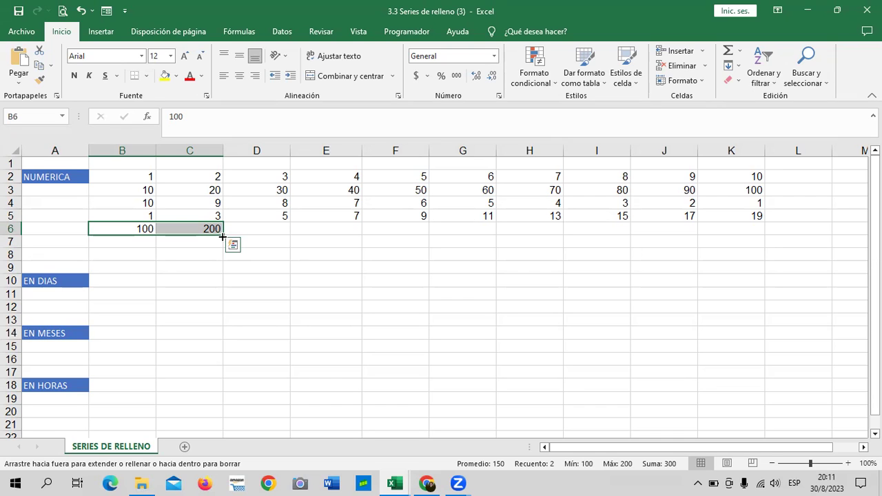
drag(223, 235, 756, 242)
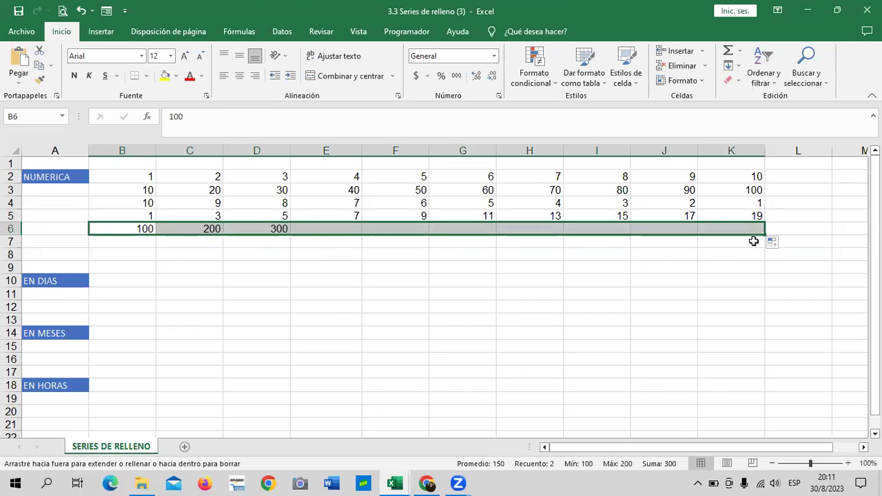
click(122, 242)
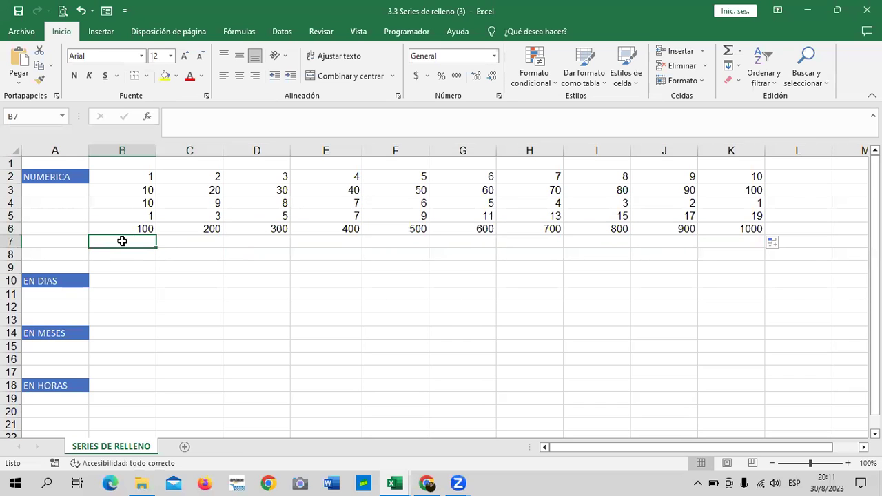
Step: Enter 1000 in B7 and 900 in C7, then fill right to K7, ending at 100
text(1000)
key(Tab)
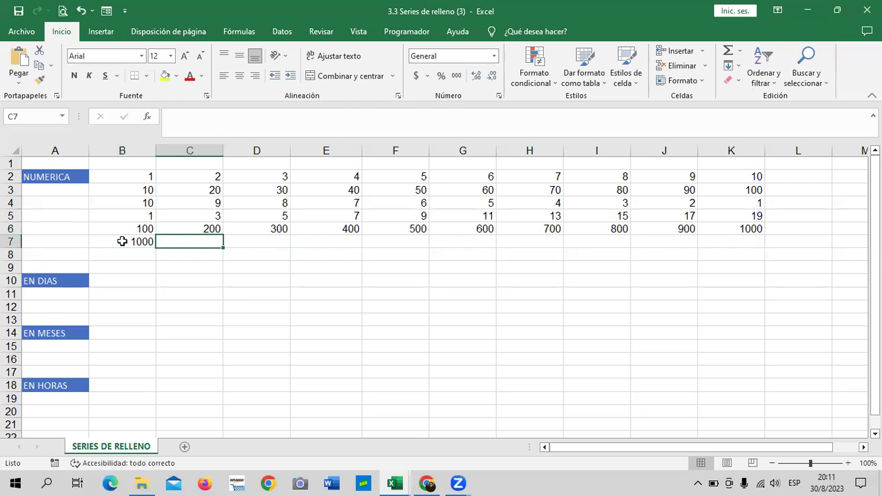
text(900)
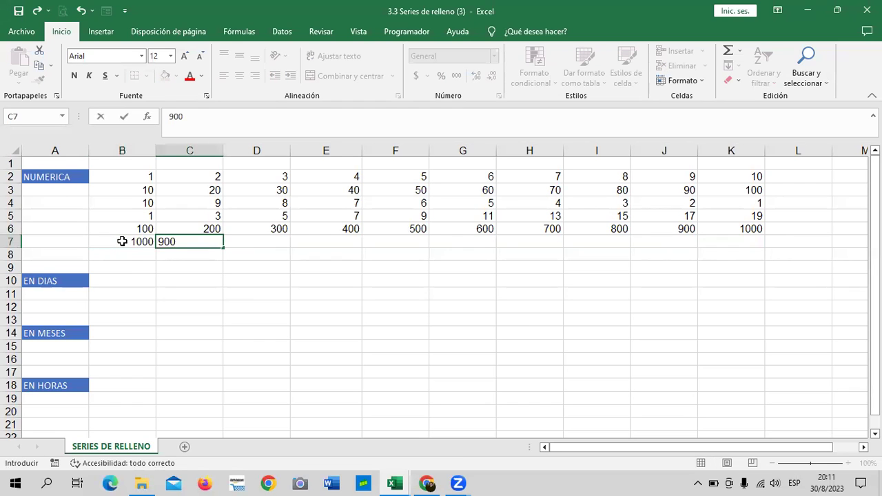
key(Return)
mouse_move(142, 241)
mouse_down()
mouse_move(199, 252)
mouse_move(693, 255)
mouse_up()
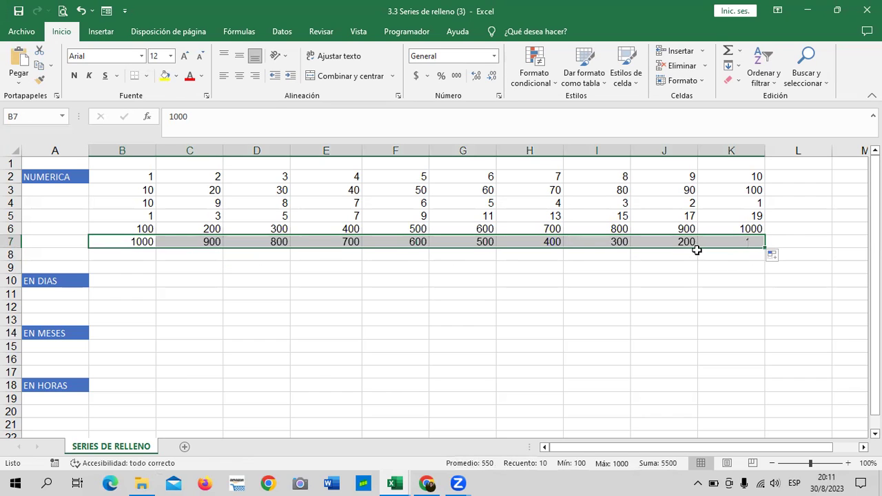
click(342, 296)
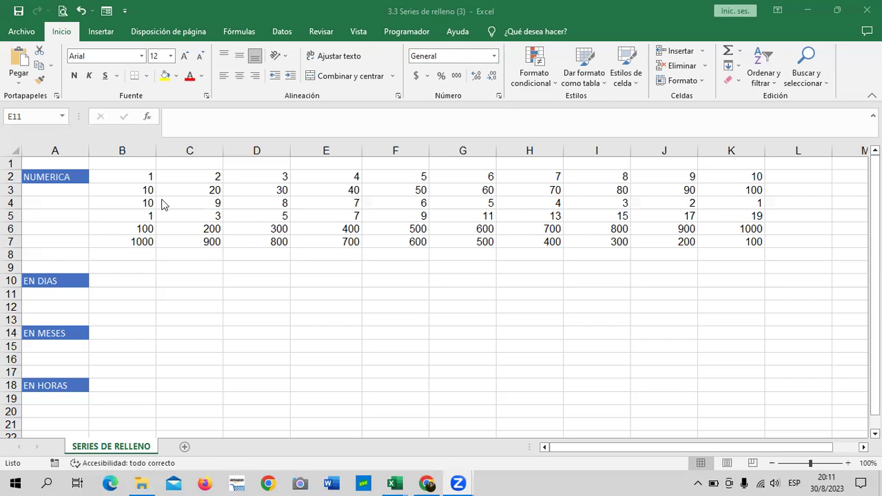
click(199, 243)
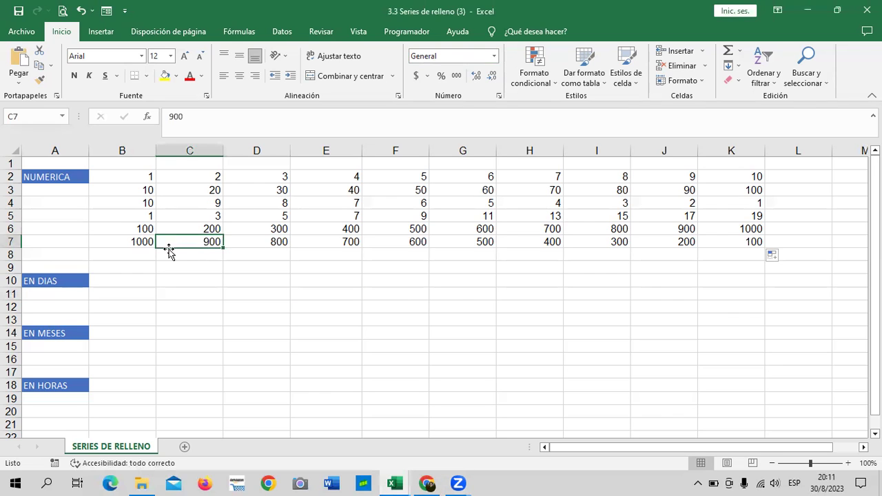
click(144, 256)
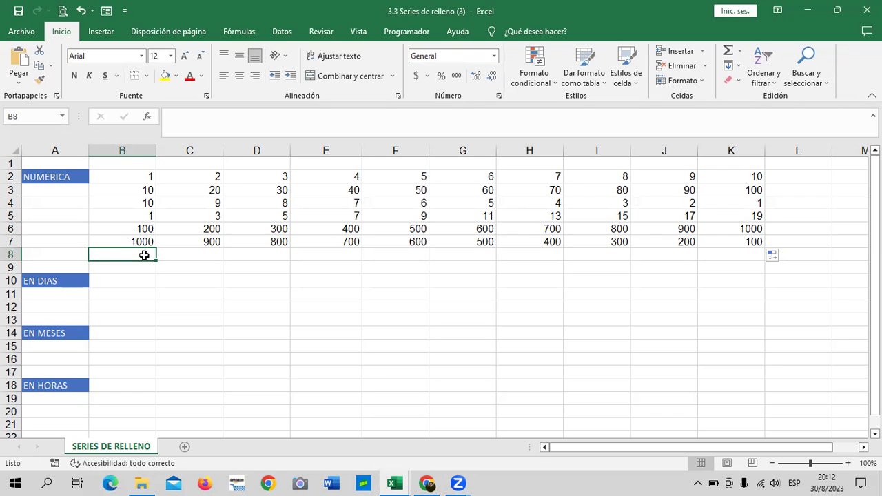
Step: Enter 1 and 2 in D9:D10 and fill them far down column D
click(203, 268)
click(251, 268)
text(1)
key(Return)
text(2)
key(Return)
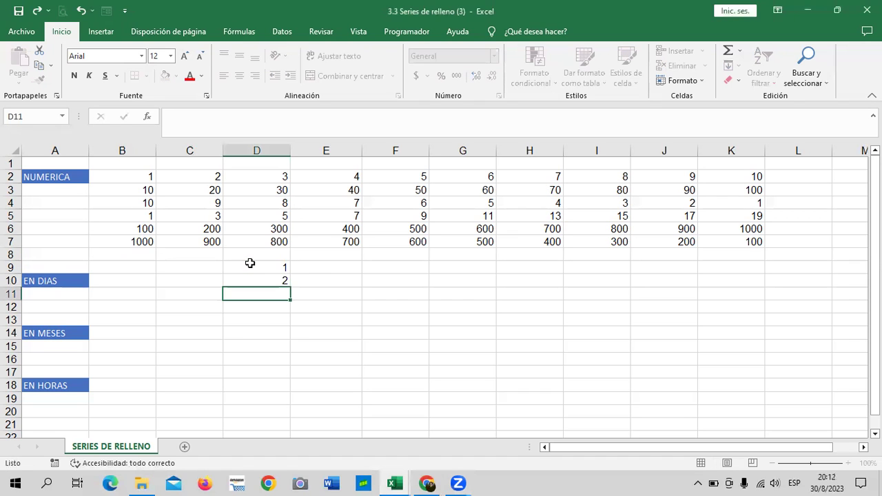
mouse_move(281, 268)
mouse_down()
mouse_move(299, 459)
mouse_move(287, 448)
mouse_up()
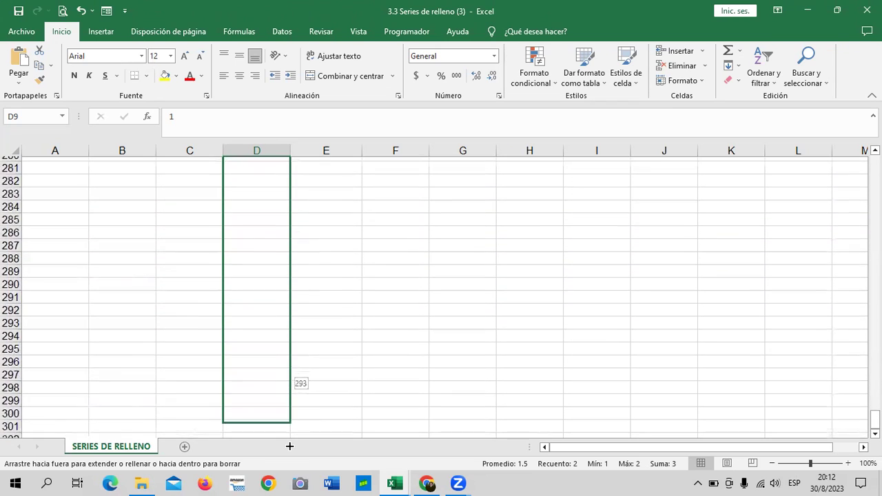
drag(289, 447, 292, 433)
click(382, 373)
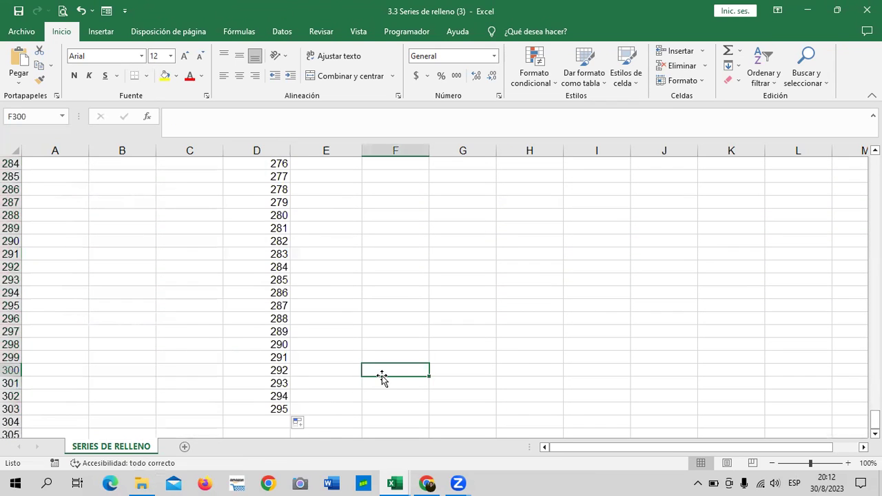
Step: Undo the long fill and delete the 1 and 2 from D9:D10
scroll(372, 367, up, 10)
scroll(370, 366, up, 1)
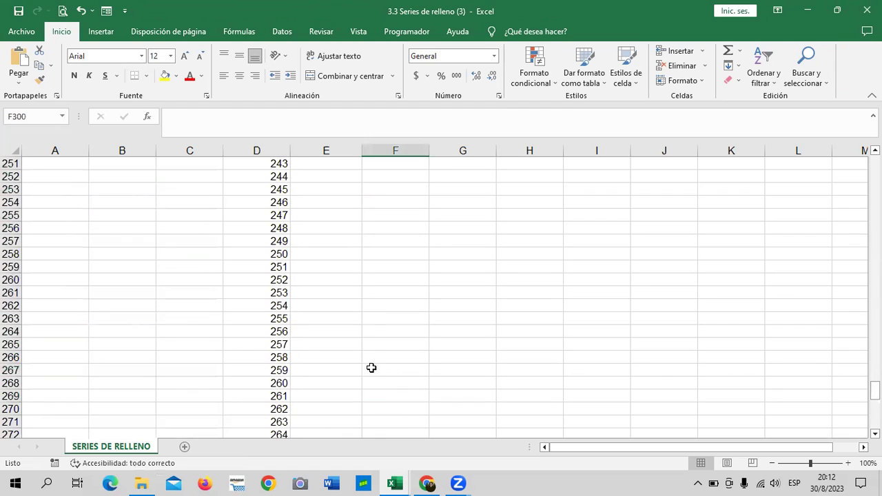
key(ctrl+z)
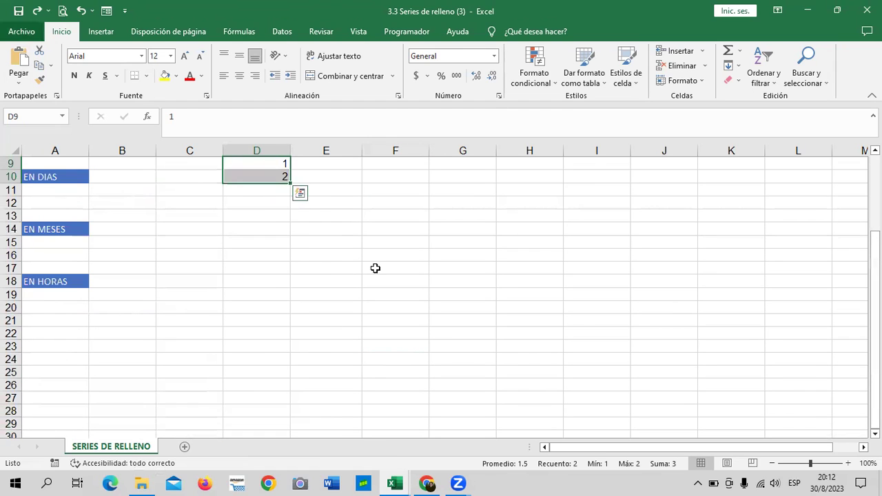
scroll(433, 248, up, 2)
click(433, 249)
drag(285, 242, 282, 256)
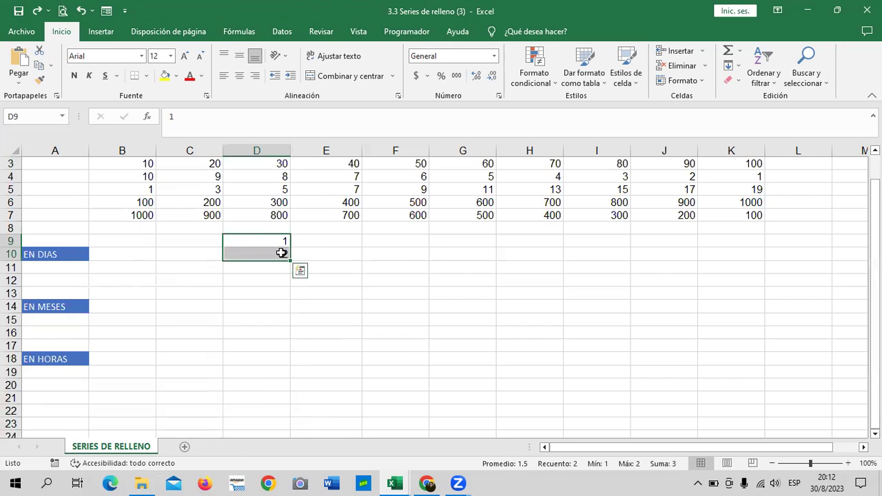
key(Delete)
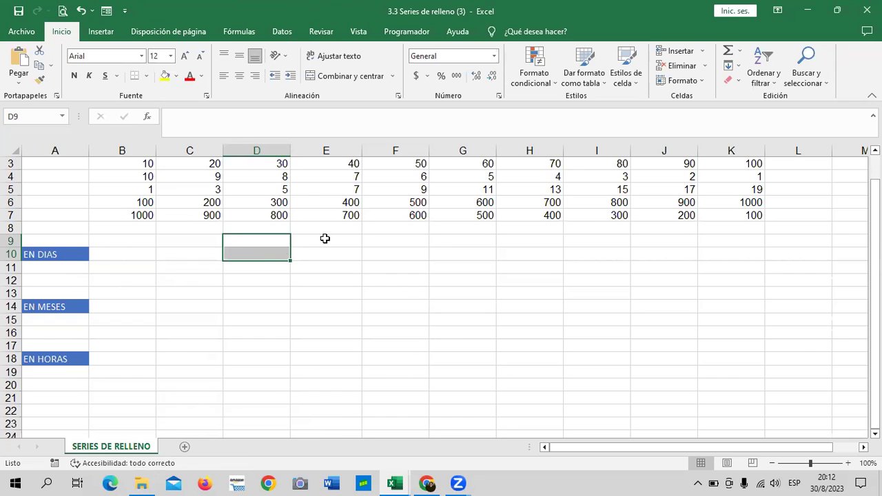
Step: Enter PERIODO 1 in B8 and PERIODO 2 in C8
click(124, 230)
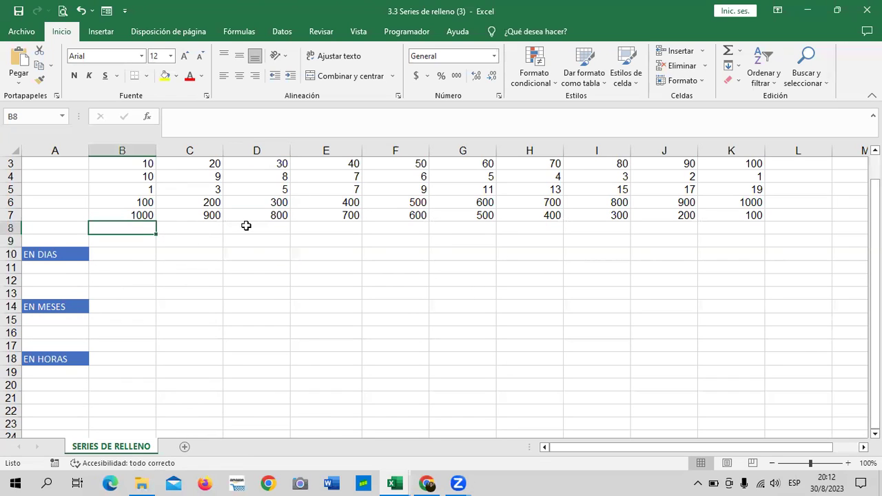
text(P)
text(ER)
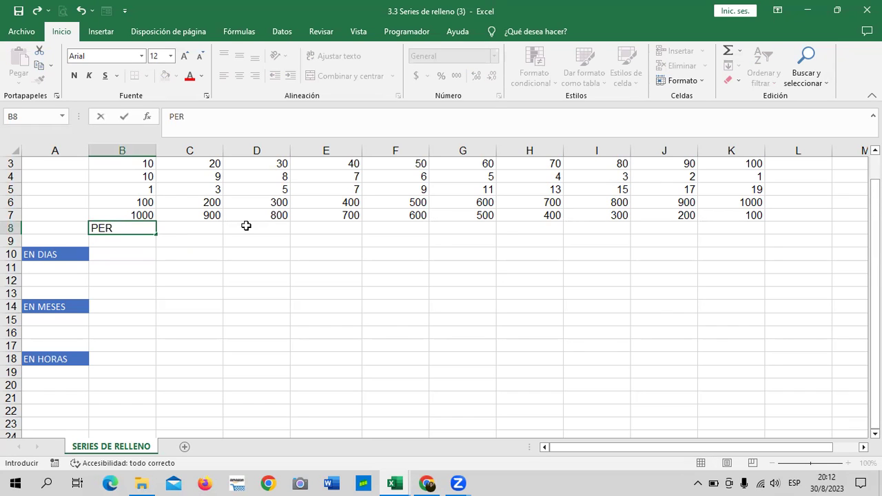
text(IODO )
text(1)
key(Tab)
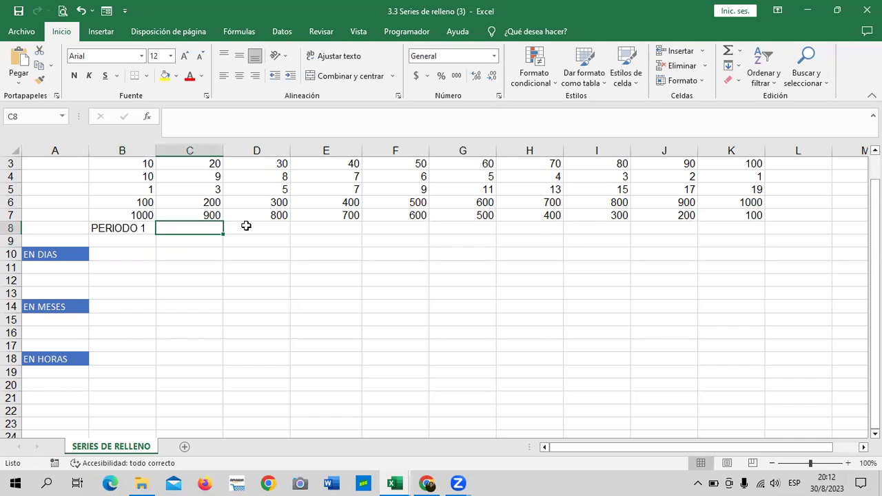
text(PERIODO 2)
key(Return)
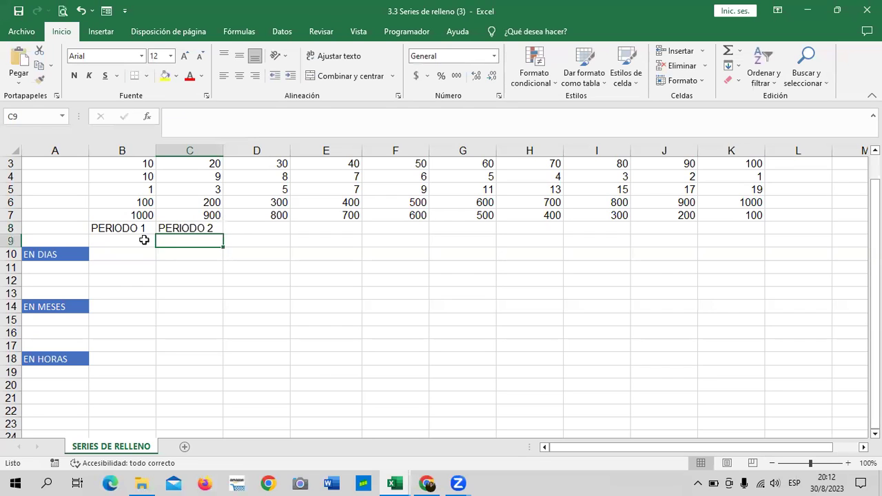
drag(123, 228, 187, 228)
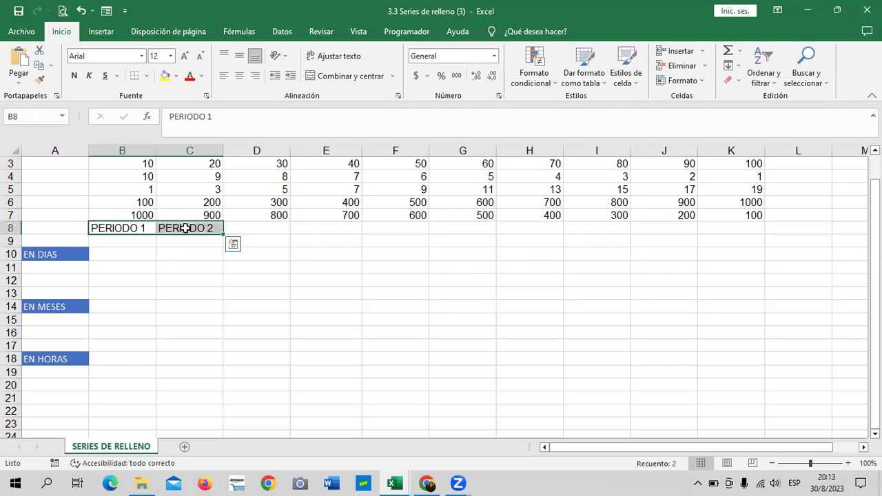
click(105, 7)
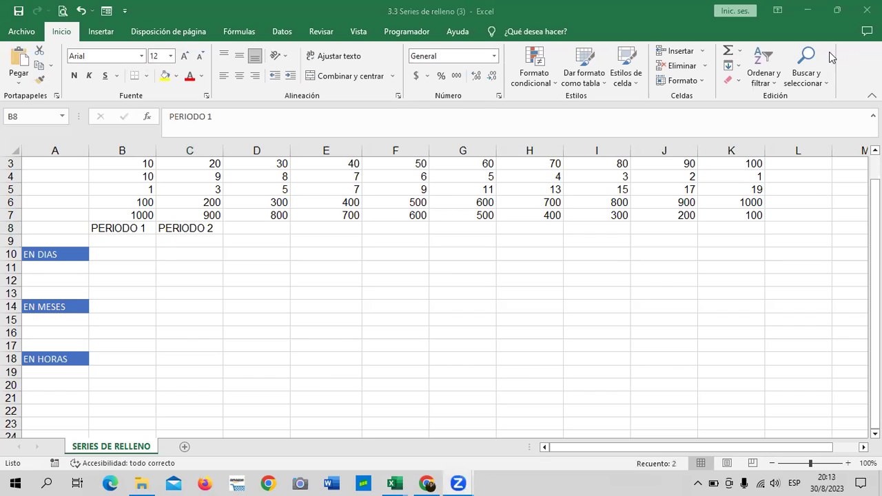
click(236, 273)
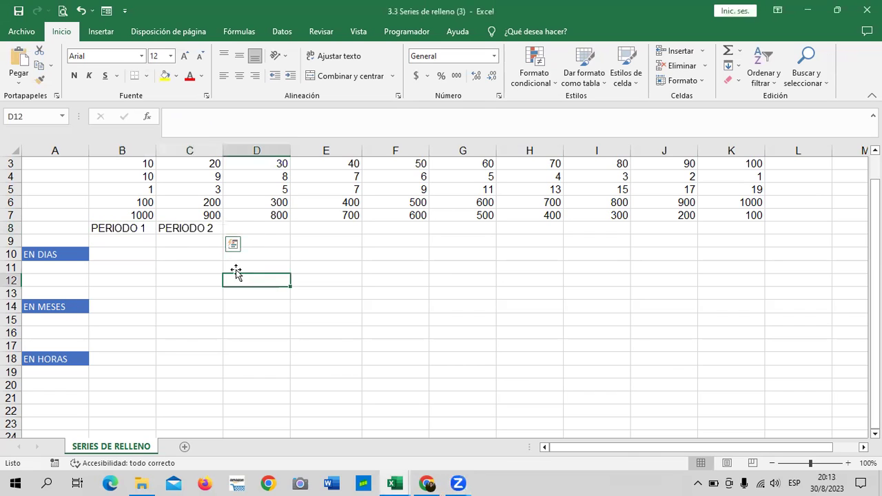
Step: Fill the B8:C8 pair right through PERIODO 10 in K8
click(100, 231)
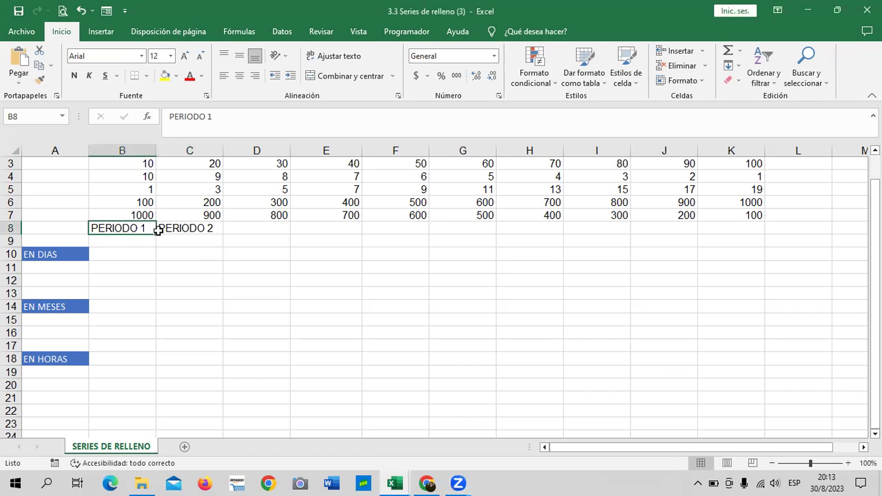
drag(158, 232, 167, 234)
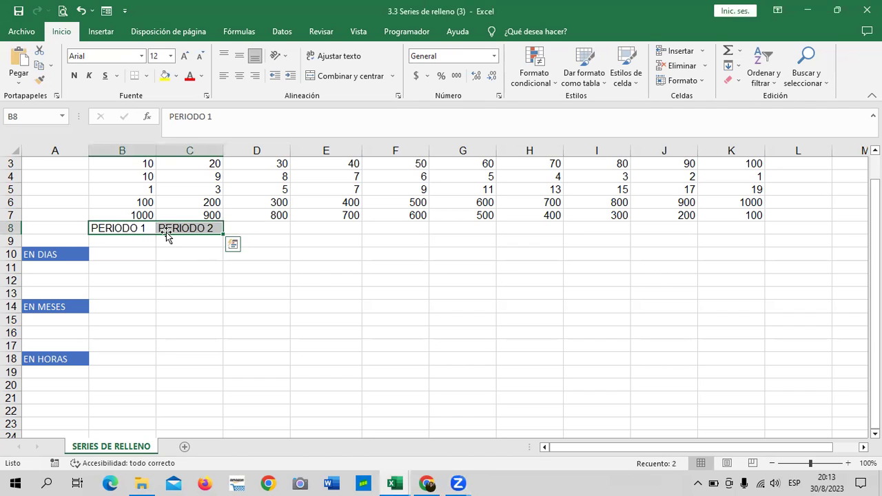
drag(223, 235, 414, 236)
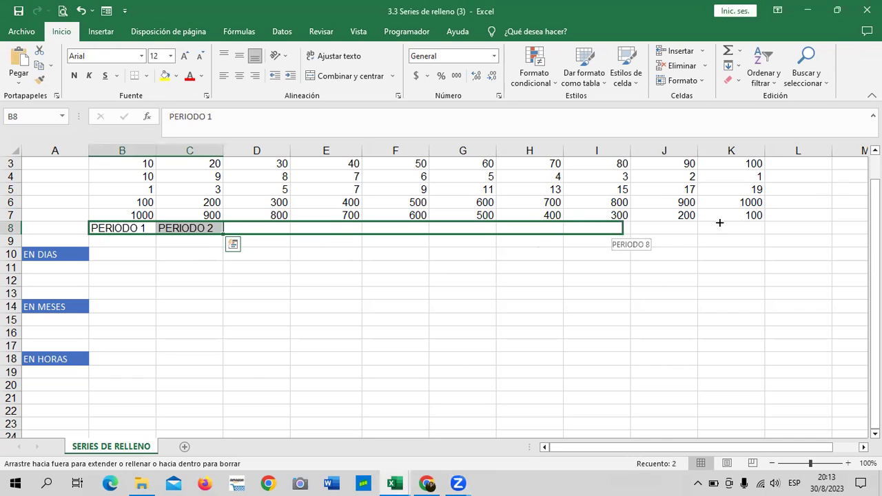
drag(414, 235, 740, 223)
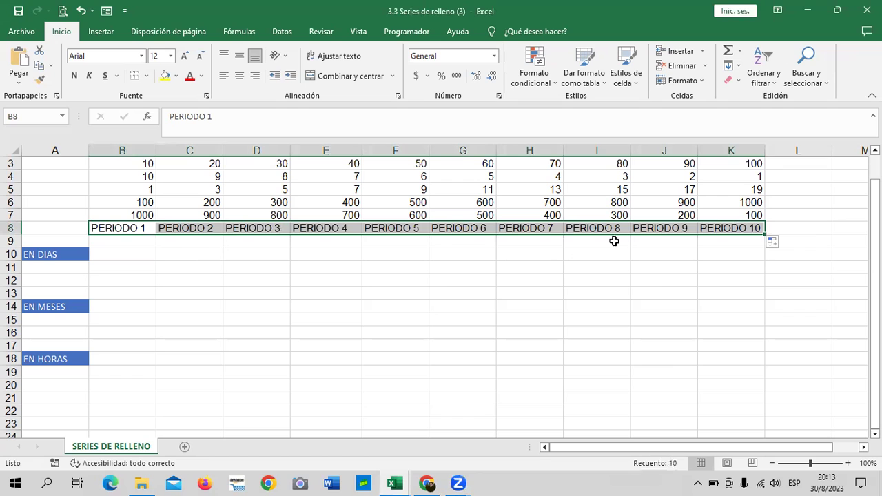
click(405, 292)
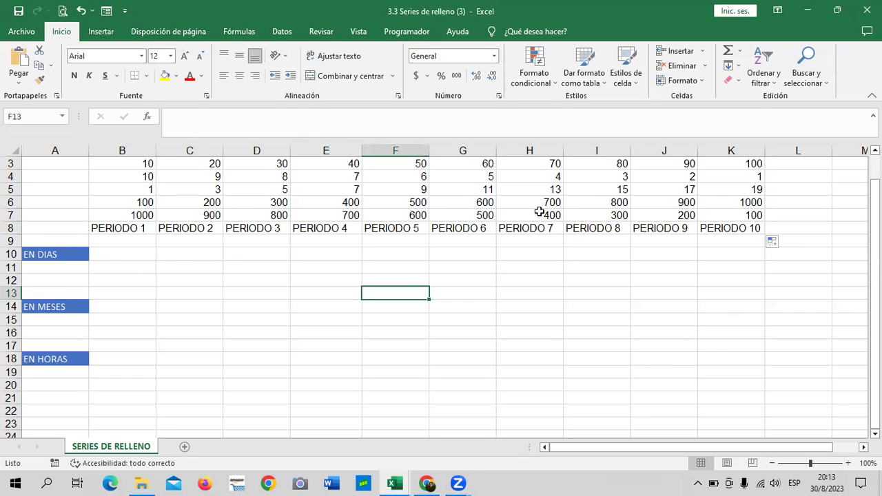
Step: Enter VENDEDOR 1 and VENDEDOR 2 in B9:C9 and fill right to VENDEDOR 10 in K9
click(138, 243)
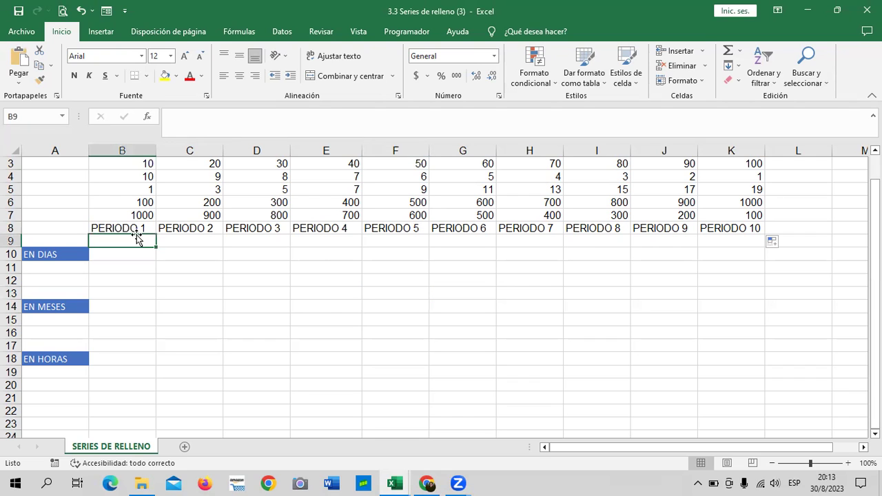
text(VENDEDOR)
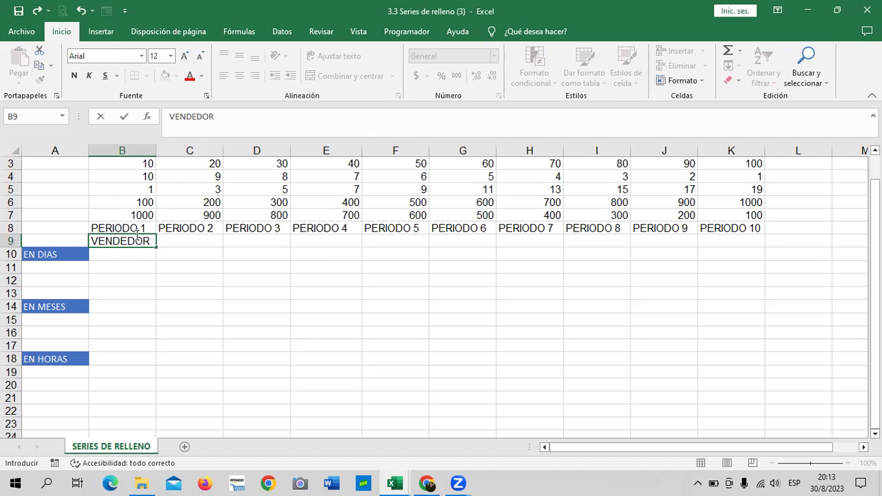
text( 1)
key(Return)
click(206, 241)
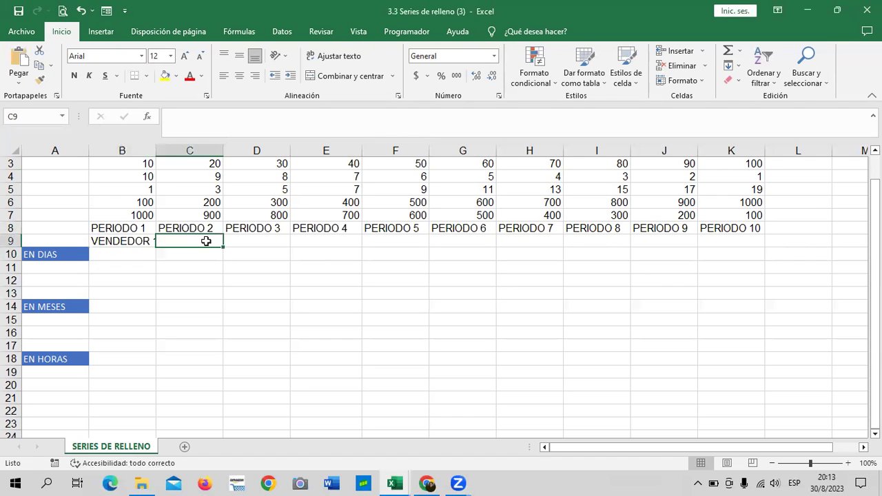
text(VENDEDOR)
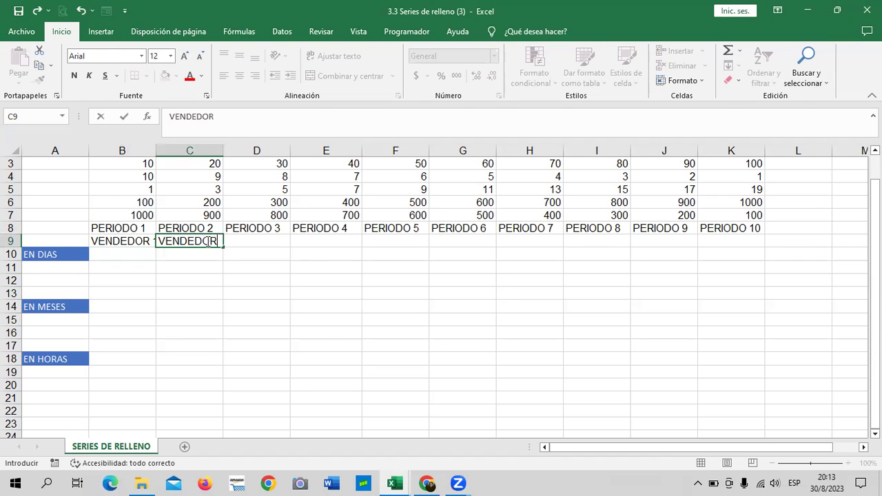
text( 2)
key(Return)
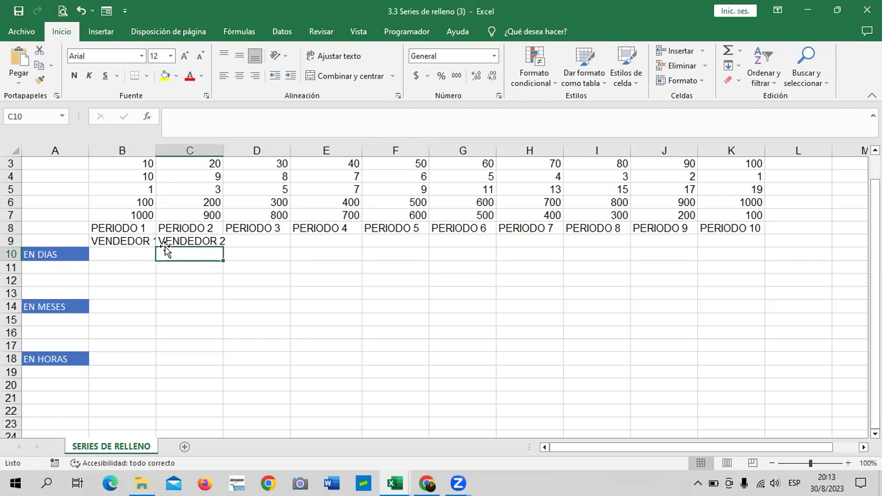
drag(123, 241, 751, 255)
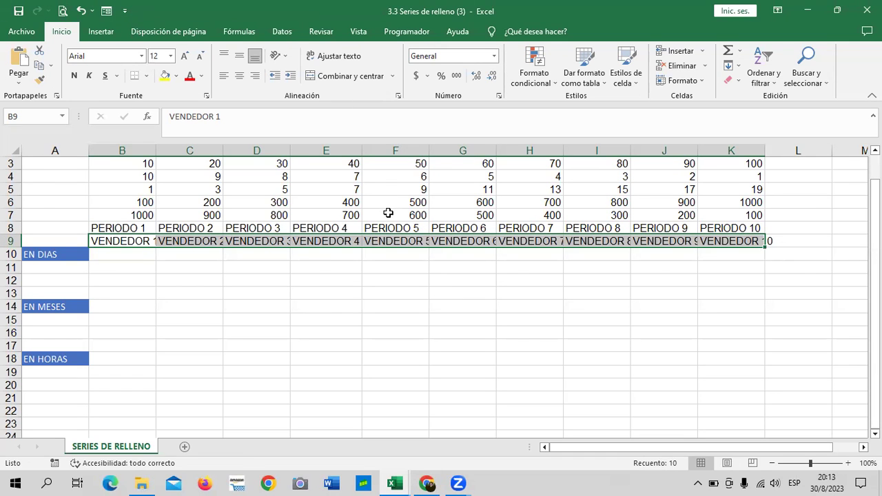
scroll(389, 213, up, 1)
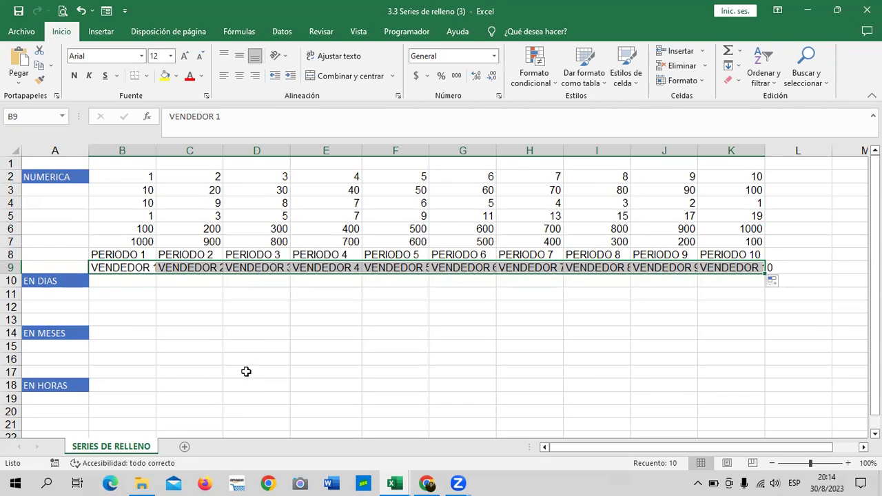
Step: Insert two rows at rows 11–12 under EN DIAS and apply Borrar formato to them
scroll(246, 371, down, 2)
scroll(246, 370, up, 1)
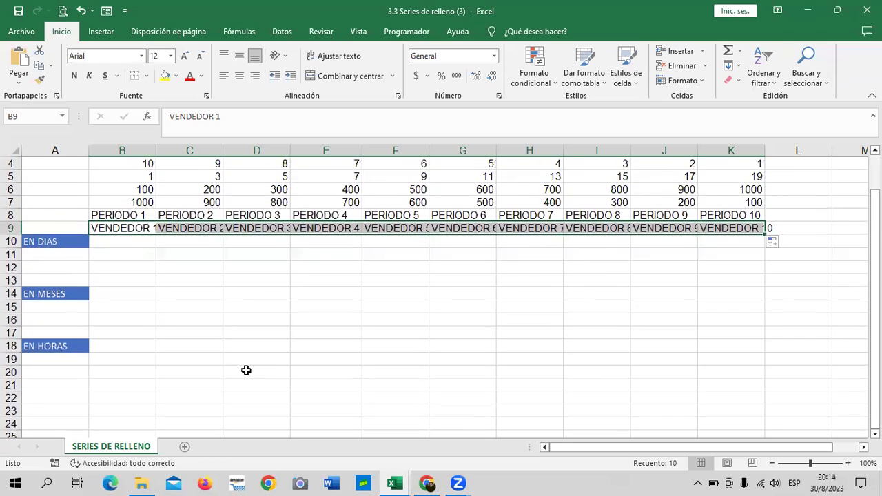
scroll(247, 370, up, 1)
scroll(234, 358, down, 1)
click(10, 266)
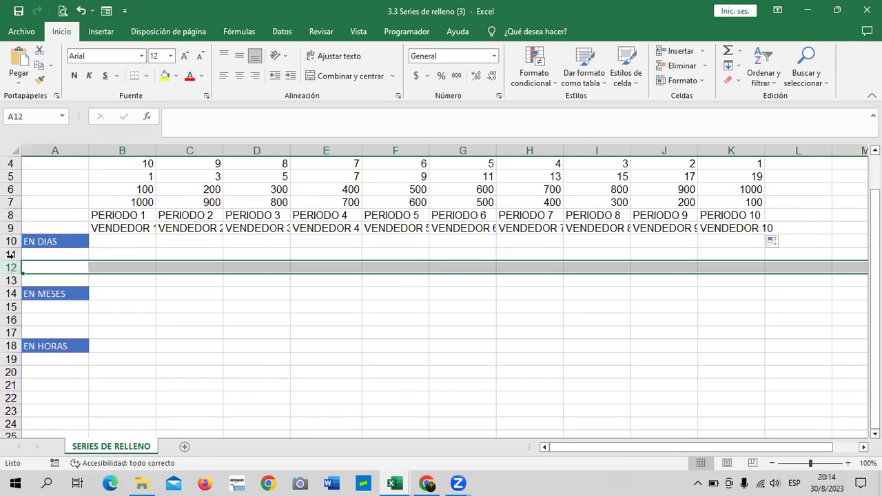
drag(8, 254, 6, 265)
right_click(6, 263)
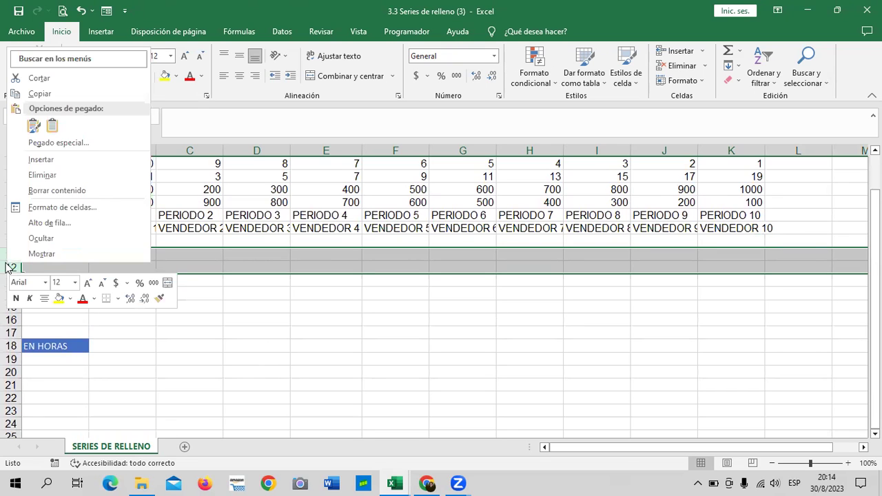
click(32, 161)
click(177, 295)
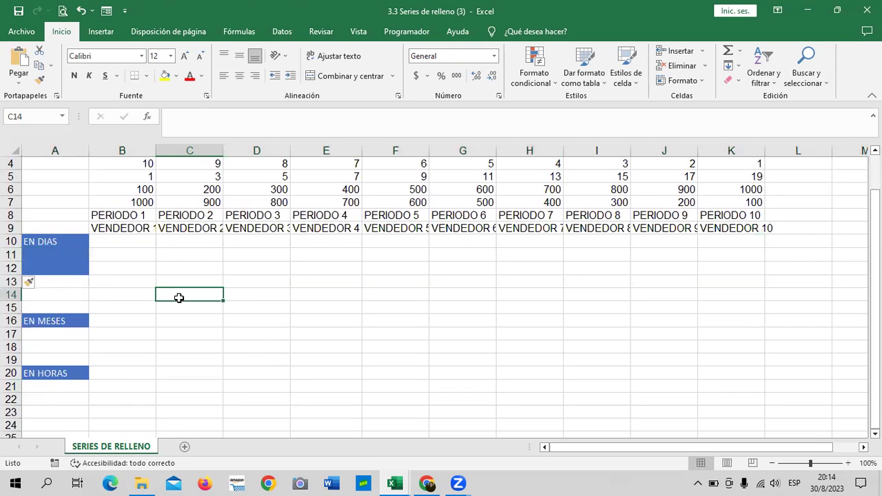
click(30, 283)
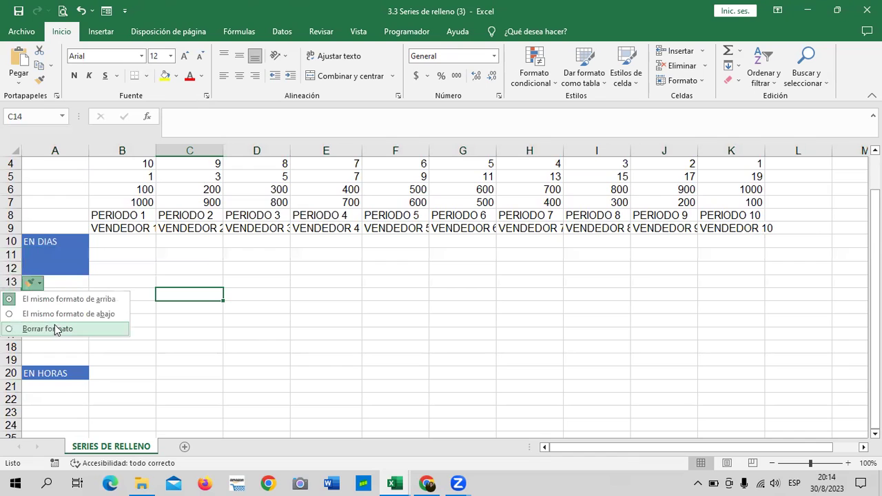
click(57, 330)
click(182, 331)
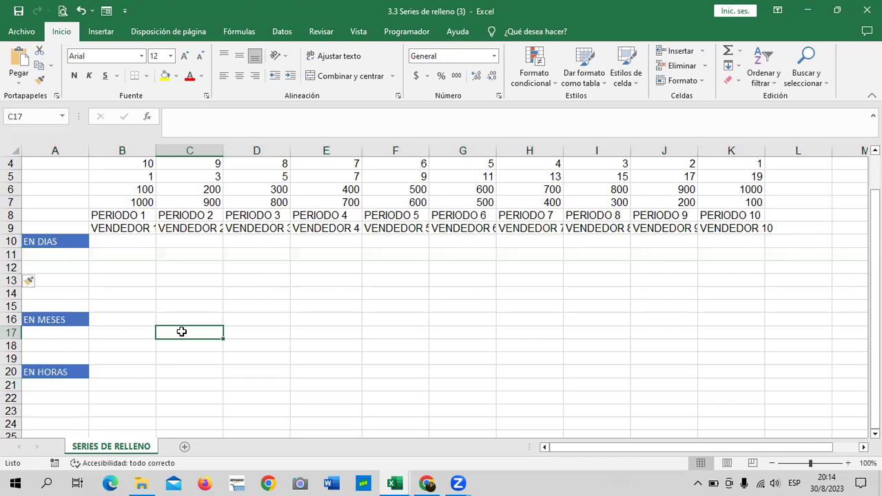
Step: Type LUNES in B11 and fill right to DOMINGO in H11
click(131, 257)
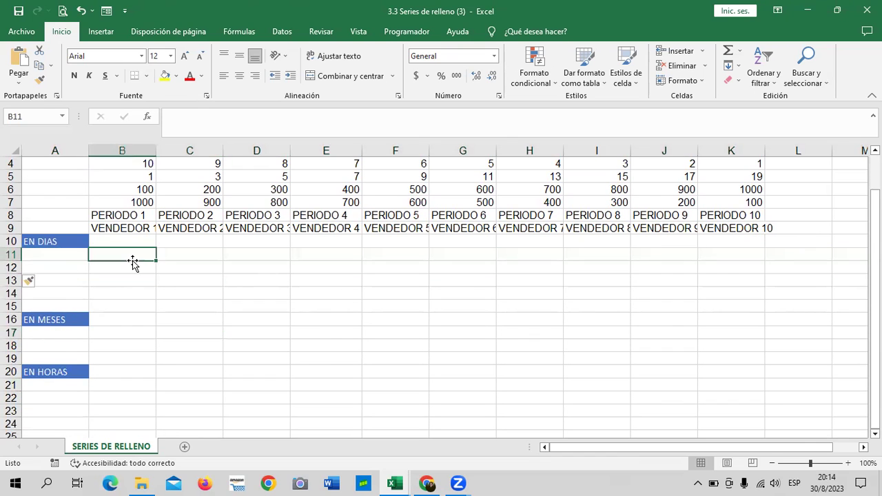
text(LUNES)
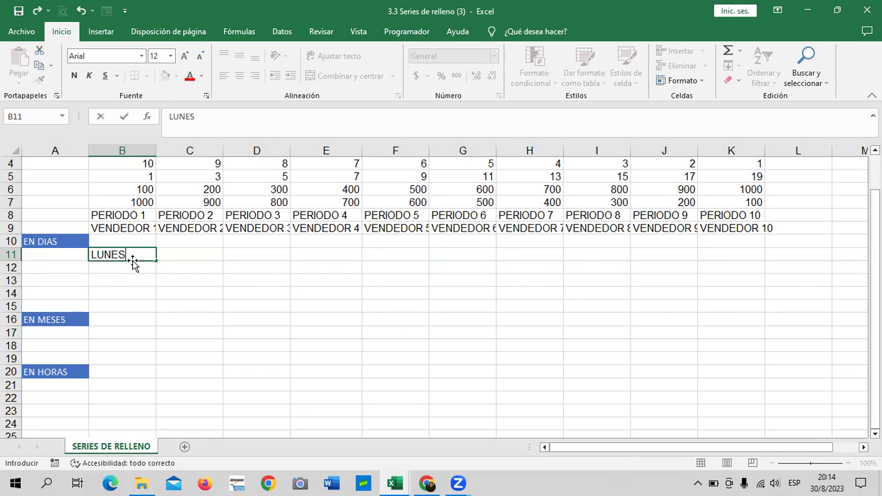
key(Return)
click(143, 255)
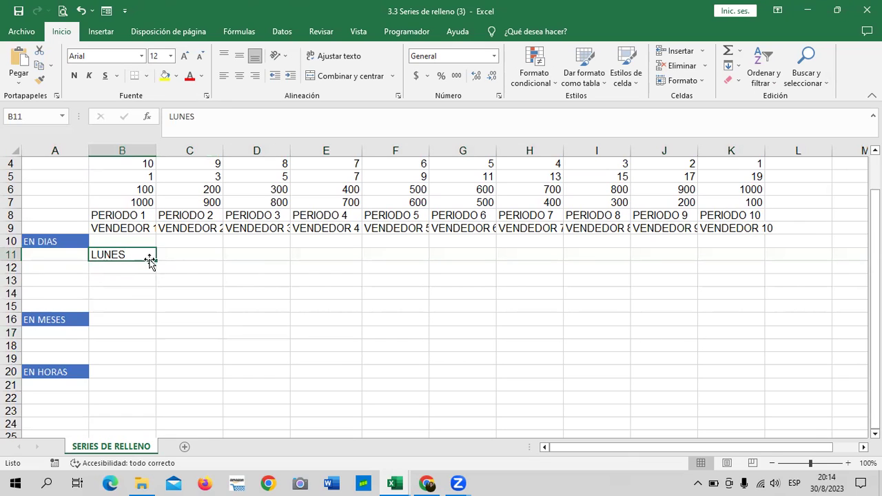
drag(157, 261, 538, 262)
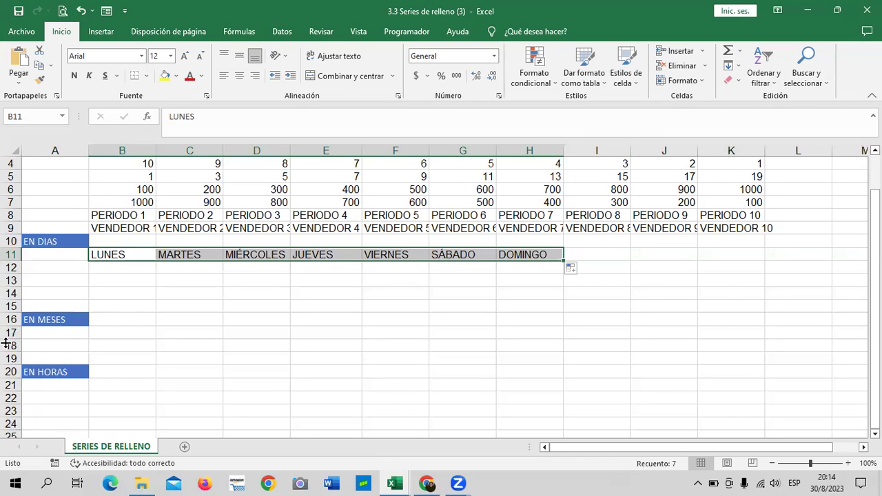
click(148, 267)
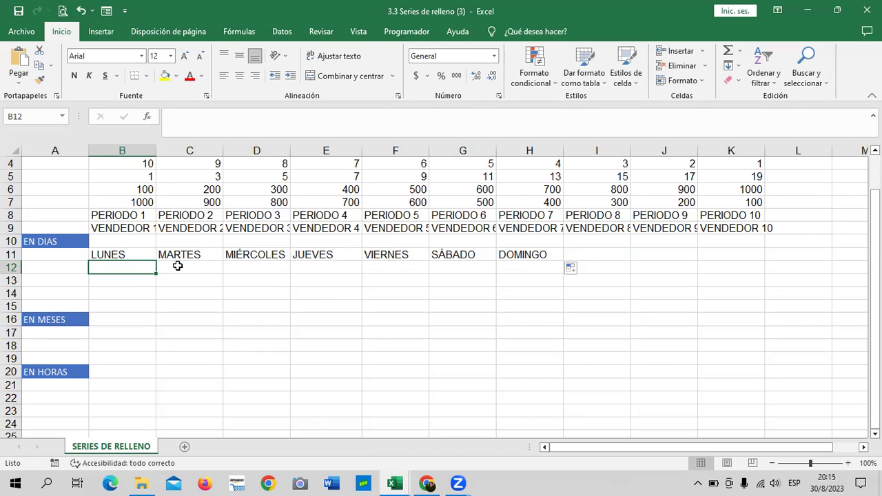
Step: Enter DOMINGO in B12 and SABADO in C12, correcting the SABASO typo
text(DOMINGO)
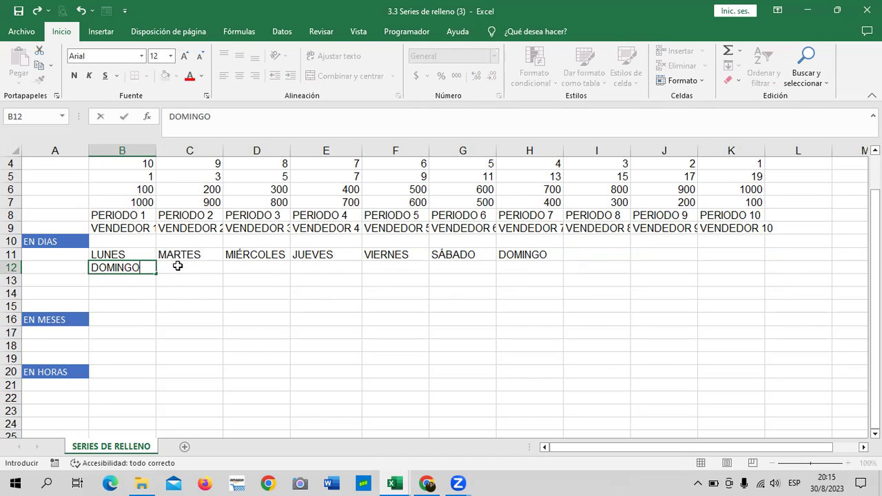
click(177, 266)
text(SABASO)
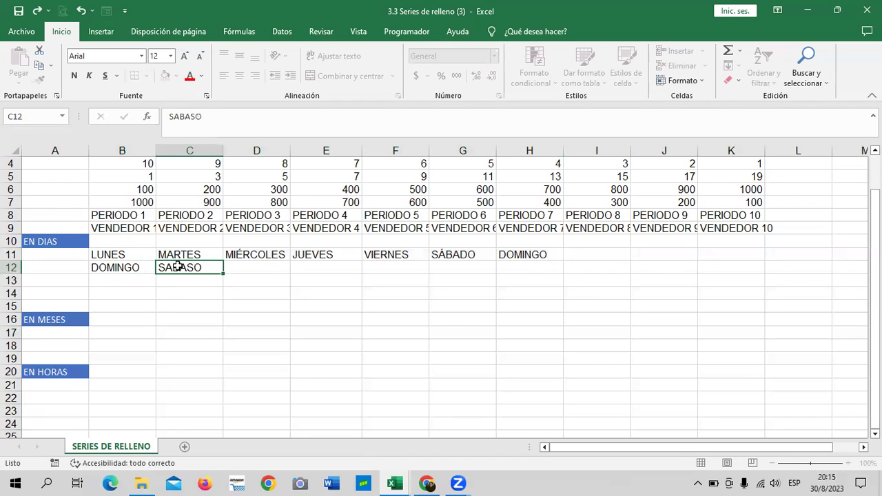
key(Return)
click(207, 270)
double_click(206, 270)
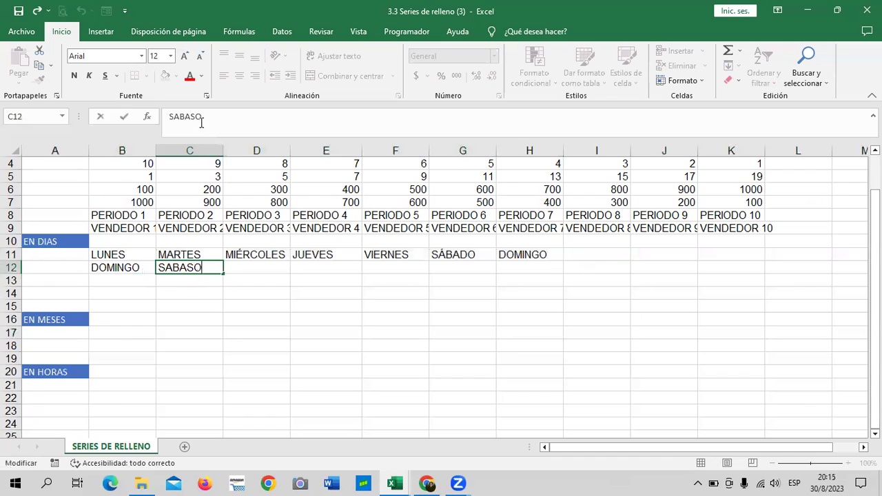
key(BackSpace)
text(D)
key(Return)
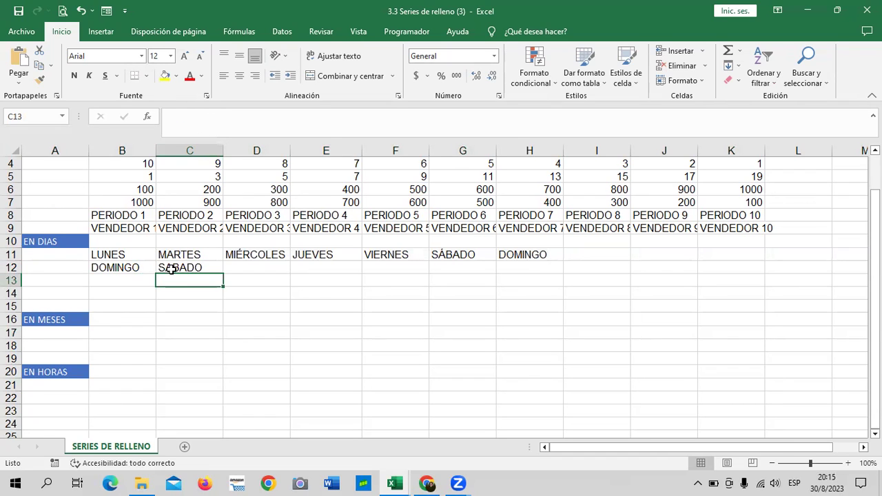
Step: Fill B12:C12 right to H12, continuing the weekdays backwards to LUNES
click(146, 269)
drag(146, 269, 544, 275)
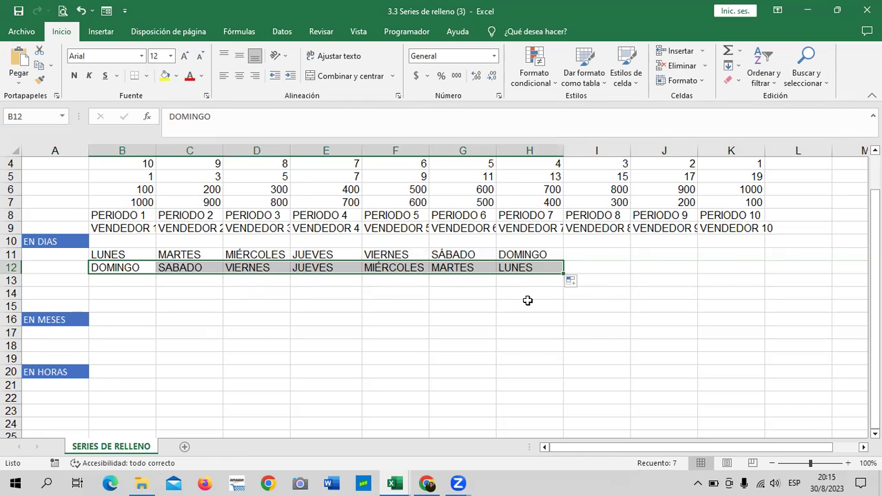
click(352, 343)
click(101, 280)
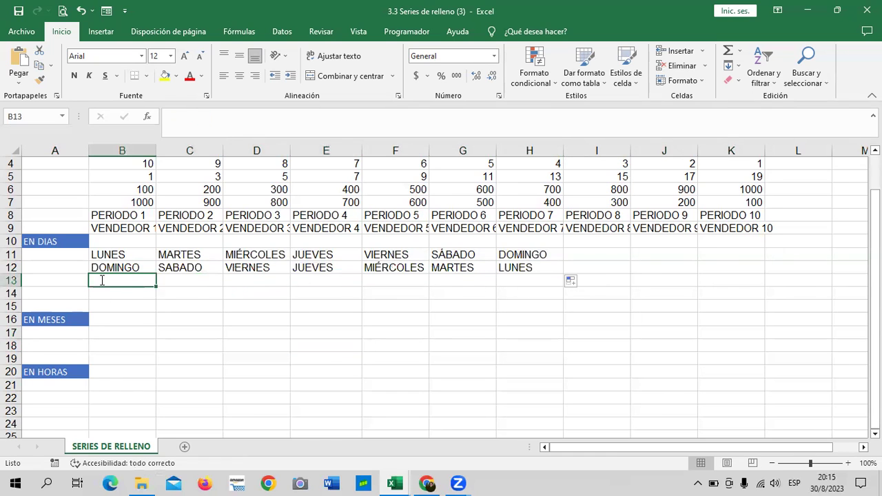
Step: Enter LUNES and MIERCOLES in B13:C13 and fill right to SÁBADO in H13
text(LUNES)
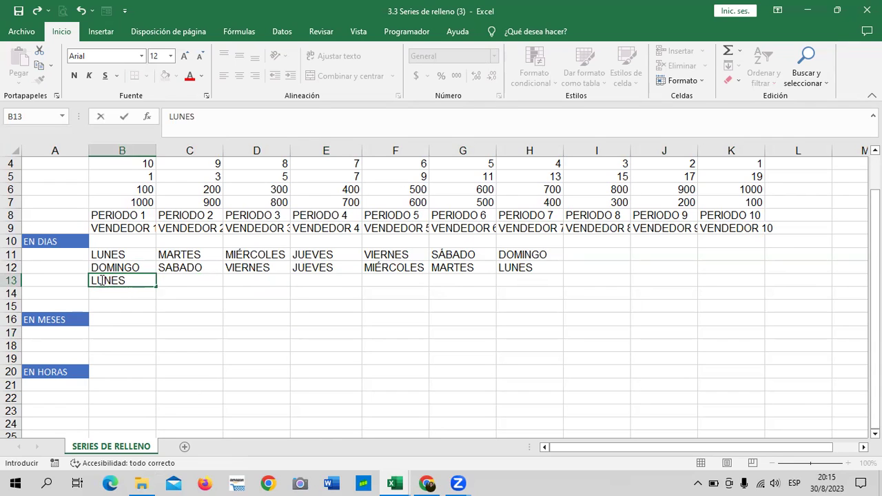
key(Tab)
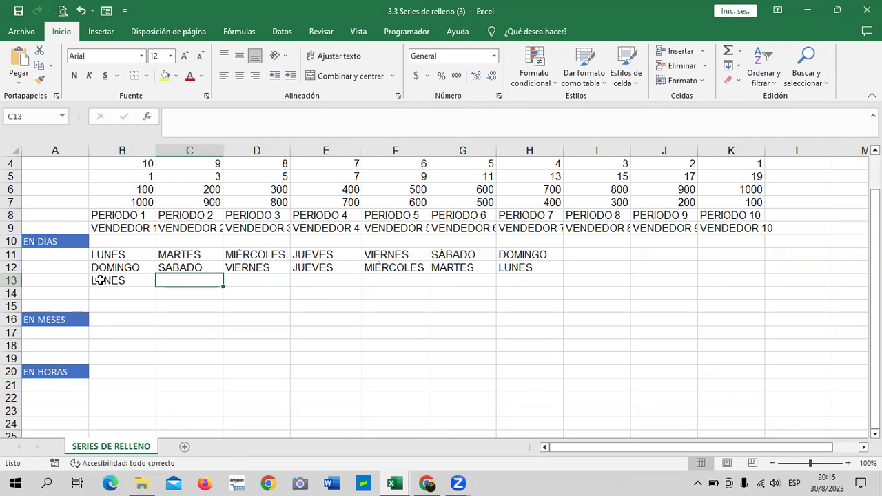
text(MIERCOLES)
key(Return)
drag(98, 279, 561, 299)
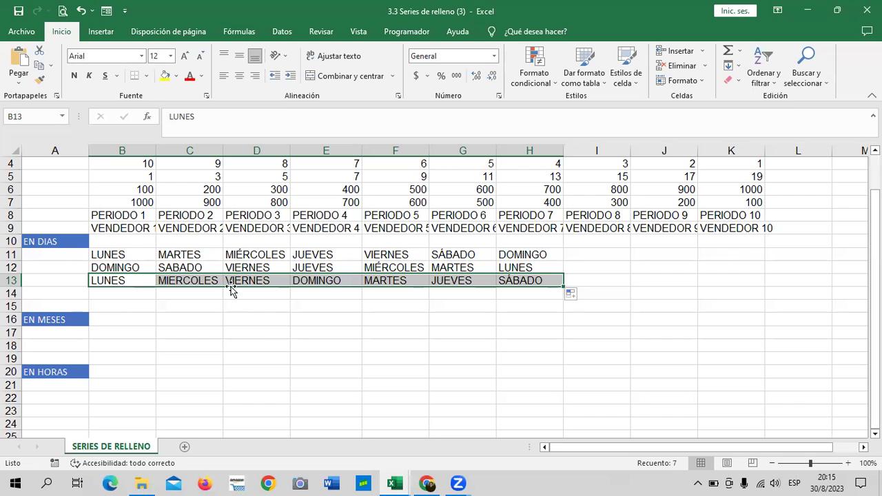
click(131, 269)
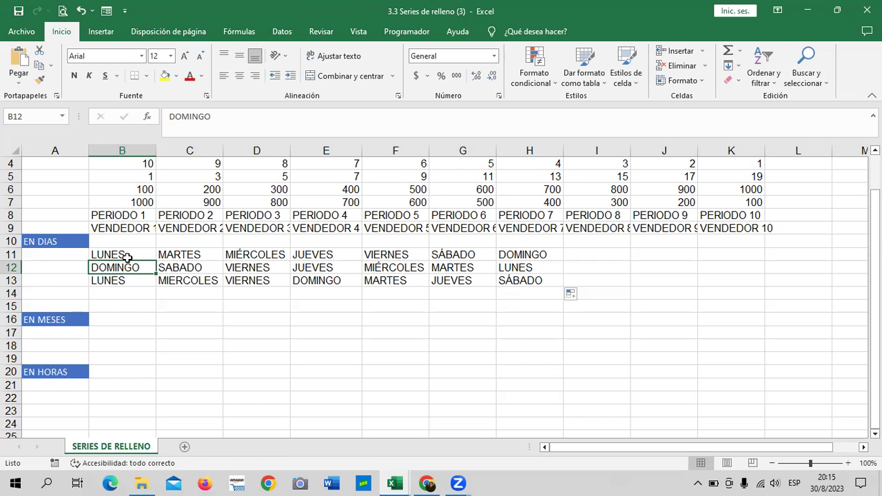
Step: Enter lunes in B14 and fill row 14 through domingo in H14
click(114, 296)
text(lunes)
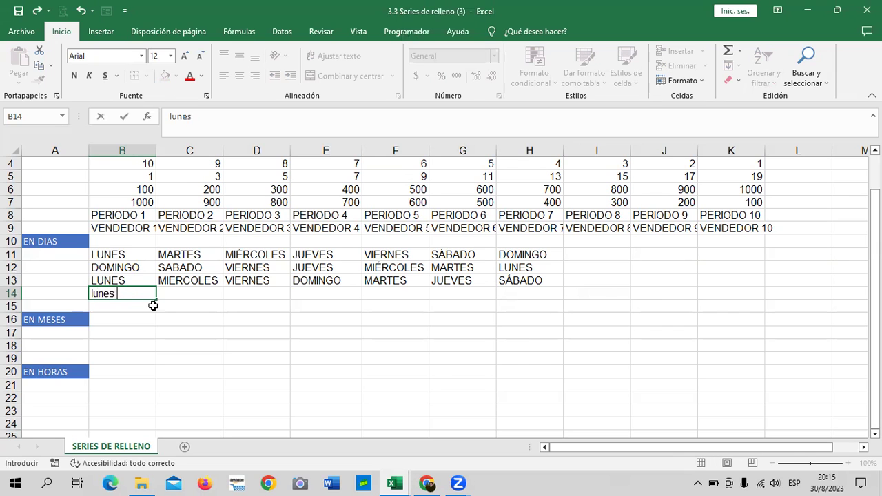
key(Return)
click(138, 295)
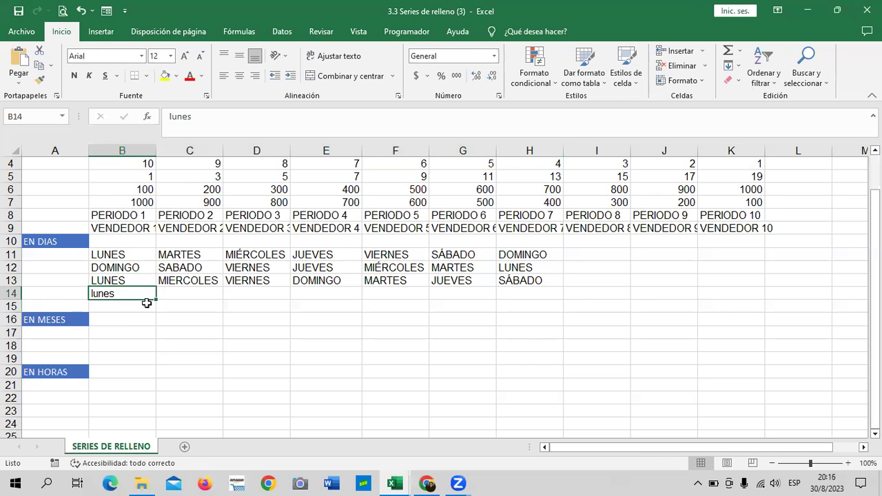
drag(156, 300, 531, 310)
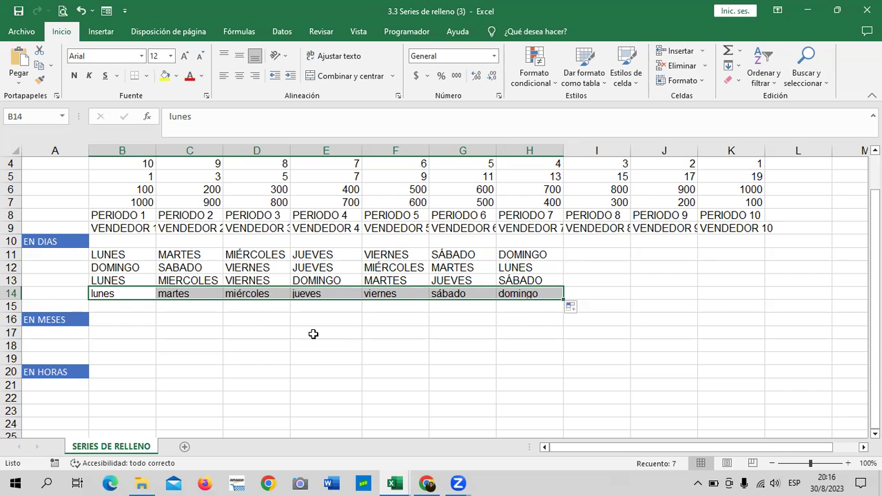
scroll(313, 334, down, 1)
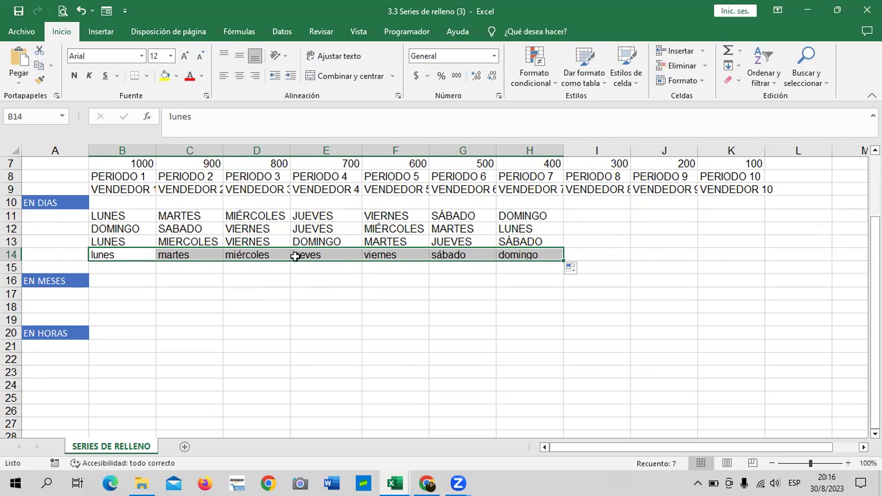
click(611, 254)
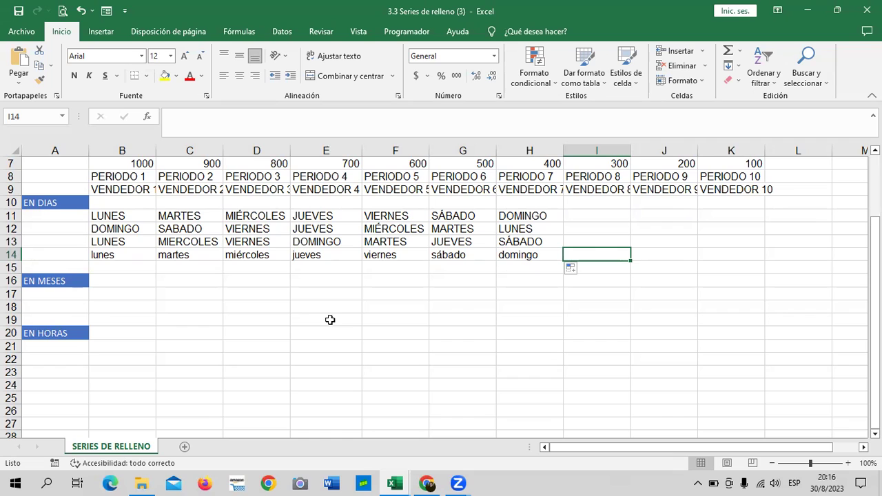
Step: Enter enero in B17 and fill the months across B17:M17 to diciembre
click(130, 295)
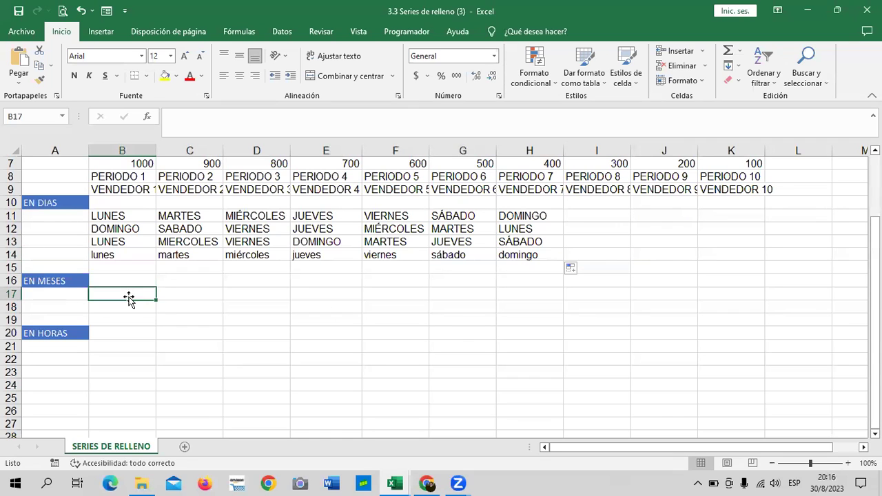
text(enero)
key(Return)
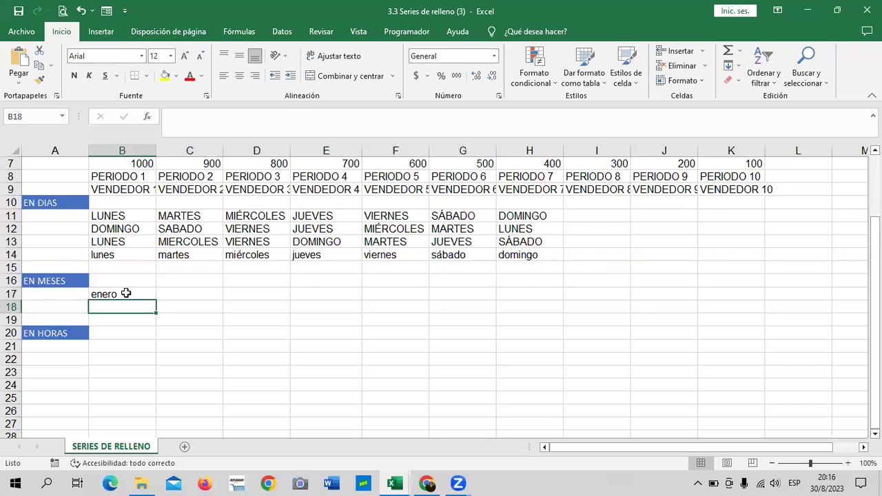
click(129, 296)
mouse_move(154, 301)
mouse_down()
mouse_move(854, 285)
mouse_move(810, 311)
mouse_up()
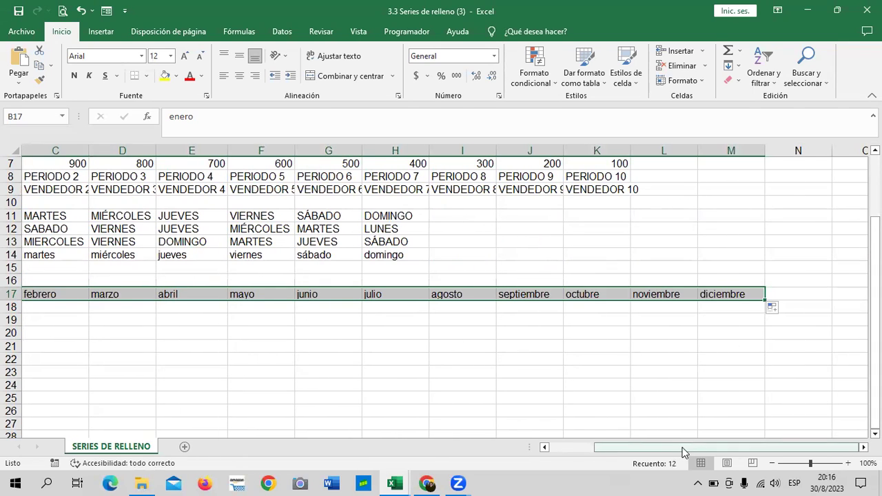
drag(683, 447, 606, 449)
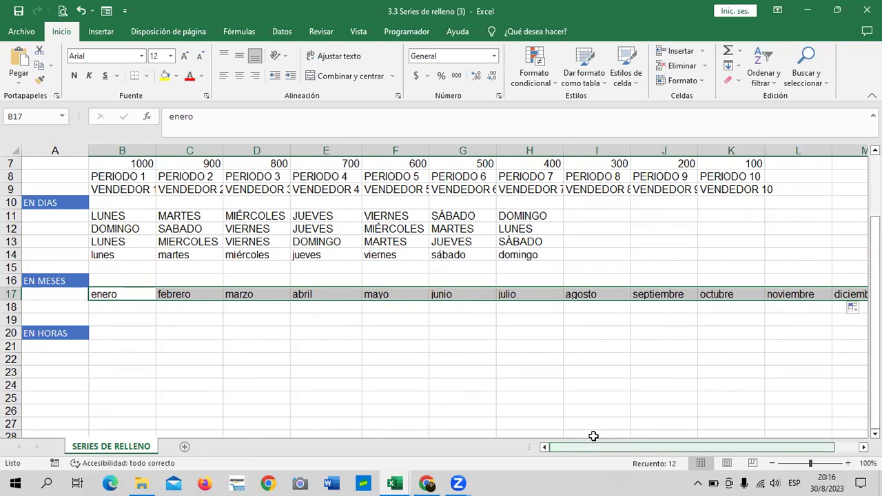
click(317, 319)
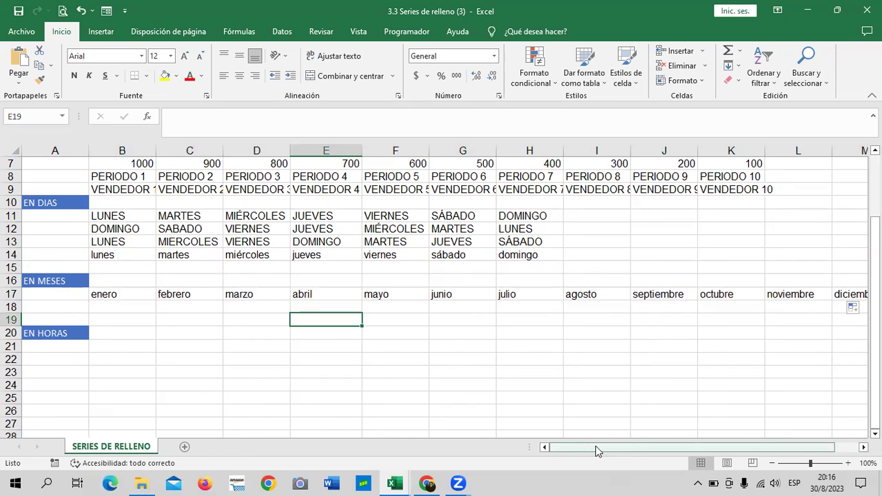
mouse_move(575, 449)
mouse_down()
mouse_move(622, 451)
mouse_move(42, 326)
mouse_up()
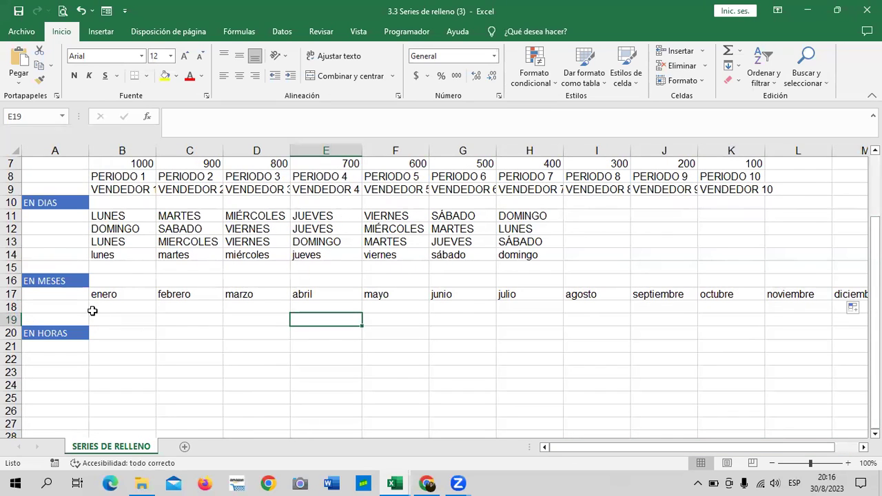
Step: Enter ENERO in capitals in B18, correcting the ENERRO typo
click(113, 308)
key(Caps_Lock)
text(ENER)
key(BackSpace)
text(RO)
key(Return)
click(131, 306)
click(198, 117)
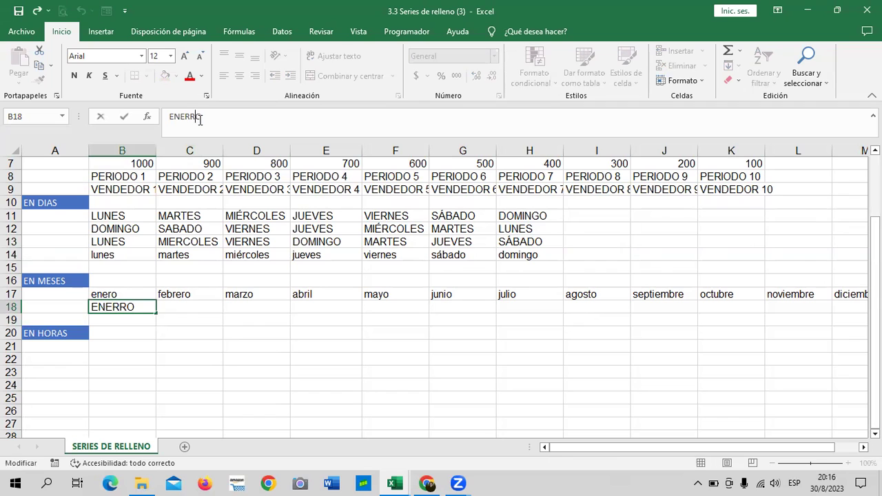
key(BackSpace)
key(Return)
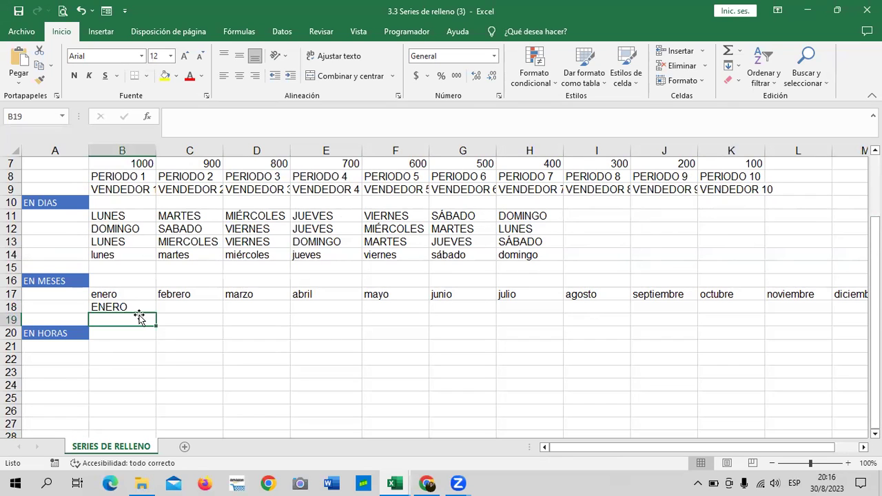
Step: Fill B18 across to M18 with FEBRERO through DICIEMBRE
click(128, 307)
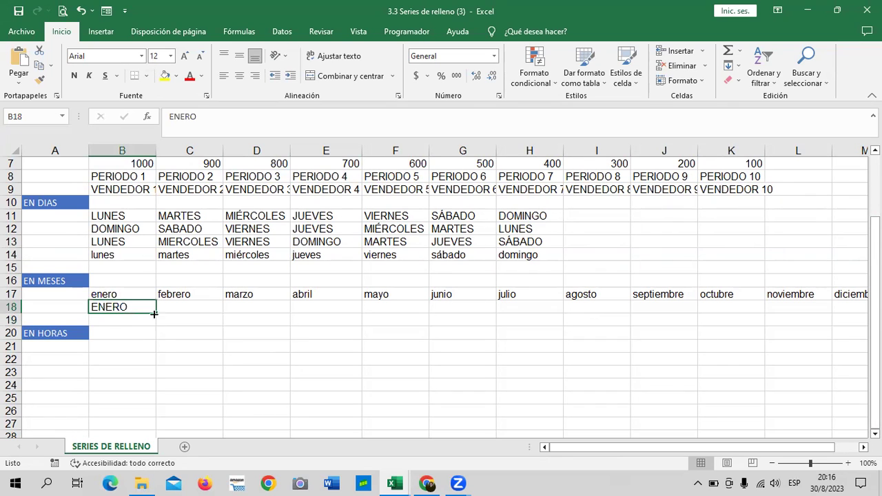
drag(156, 313, 795, 318)
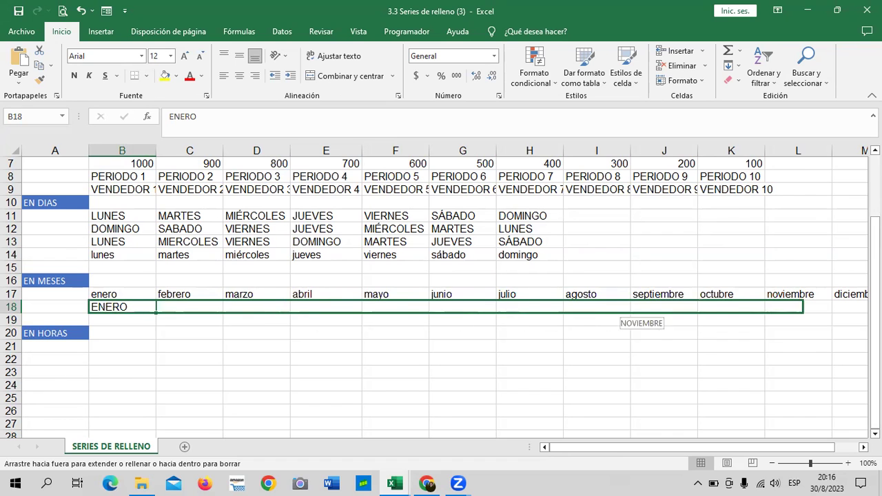
drag(795, 318, 744, 315)
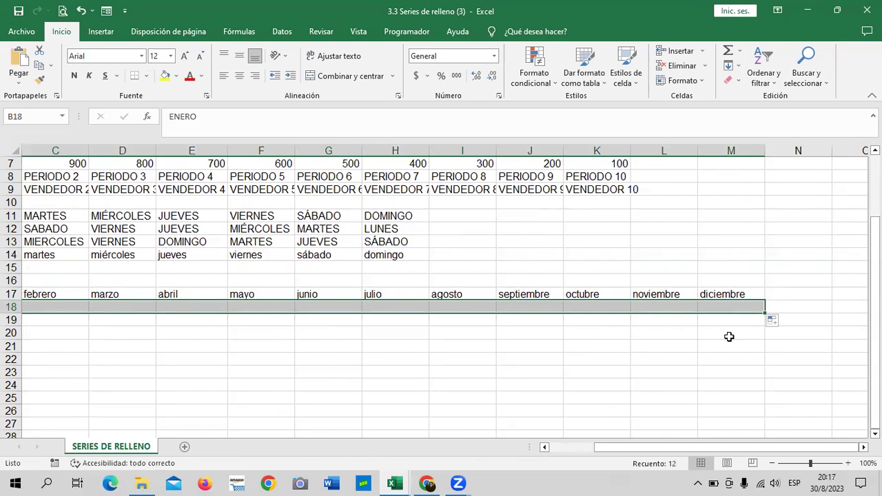
drag(669, 451, 577, 455)
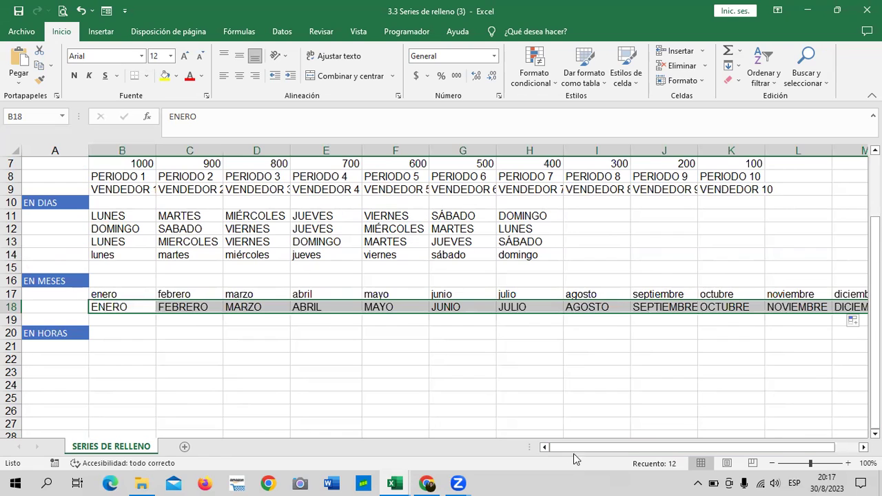
click(10, 320)
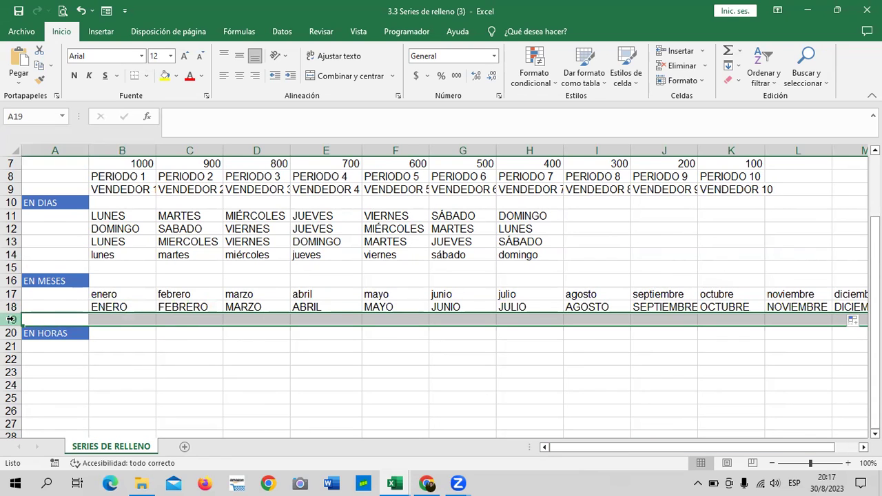
Step: Insert two blank rows at rows 19 and 20, pushing EN HORAS down to row 22
right_click(9, 320)
click(31, 220)
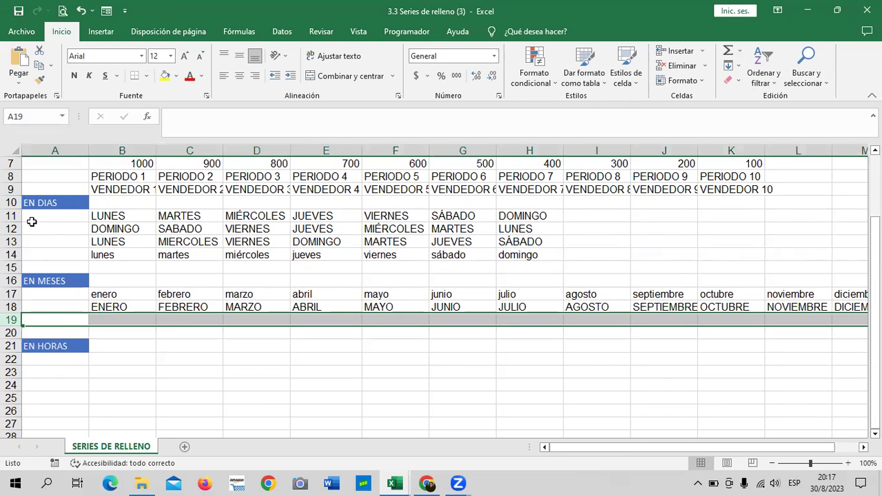
click(10, 332)
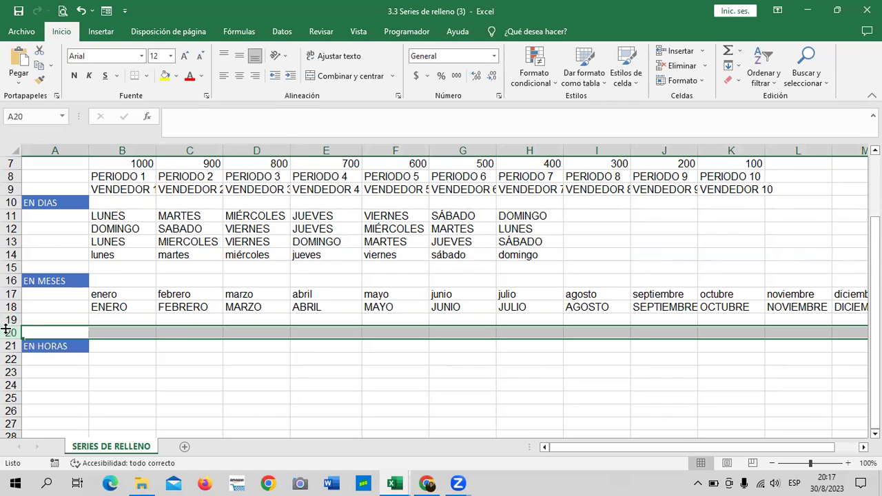
click(10, 332)
right_click(10, 332)
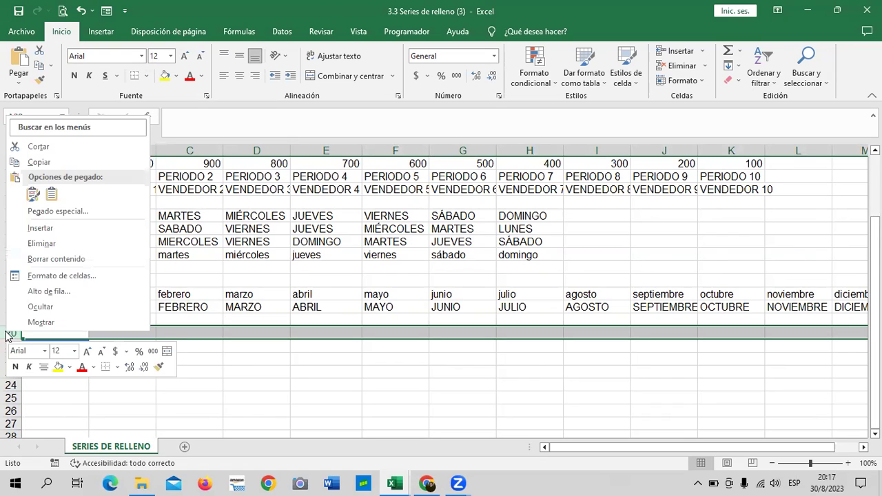
click(67, 230)
Step: Start entering ENERO in B19
click(189, 371)
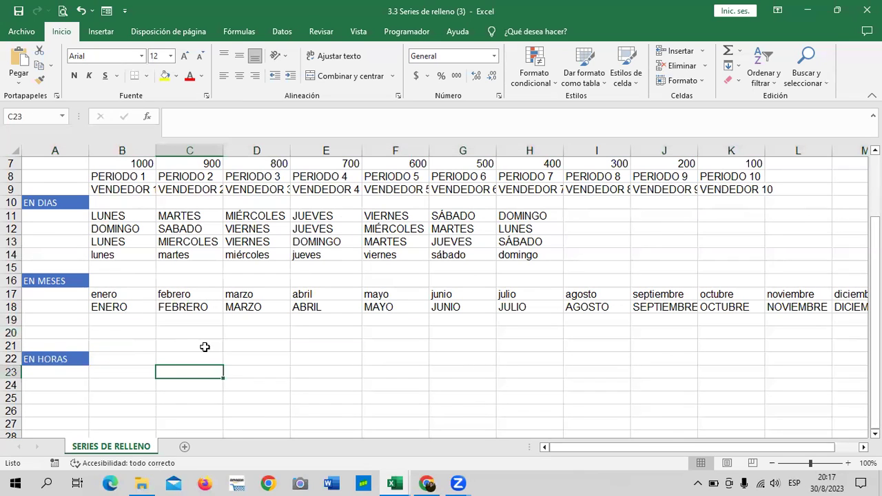
click(127, 321)
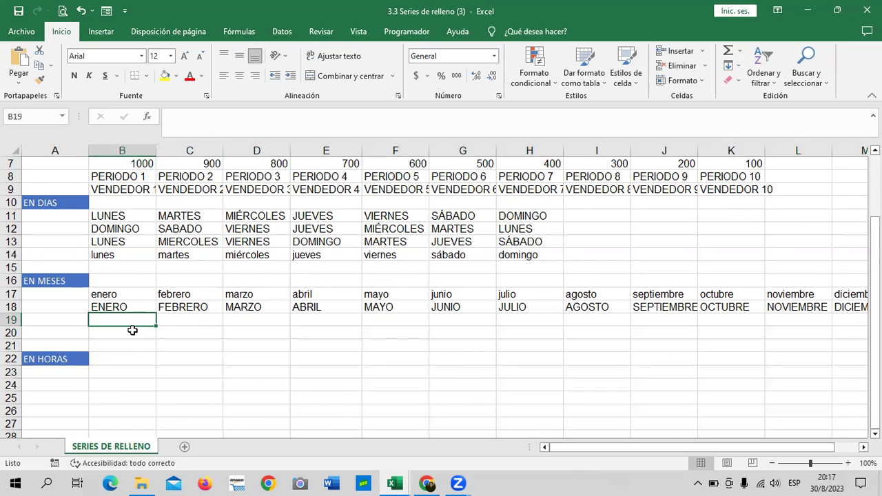
text(ENERO)
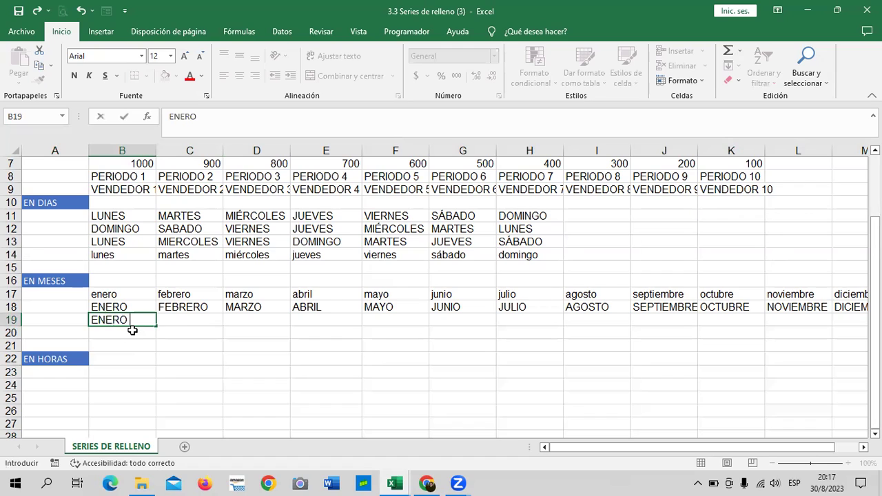
Step: Add MARZO in C19 and fill every other month through NOVIEMBRE in G19
key(Tab)
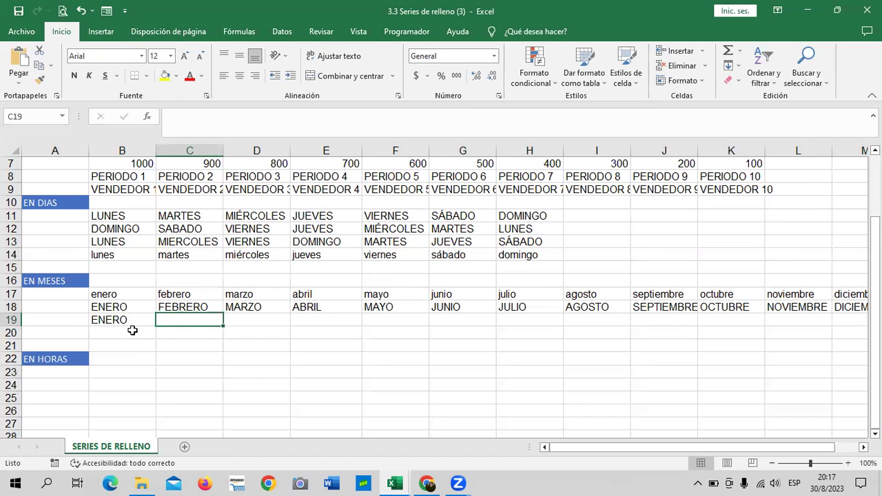
text(MARZO)
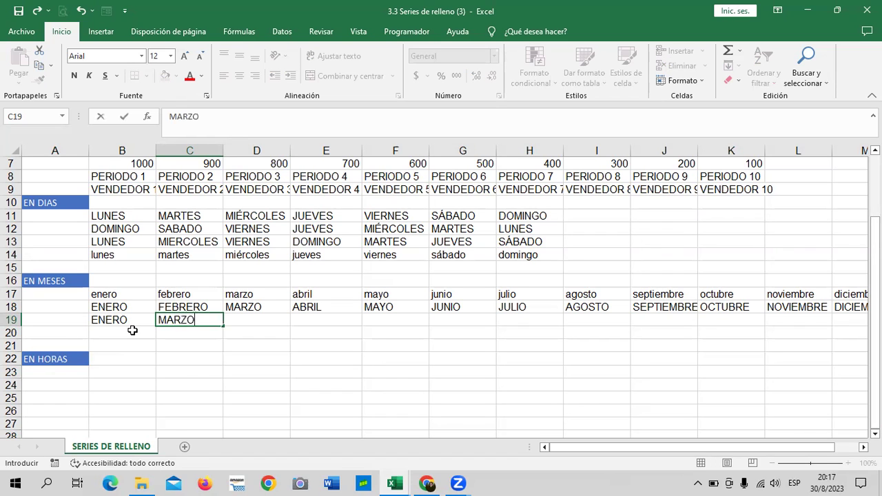
key(Return)
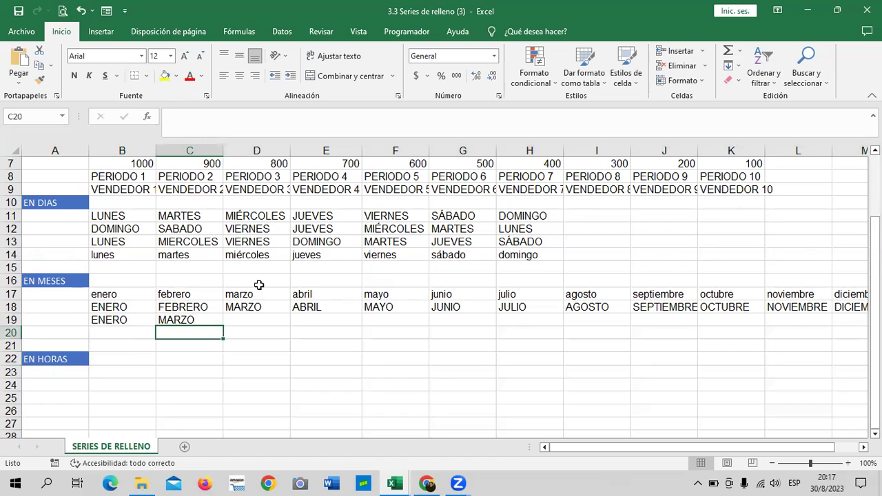
drag(141, 324, 658, 333)
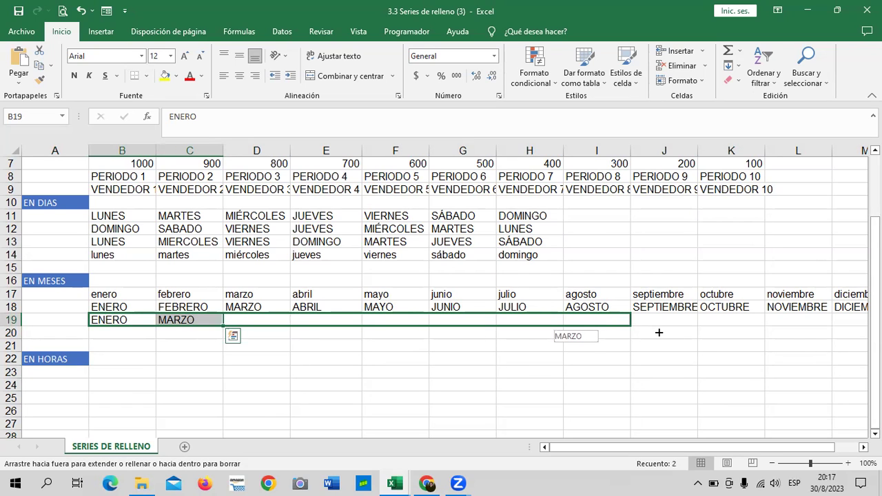
drag(586, 329, 490, 324)
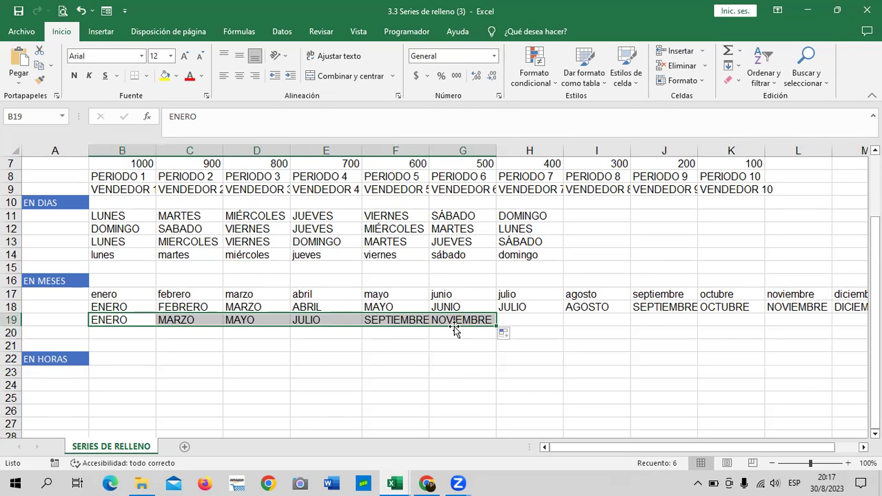
click(118, 334)
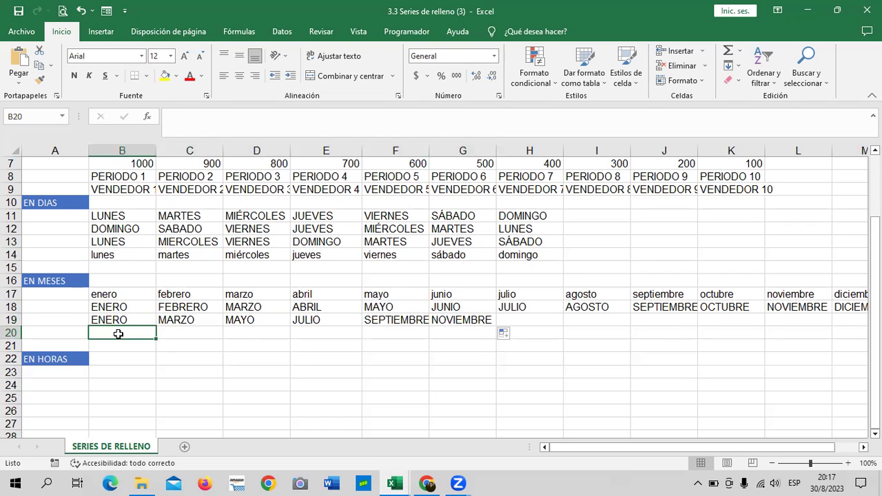
Step: Enter DICIEMBRE and NOVIEMBRE in B20:C20 and fill backwards to ENERO in M20
text(DICIEMBRE)
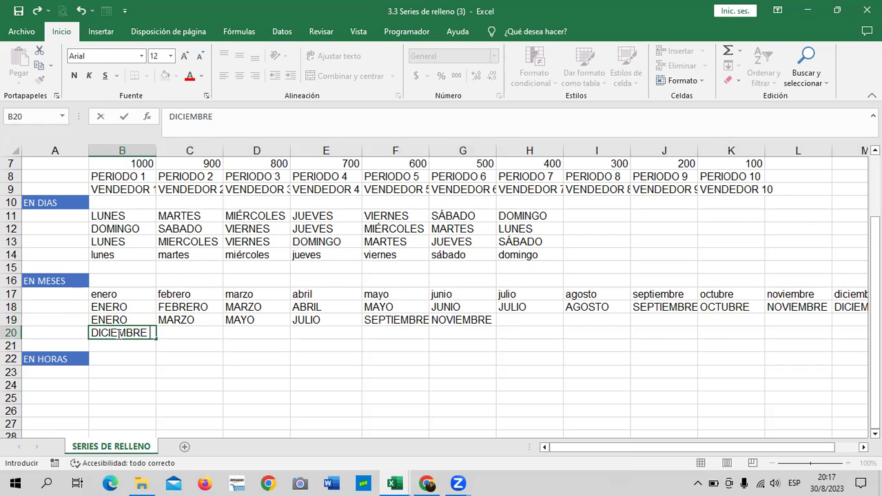
key(Tab)
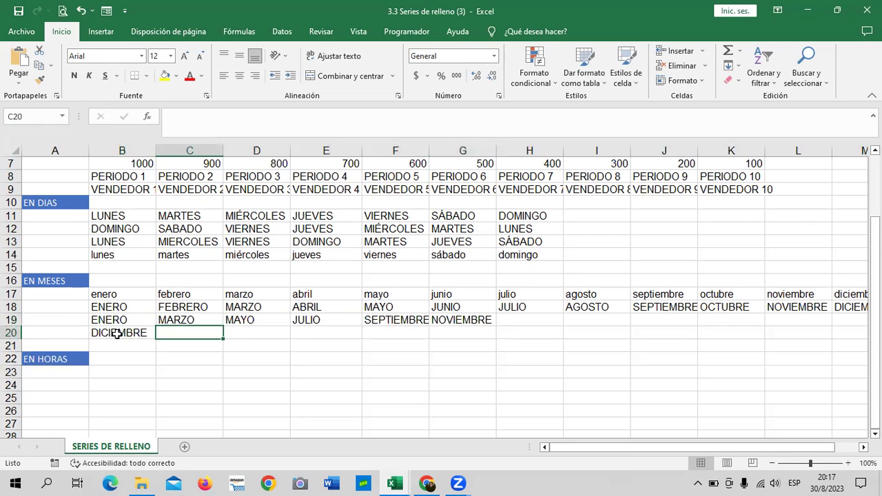
text(NOVIEMBRE)
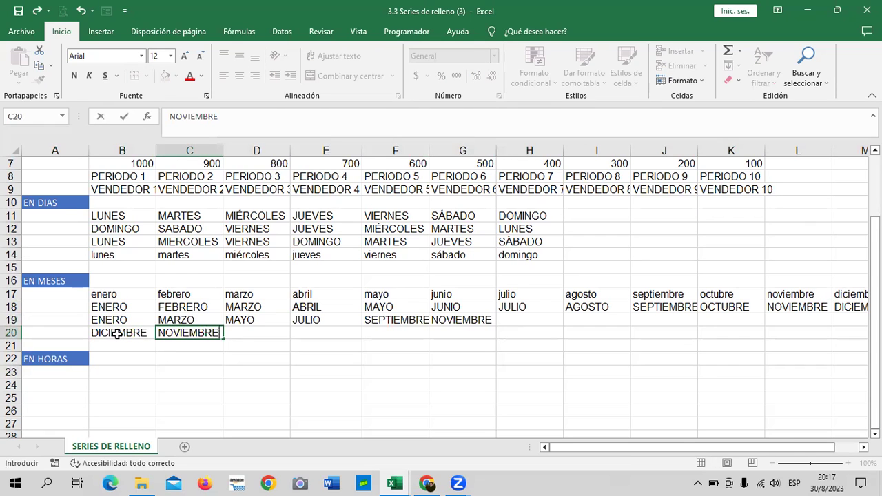
key(Return)
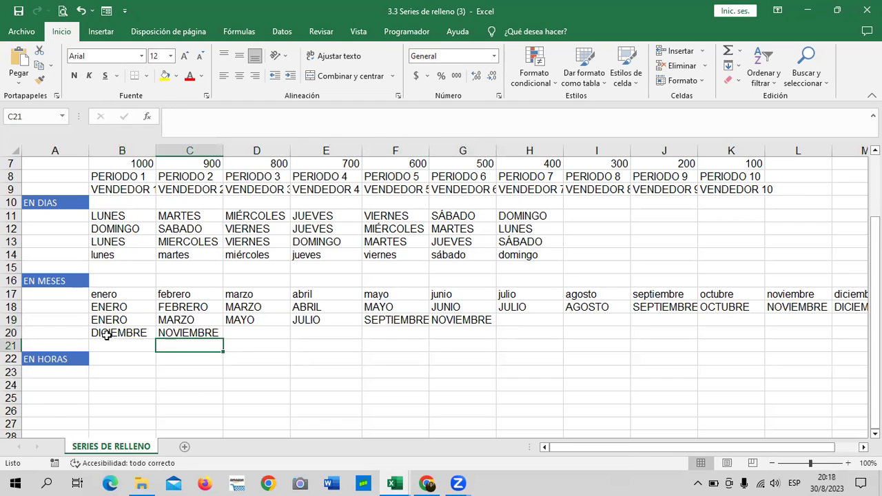
drag(107, 335, 173, 332)
mouse_move(224, 338)
mouse_down()
mouse_move(632, 350)
mouse_move(797, 335)
mouse_up()
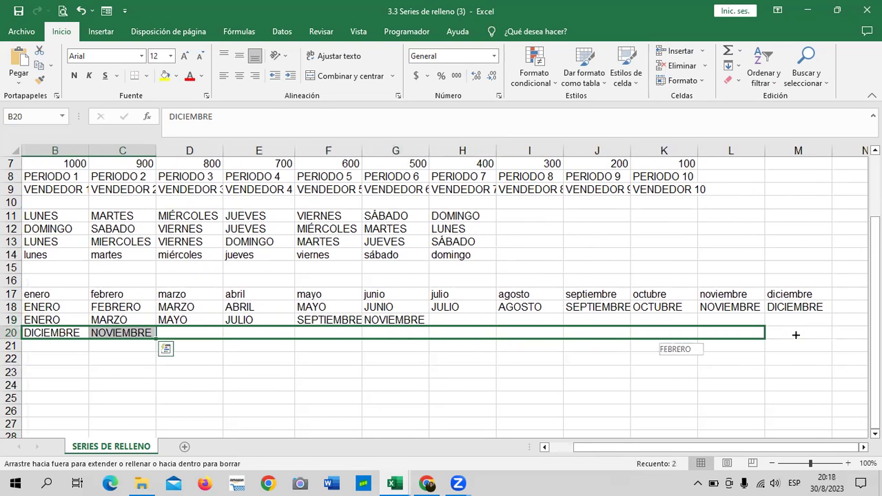
drag(796, 335, 811, 334)
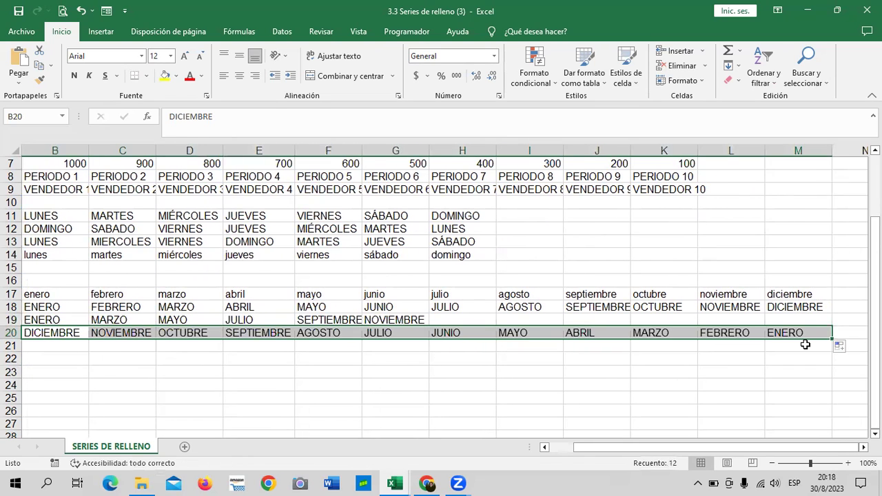
drag(705, 444, 665, 444)
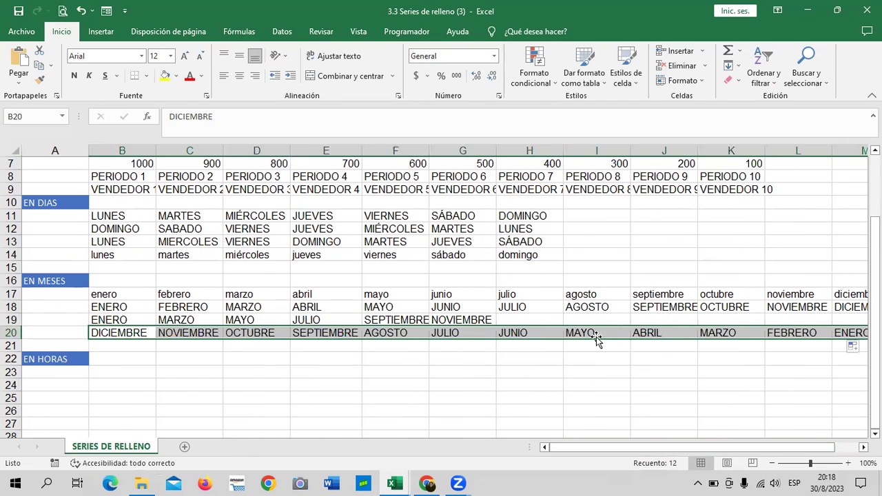
click(139, 363)
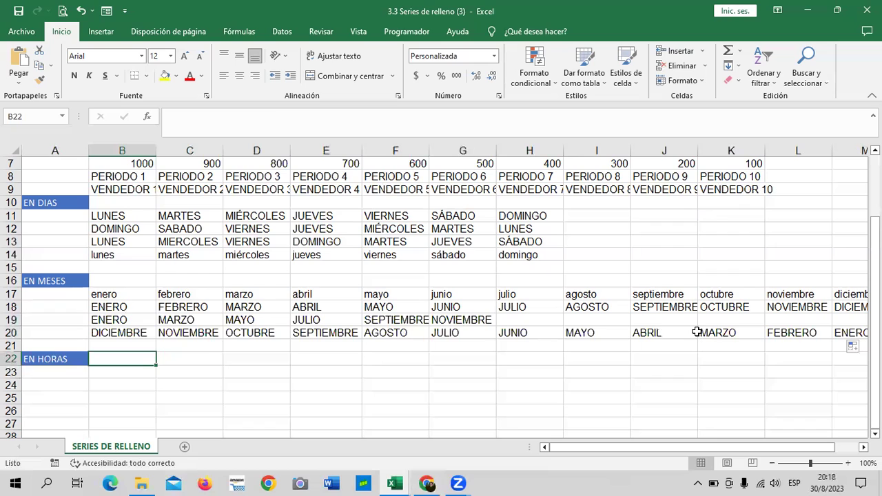
click(268, 371)
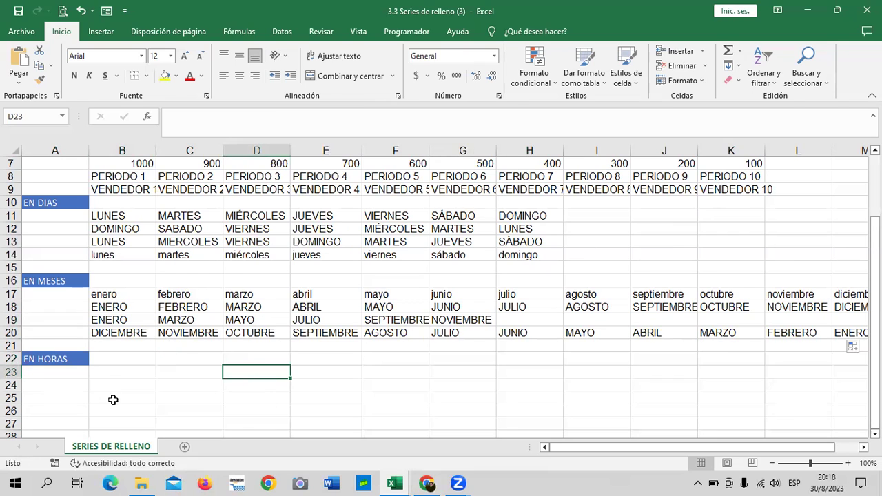
click(114, 372)
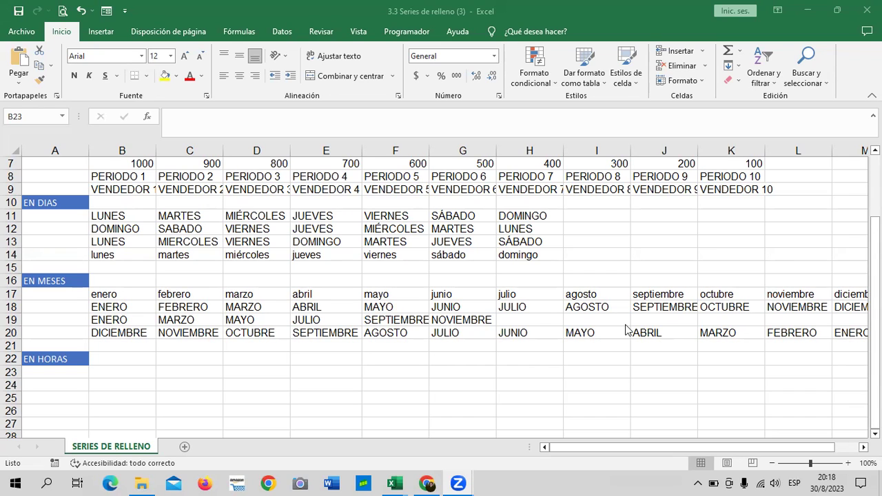
scroll(579, 229, down, 1)
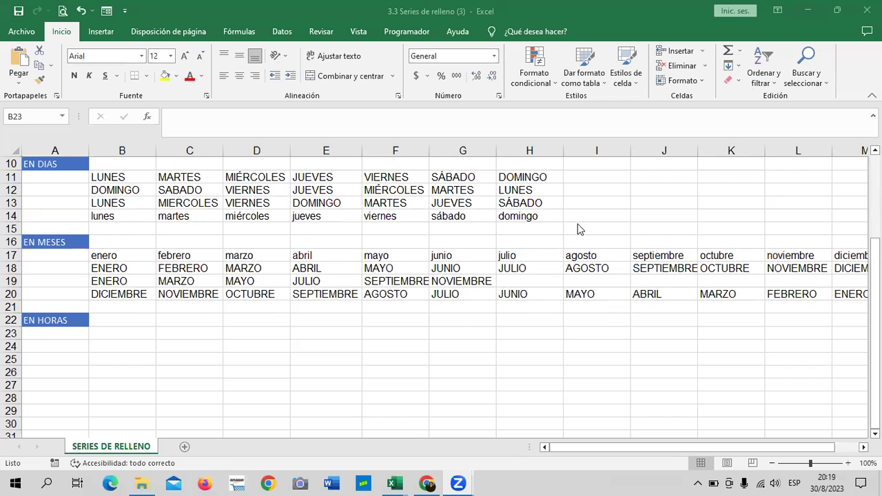
Step: Enter 1 in B22, then undo it to leave the cell empty
click(131, 321)
text(1)
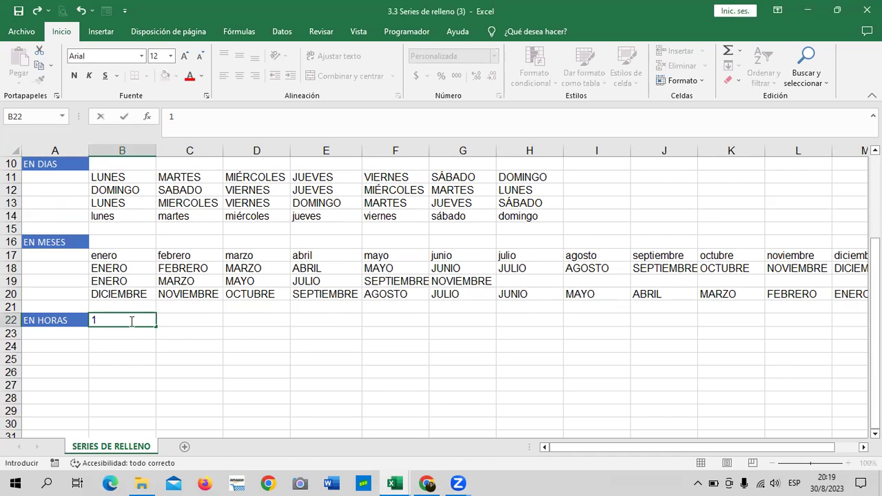
key(Return)
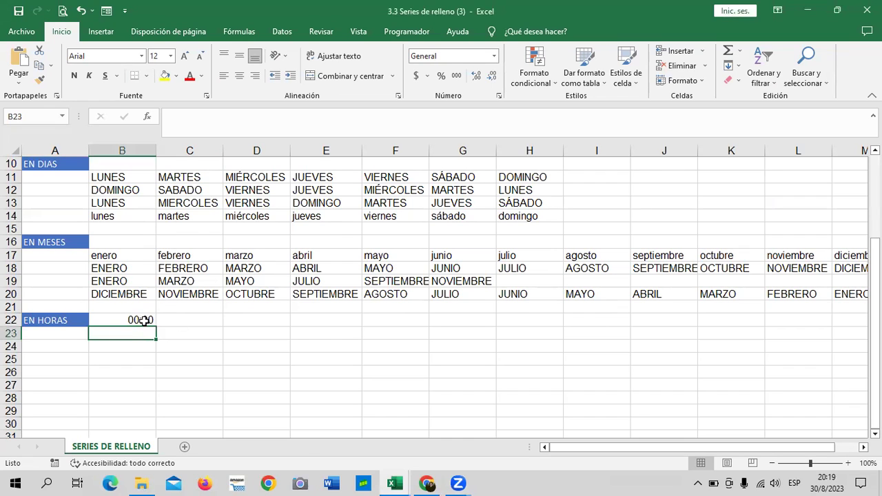
click(143, 319)
key(ctrl+z)
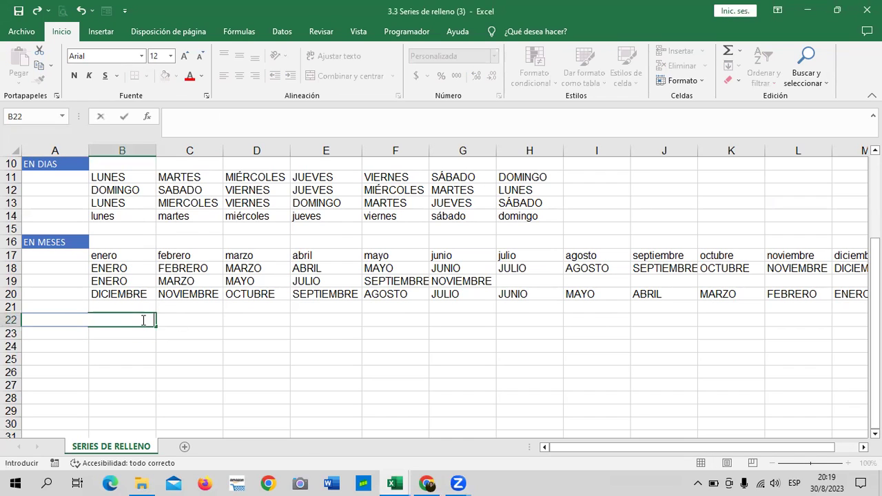
Step: Type test values 1 and 2 into B24 and B25
click(207, 347)
click(134, 349)
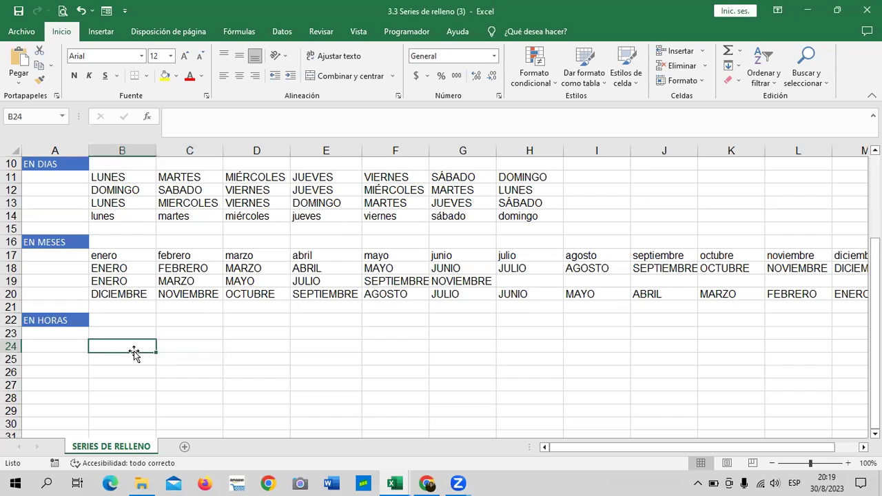
text(1)
key(Return)
click(138, 346)
text(2)
key(Return)
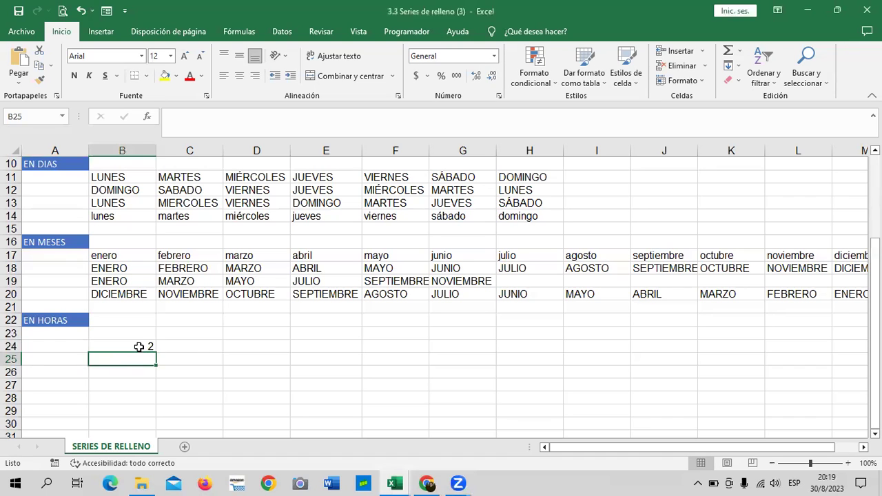
click(190, 364)
click(142, 348)
text(1)
key(Return)
text(2)
key(Return)
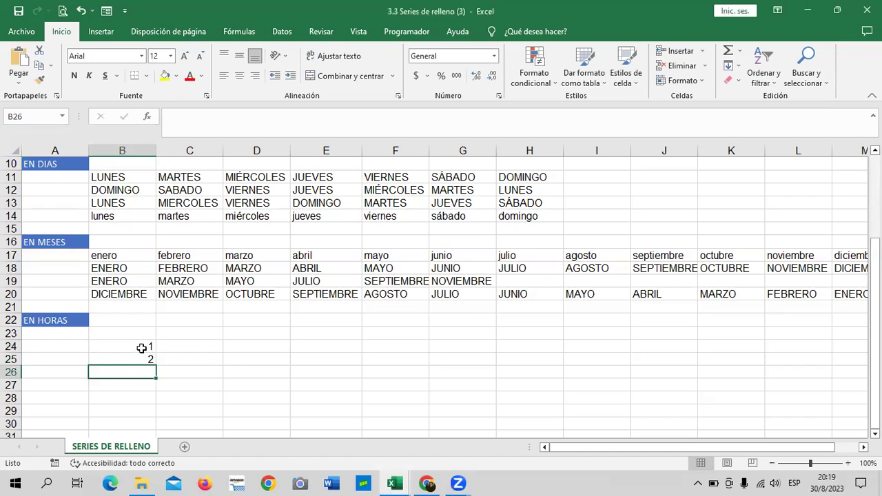
Step: Select the 1, 2 test down column B, undo it, and reselect B22
drag(148, 347, 147, 358)
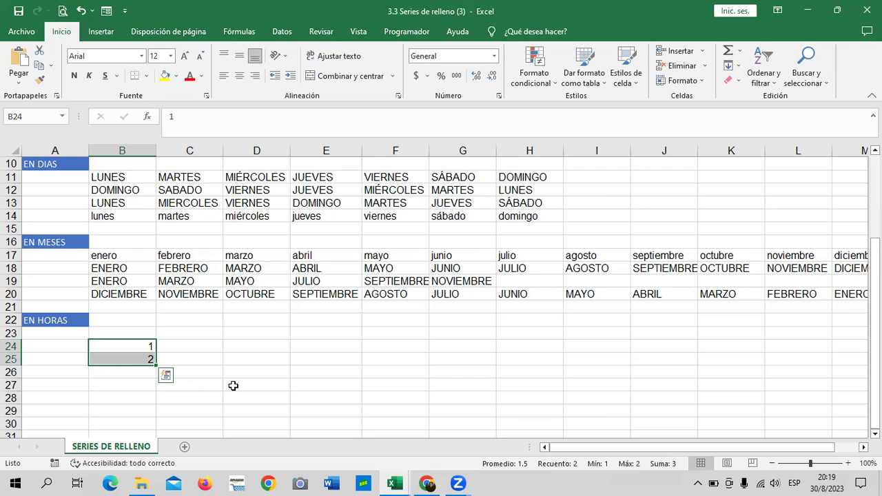
key(ctrl+shift+Down)
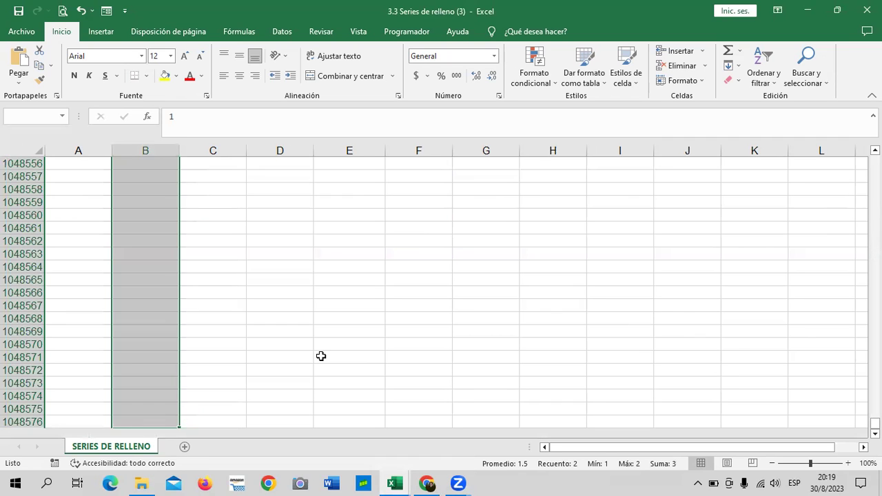
click(321, 356)
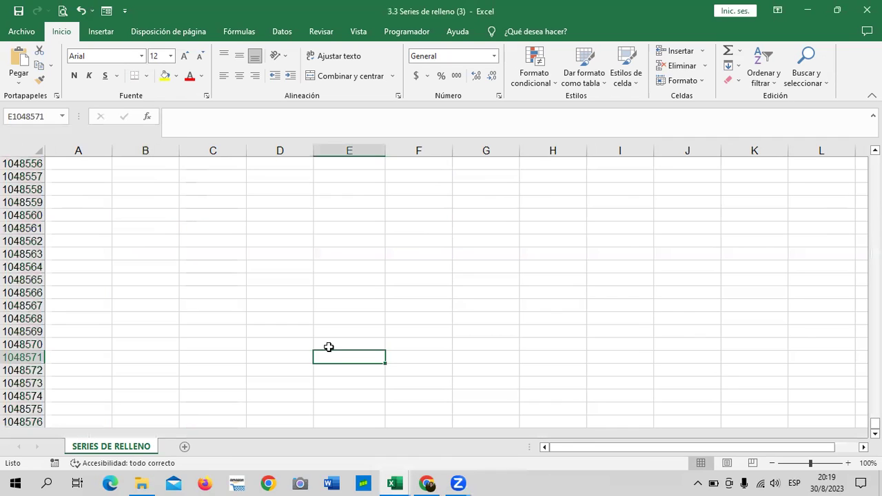
click(80, 12)
scroll(272, 255, up, 5)
scroll(284, 259, up, 3)
scroll(217, 334, down, 3)
click(136, 348)
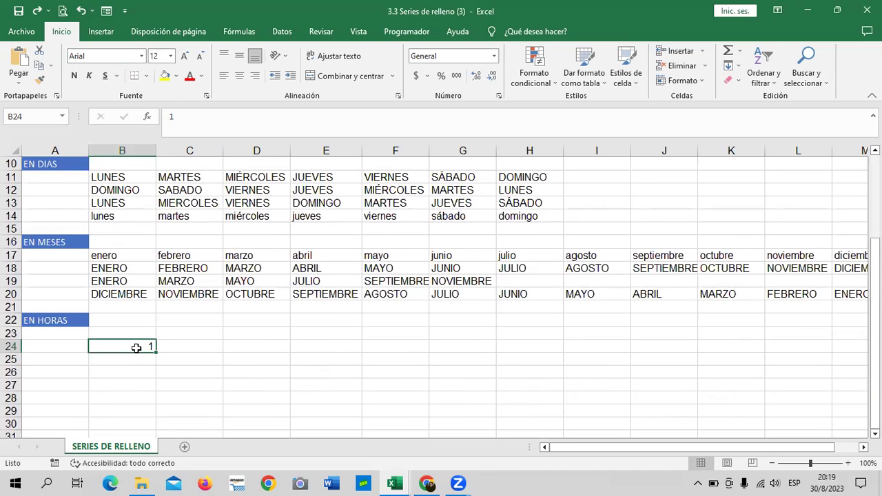
click(253, 352)
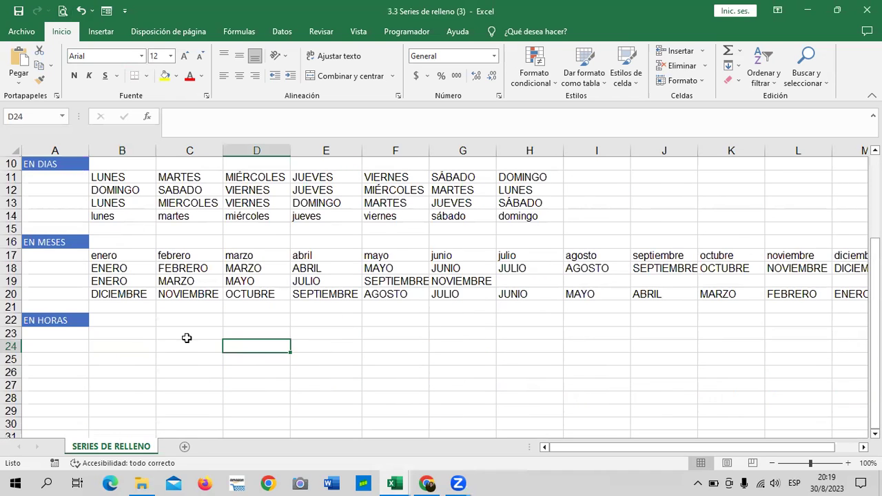
click(134, 321)
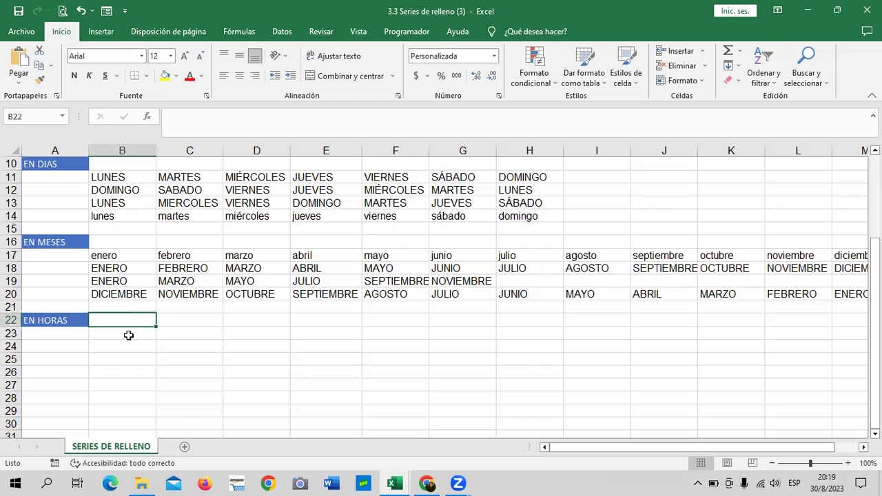
Step: Enter 8:00 in B22 and 8:10 in C22
key(Down)
click(128, 320)
text(8:)
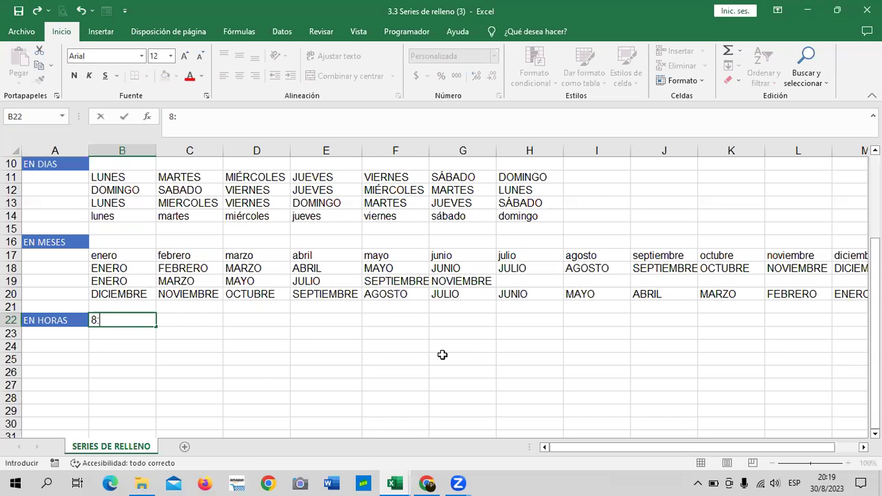
text(00)
key(Return)
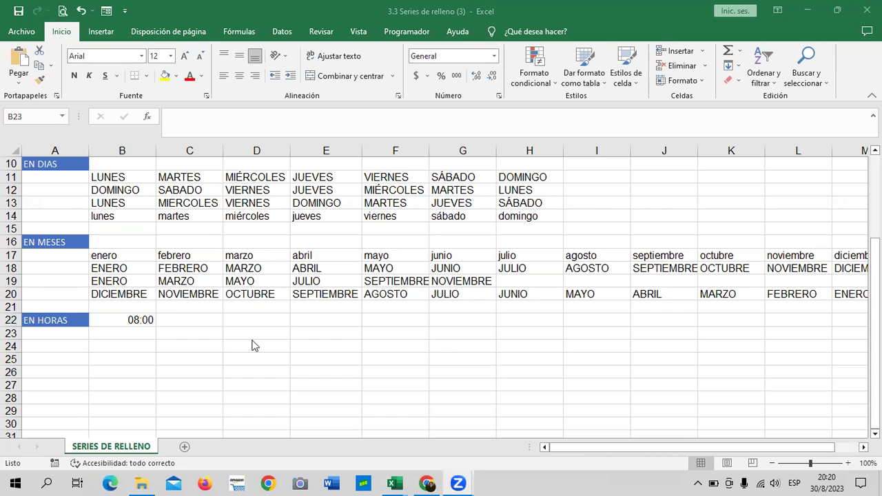
click(189, 320)
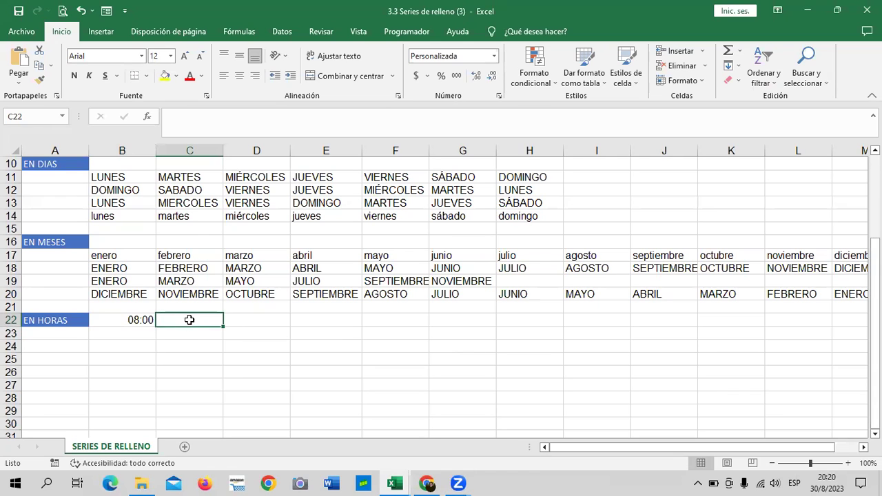
text(8:)
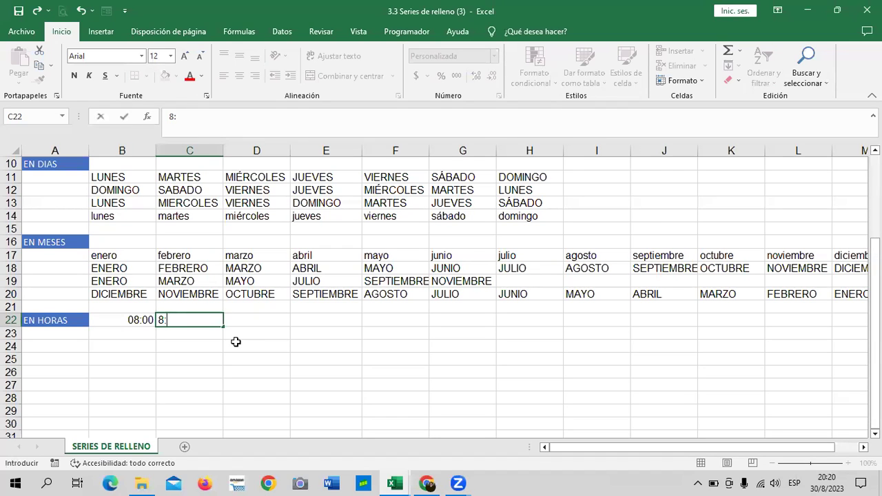
text(10)
key(Return)
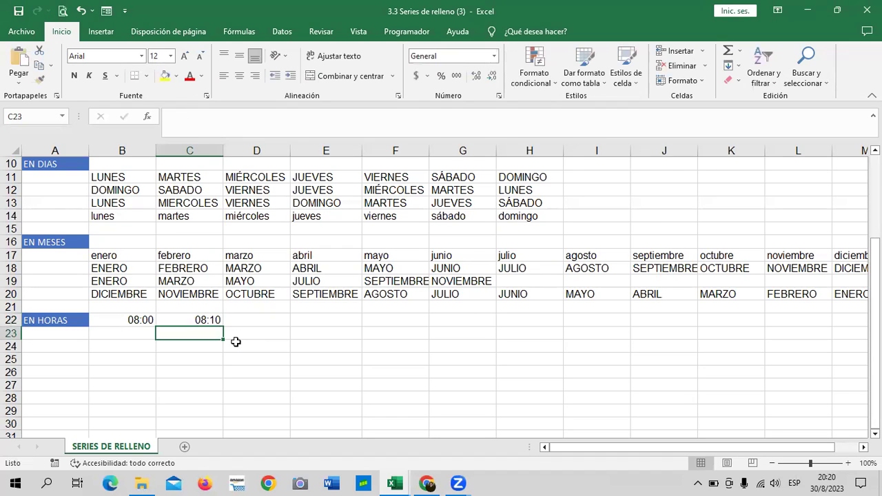
Step: Fill B22:C22 across to M22, reaching 09:50 in 10-minute steps
drag(128, 320, 857, 328)
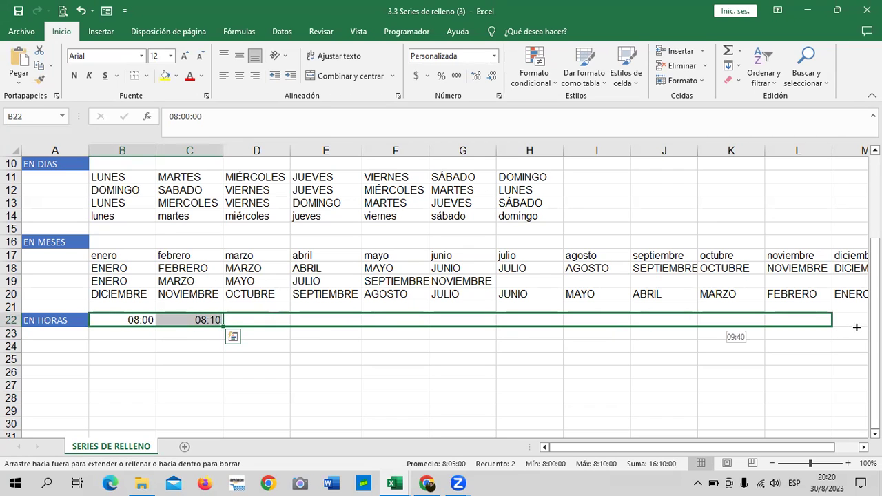
drag(859, 321, 749, 323)
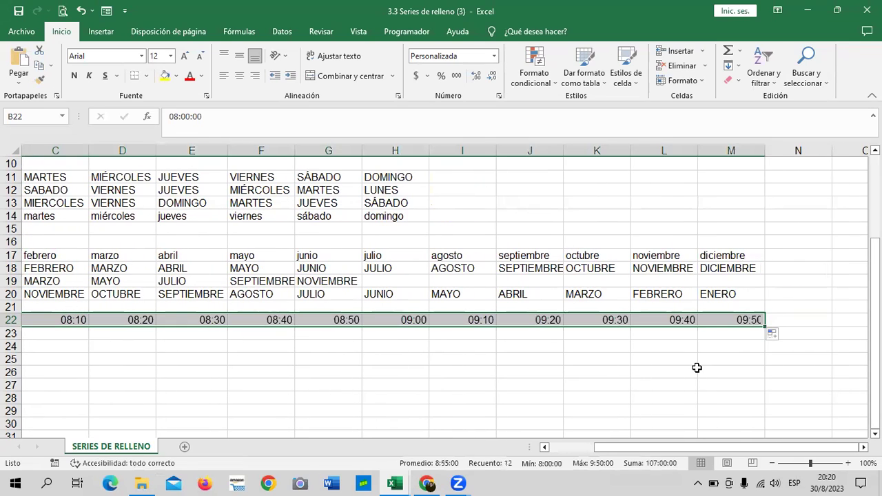
drag(648, 448, 602, 447)
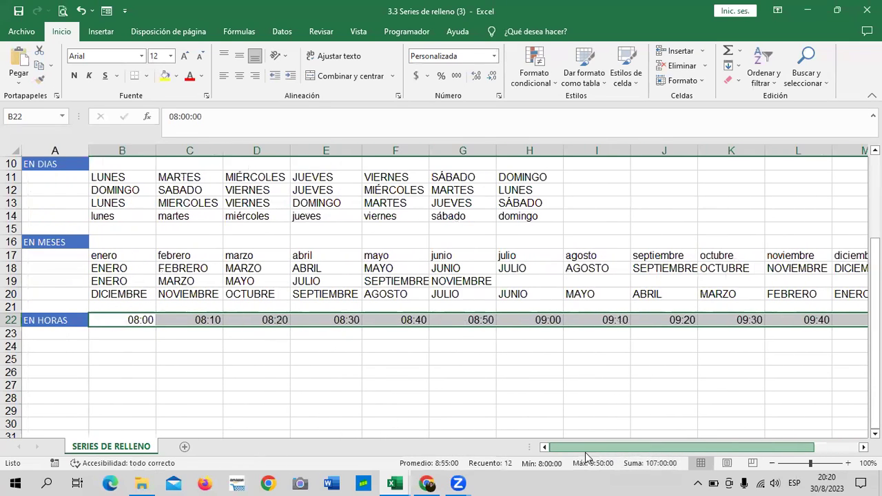
click(109, 334)
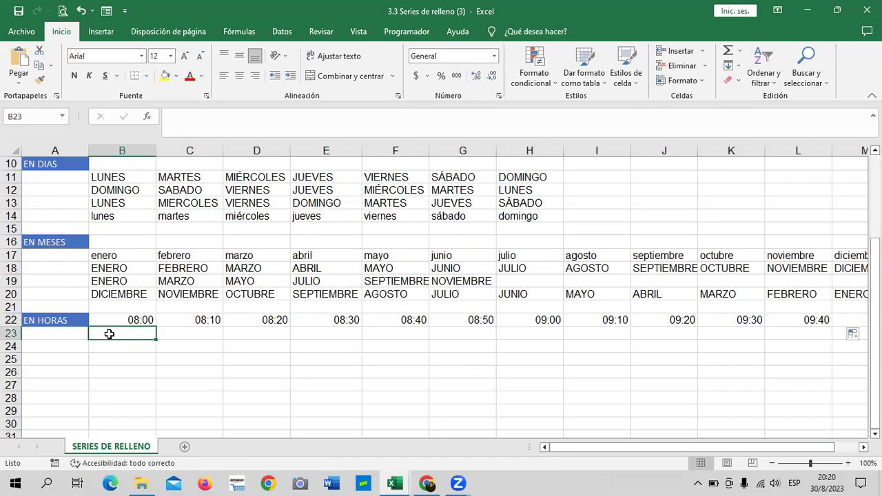
click(117, 319)
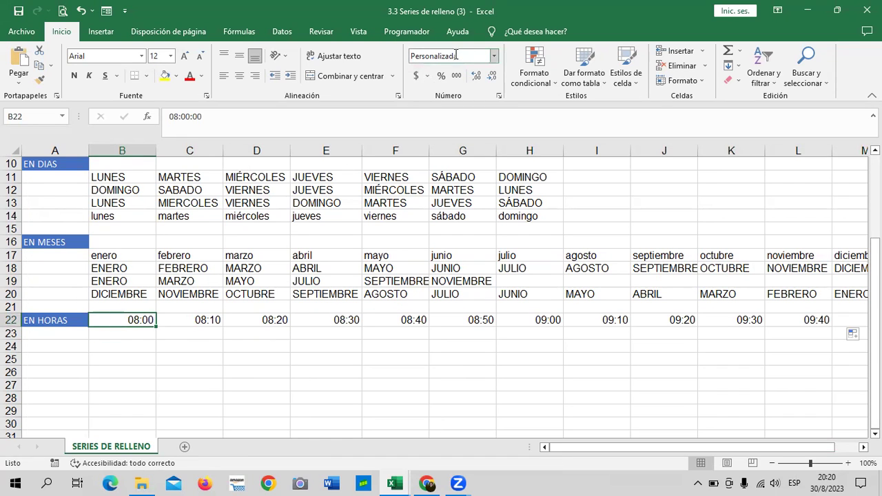
Step: Enter 8:00 and 8:30 in B23:C23 and fill half-hour times to 13:00 in L23
click(140, 332)
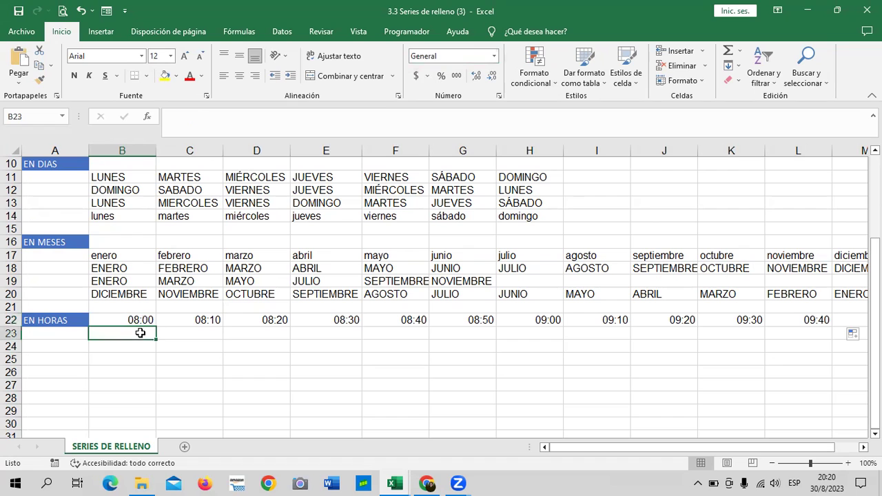
text(8:)
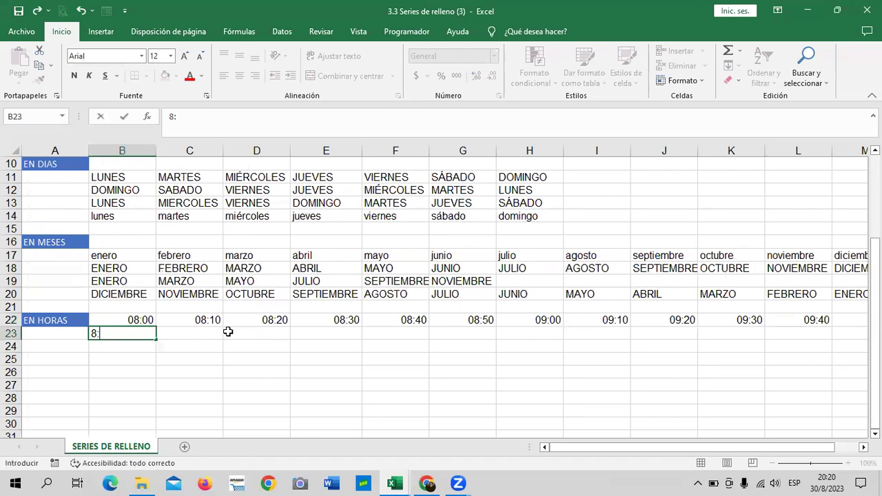
text(00)
key(Tab)
text(8:)
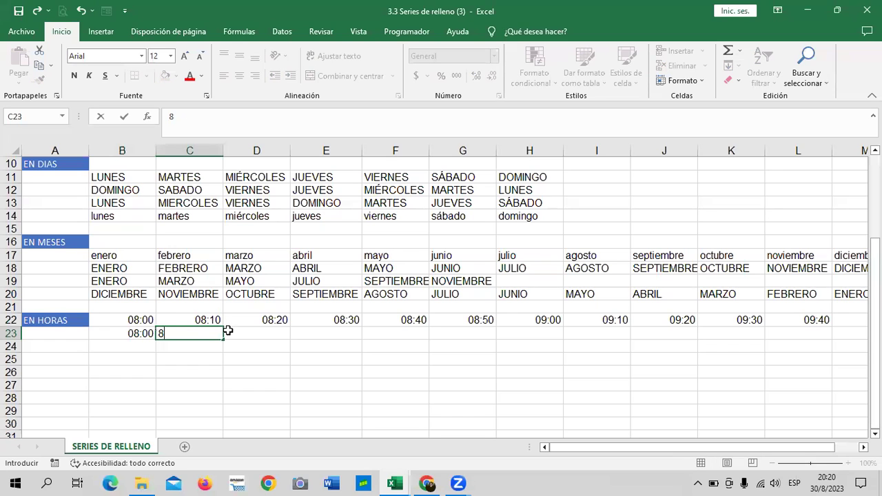
text(0)
key(BackSpace)
key(BackSpace)
text(0)
key(Return)
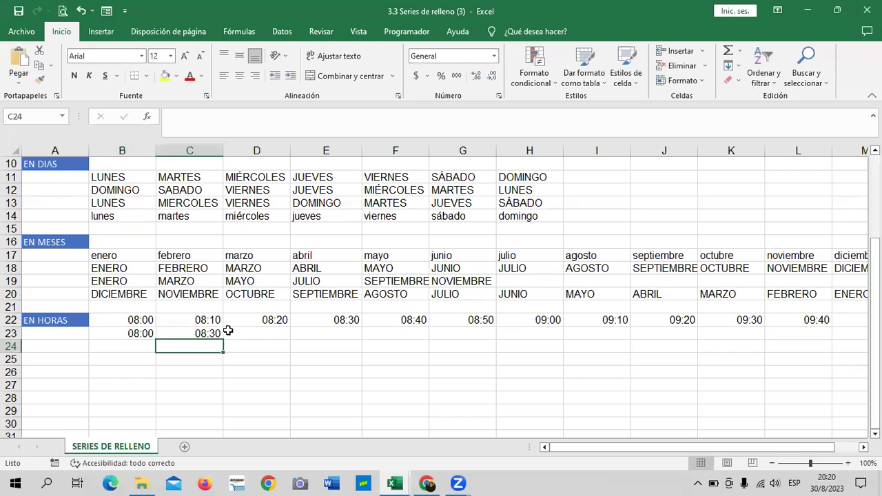
drag(126, 334, 827, 335)
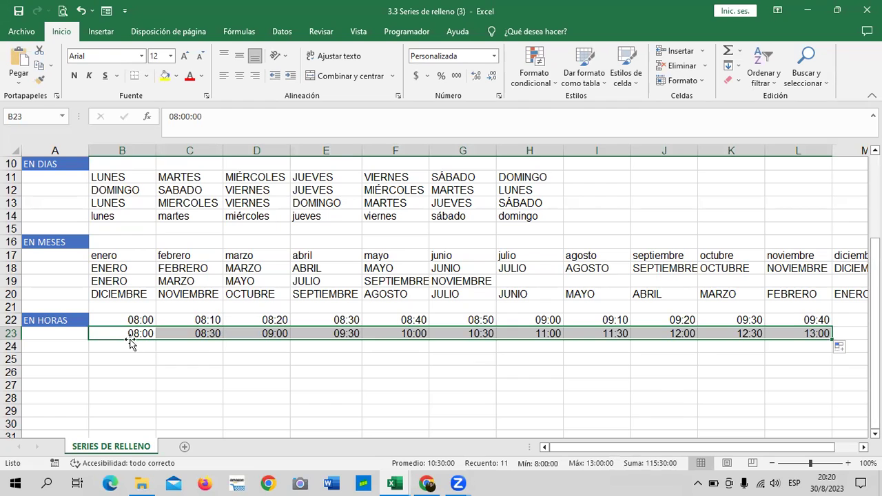
Step: Check the filled times from 11:00 in H23 through 13:00 in L23
click(245, 375)
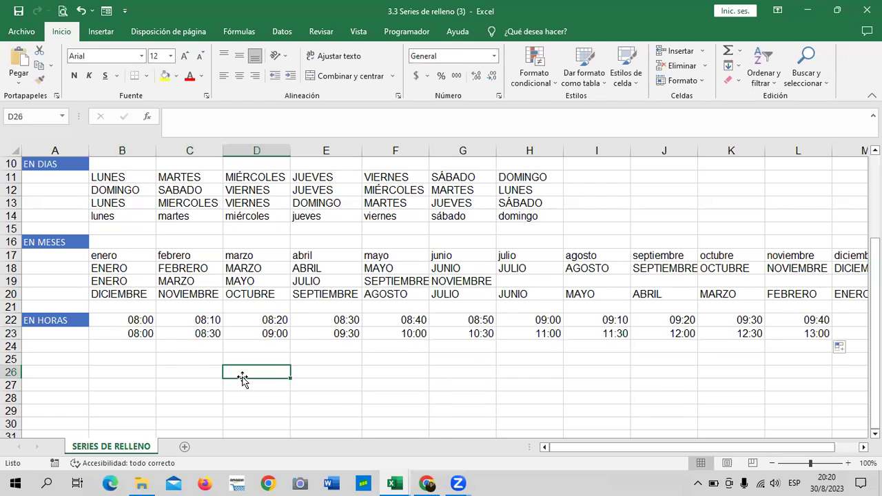
click(548, 336)
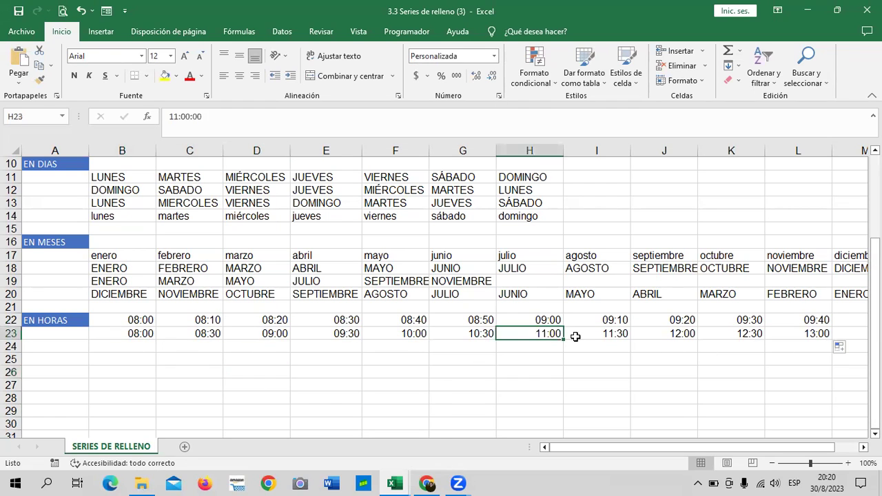
click(597, 333)
click(671, 337)
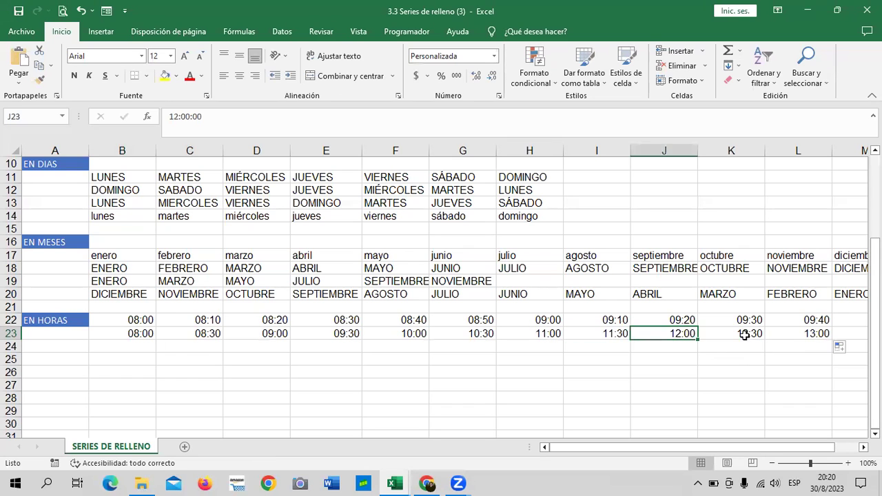
click(745, 334)
click(784, 334)
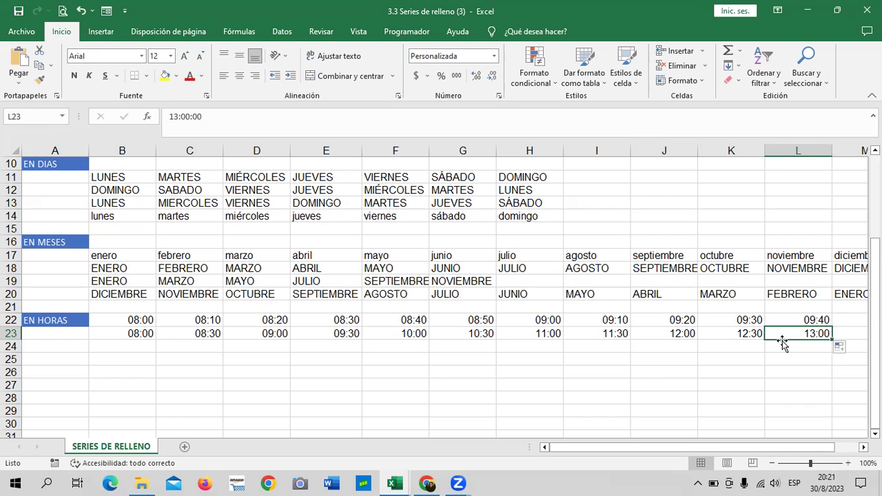
click(122, 346)
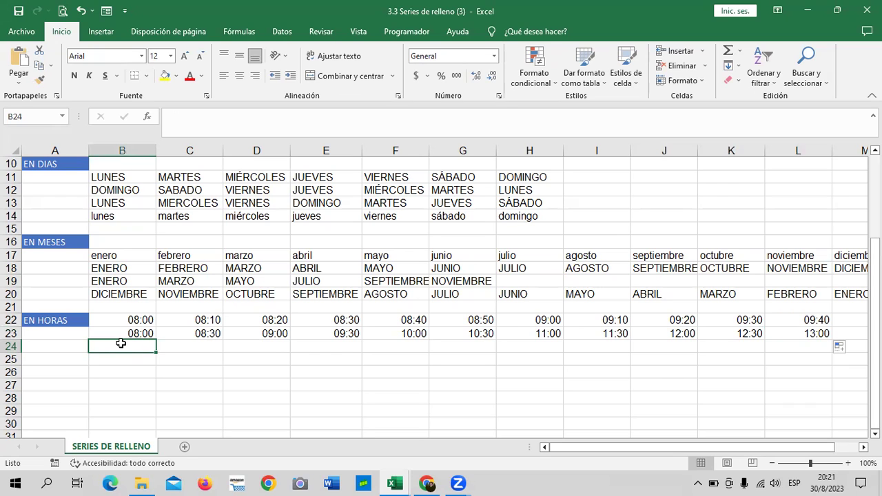
Step: Enter 6:00 in B24 and 7:00 in C24 and fill hourly times to column L
text(6)
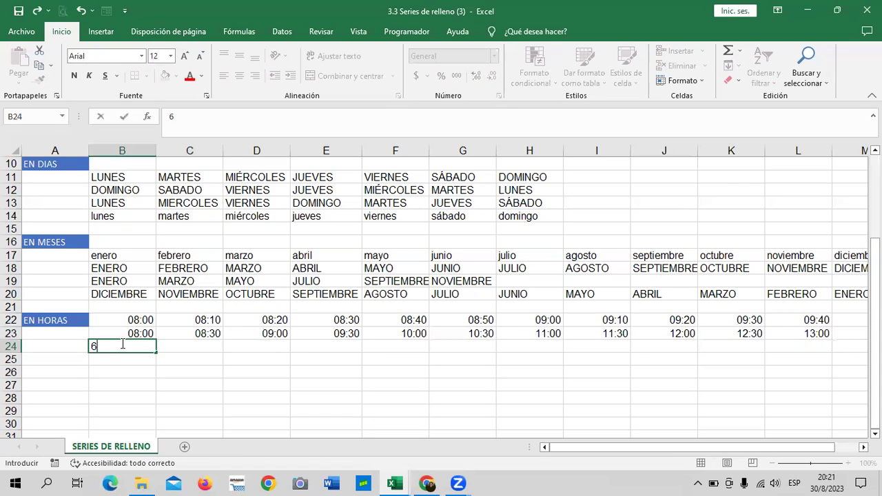
text(:00)
key(Return)
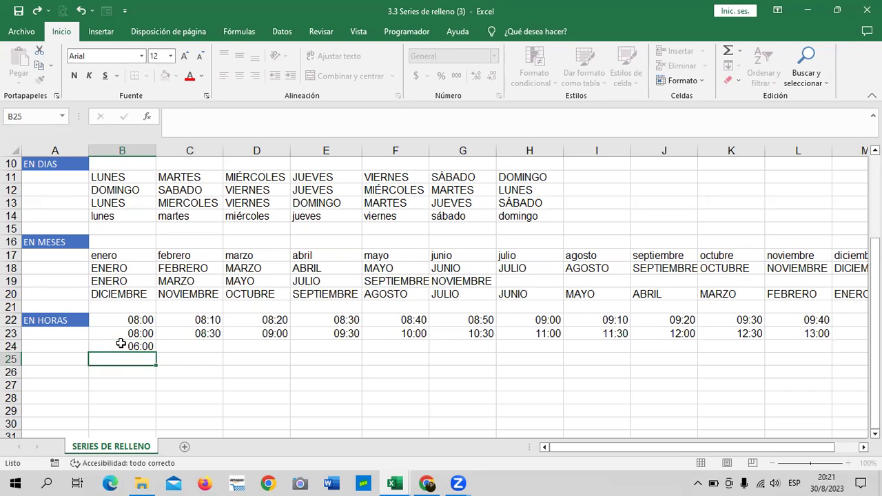
click(185, 344)
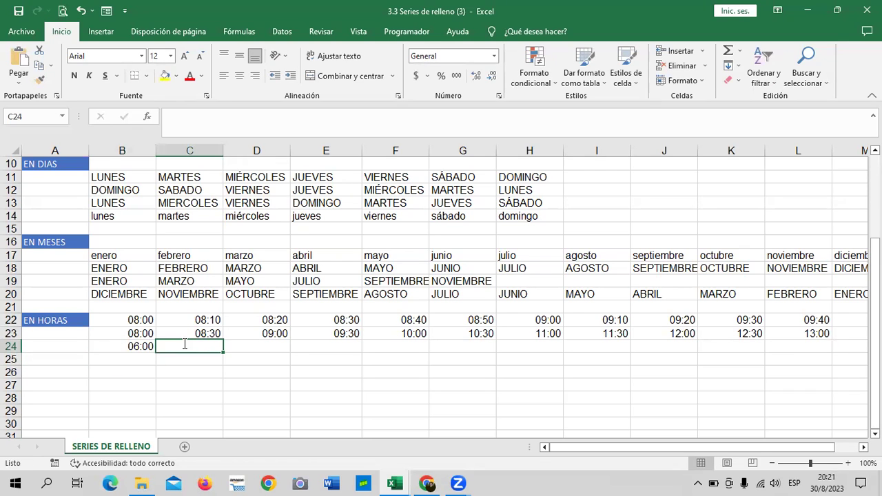
text(7:00)
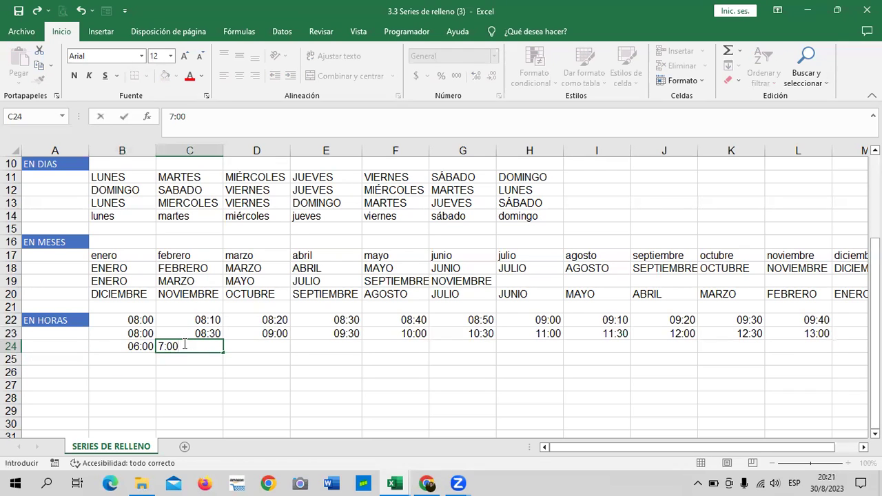
key(ctrl+Return)
mouse_move(138, 346)
mouse_down()
mouse_move(189, 343)
mouse_move(348, 361)
mouse_move(810, 361)
mouse_up()
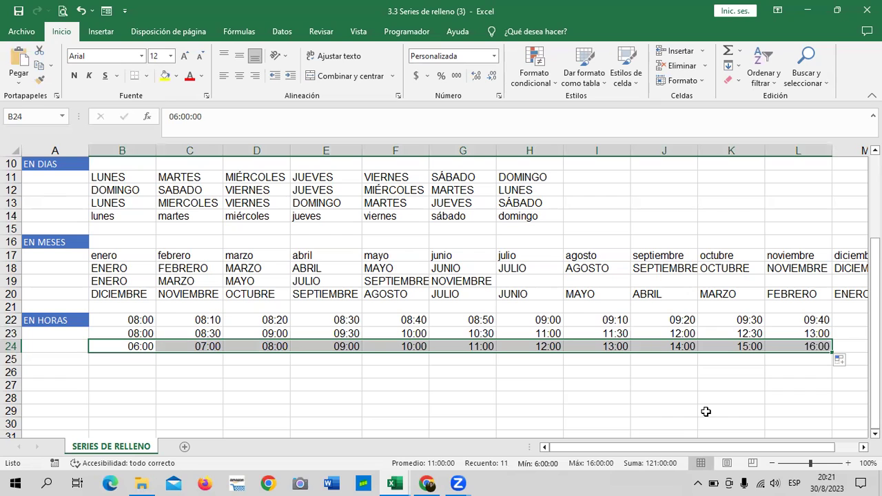
Step: Check the hourly values from 13:00 in I24 to 16:00 in L24
click(599, 346)
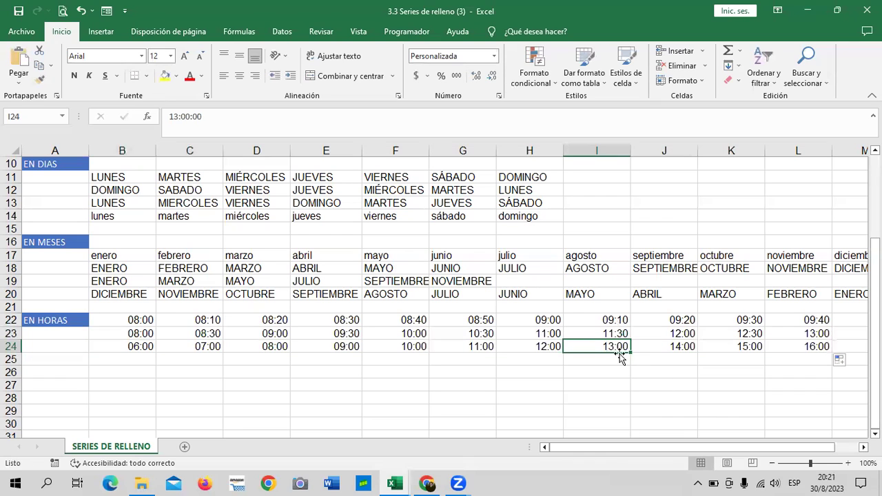
click(666, 346)
click(735, 349)
click(800, 350)
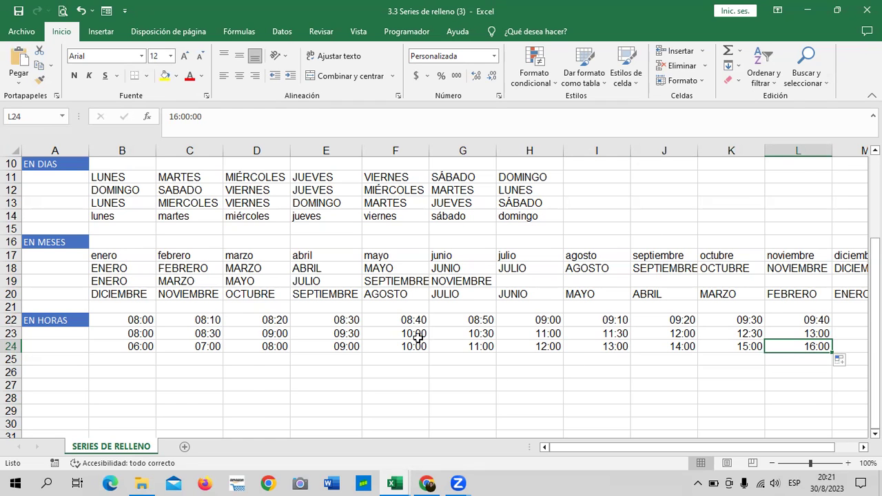
scroll(417, 326, up, 3)
scroll(417, 325, down, 1)
scroll(417, 326, down, 3)
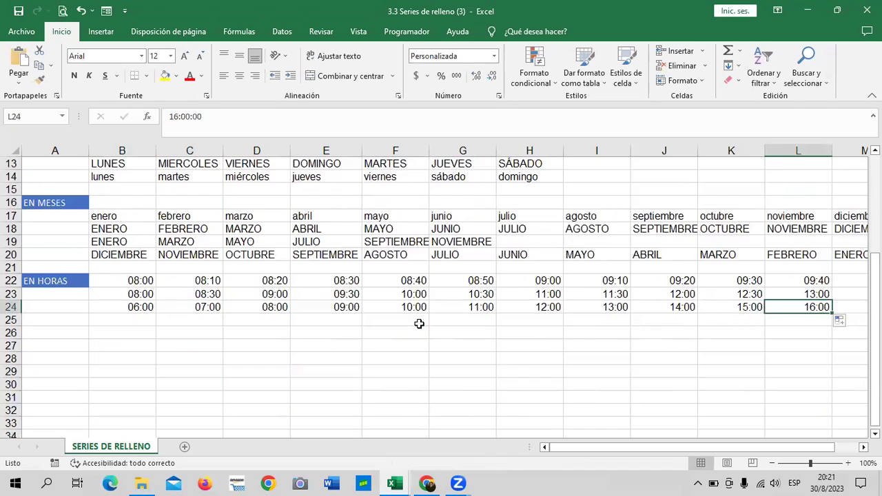
click(127, 322)
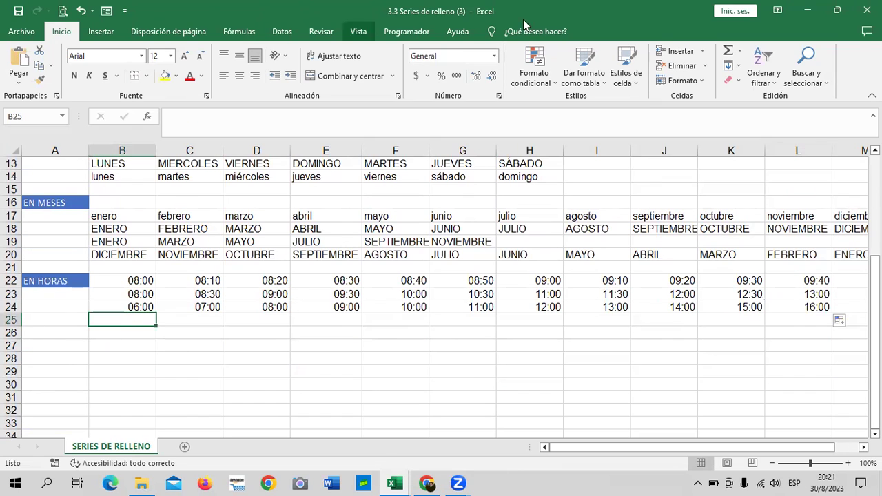
click(337, 56)
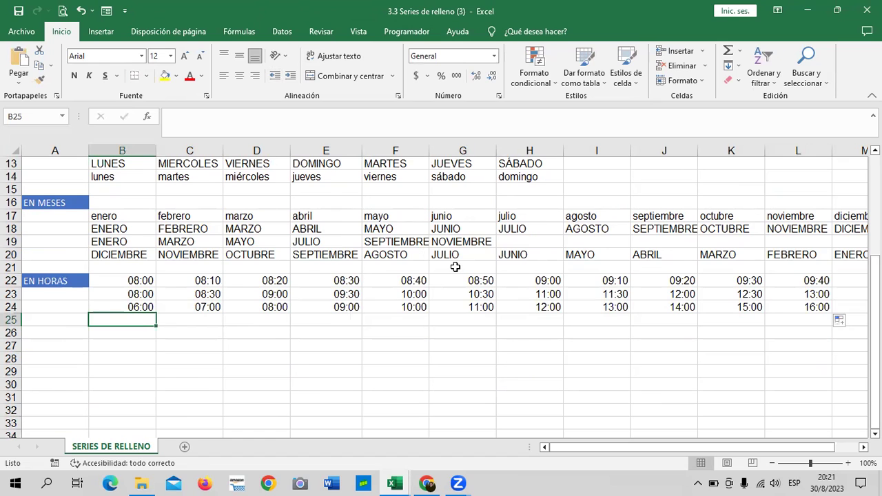
scroll(456, 267, up, 3)
scroll(444, 288, down, 2)
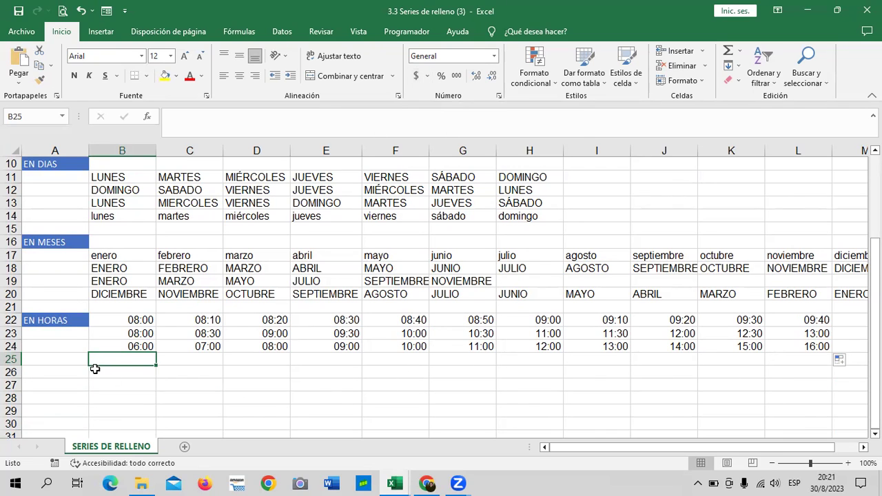
click(178, 384)
click(127, 361)
scroll(644, 282, up, 3)
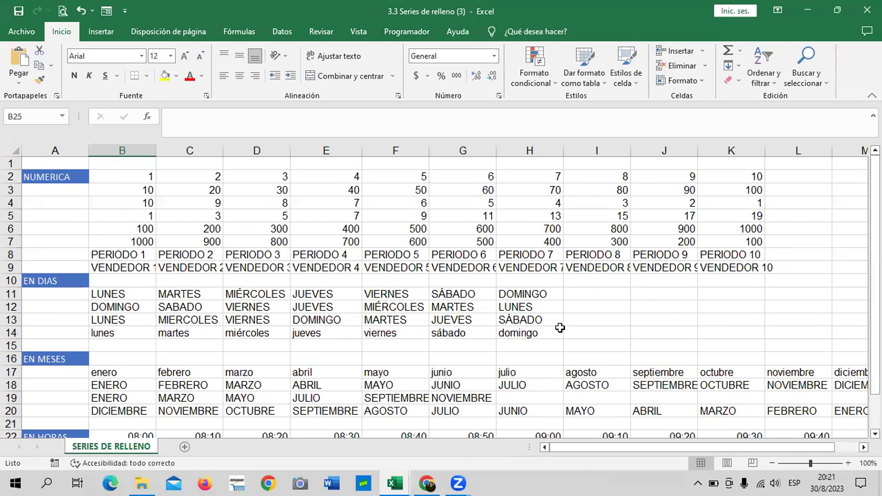
scroll(442, 315, down, 3)
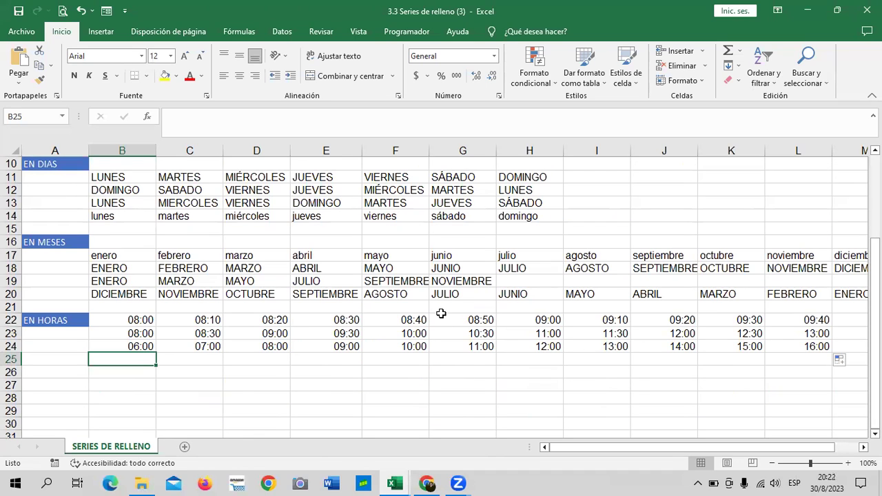
mouse_move(424, 481)
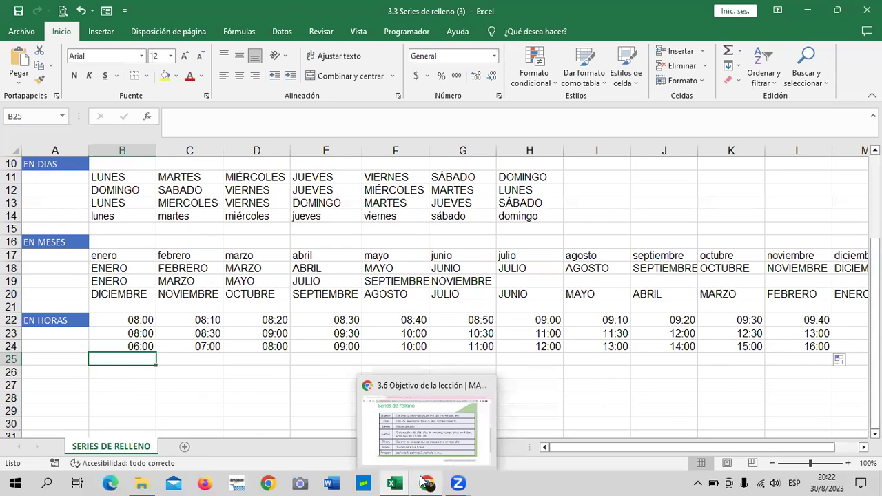
Step: Bring the Inglés Corporativo course's lesson 3.6 page in Chrome to the front
click(430, 423)
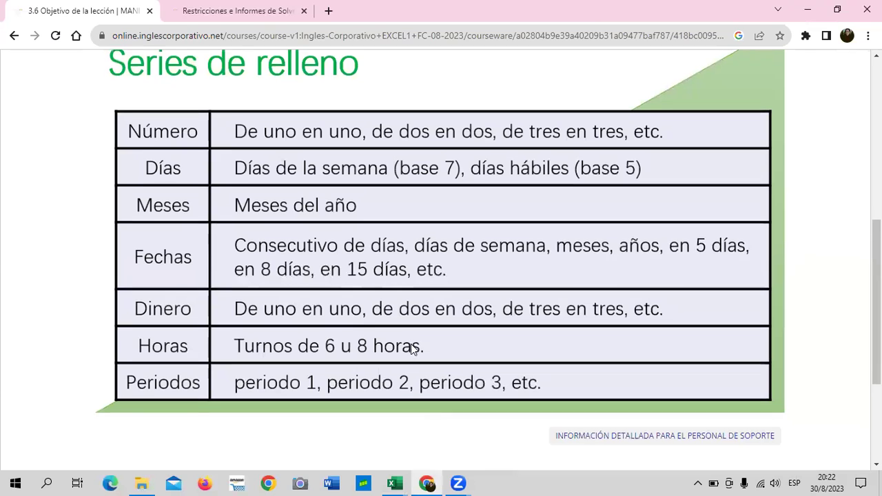
scroll(413, 351, down, 1)
scroll(455, 348, down, 2)
Step: Move on to lesson 3.7 - Series de relleno and scroll to its embedded video
click(474, 299)
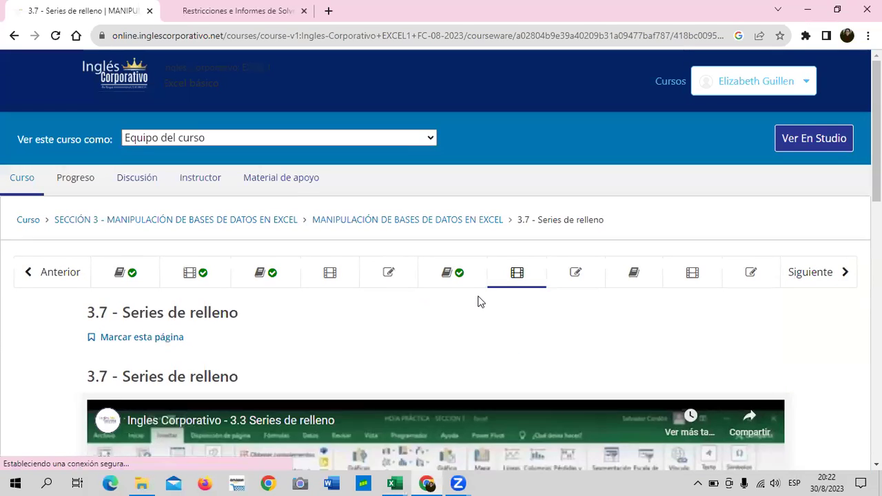
scroll(481, 302, down, 1)
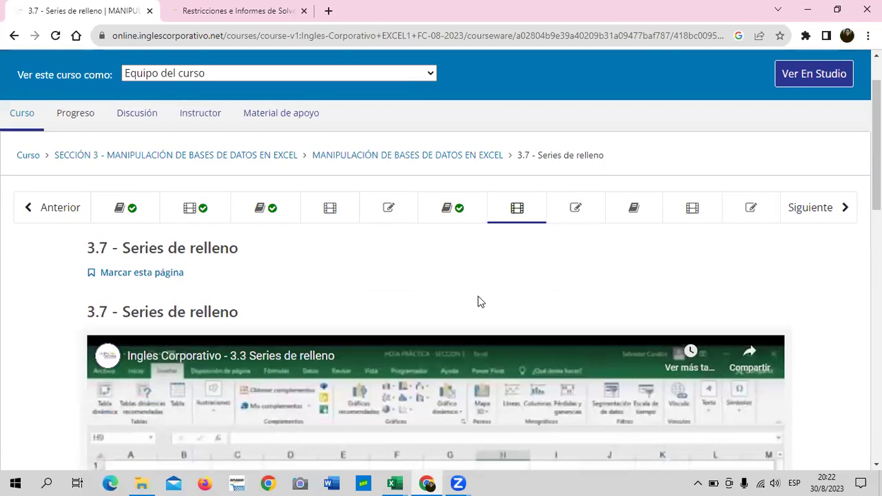
scroll(480, 302, down, 2)
scroll(480, 302, down, 1)
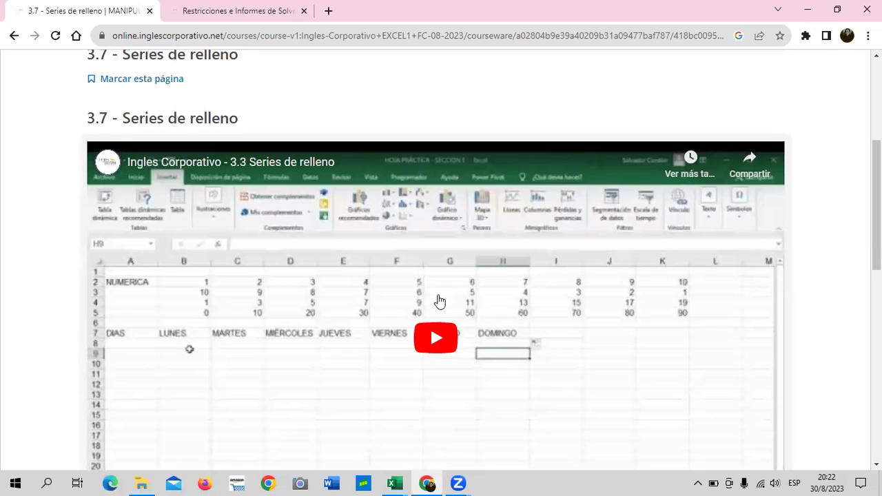
scroll(440, 302, down, 3)
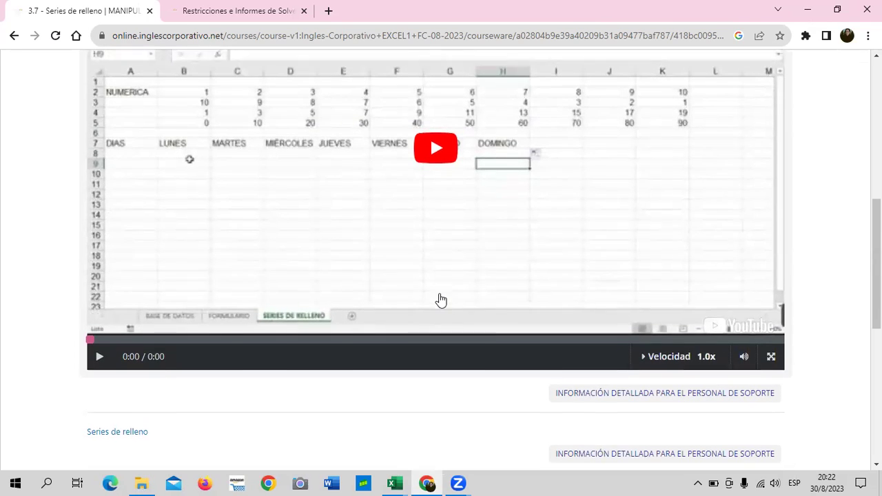
scroll(441, 300, up, 1)
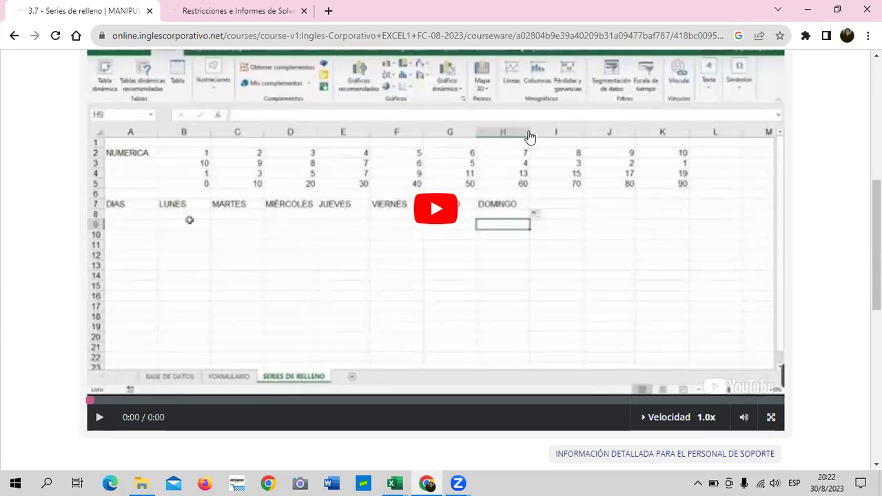
scroll(529, 136, up, 1)
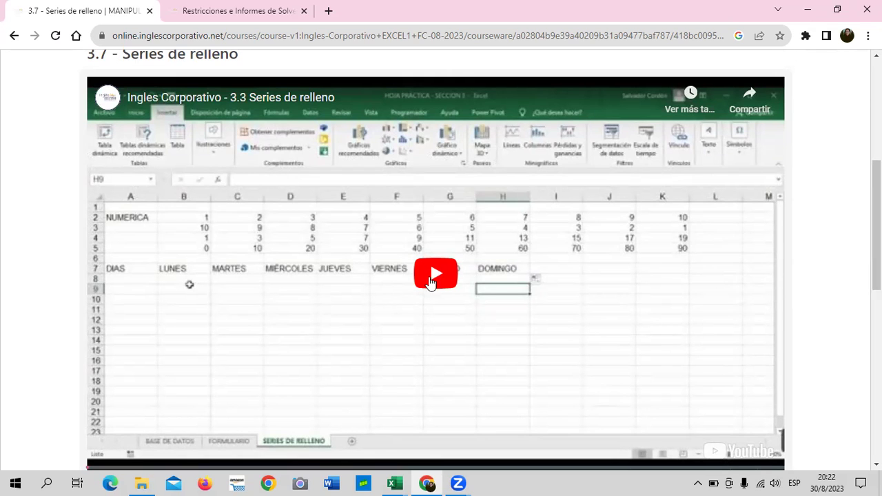
Step: Play the embedded 3.3 Series de relleno video with the volume raised to 100
click(362, 262)
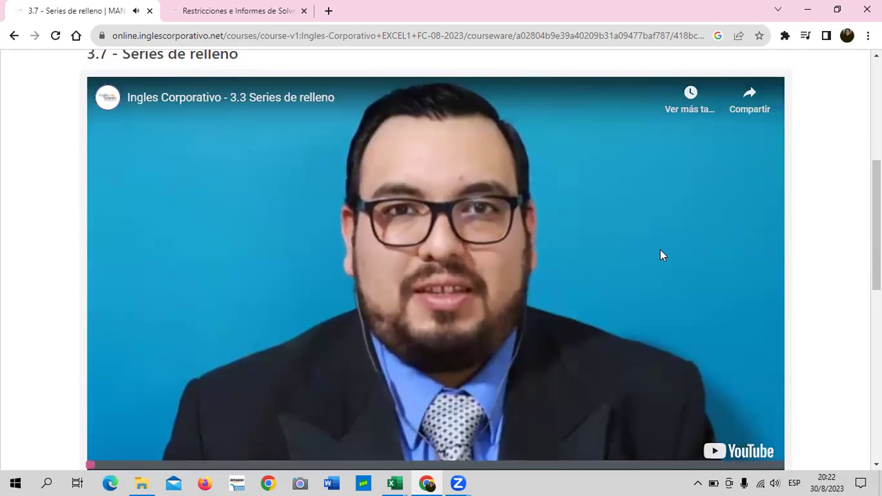
key(XF86AudioRaiseVolume)
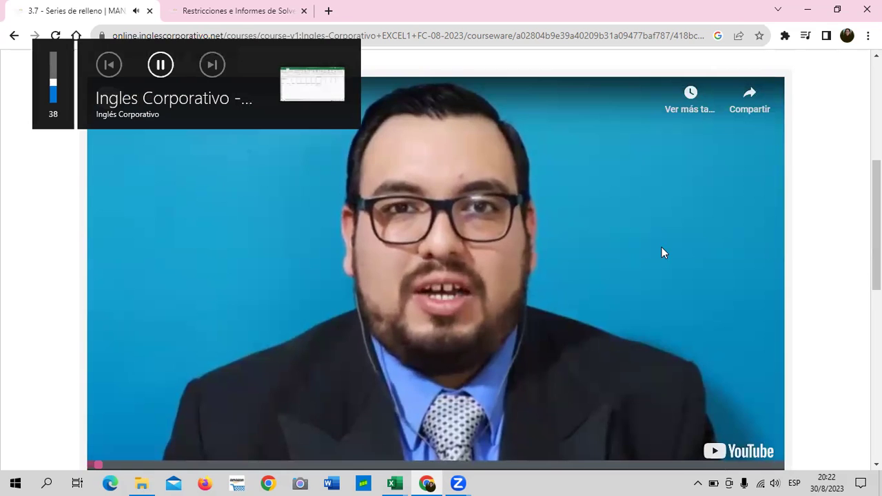
key(XF86AudioRaiseVolume)
key(XF86AudioRaiseVolume)
key(XF86AudioRaiseVolume)
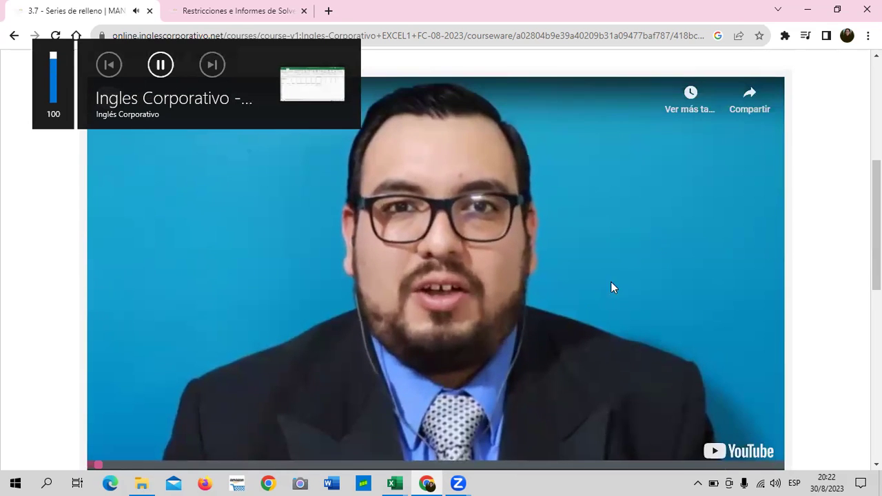
scroll(622, 271, down, 2)
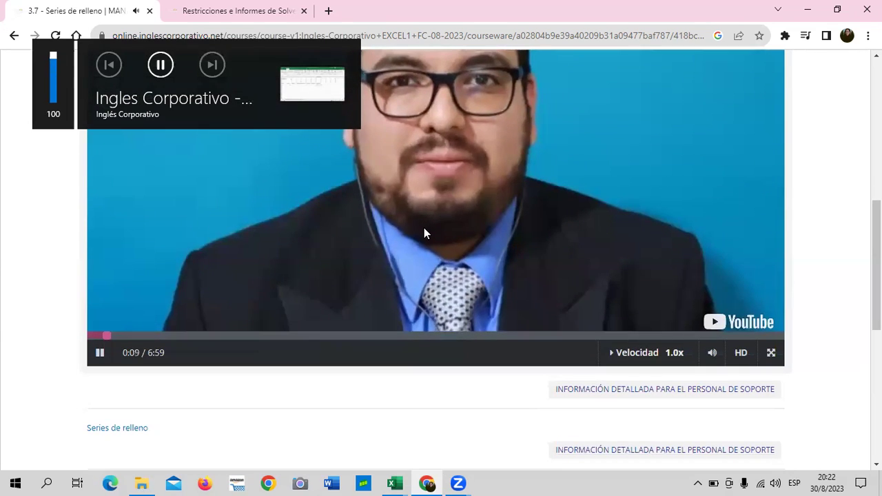
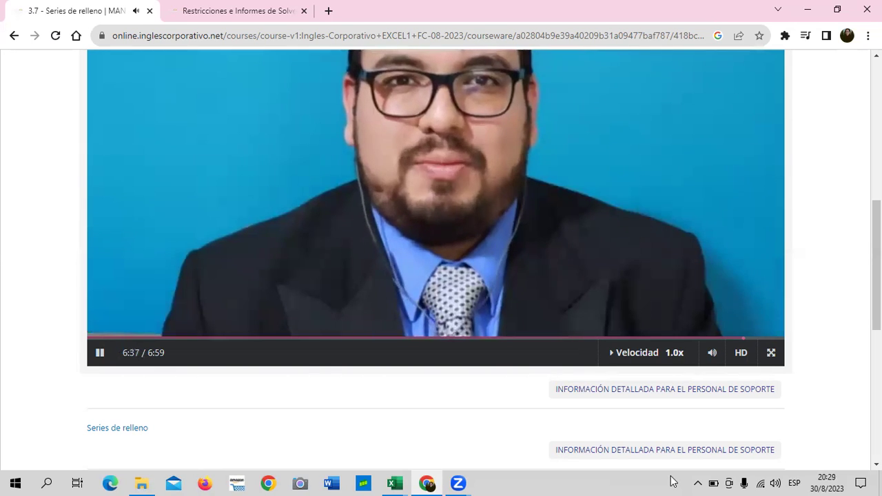
Step: Let the 3.7 Series de relleno lesson video play to its end at 6:59
scroll(821, 446, up, 1)
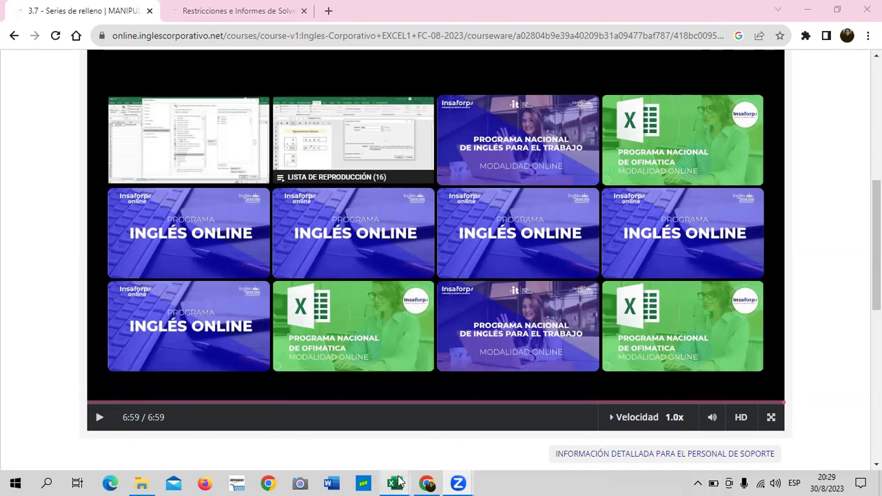
Step: Bring the Series de relleno workbook forward and copy the EN HORAS label from A22 into A26
mouse_move(399, 481)
click(187, 454)
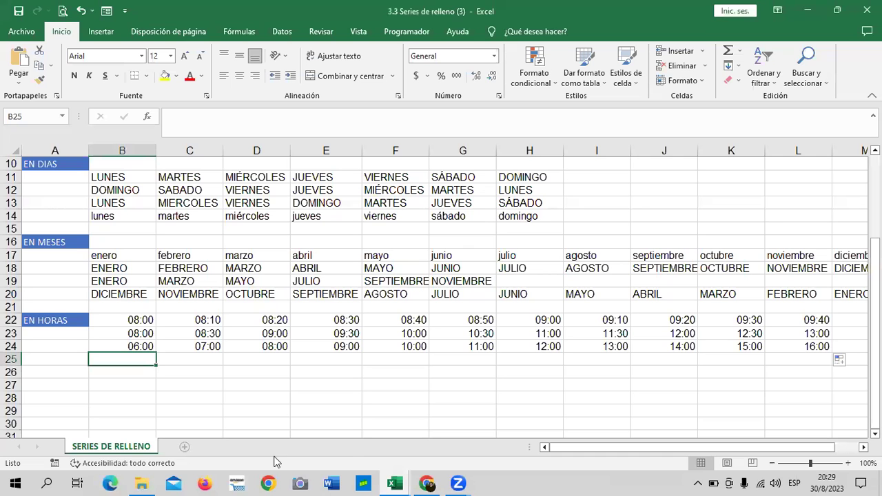
click(71, 321)
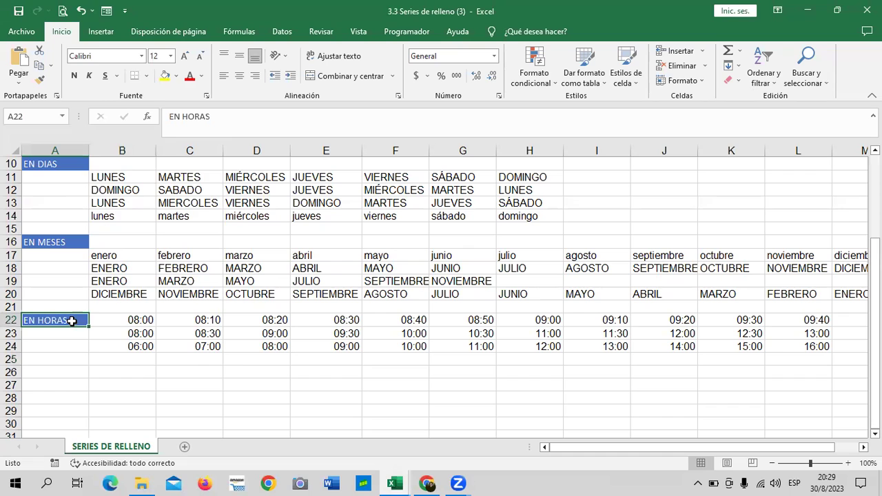
right_click(71, 321)
click(111, 55)
click(47, 370)
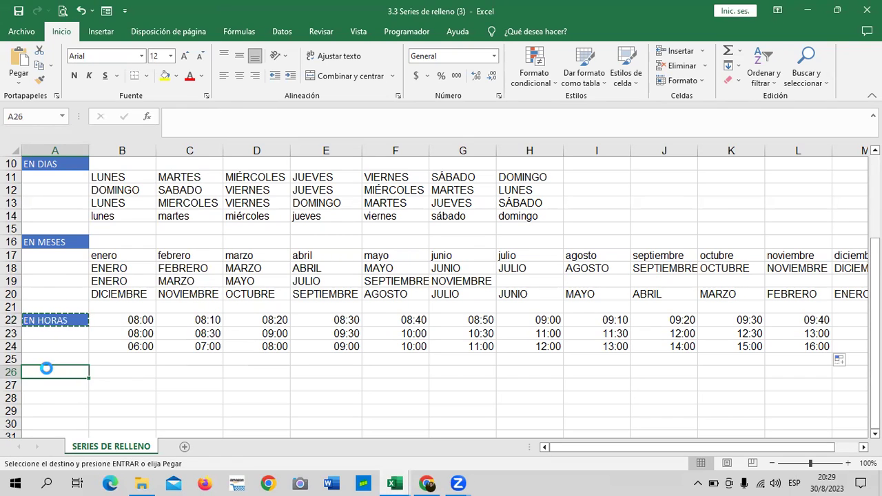
text(EN HORAS)
key(Escape)
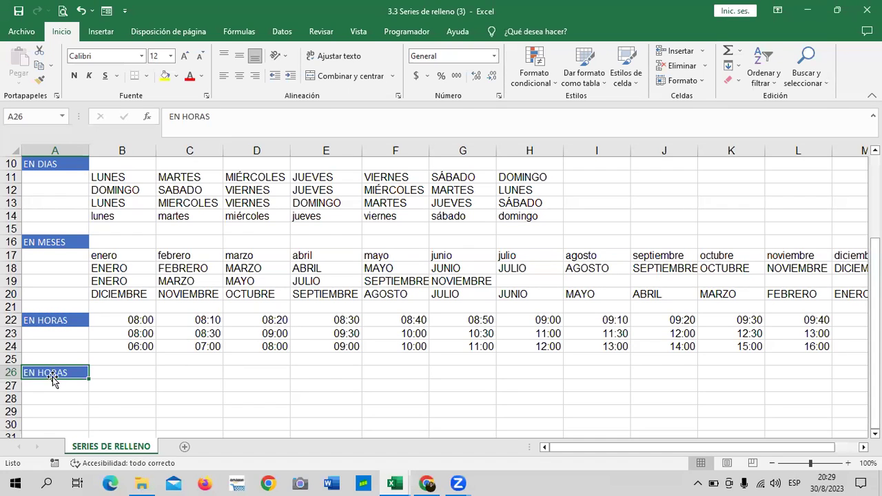
Step: Change A26's text to PERSONALIZADAS and widen column A so it fits
double_click(68, 372)
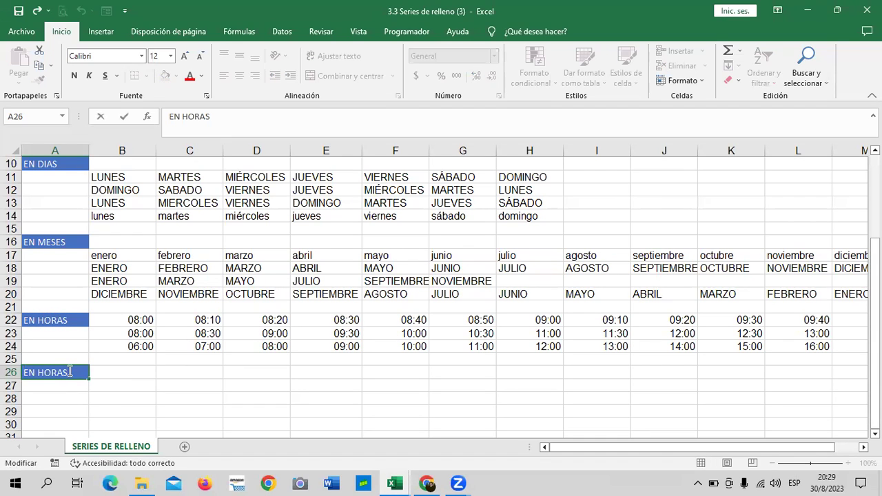
key(BackSpace)
key(BackSpace)
key(BackSpace)
text(PER)
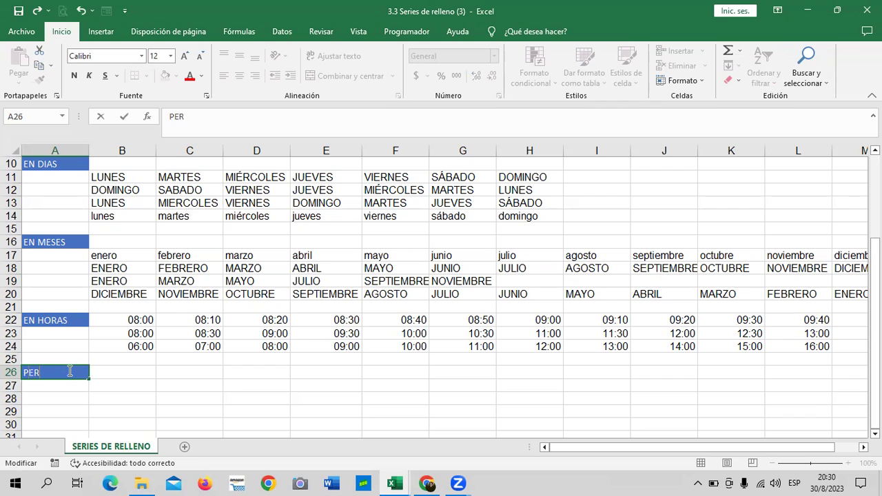
text(SOAN)
text(DAS)
key(Return)
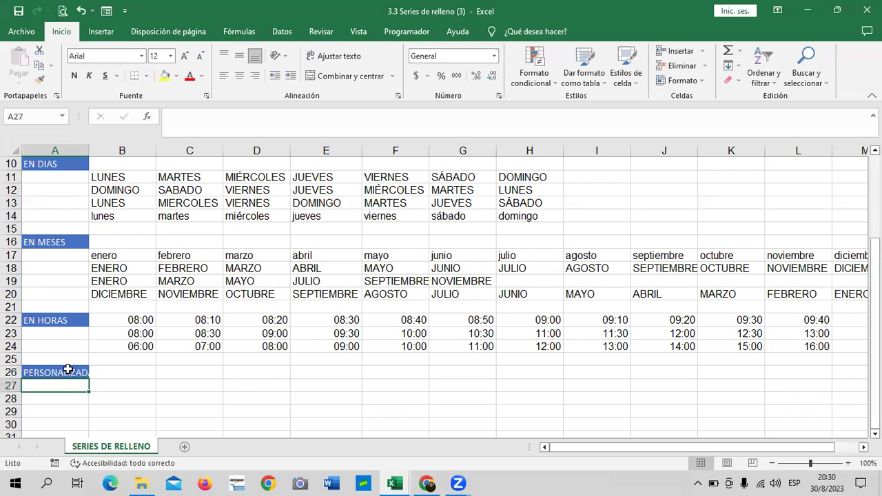
drag(88, 147, 103, 150)
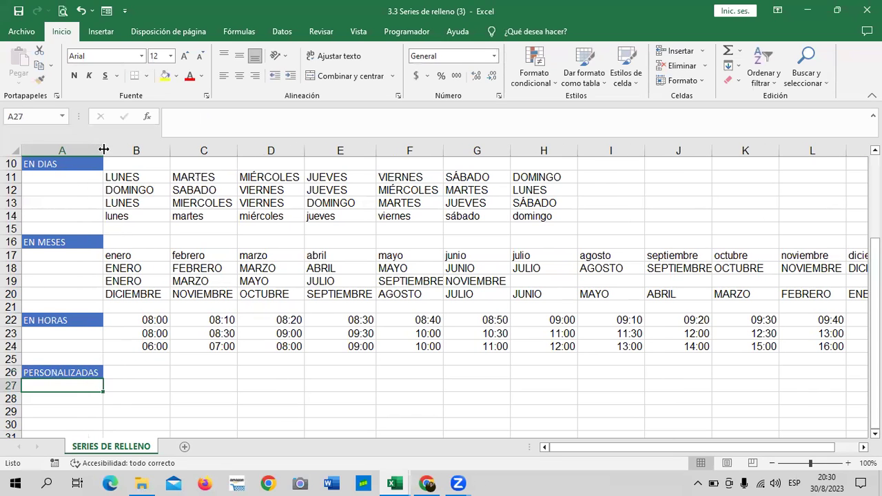
click(178, 387)
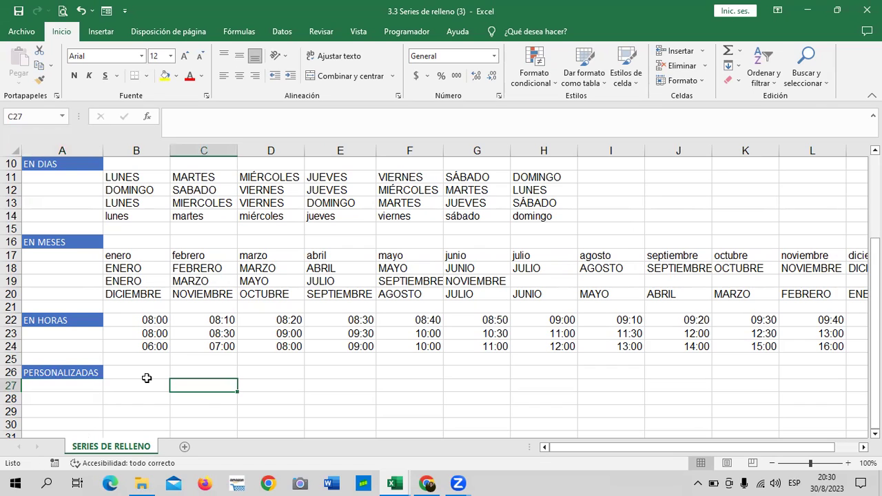
click(813, 6)
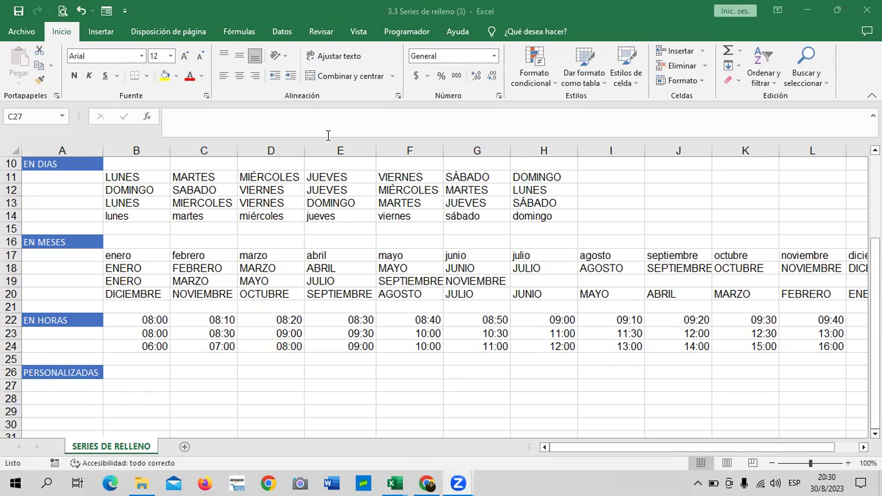
Step: Open Excel Options from Archivo > Más and switch to the Avanzadas page
click(22, 31)
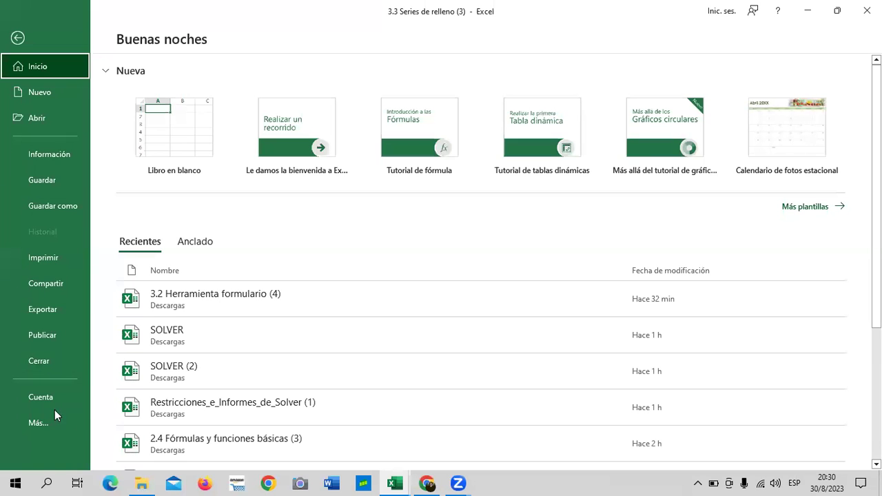
click(70, 424)
click(138, 452)
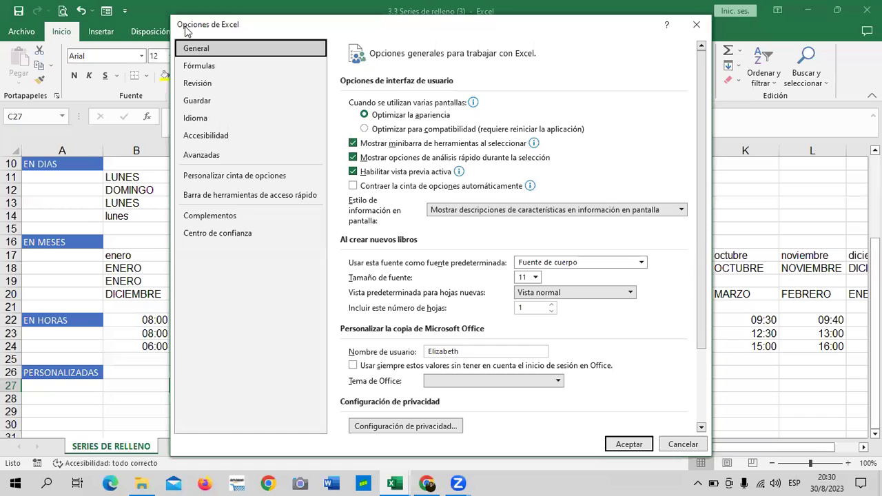
drag(185, 29, 208, 58)
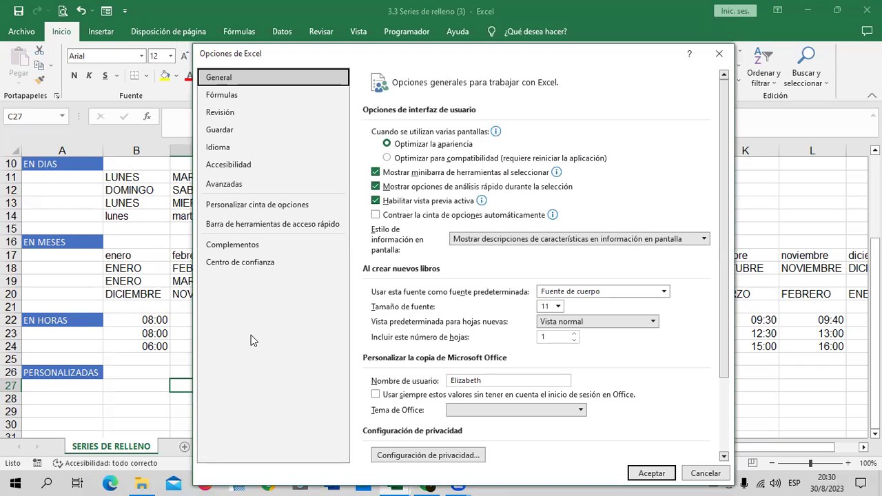
click(253, 191)
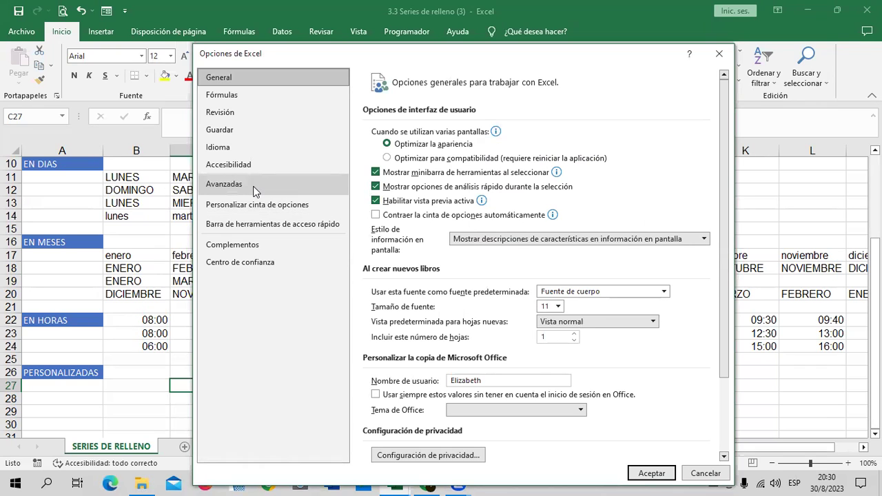
click(254, 191)
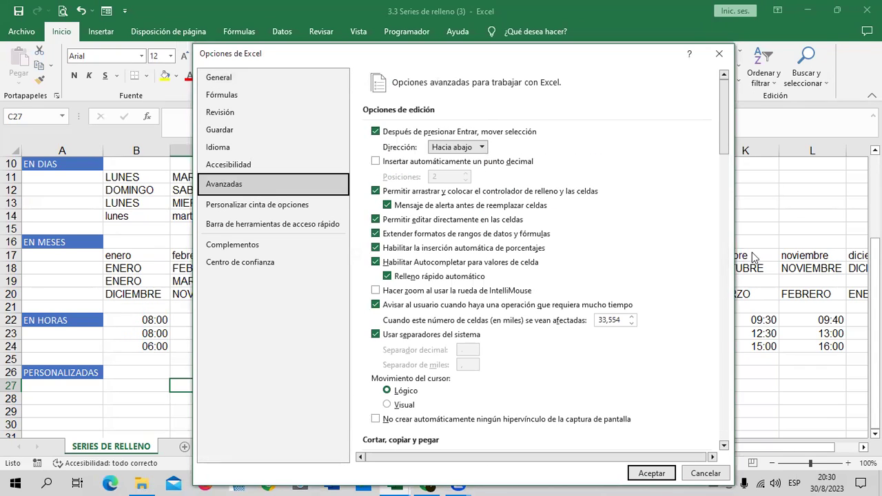
click(722, 288)
drag(723, 289, 714, 441)
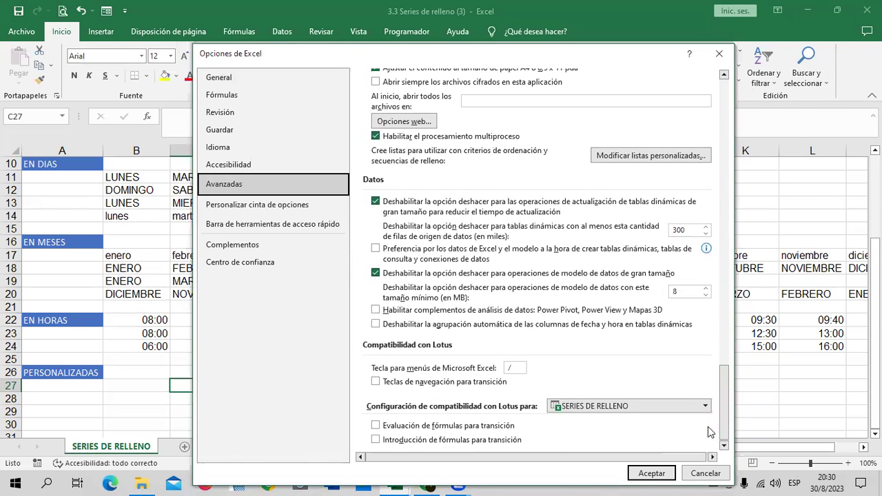
Step: Look through the General, Formulas, Proofing, Save, Language and Accessibility pages, then return to Avanzadas
click(241, 77)
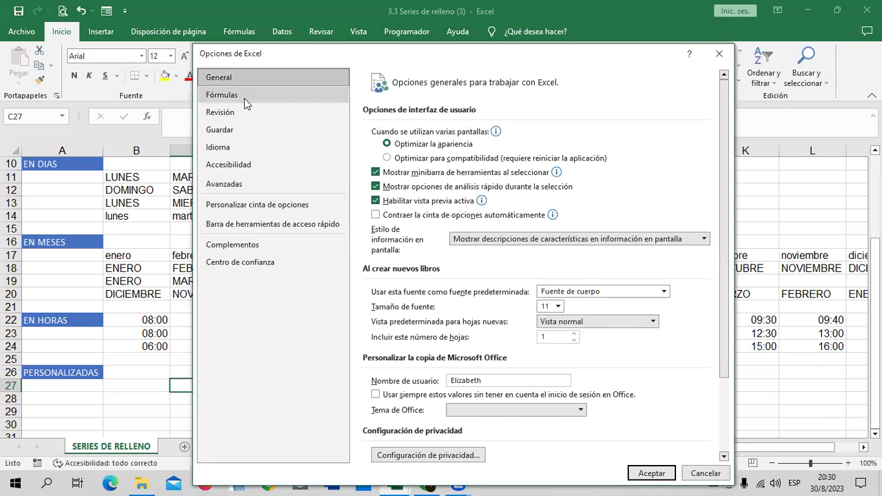
click(244, 96)
click(244, 110)
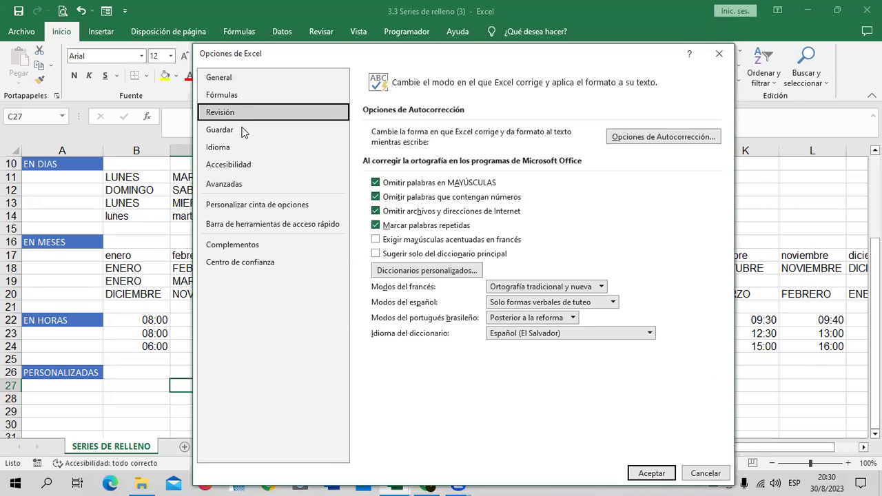
click(243, 130)
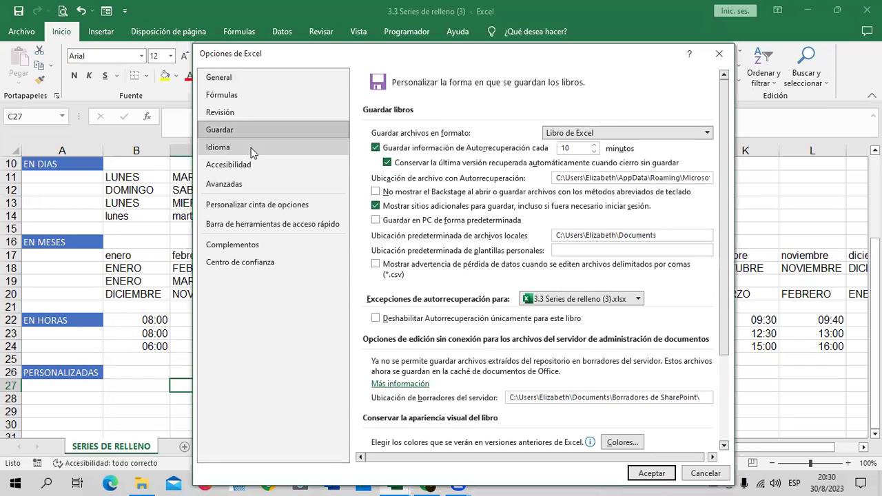
click(251, 148)
click(275, 170)
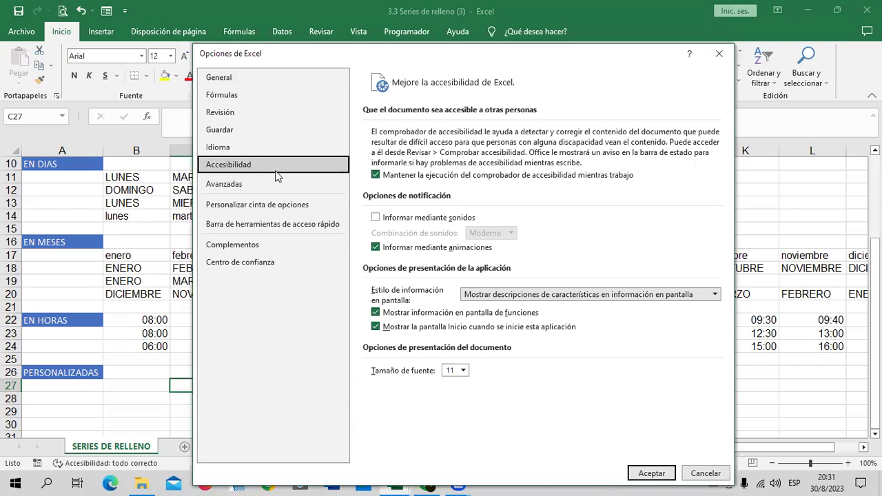
click(273, 184)
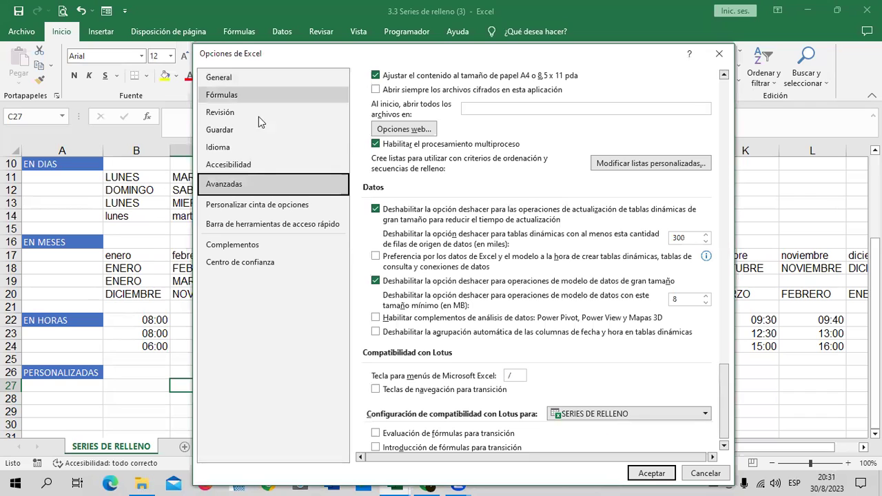
click(279, 131)
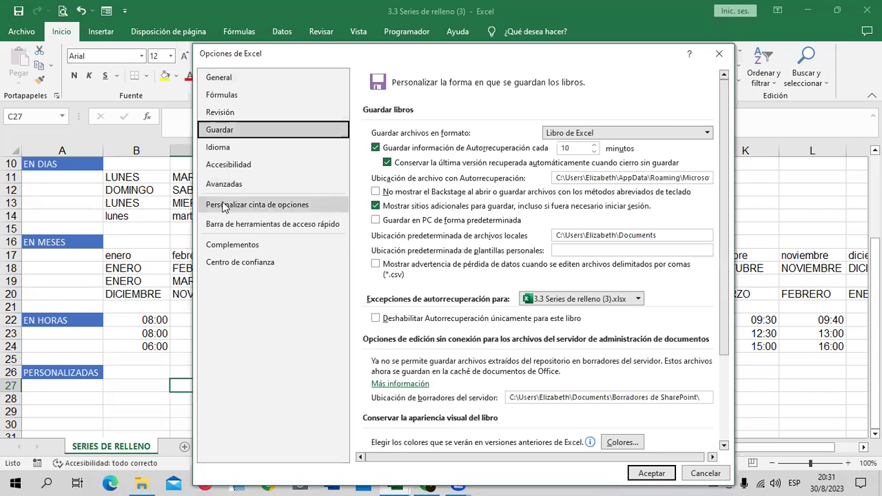
click(241, 182)
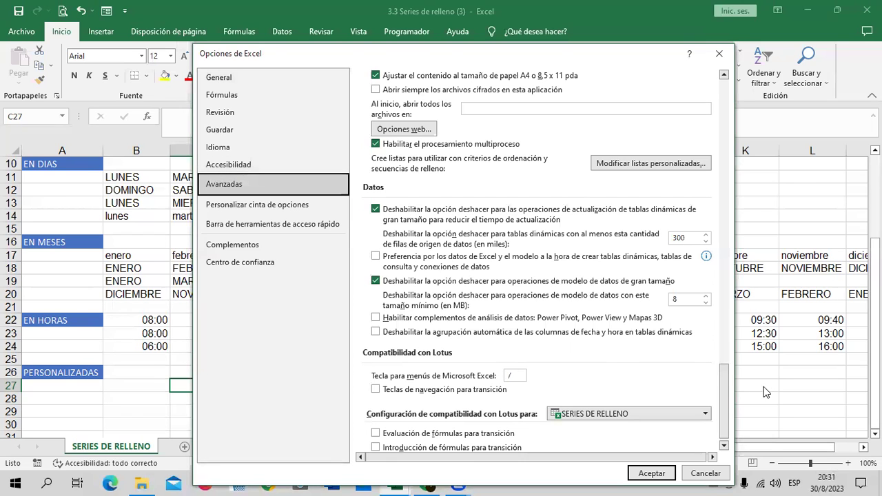
Step: Scroll Avanzadas down to the General section with Modificar listas personalizadas
drag(724, 384, 724, 96)
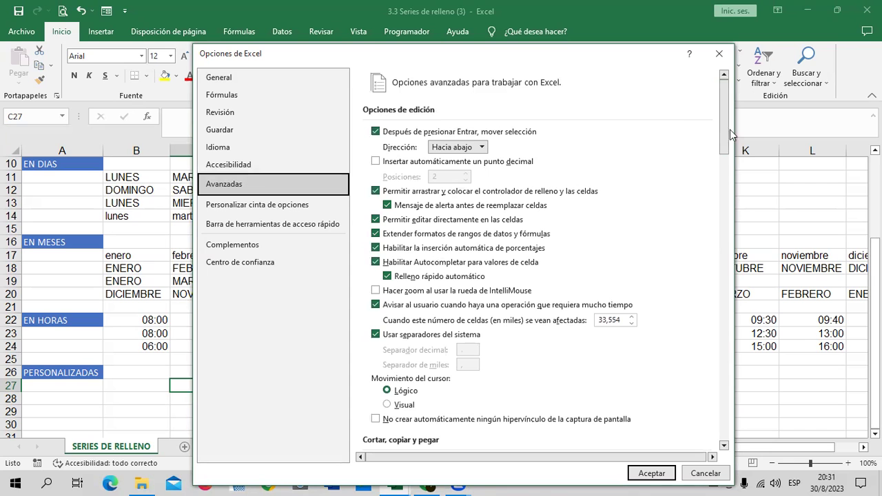
scroll(571, 282, down, 2)
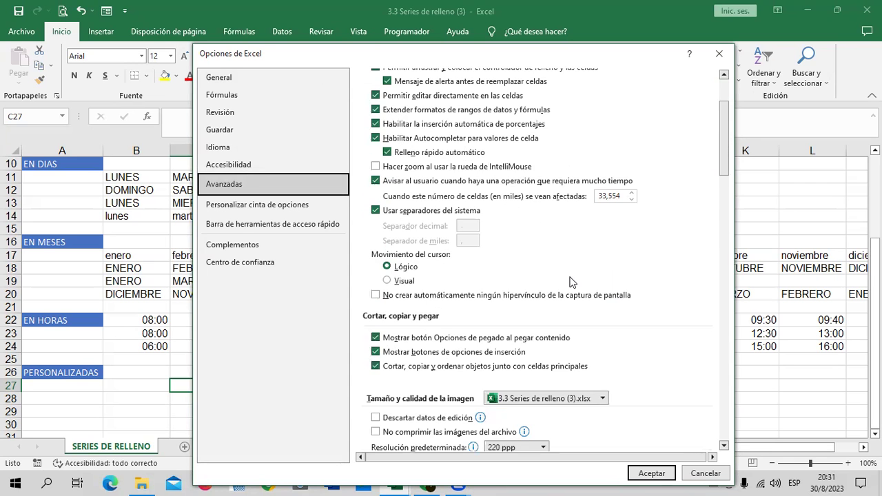
scroll(571, 282, down, 3)
scroll(570, 282, down, 3)
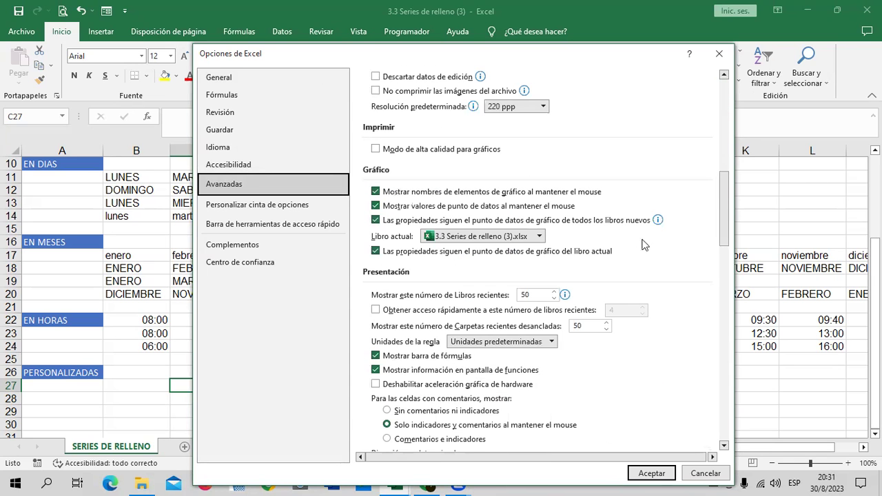
mouse_move(723, 210)
mouse_down()
mouse_move(710, 110)
mouse_move(723, 416)
mouse_up()
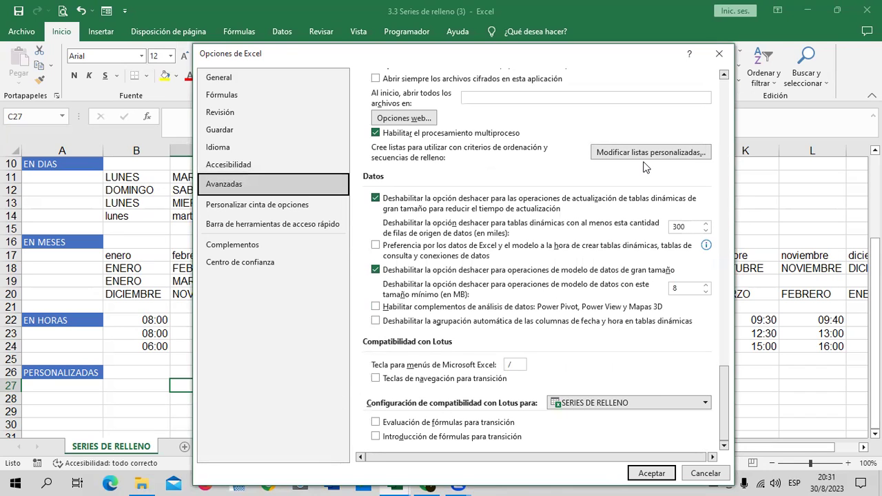
Step: In Listas personalizadas, delete the CODIGO and CANTIDAD custom lists
click(629, 153)
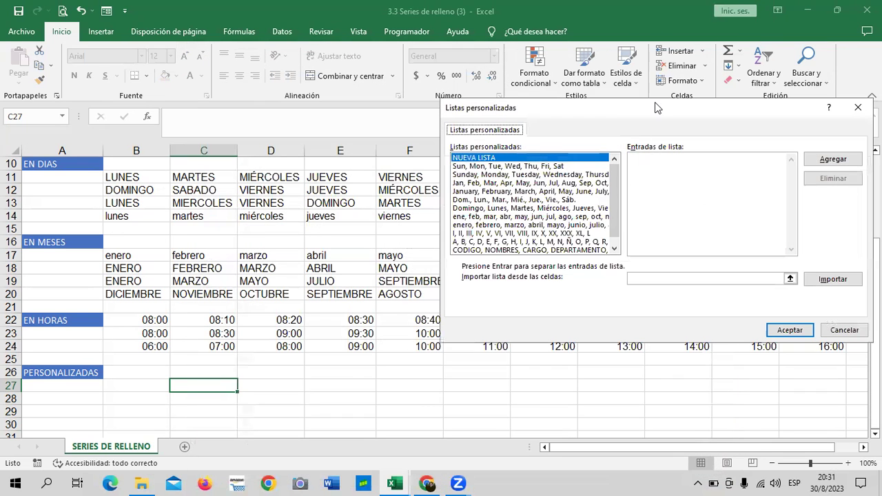
drag(653, 109, 514, 109)
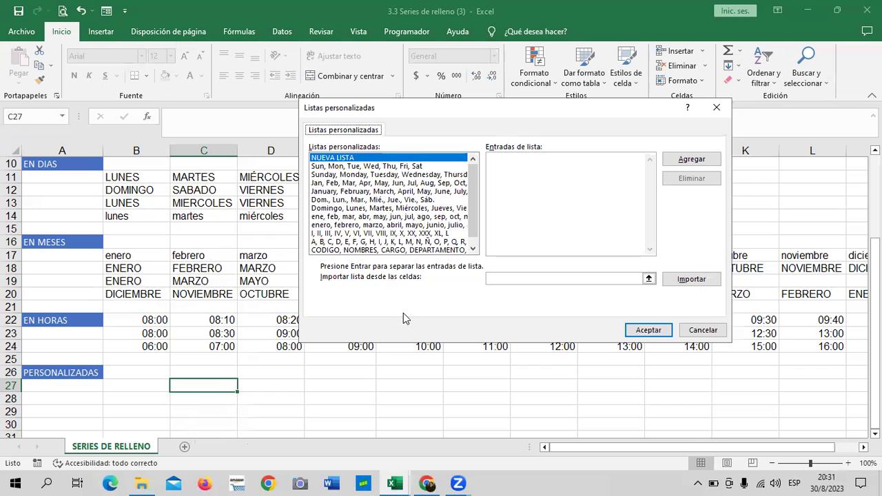
click(406, 251)
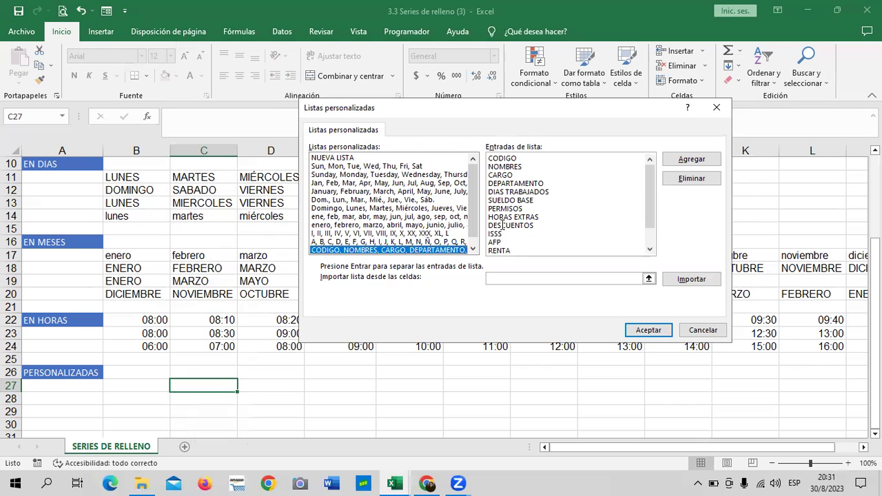
click(702, 185)
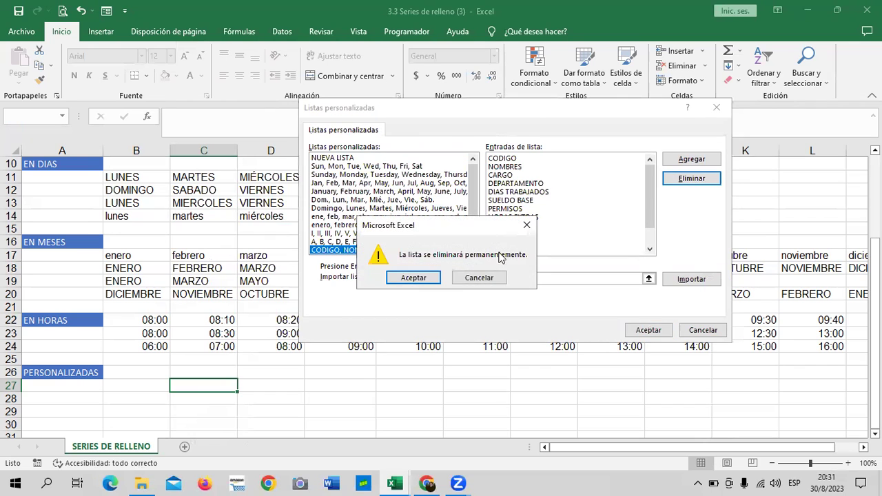
click(429, 279)
click(426, 251)
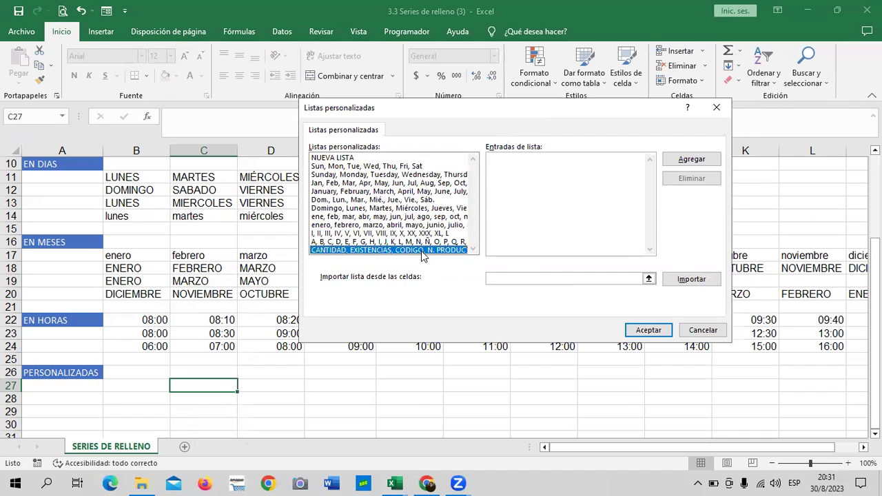
click(686, 180)
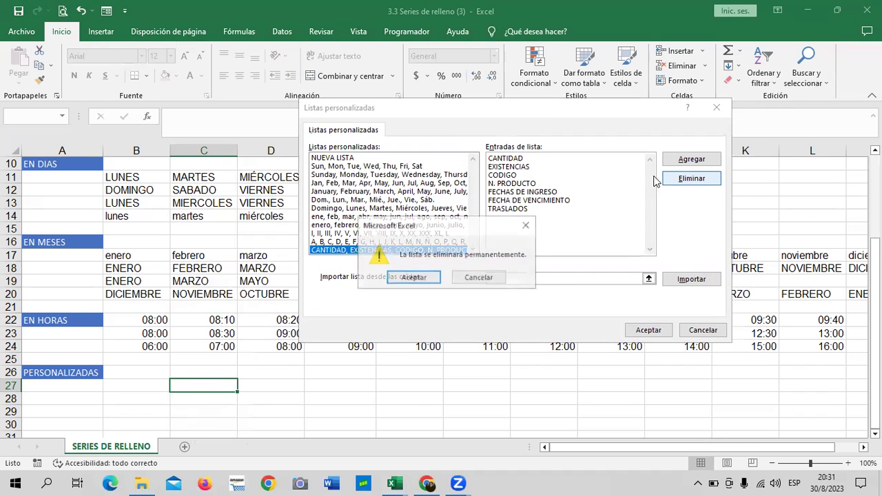
click(429, 280)
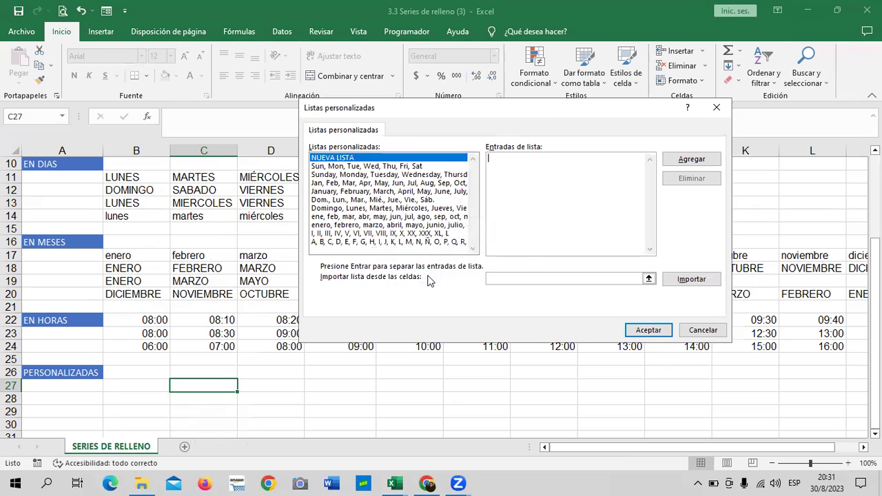
Step: Delete the lettered A, B, C list and the roman numeral I–L list
click(448, 242)
click(688, 180)
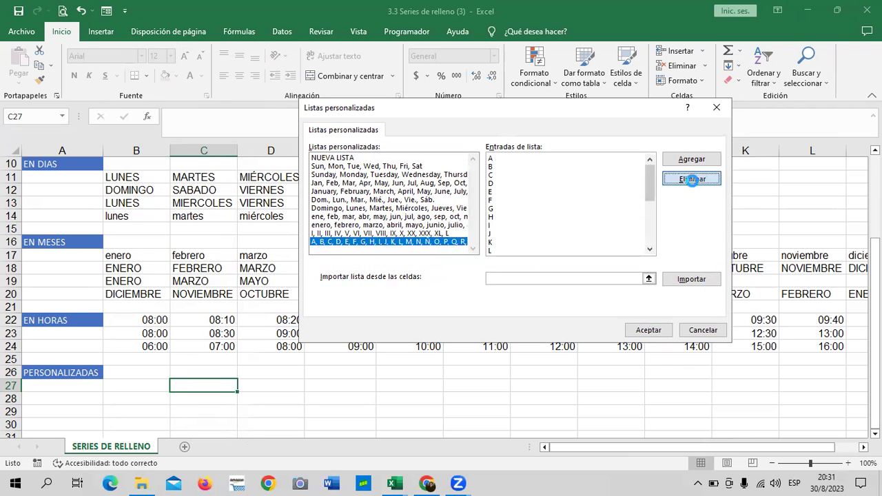
click(413, 278)
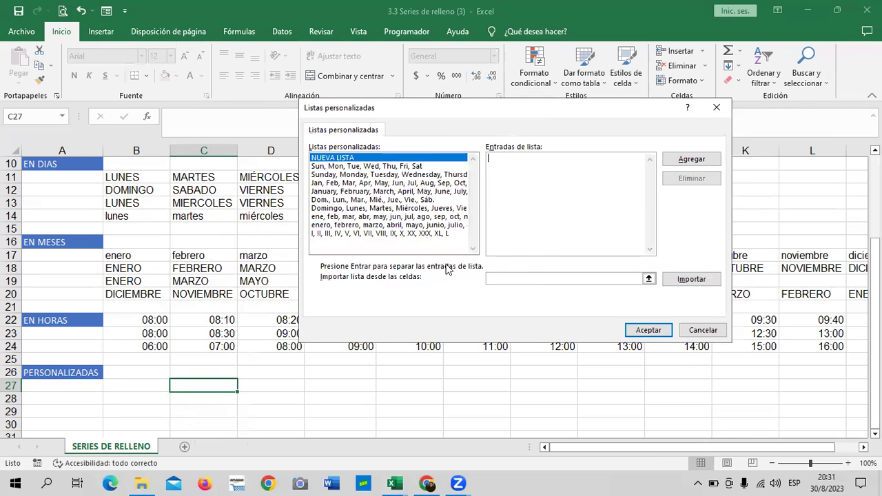
click(433, 232)
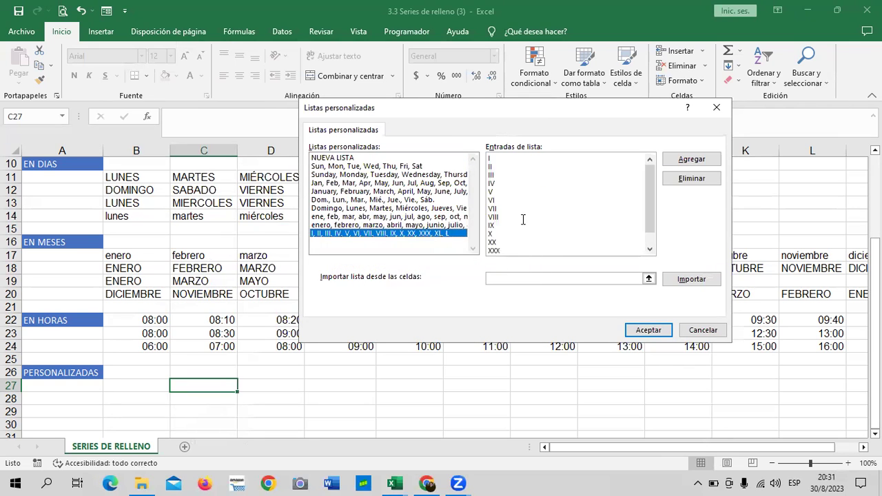
click(698, 180)
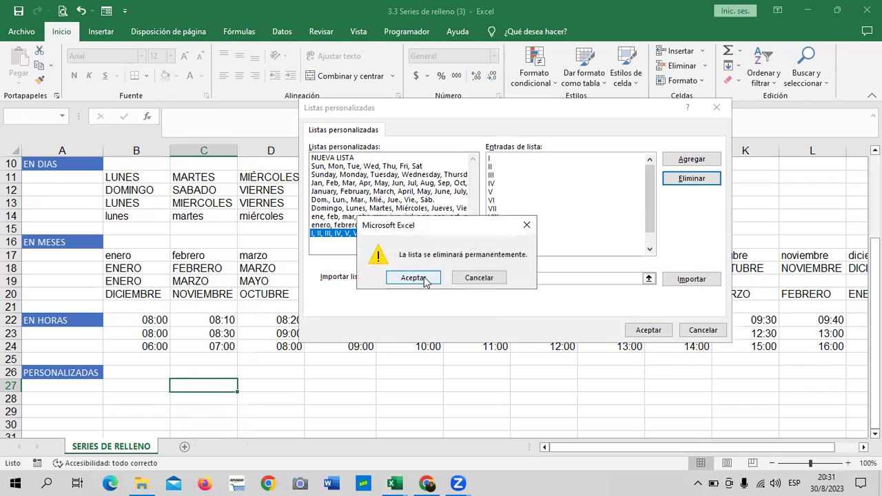
click(422, 278)
Step: Review the built-in English and Spanish day and month lists
click(405, 225)
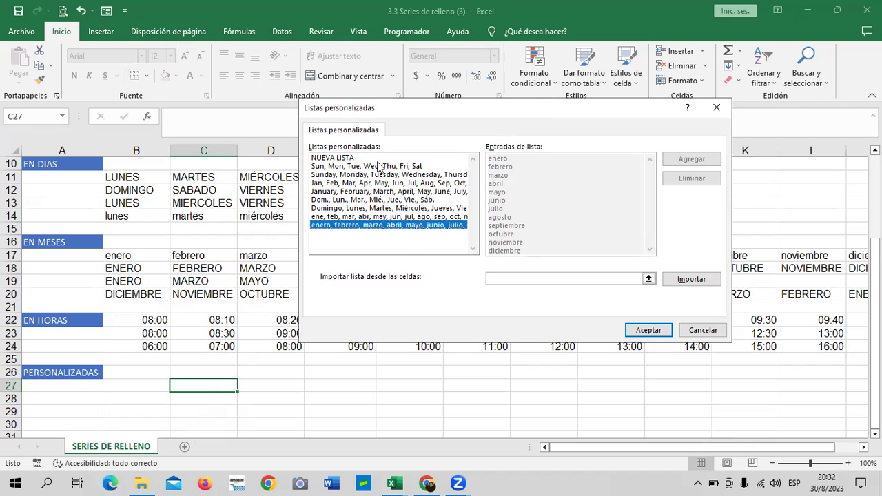
click(346, 158)
click(362, 170)
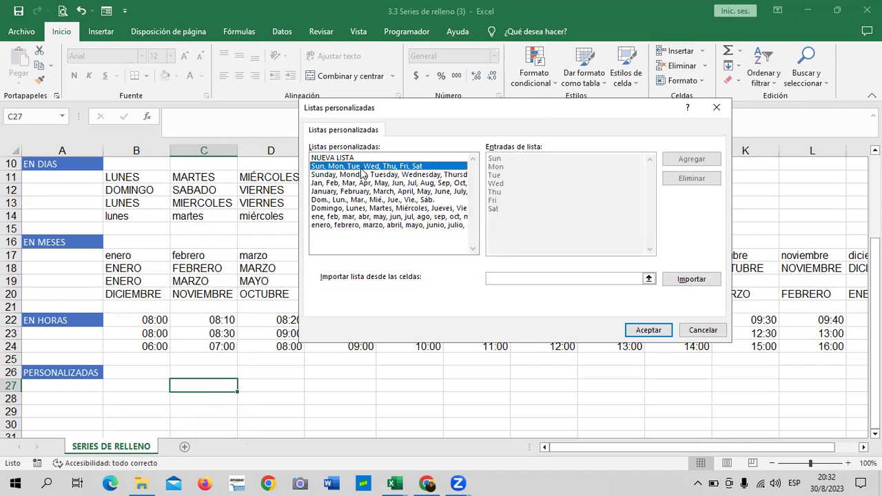
click(362, 175)
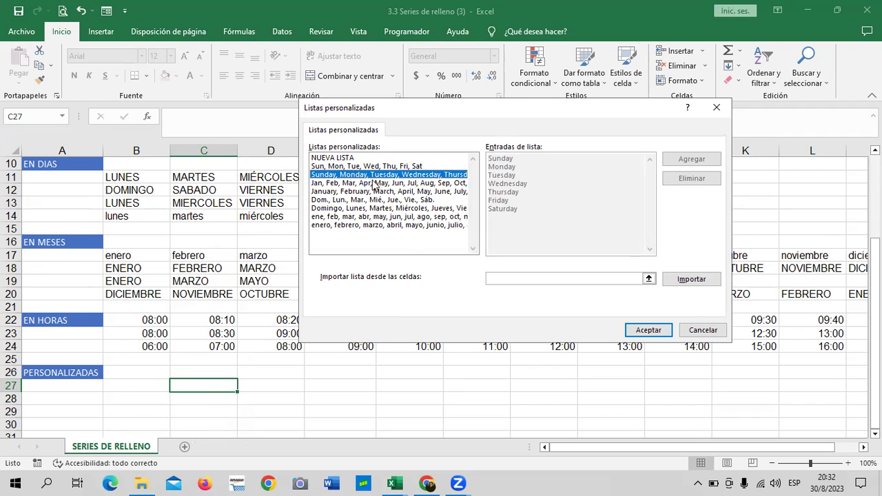
click(371, 184)
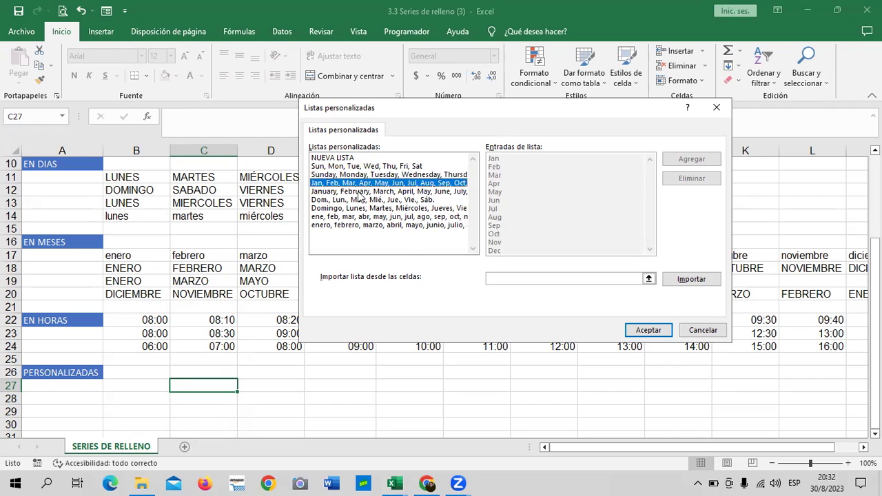
click(358, 191)
click(361, 200)
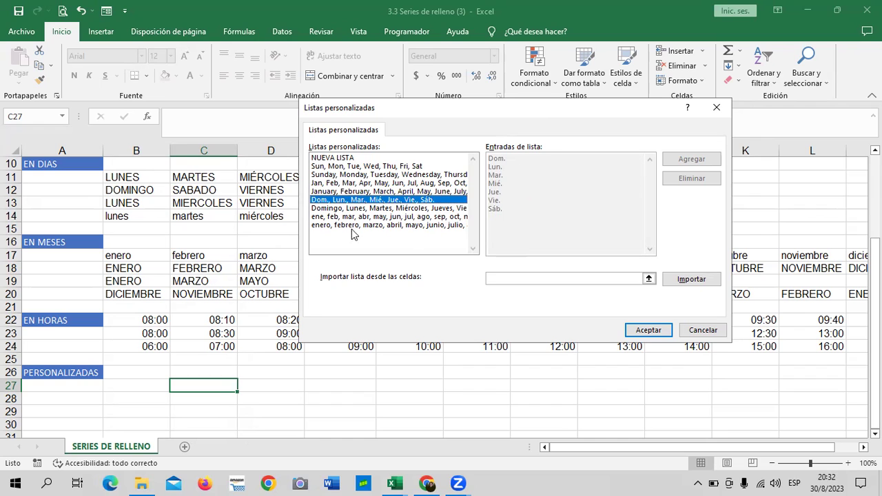
click(350, 209)
click(355, 219)
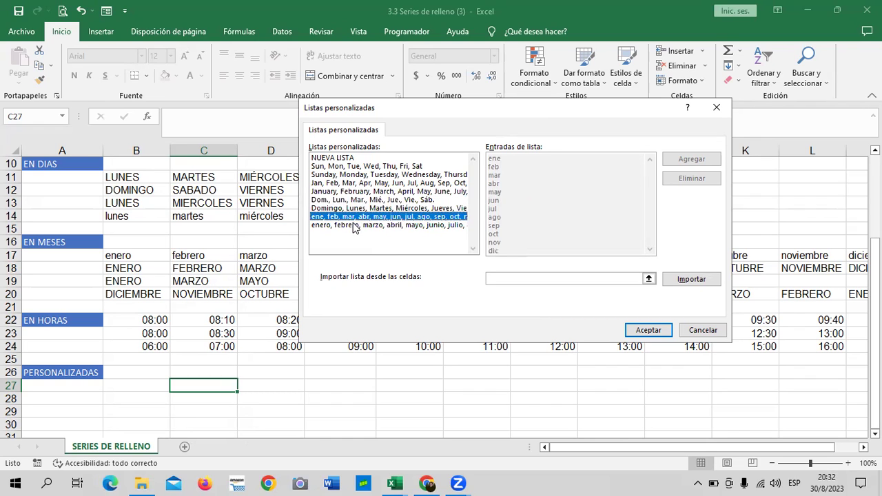
click(346, 227)
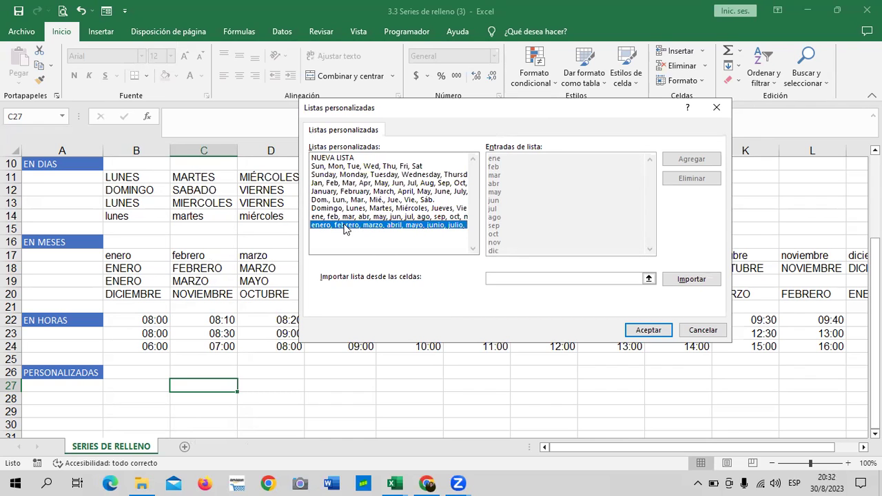
Step: Recheck the Spanish day and month lists, then close the custom lists dialog with Cancelar
click(333, 201)
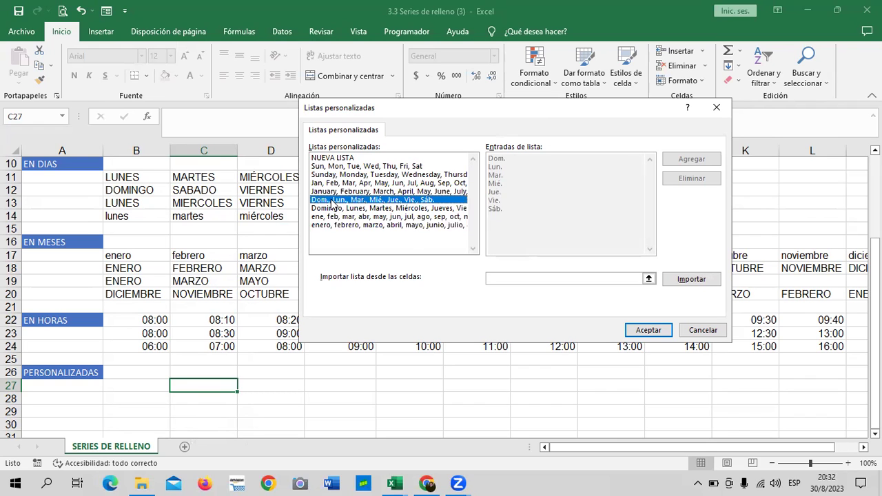
click(335, 209)
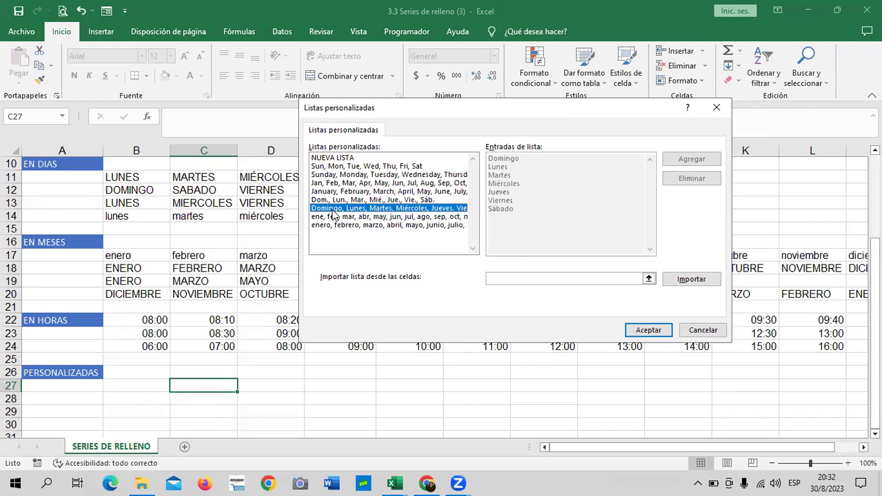
click(336, 200)
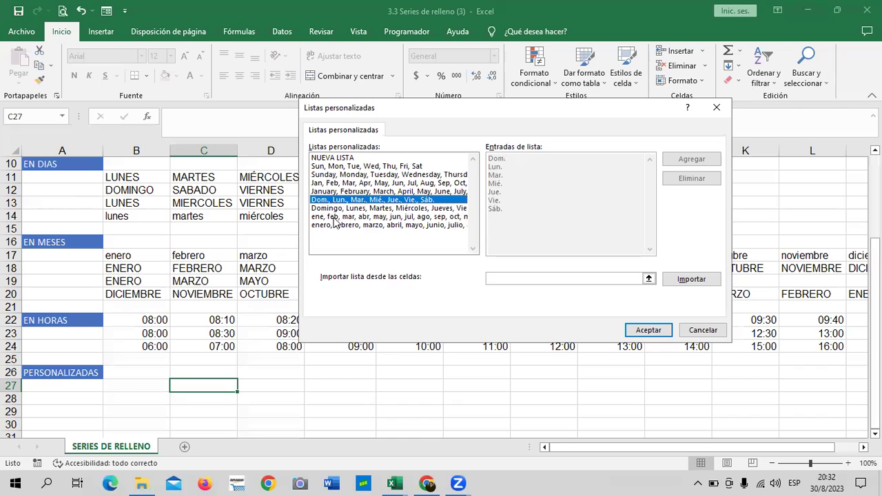
click(343, 218)
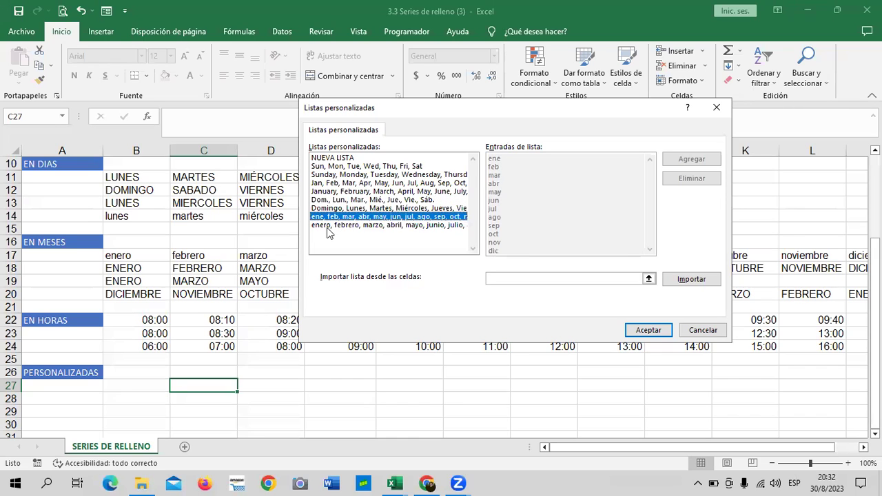
click(331, 226)
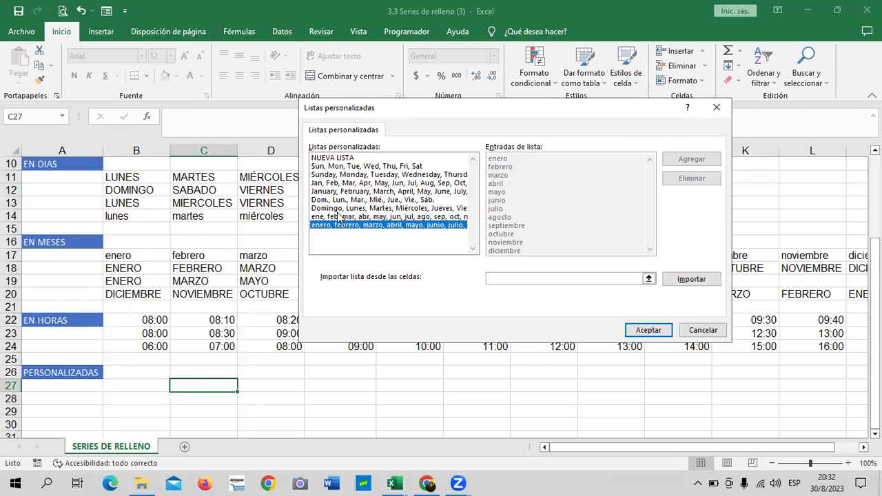
click(390, 217)
mouse_move(391, 216)
mouse_down()
mouse_move(382, 186)
mouse_move(397, 169)
mouse_up()
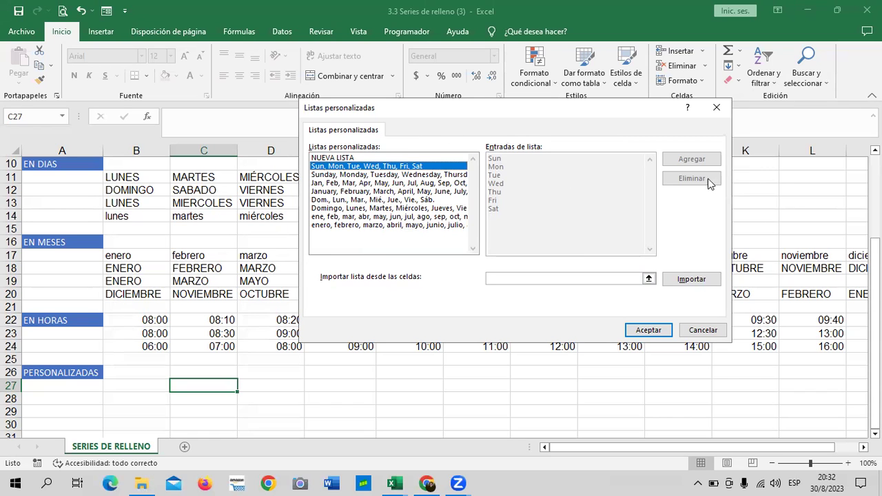
click(701, 330)
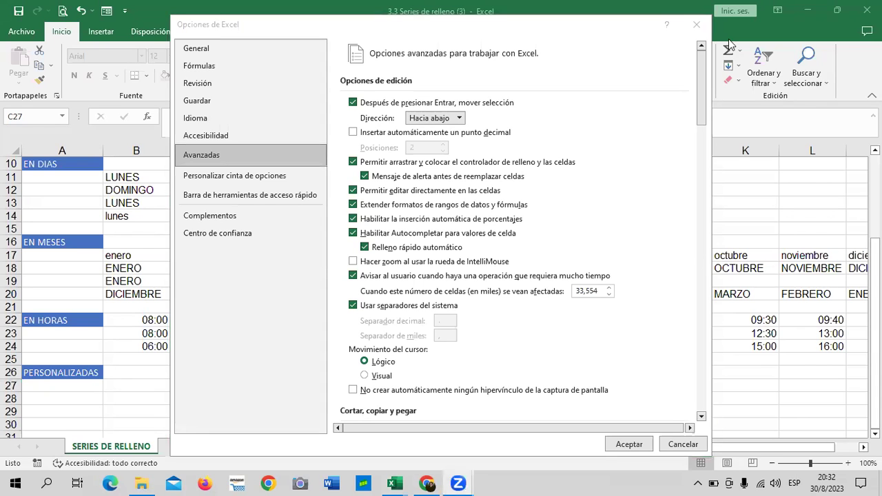
Step: Close Excel Options and reopen it on the Avanzadas page
click(693, 28)
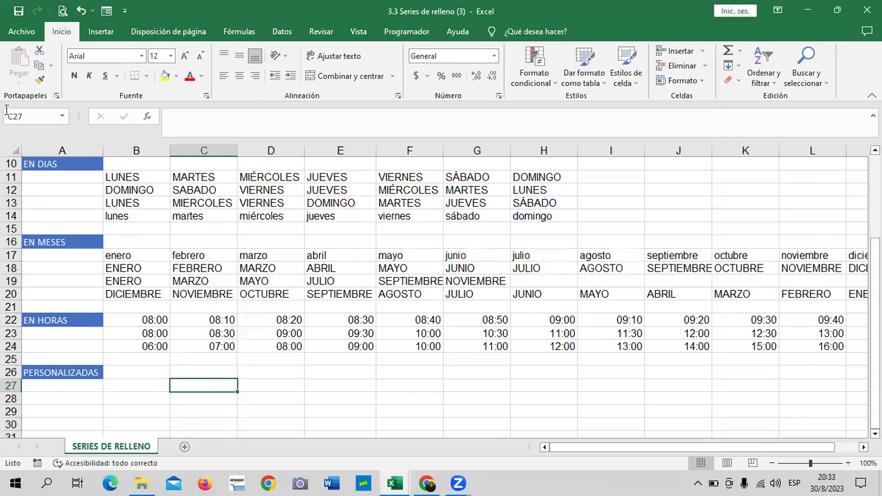
click(32, 31)
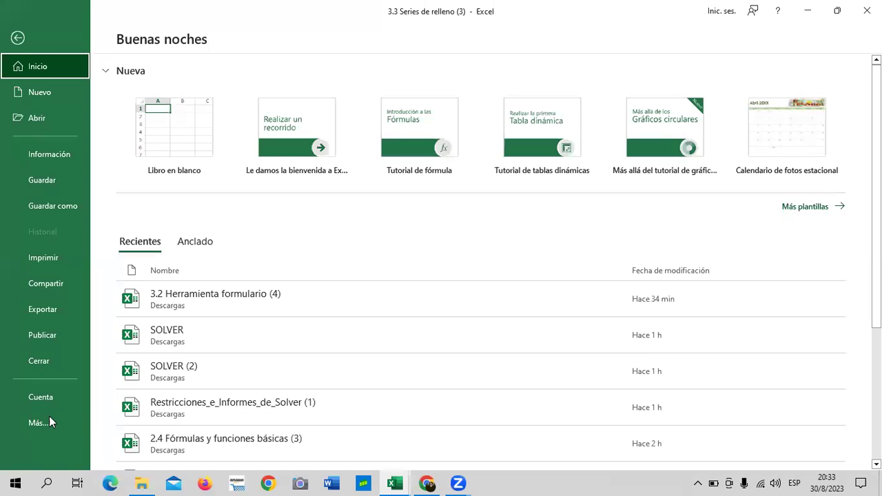
click(61, 430)
click(135, 450)
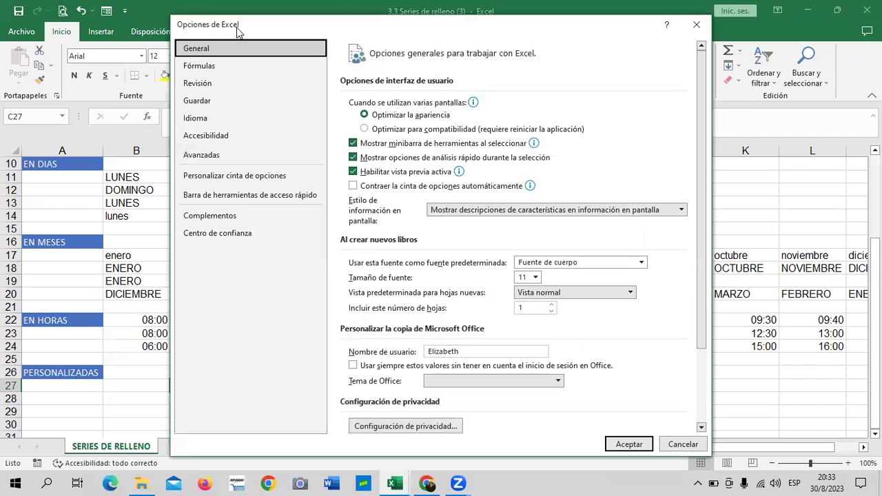
click(203, 156)
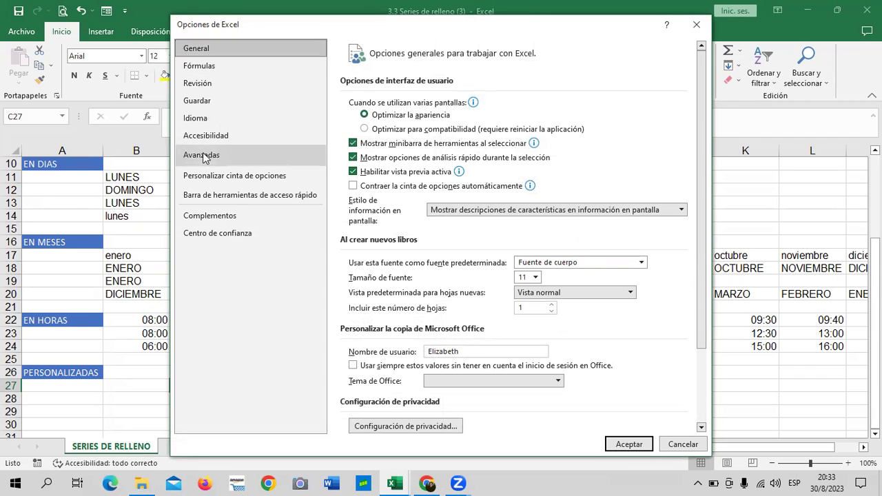
drag(698, 86, 712, 377)
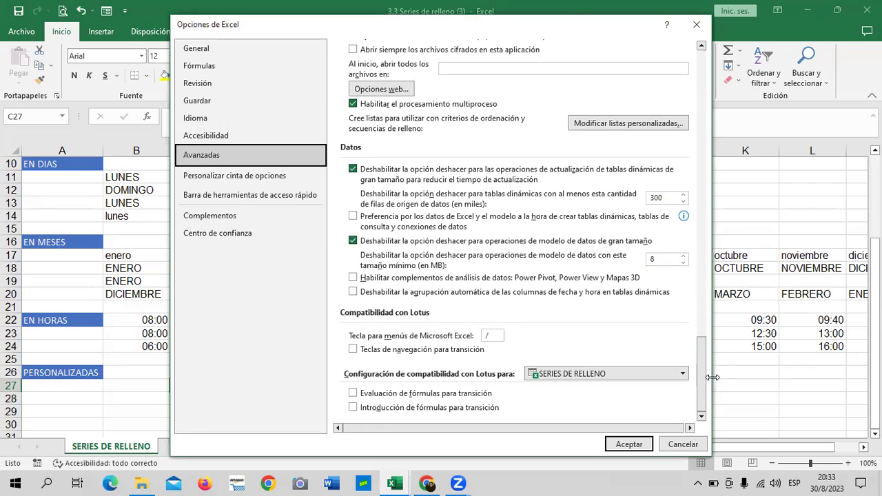
Step: Confirm that Listas personalizadas holds only the built-in day and month lists, then close it
click(586, 123)
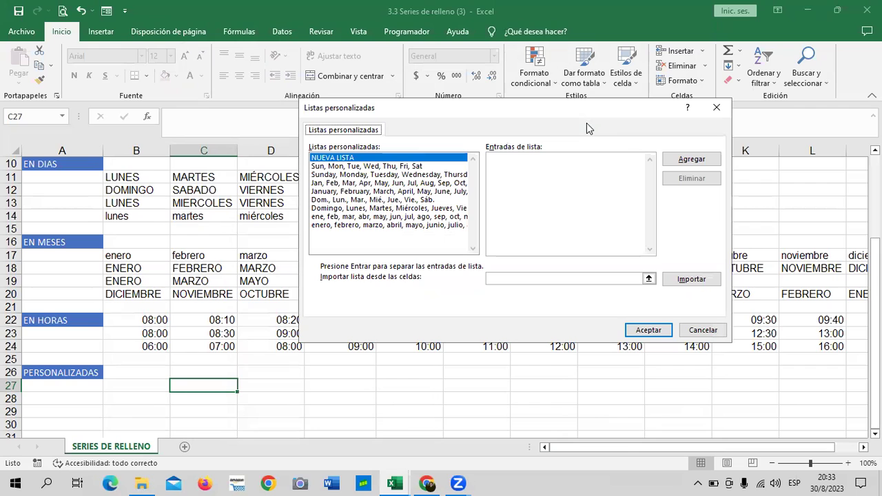
click(449, 225)
mouse_move(448, 218)
mouse_down()
mouse_move(444, 181)
mouse_move(377, 168)
mouse_up()
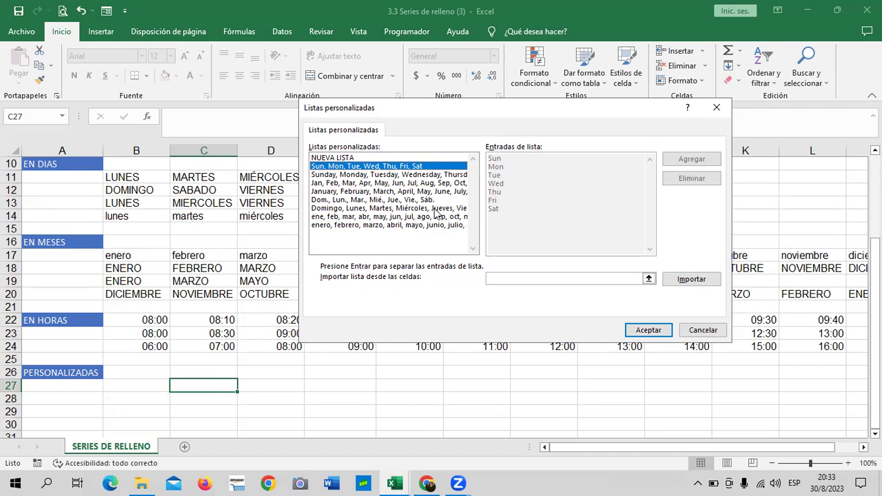
click(717, 108)
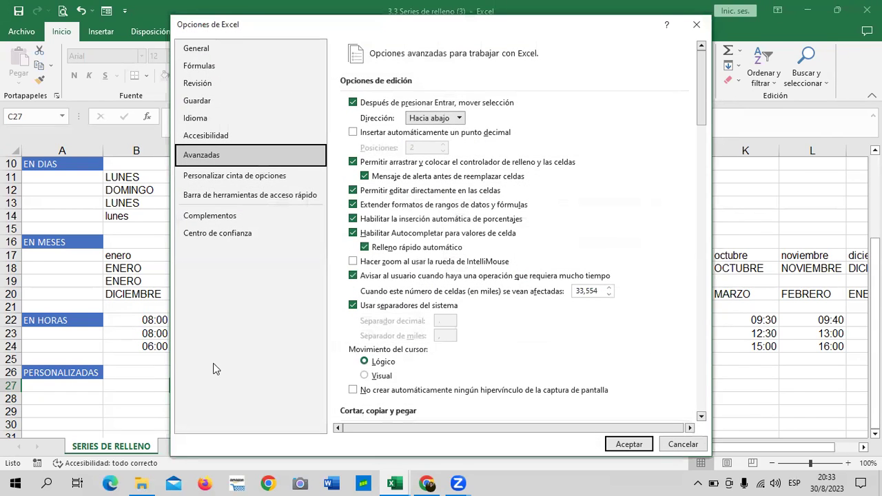
click(627, 443)
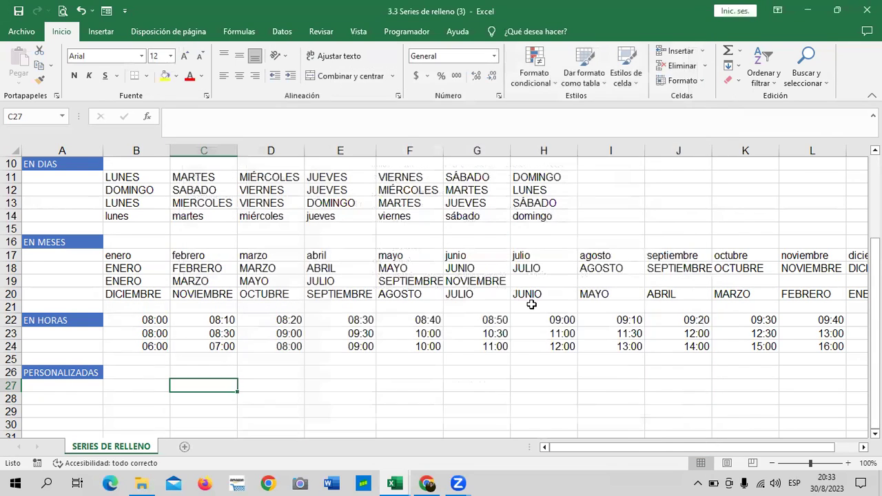
scroll(259, 369, down, 1)
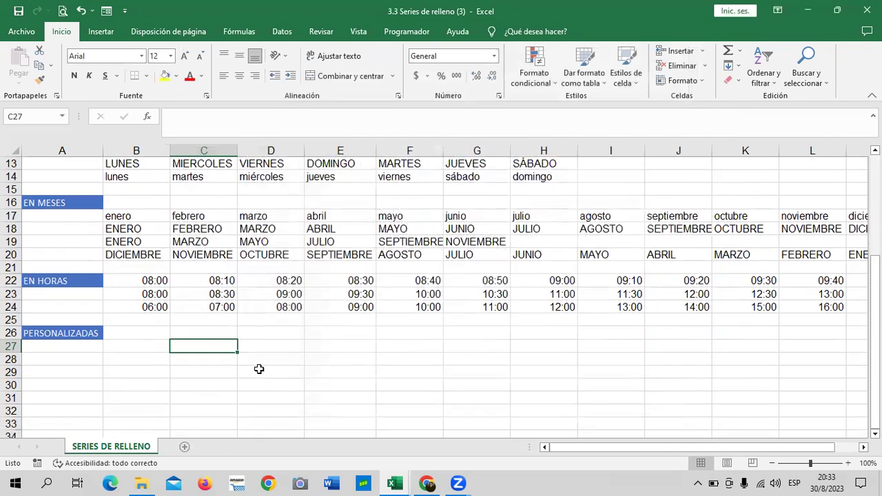
click(319, 352)
click(148, 334)
click(234, 335)
click(403, 345)
click(538, 321)
click(702, 347)
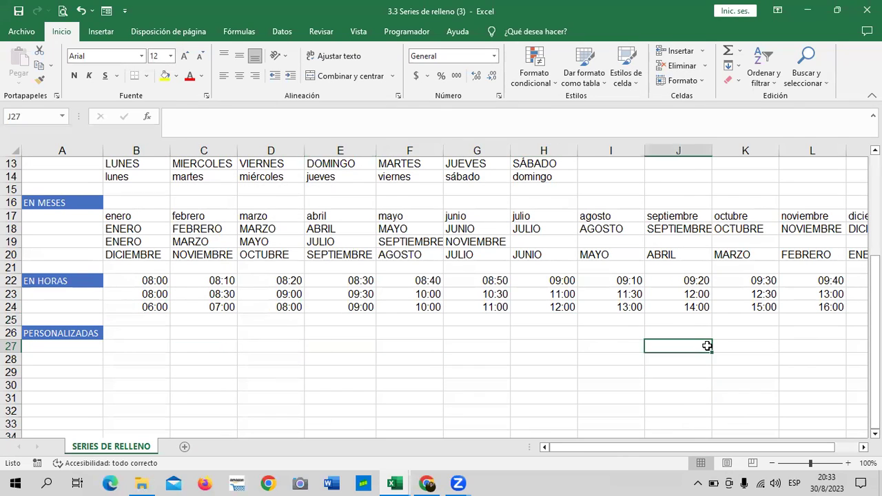
click(160, 332)
click(158, 347)
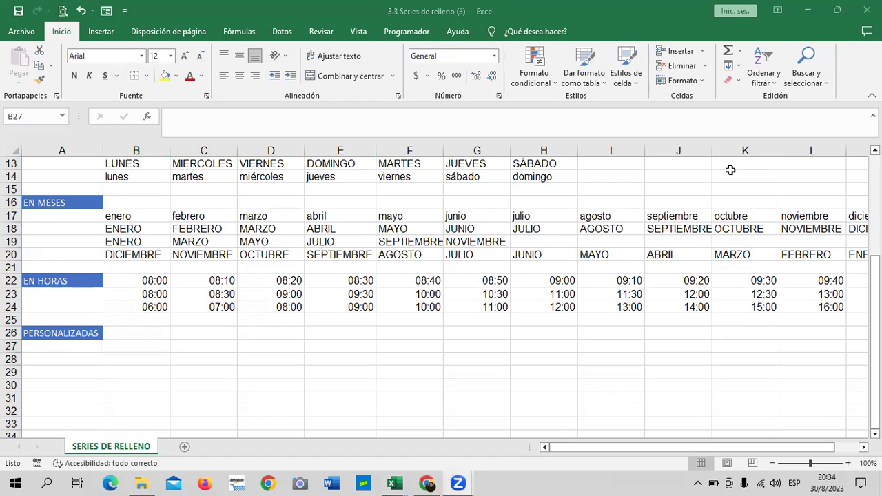
click(138, 339)
Step: Type CLIENTE S in B27 and VENTAS TOTALES in C27
click(146, 345)
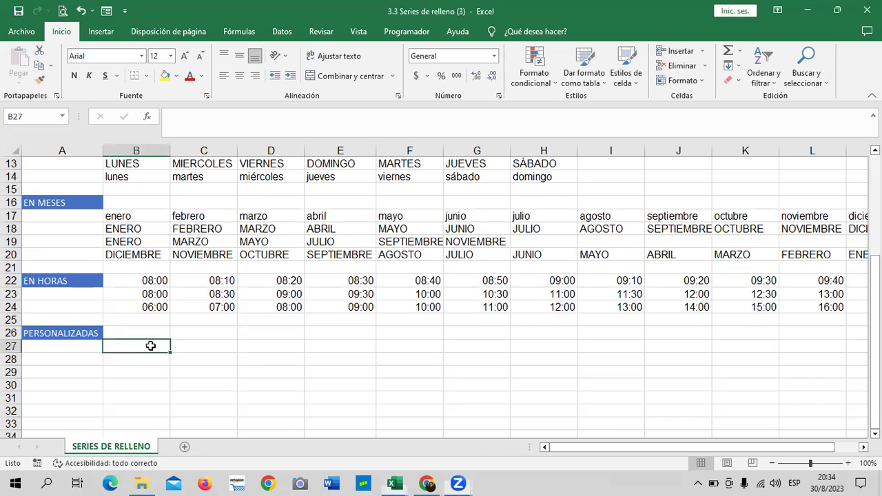
text(CLIE)
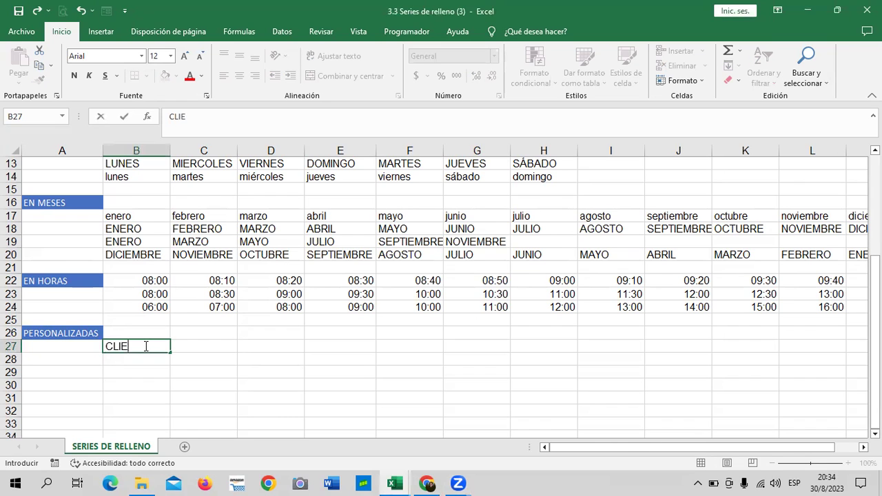
text(NTE S)
key(Tab)
text(VENTAS TOTALES)
key(Return)
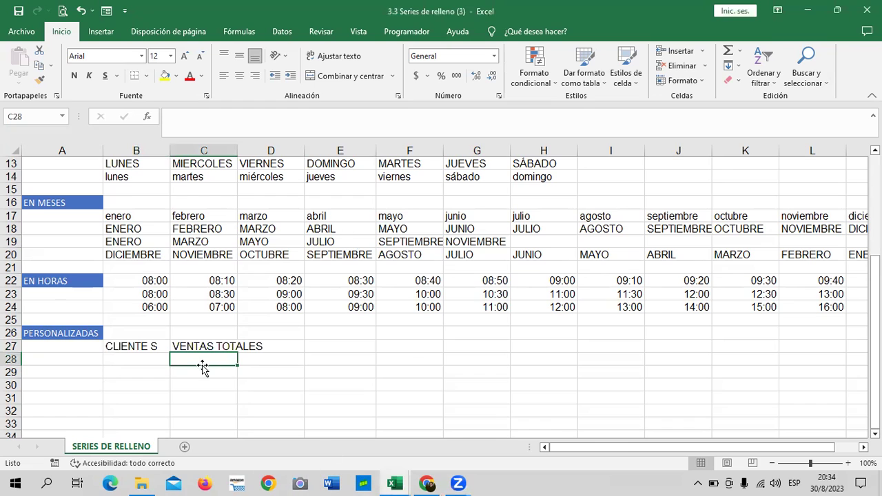
Step: Trim C27 down to VENTAS and enter TOTALES in D27
click(207, 348)
click(265, 119)
key(BackSpace)
key(BackSpace)
key(BackSpace)
key(BackSpace)
key(BackSpace)
key(BackSpace)
key(BackSpace)
key(BackSpace)
key(Return)
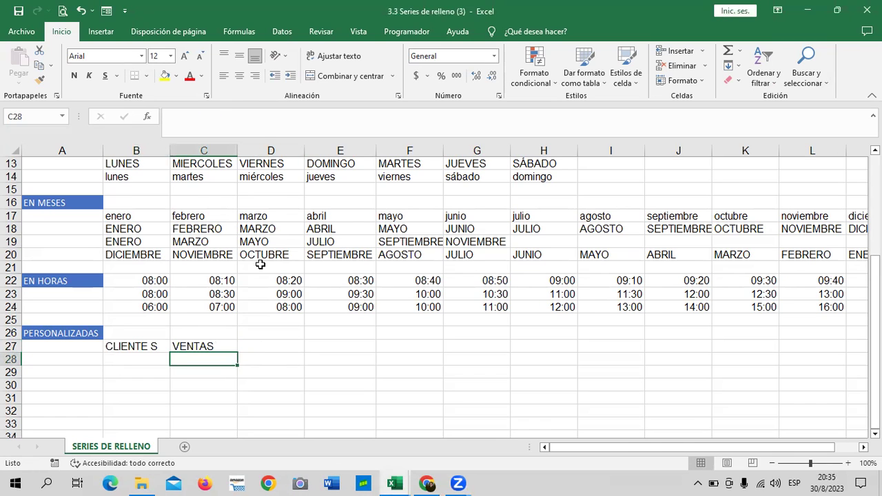
click(271, 346)
text(TOTALES)
key(Return)
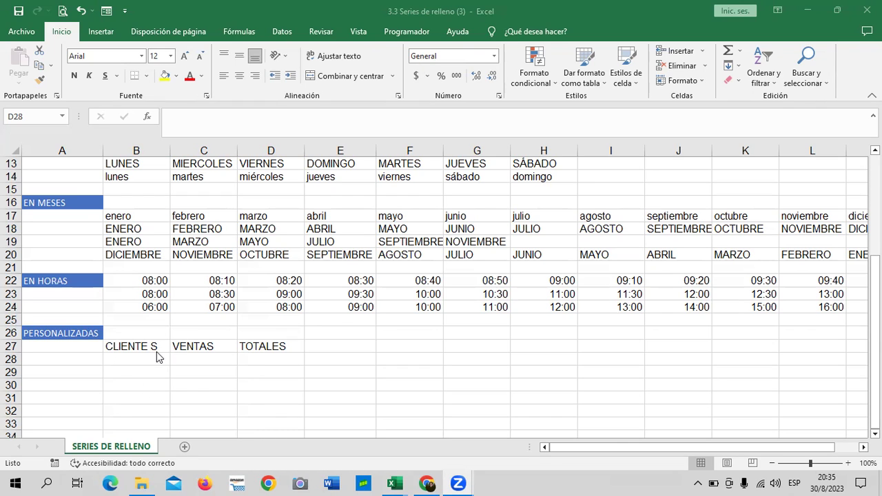
Step: Correct B27 to CLIENTES and replace D27 with VENTAS MENSUALES
click(136, 347)
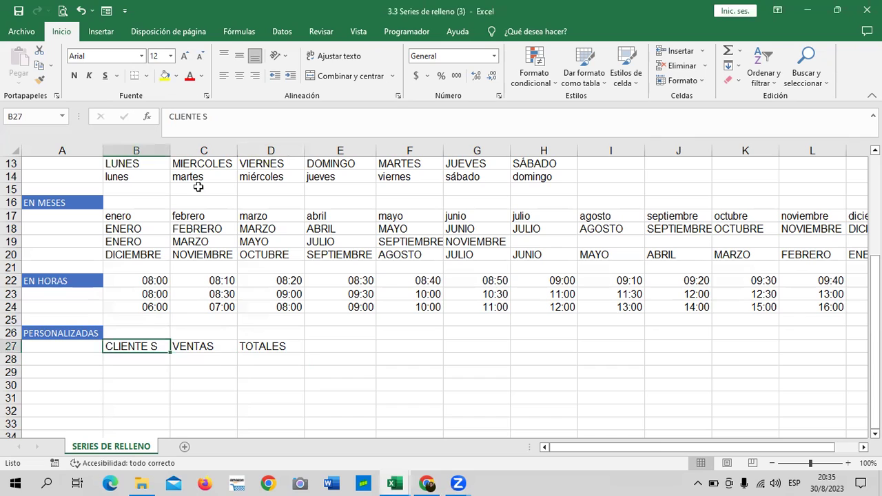
click(208, 118)
key(BackSpace)
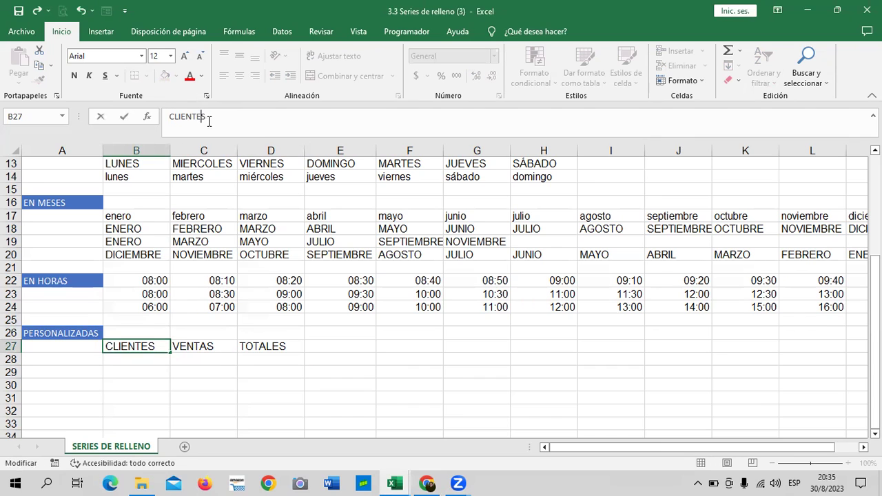
key(Return)
click(214, 349)
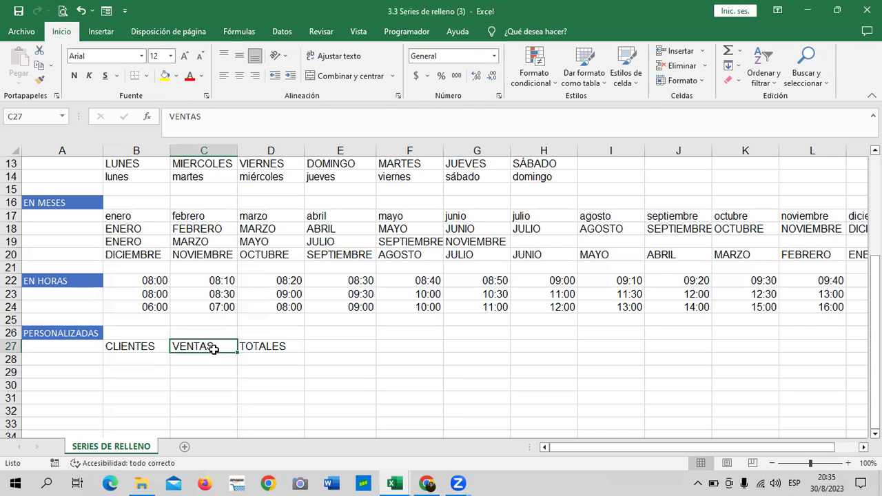
click(256, 348)
text(VENTAS MENSUALES)
key(Return)
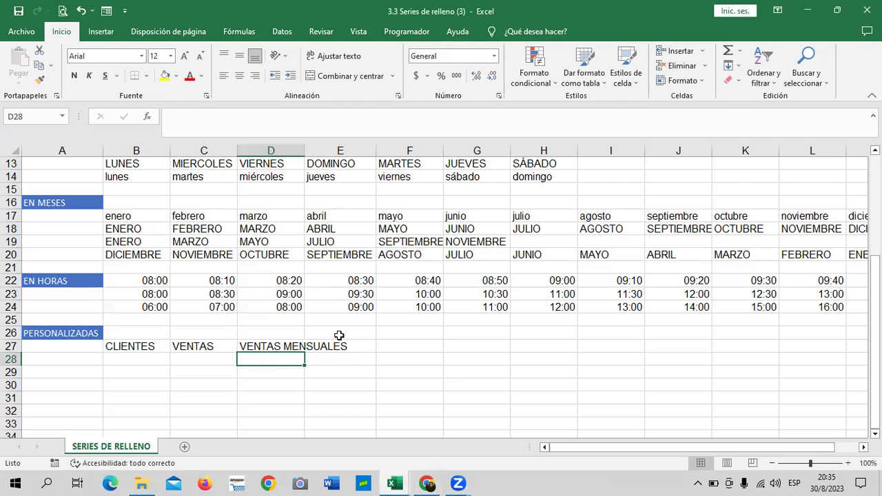
Step: Wrap VENTAS MENSUALES onto two lines and widen column D
click(349, 348)
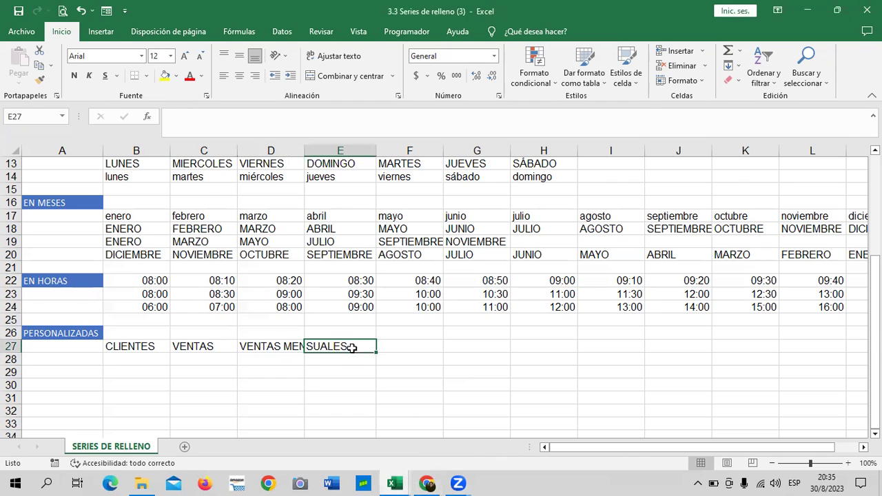
click(266, 344)
click(337, 55)
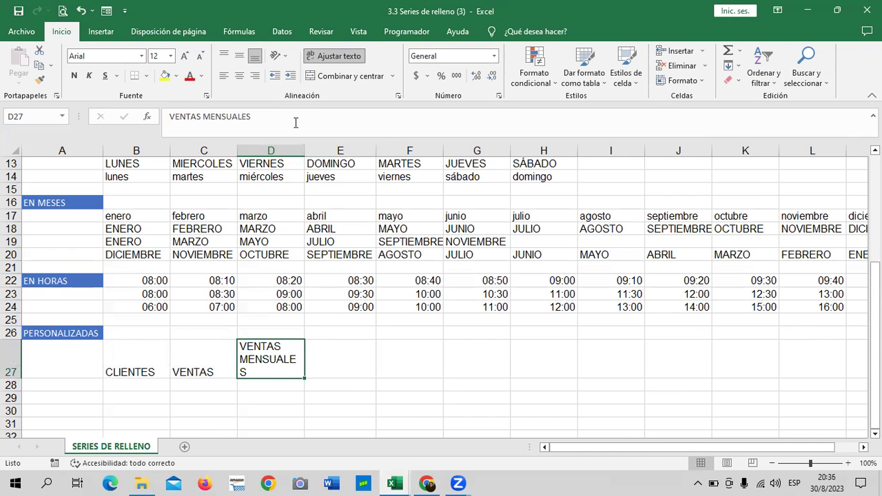
drag(305, 150, 310, 150)
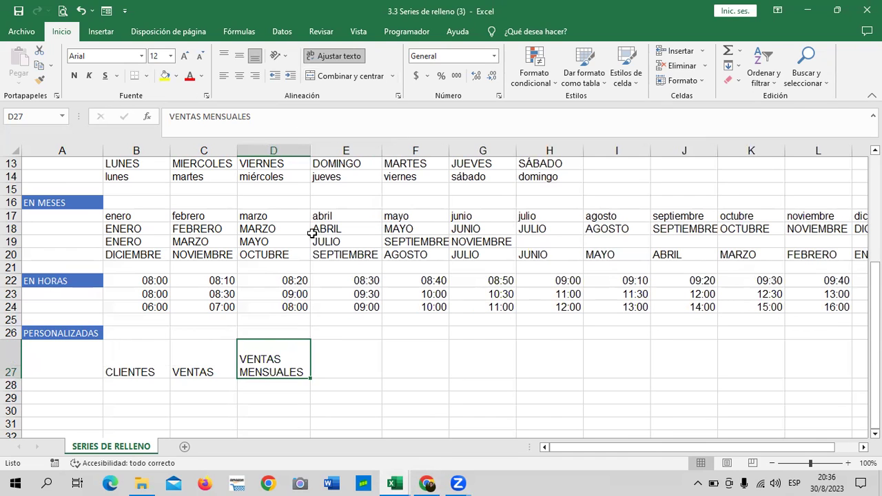
Step: Enter VENTAS TOTALES in E27 with wrapped text, then check all four headers
click(348, 360)
text(VENTAS TOTALES)
key(Return)
click(347, 360)
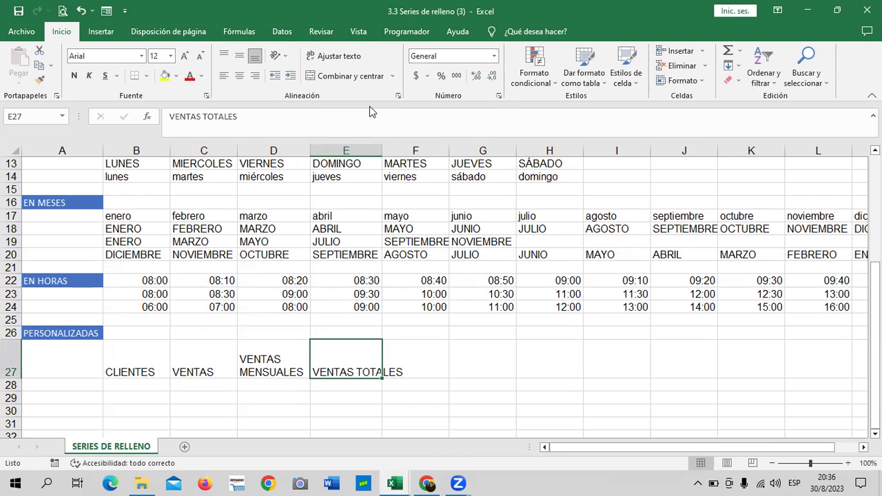
click(348, 58)
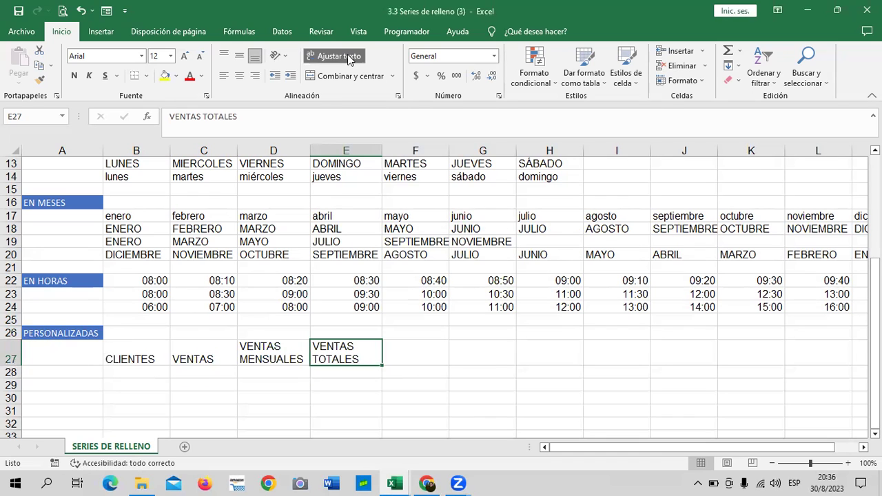
click(155, 355)
click(195, 357)
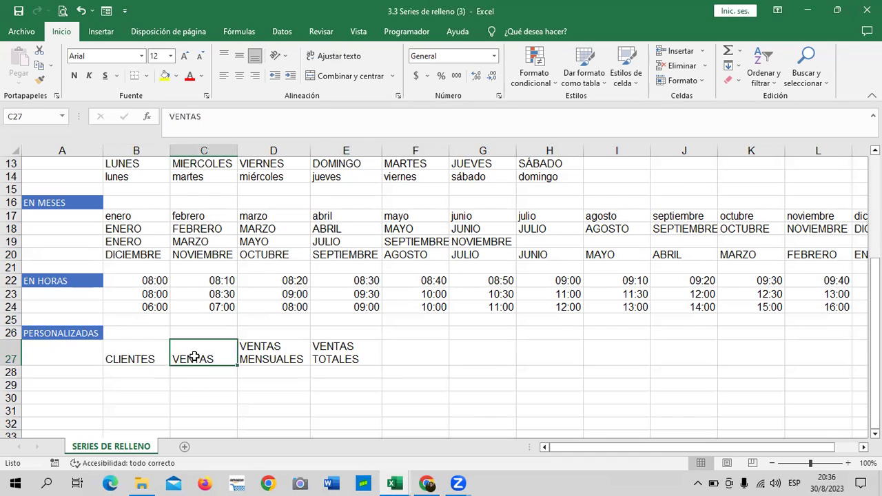
click(257, 353)
click(355, 353)
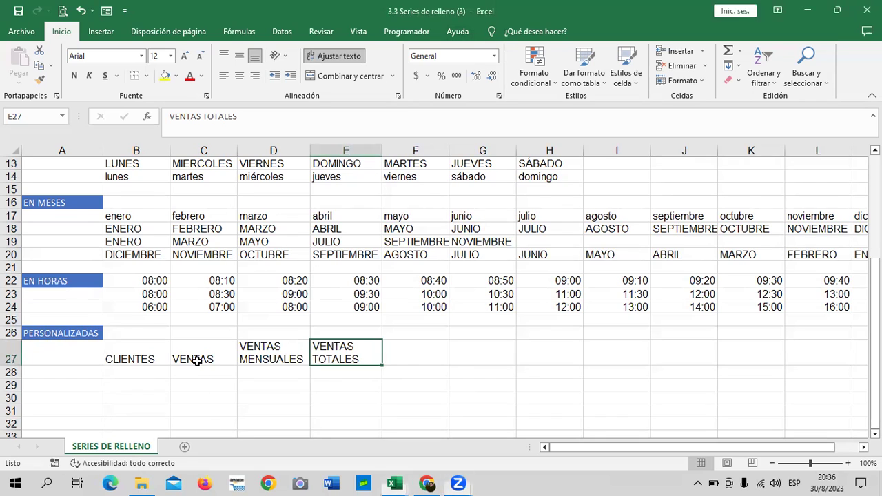
Step: Cut the C27:E27 sales headers, paste them into E27:G27, and autofit column F
drag(197, 360, 338, 360)
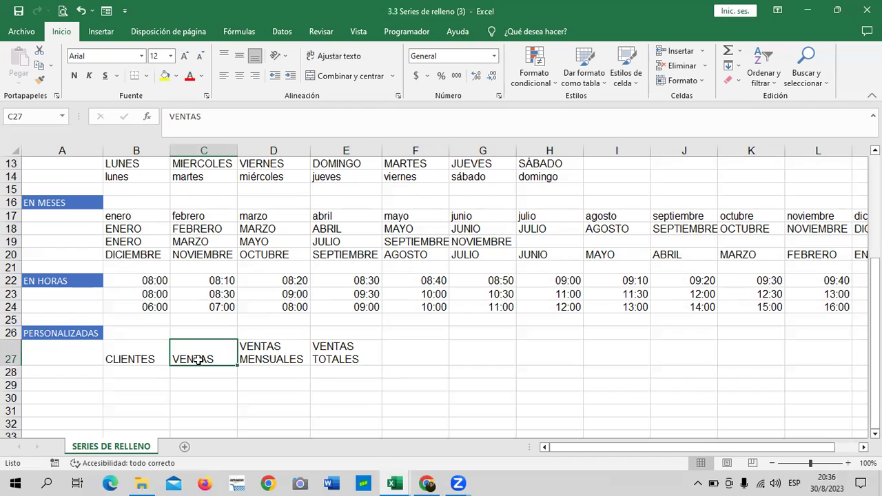
right_click(342, 353)
click(376, 64)
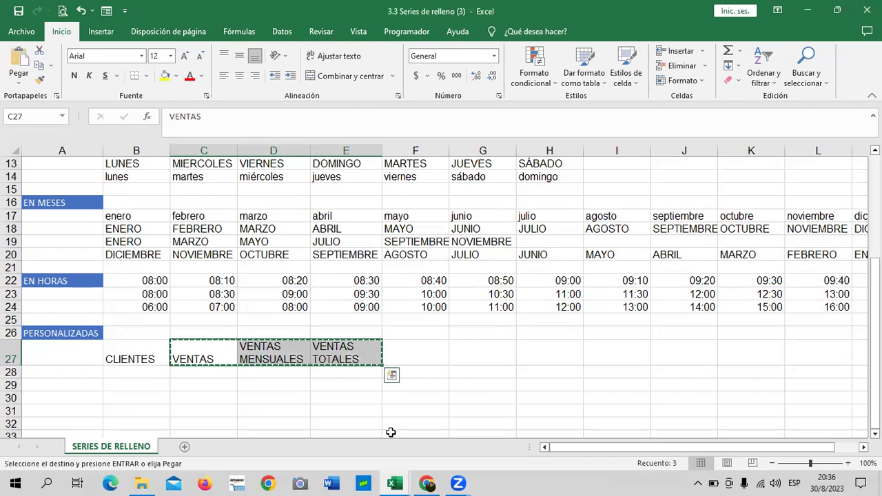
click(341, 354)
key(Escape)
key(shift+Right)
key(shift+Right)
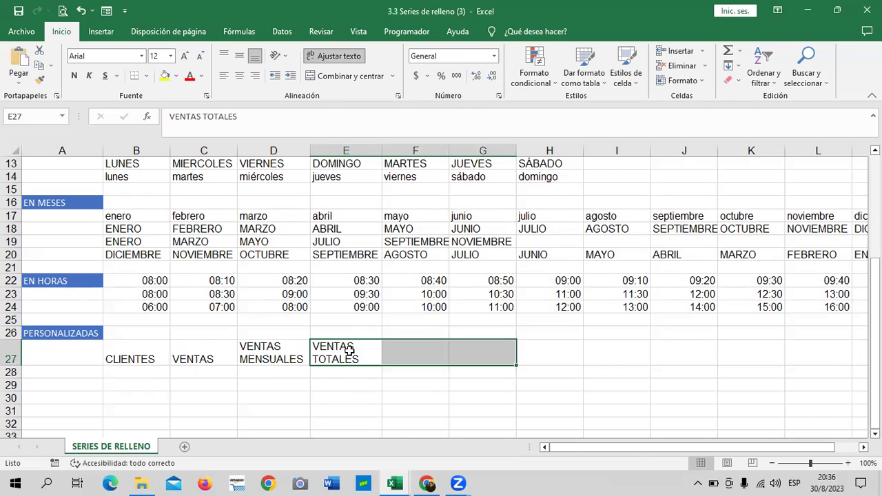
key(ctrl+v)
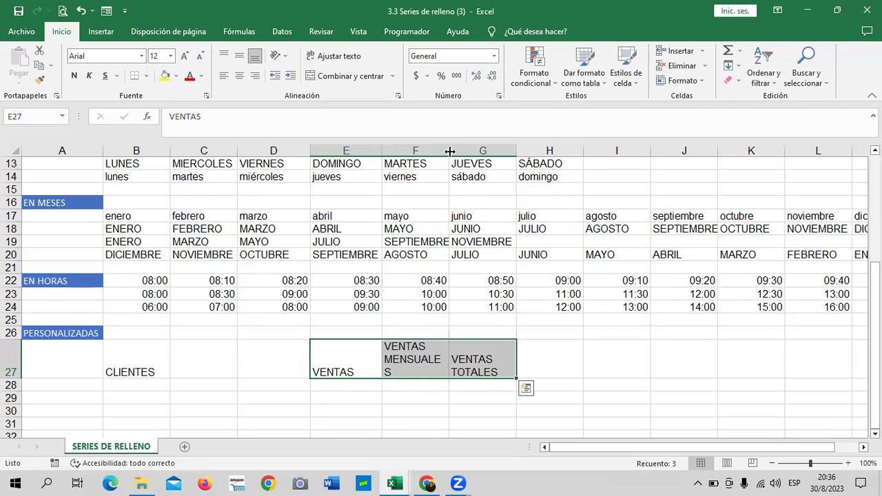
double_click(449, 151)
Step: Enter PRODUCTO in C27 and CANTIDADES in D27, then select headers B27:G27
click(205, 361)
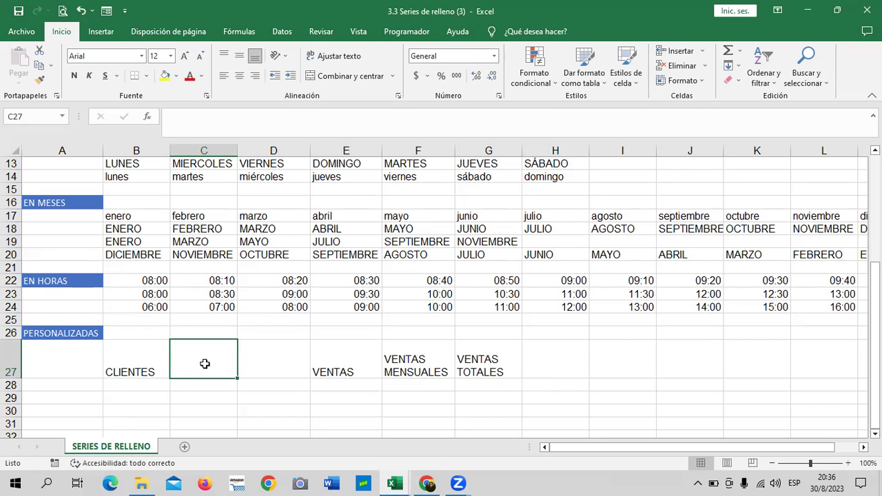
text(PRODUCTO)
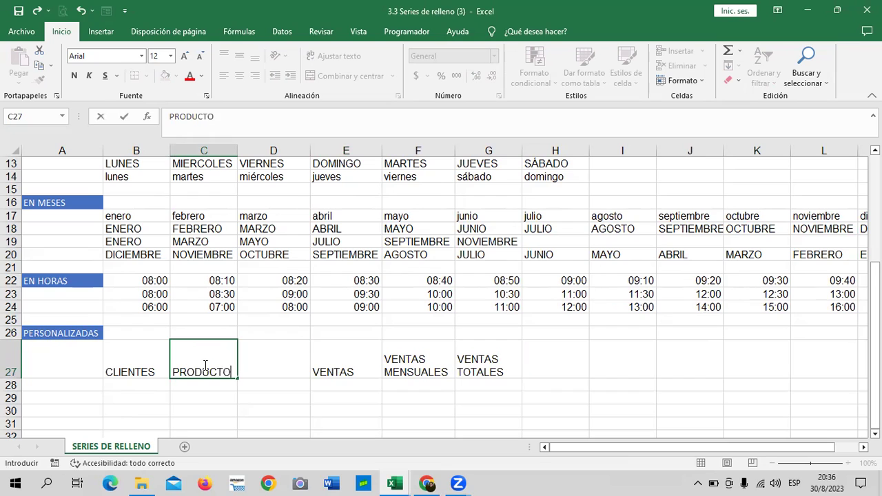
key(Tab)
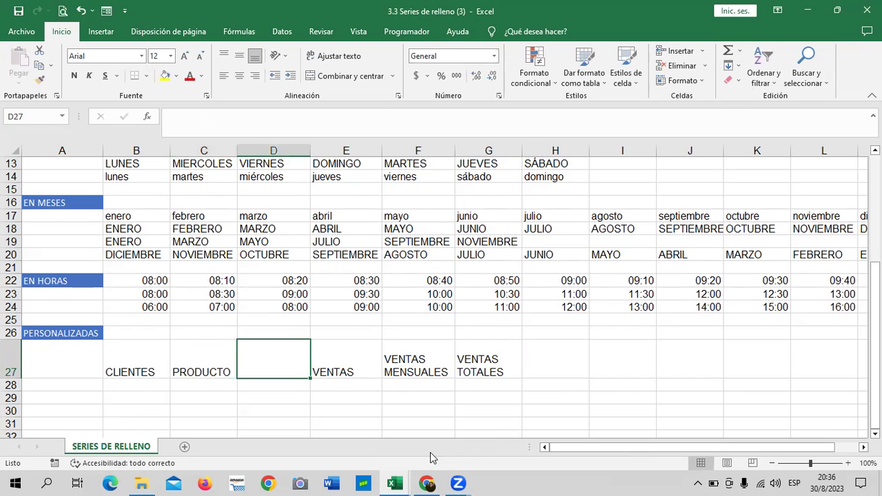
text(CANTIDADES)
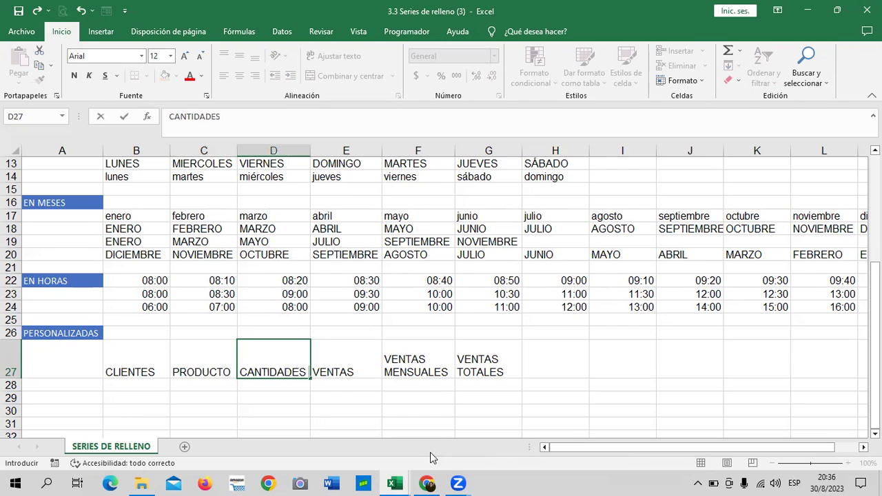
key(Return)
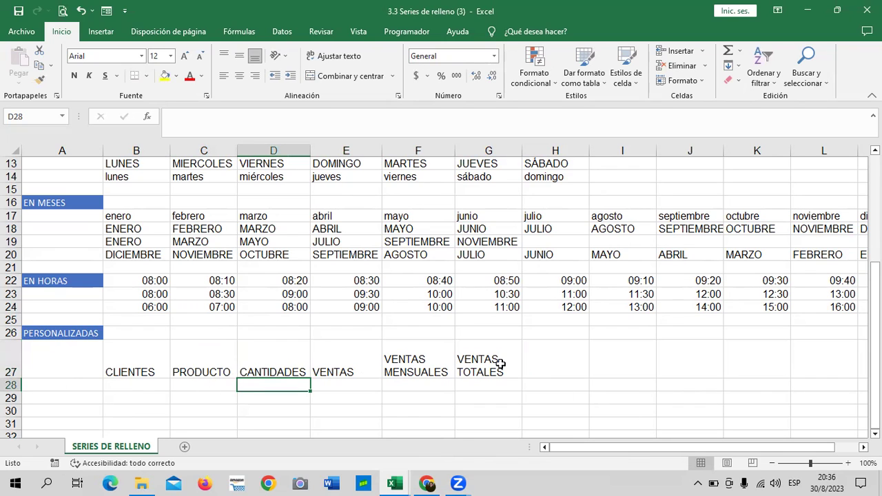
drag(156, 366, 498, 366)
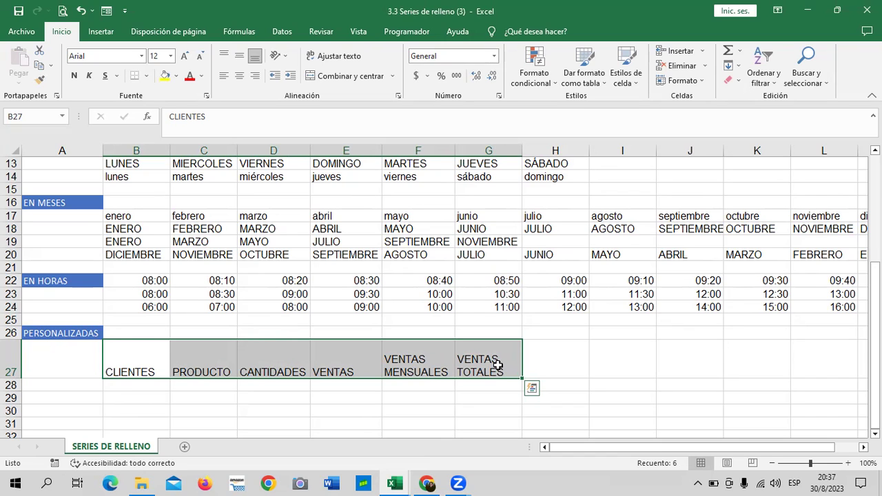
click(555, 348)
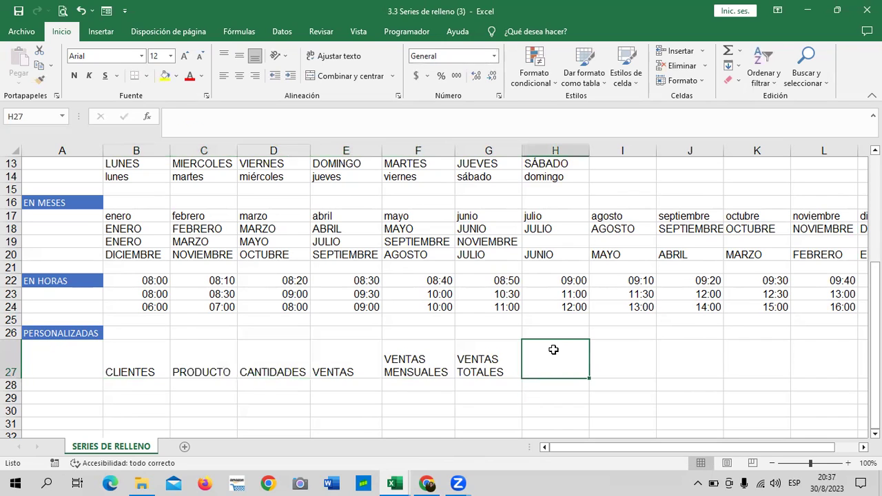
drag(159, 366, 492, 366)
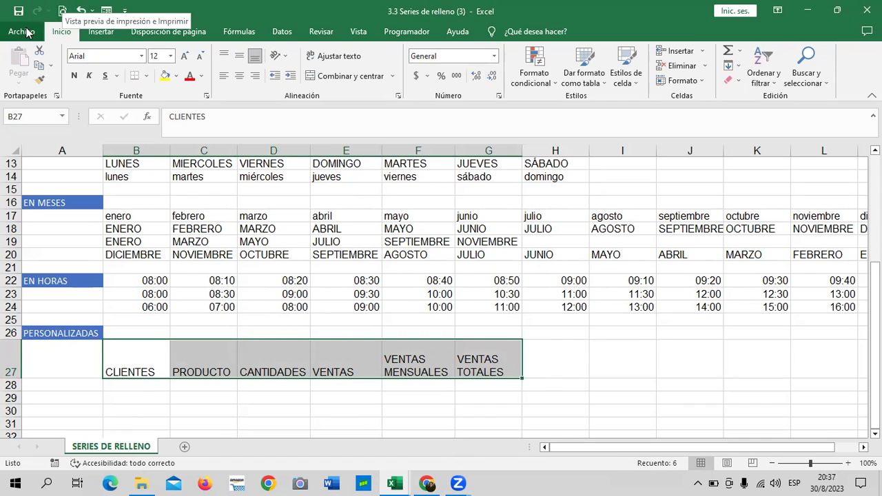
Step: Open Excel Options on the Advanced page, scrolled to the General section
click(27, 31)
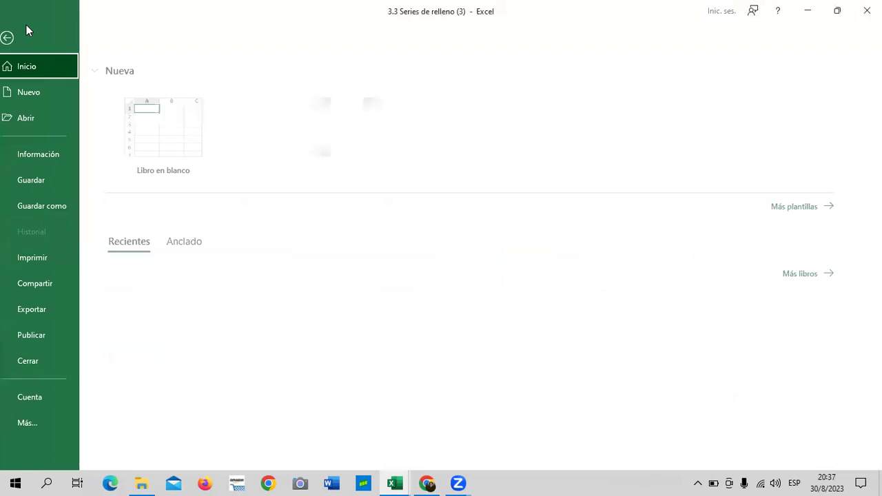
click(75, 422)
click(131, 449)
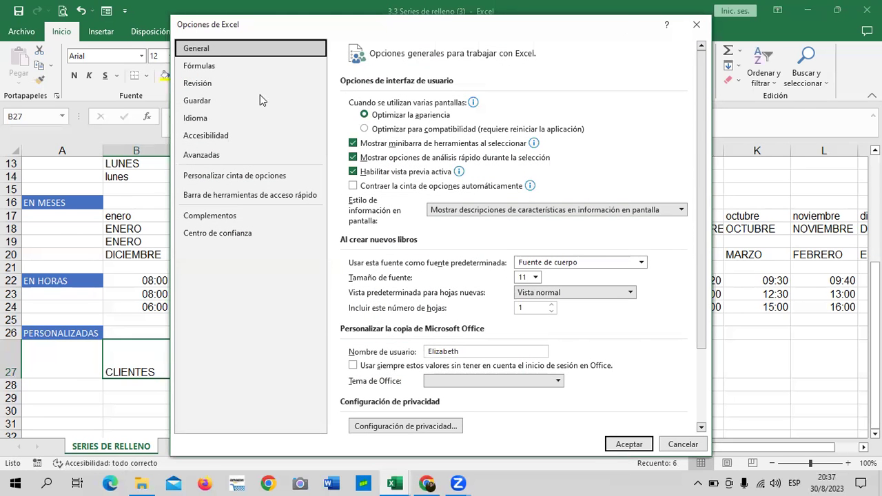
click(245, 158)
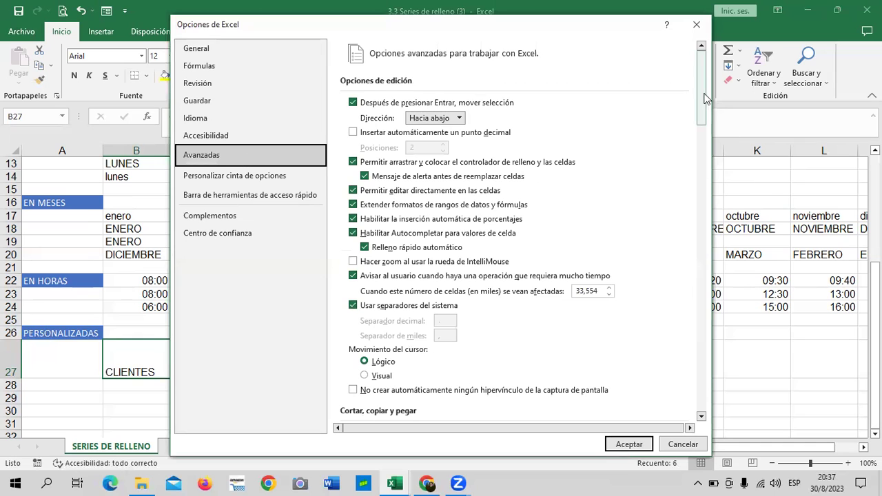
scroll(699, 266, down, 5)
scroll(699, 266, down, 10)
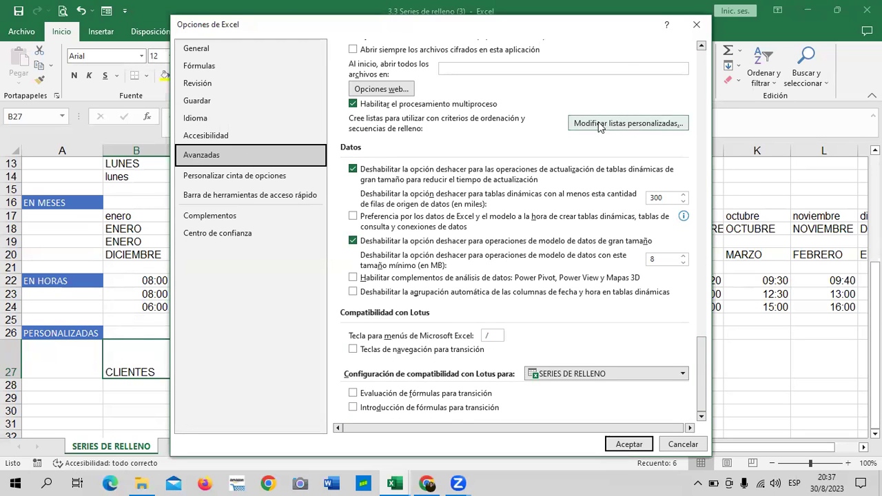
Step: Import $B$27:$G$27 as a new custom list and close both dialogs with OK
click(599, 124)
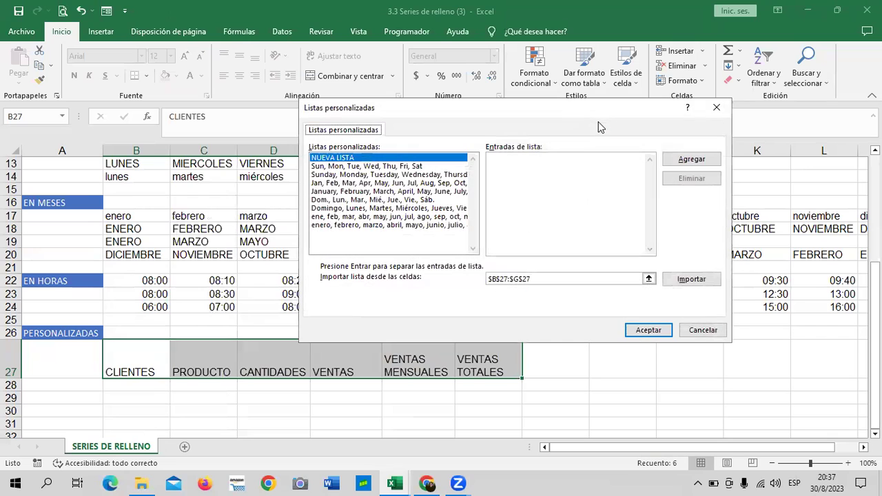
click(563, 278)
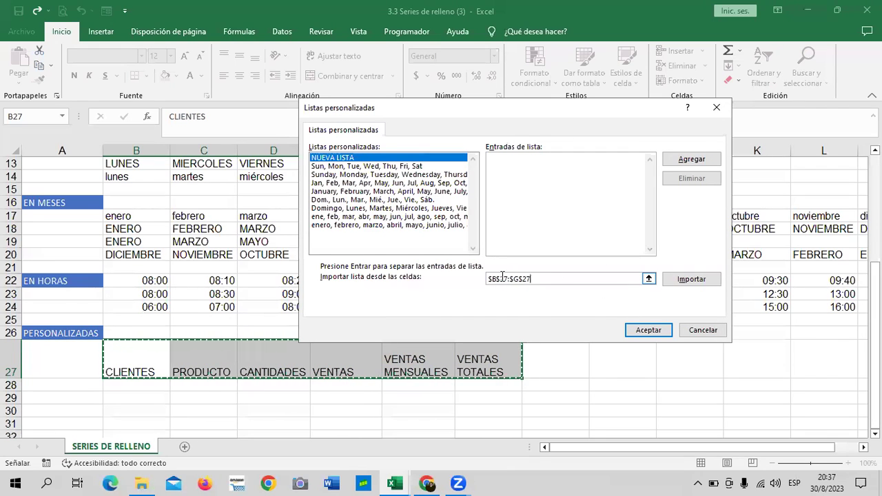
click(695, 281)
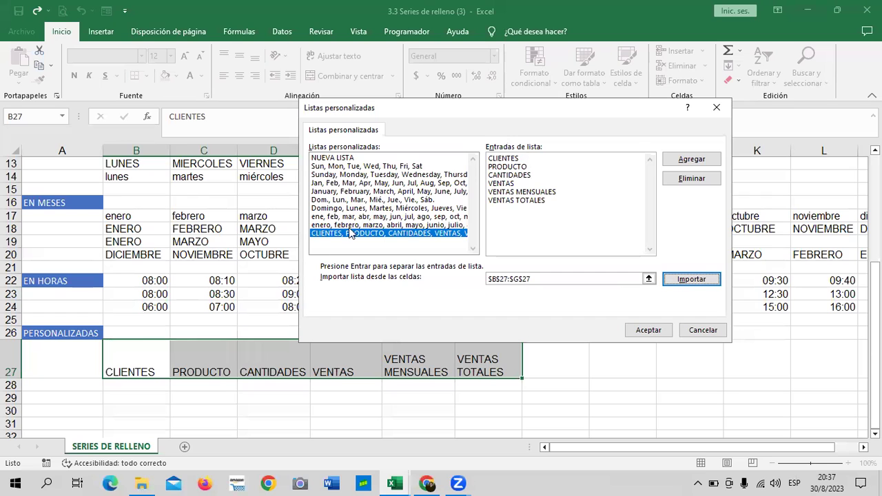
click(658, 329)
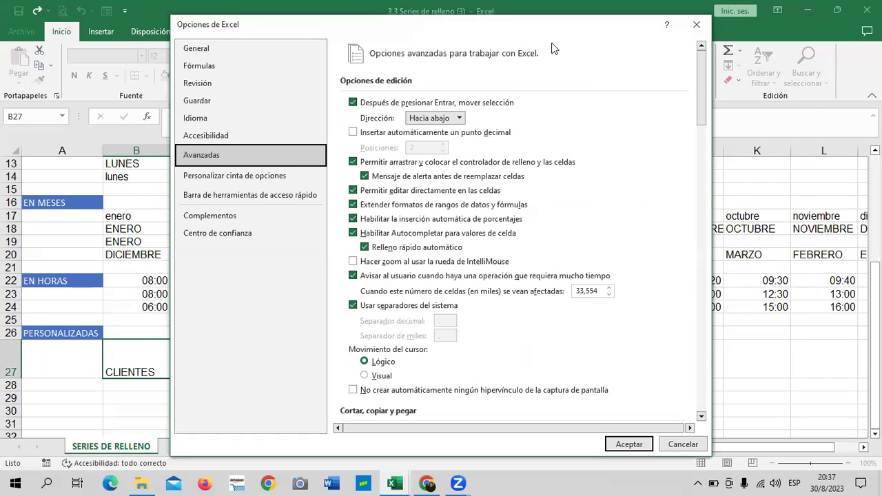
click(629, 444)
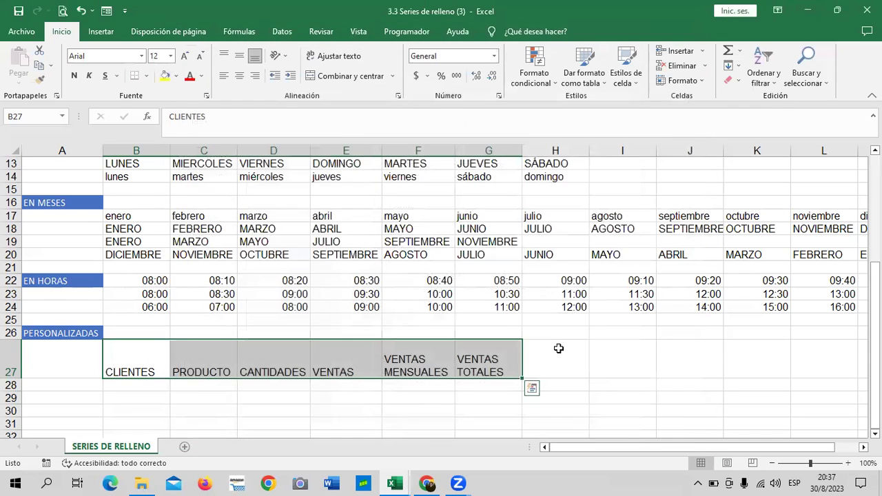
Step: Clear the old CLIENTES through VENTAS TOTALES headers from B27:G27
scroll(521, 347, down, 2)
drag(152, 290, 465, 293)
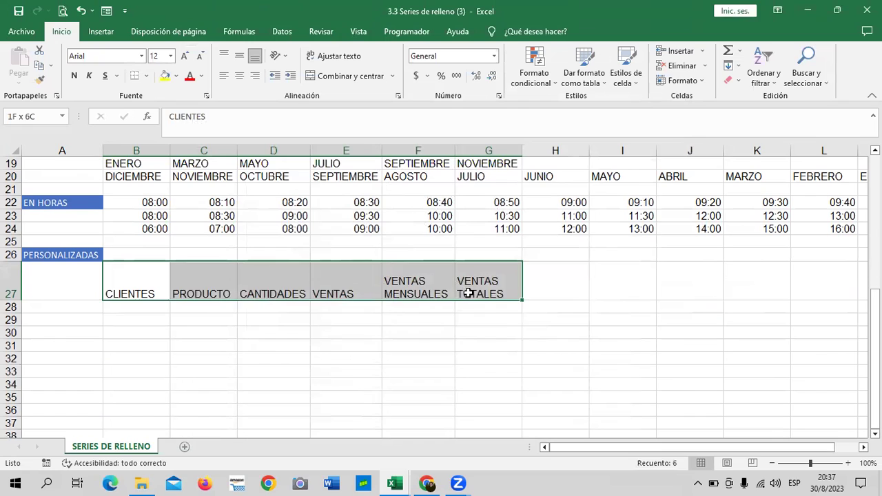
key(Delete)
click(465, 318)
Step: Enter CLIENTES in B28 and fill the custom series across to VENTAS TOTALES in G28
click(152, 278)
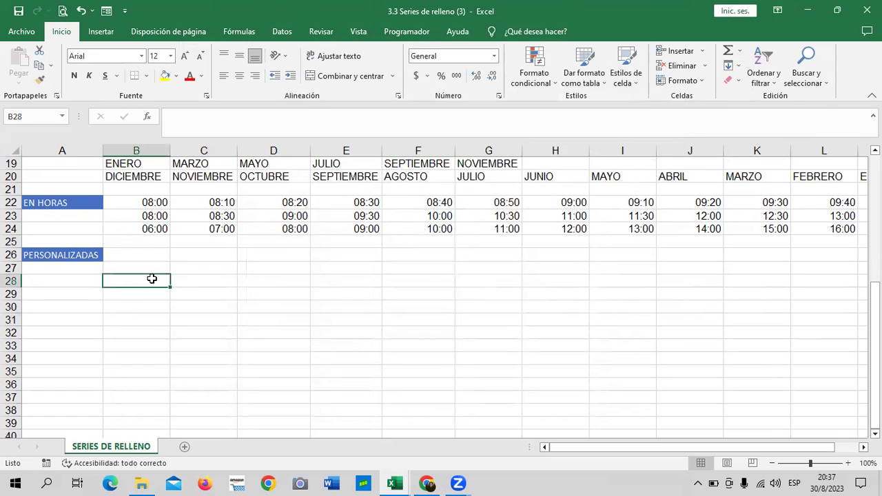
text(CLIENTES)
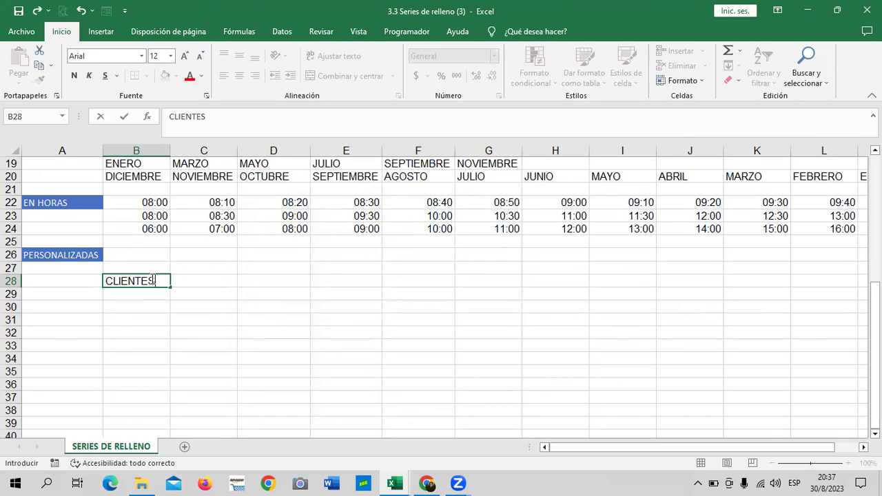
key(Tab)
click(164, 281)
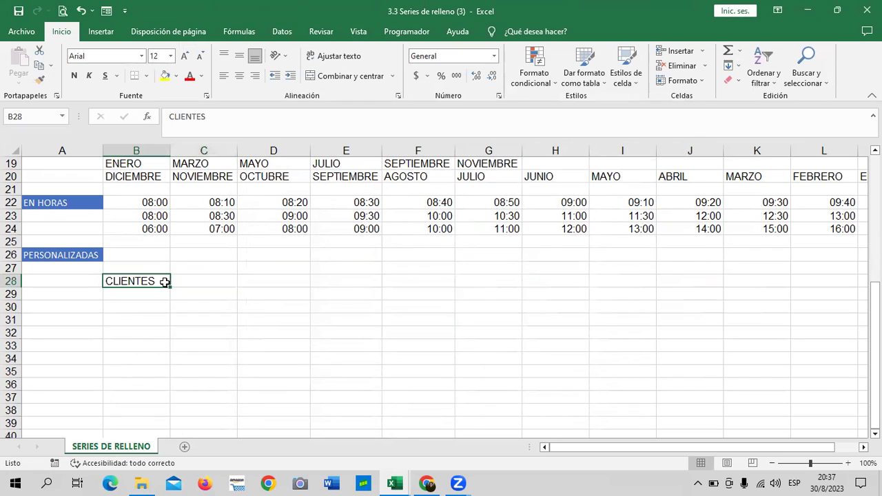
drag(170, 288, 292, 285)
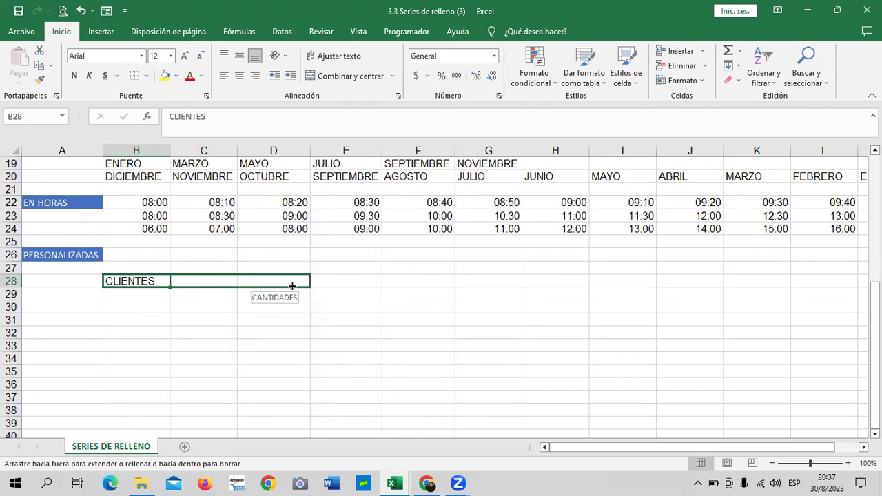
drag(301, 285, 495, 289)
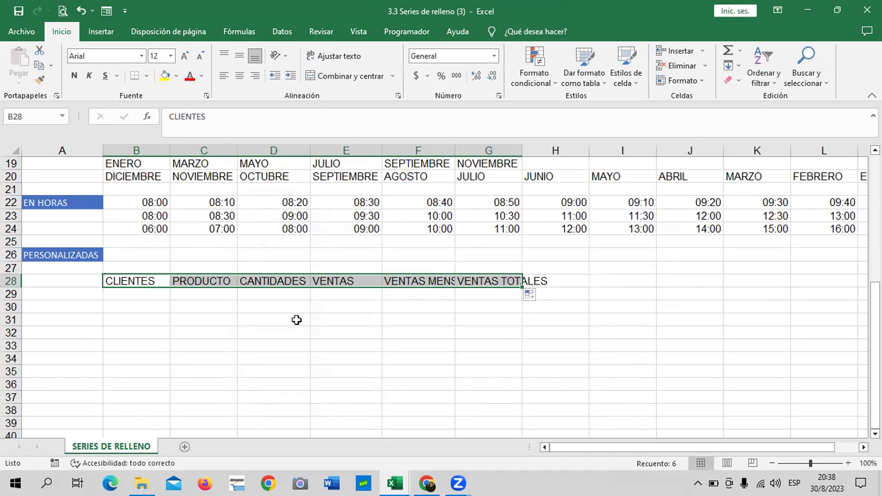
Step: Wrap the VENTAS MENSUALES (F28) and VENTAS TOTALES (G28) headers onto two lines
click(376, 332)
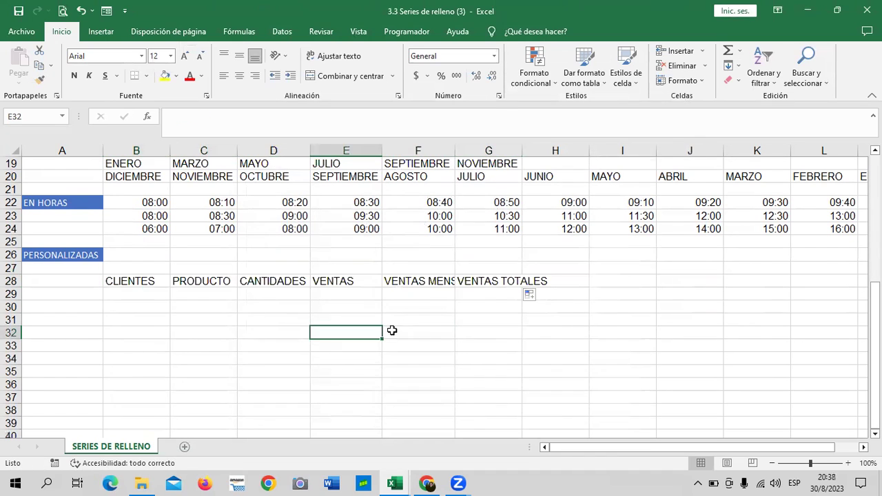
click(417, 280)
click(338, 55)
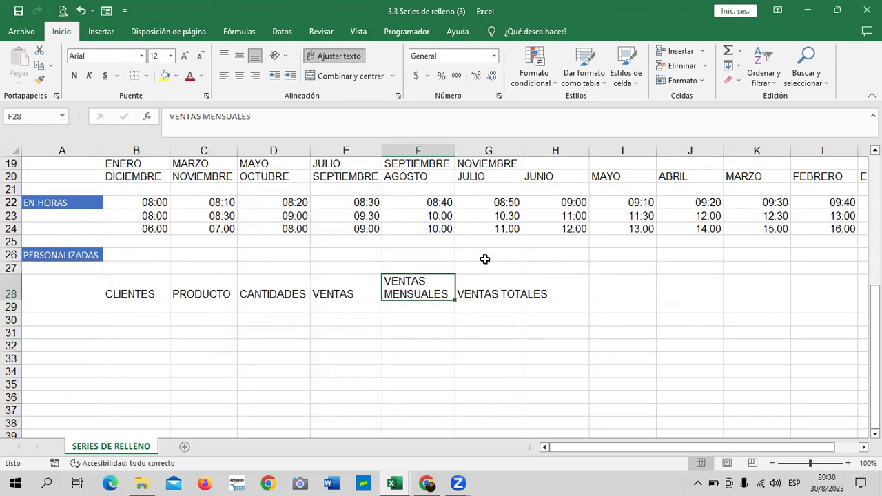
click(492, 287)
click(353, 58)
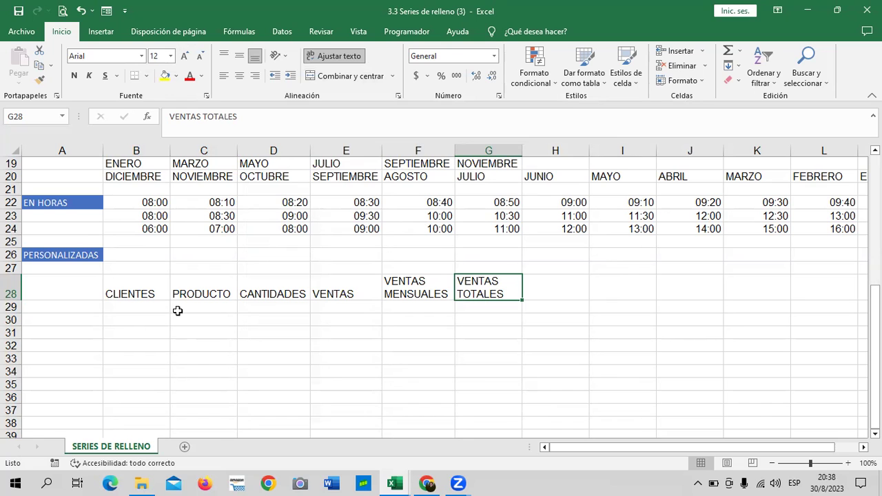
scroll(181, 305, down, 1)
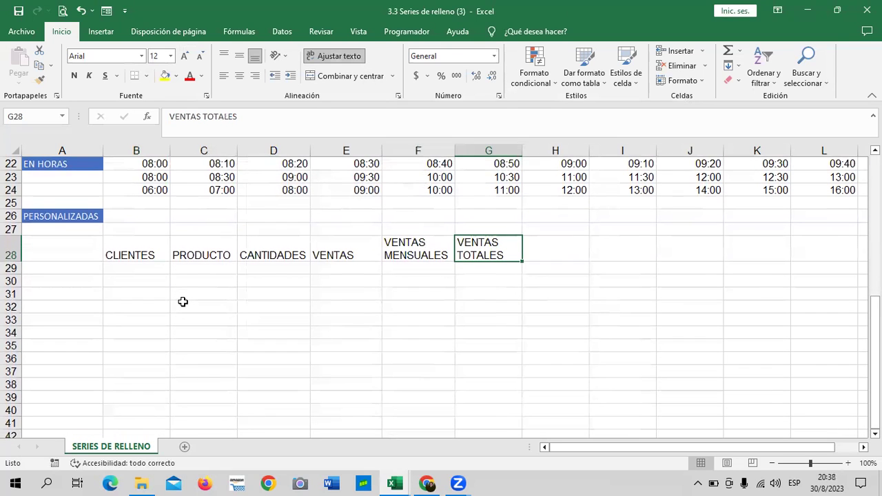
click(131, 282)
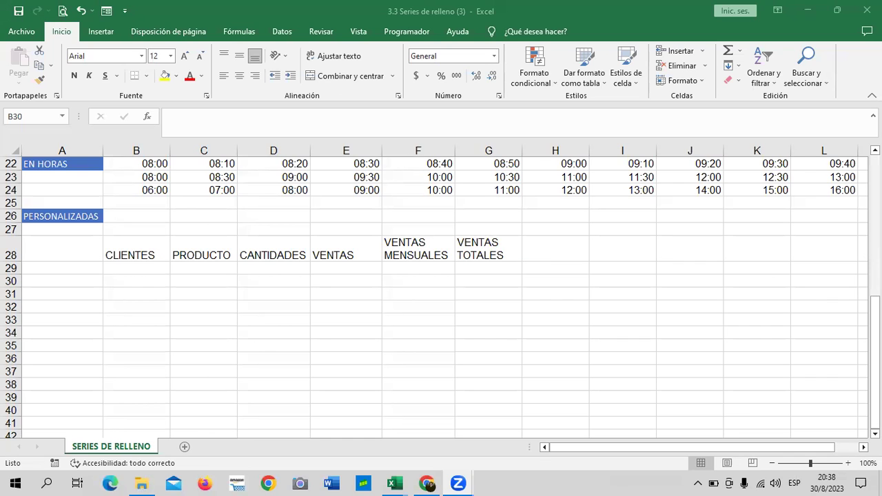
Step: Enter wrapped headers CODIGO DE EMPLEADO in B30 and NOMBRE DEL EMPLEADO in C30
click(145, 280)
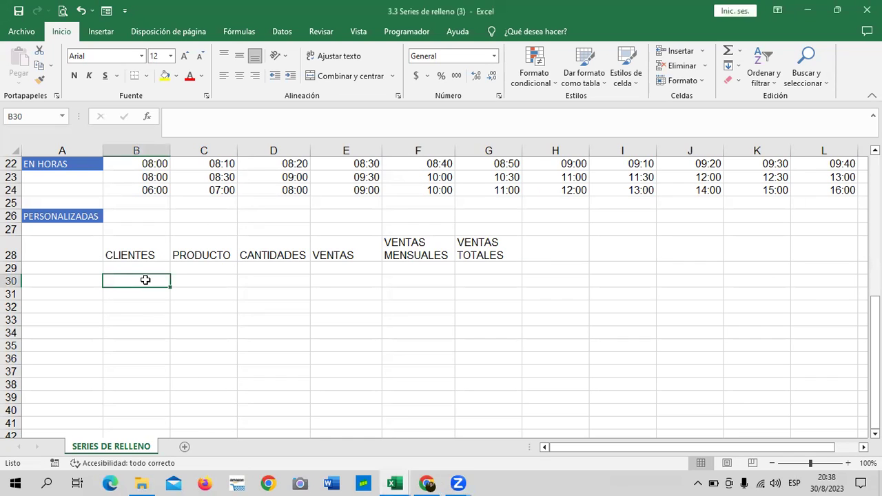
text(CODIGO DE EMPLEADO)
key(Tab)
click(141, 280)
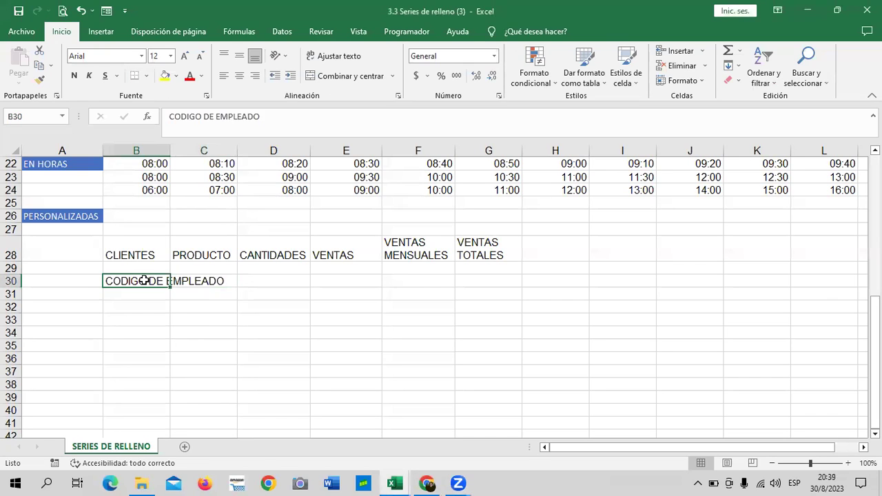
click(325, 55)
click(195, 289)
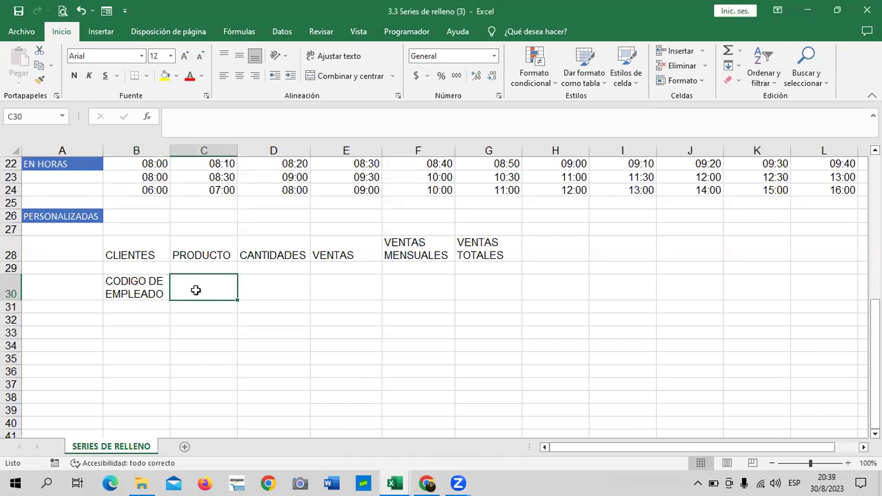
text(NOMBR)
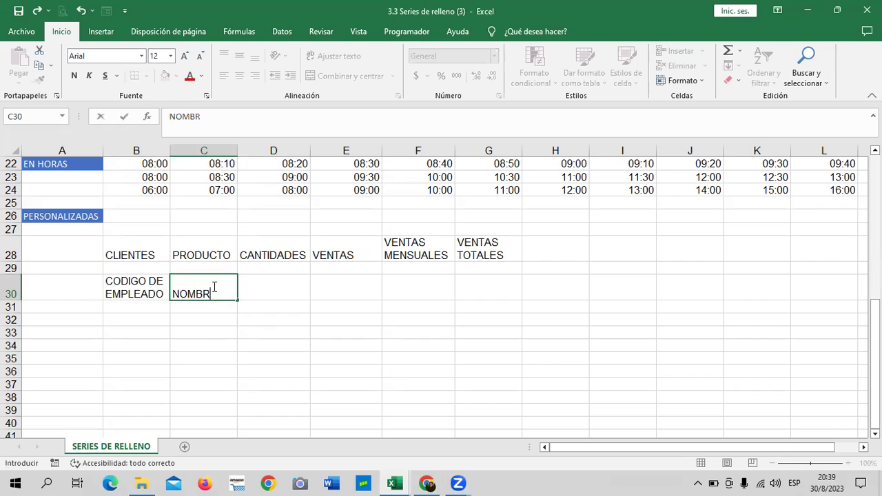
text(E DEL EMPLEADO)
key(Return)
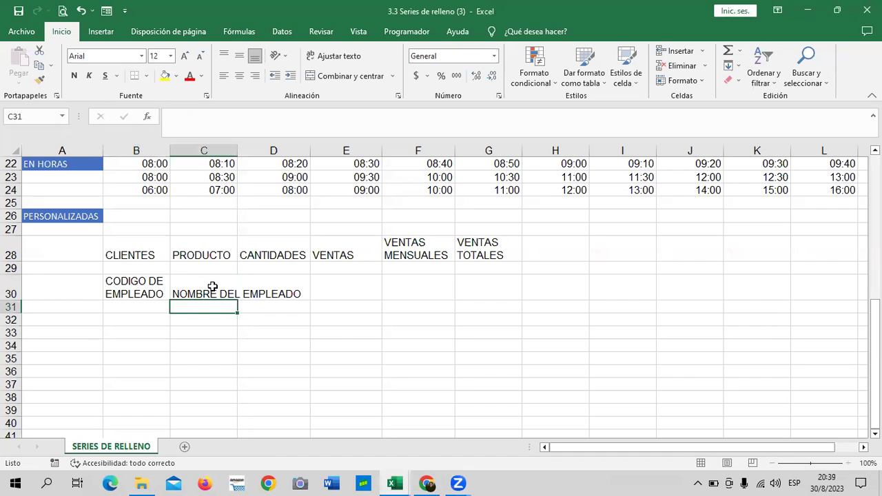
click(212, 286)
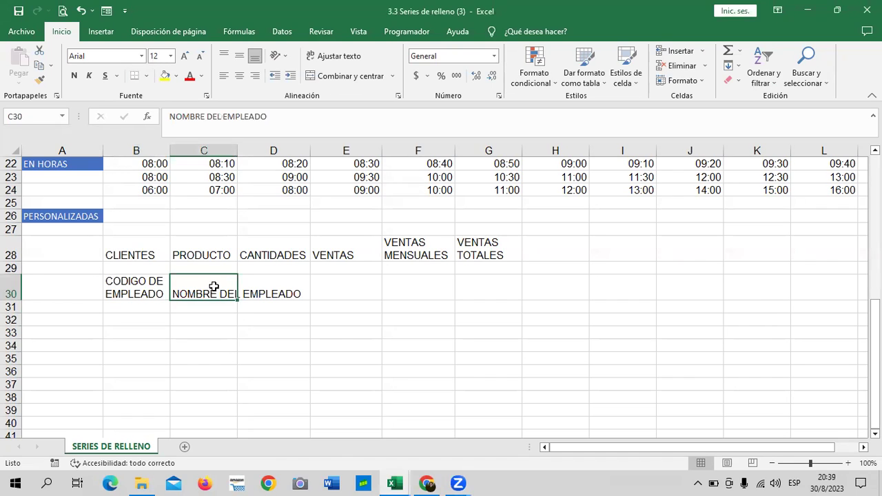
click(345, 61)
Step: Enter wrapped HORA DE ENTRADA in D30 and PERMISOS in E30
click(268, 297)
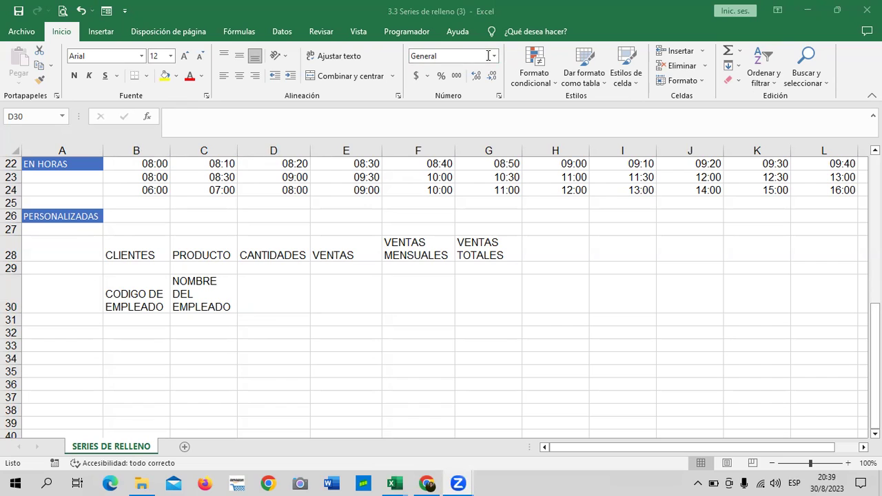
click(280, 297)
text(HO)
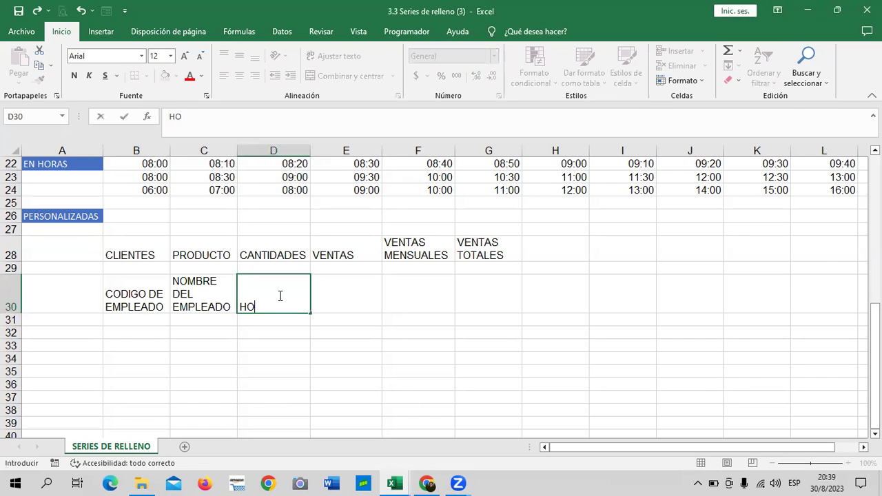
text(RA DE EB)
text(NTRADA)
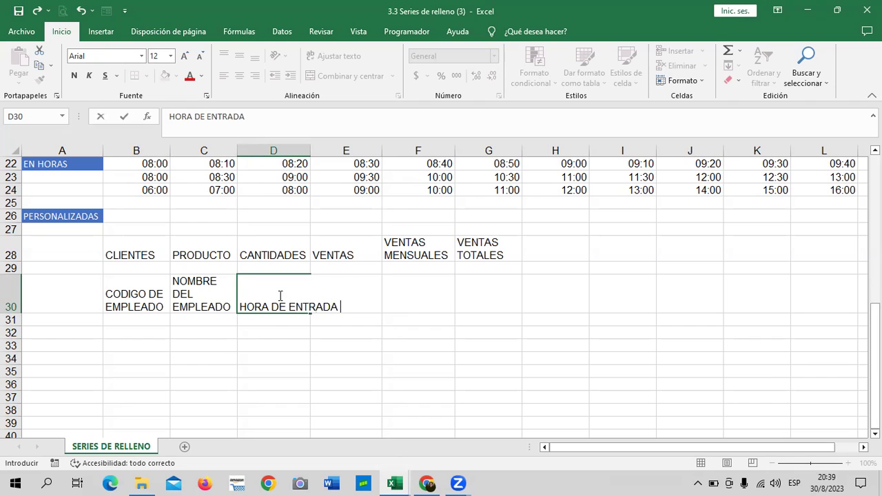
key(Return)
click(282, 295)
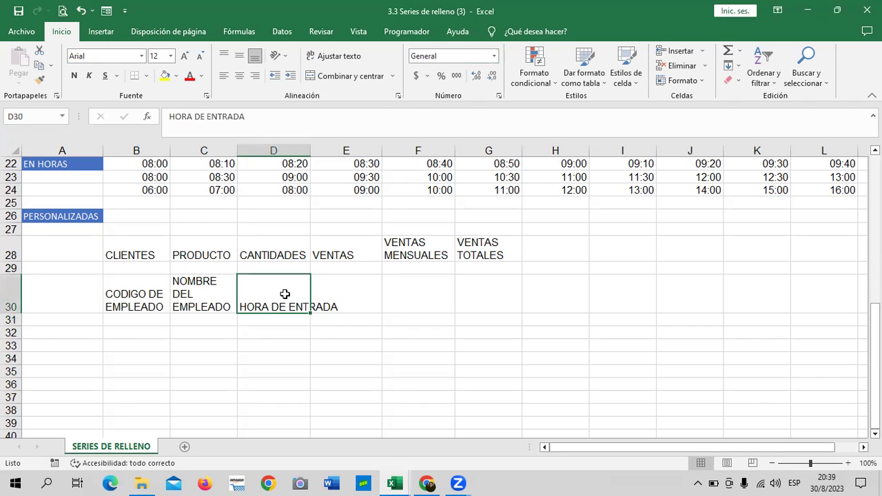
click(344, 58)
click(345, 294)
text(P)
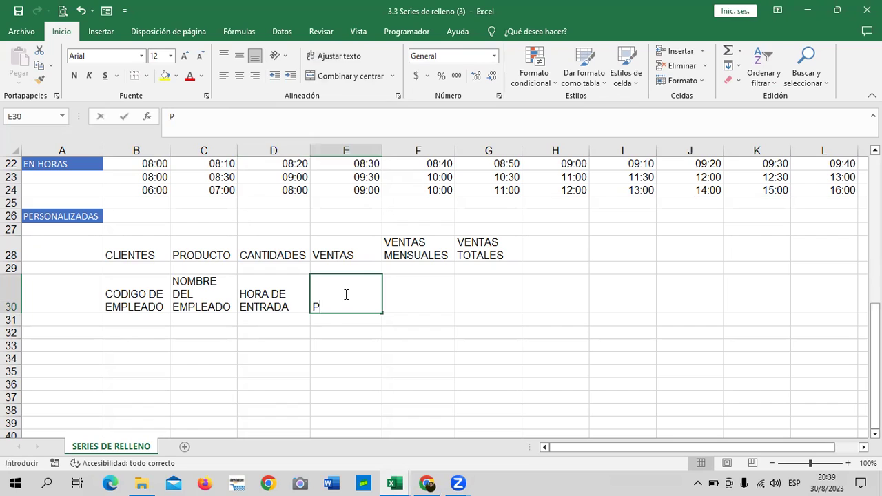
text(ERMISOS)
key(ctrl+Return)
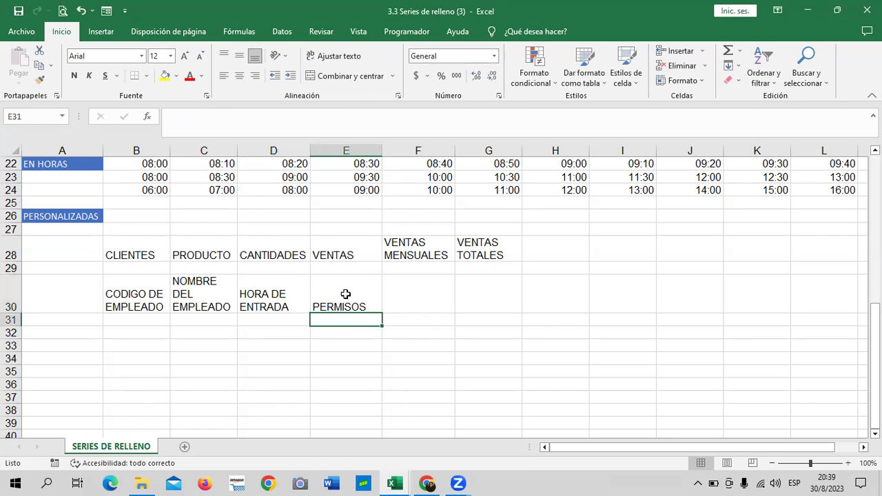
Step: Enter the LLEGADAS TARDES heading in F30
click(408, 305)
text(LLEGADAS TARDES)
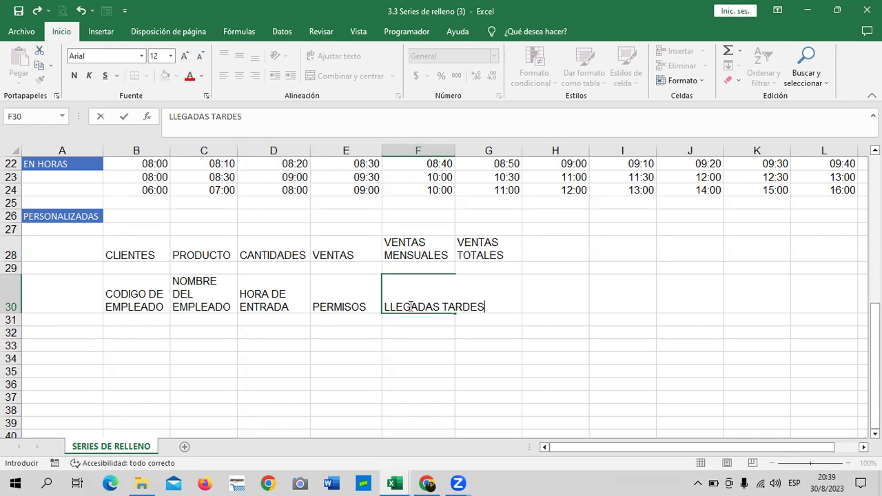
key(Return)
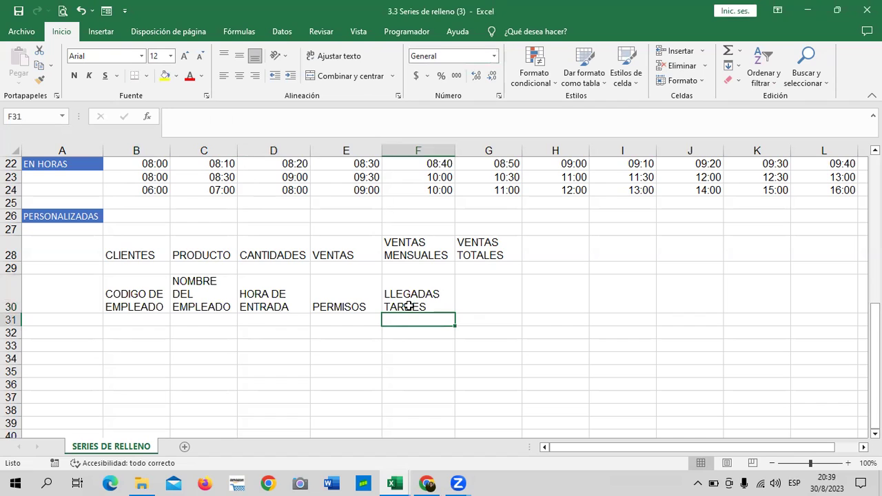
key(Up)
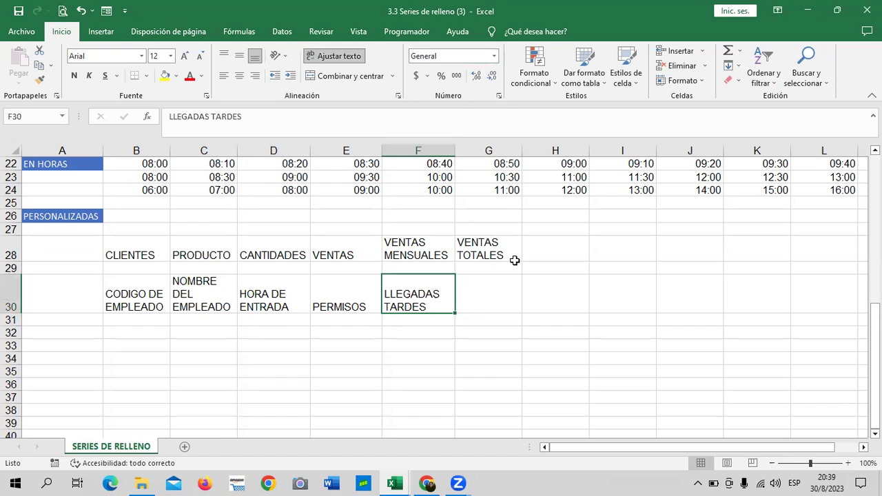
click(499, 284)
click(528, 85)
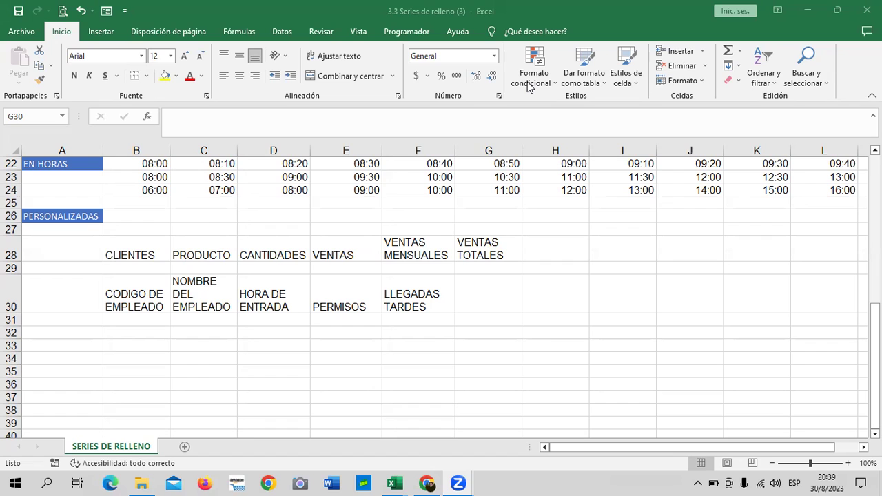
Step: Center the B30:G30 headers horizontally and check each header cell
click(495, 288)
drag(133, 290, 475, 296)
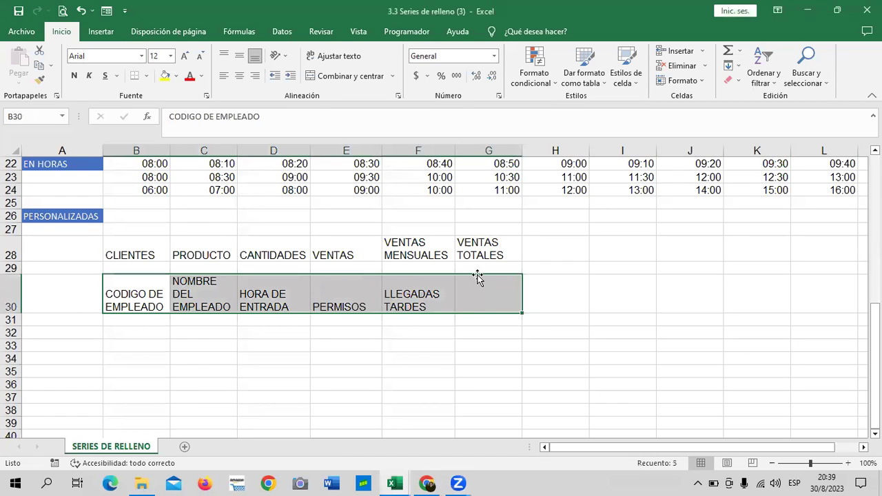
click(239, 75)
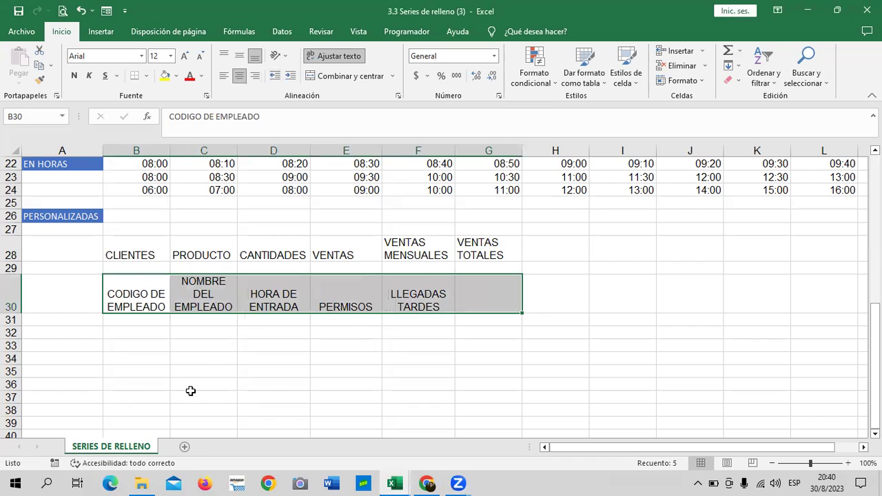
click(147, 298)
click(212, 286)
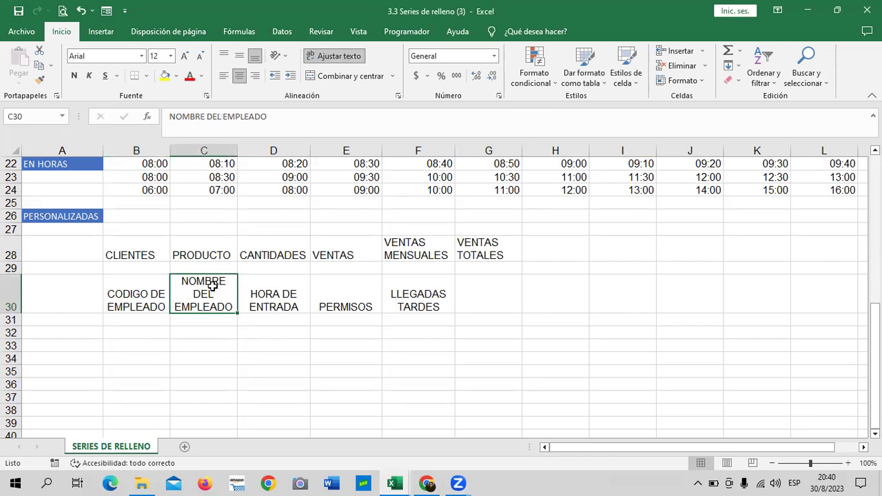
click(287, 290)
click(344, 299)
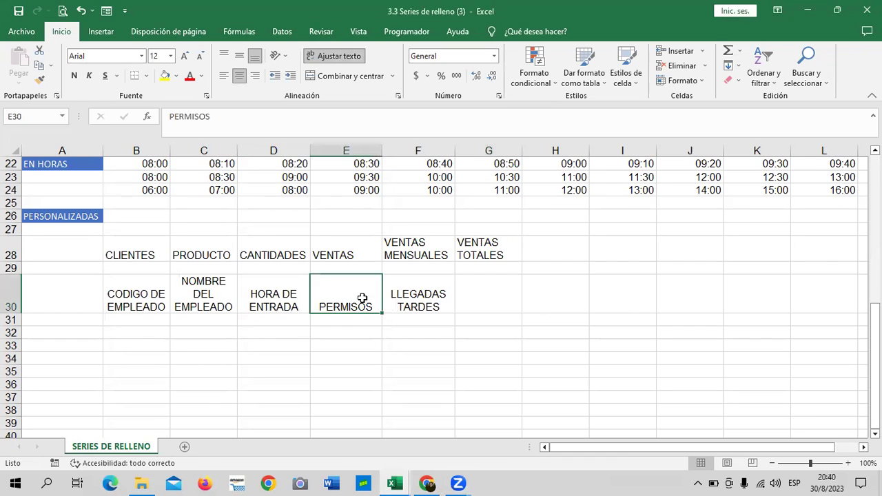
click(406, 303)
Step: Add wrapped HORA DE ALMUERZO in G30 and FALTAS in H30
click(510, 296)
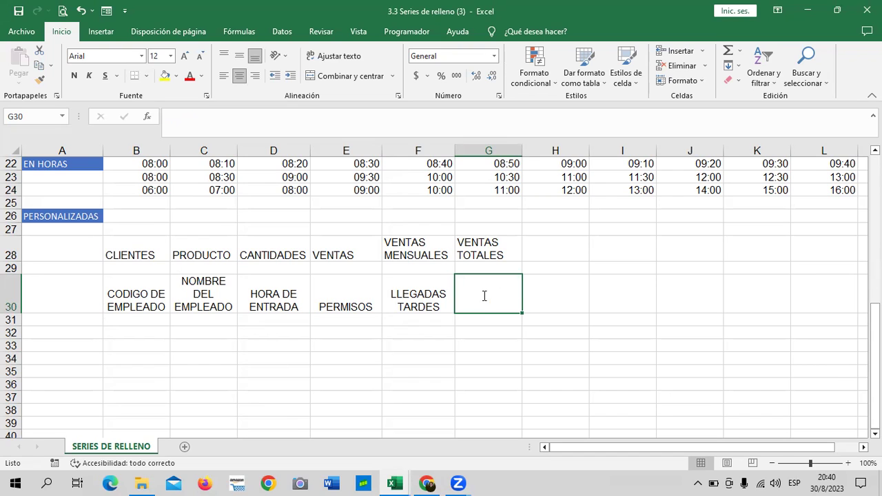
text(HORA DE AL)
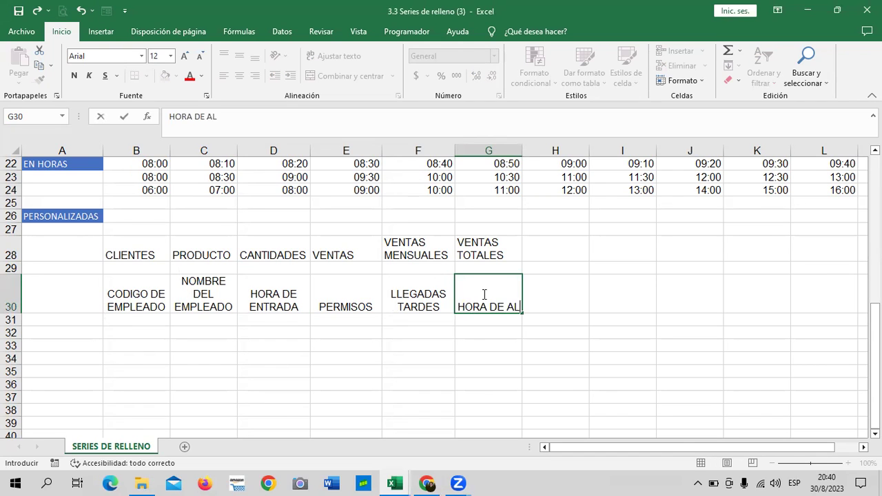
text(MUERZO)
click(484, 294)
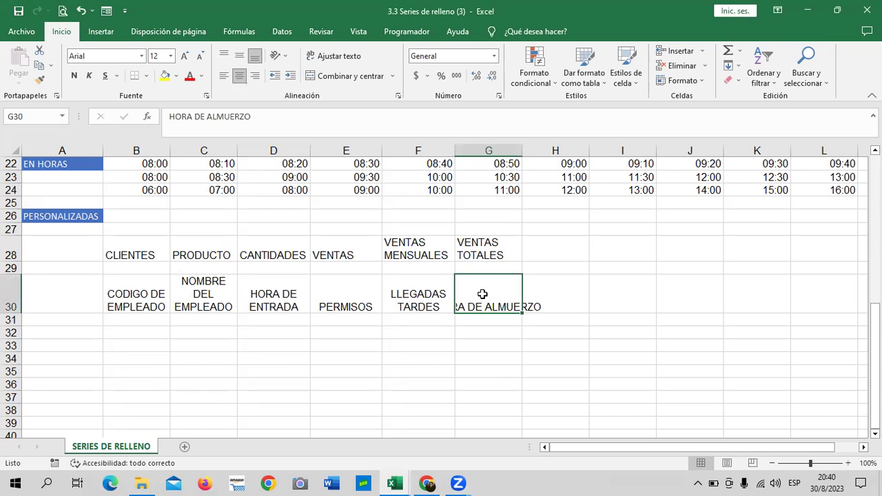
click(358, 60)
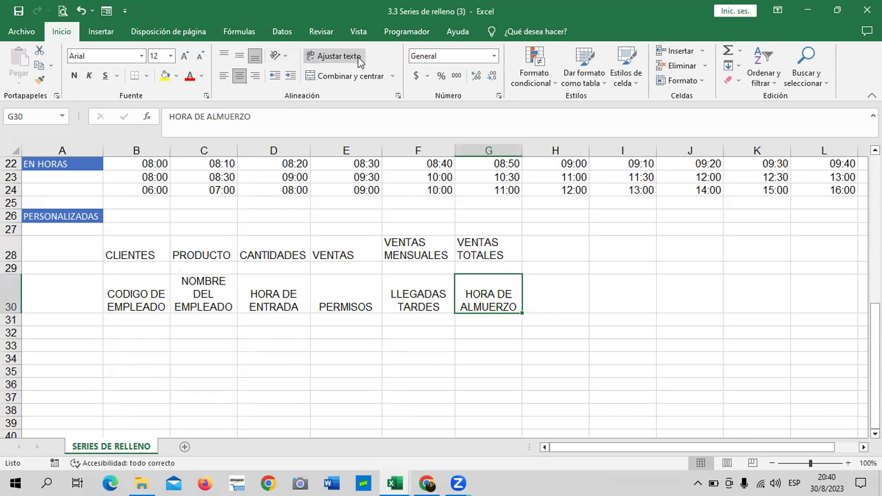
click(554, 298)
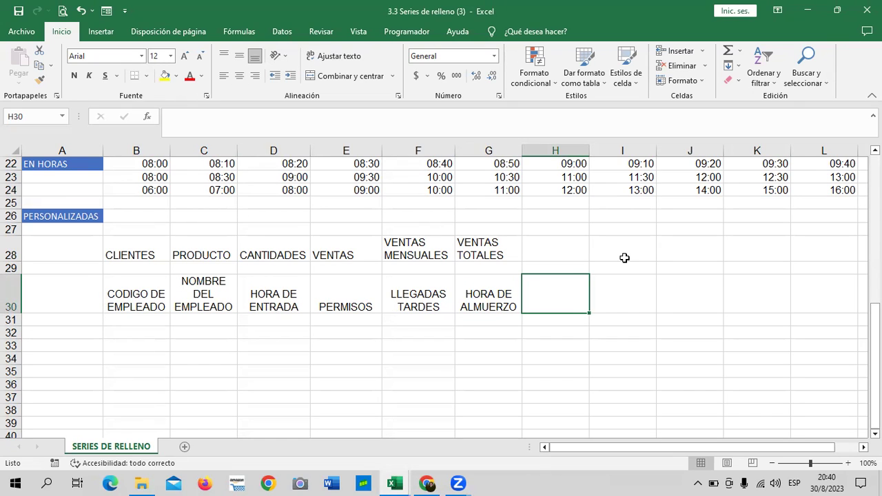
text(F)
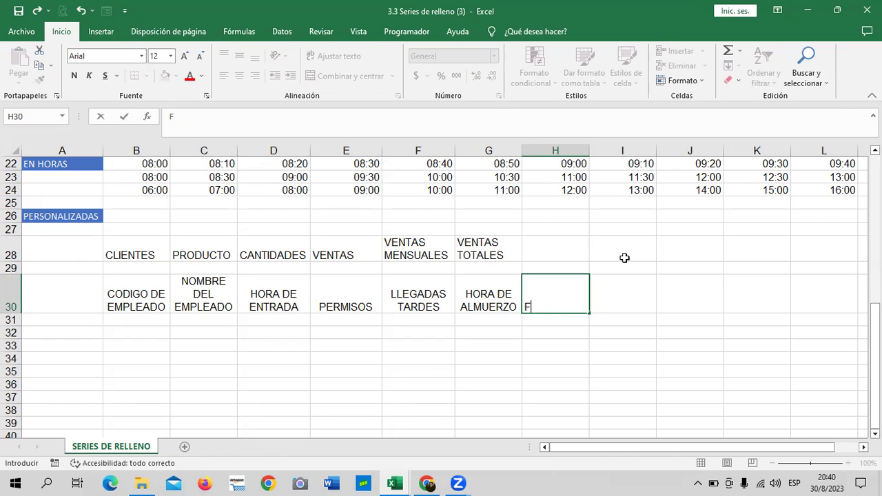
text(SLTAS)
key(Return)
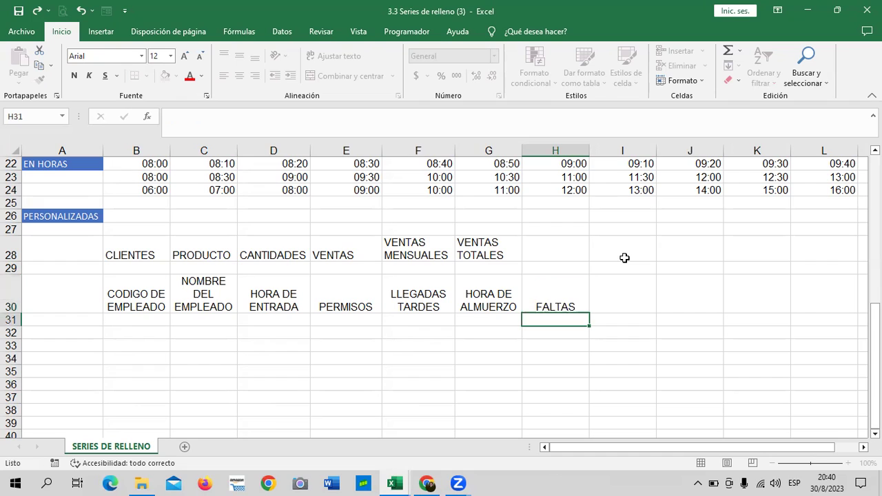
Step: Add HORAS EXTRAS in I30 and HORA DE SALIDA in J30, then select B30:J30
click(617, 305)
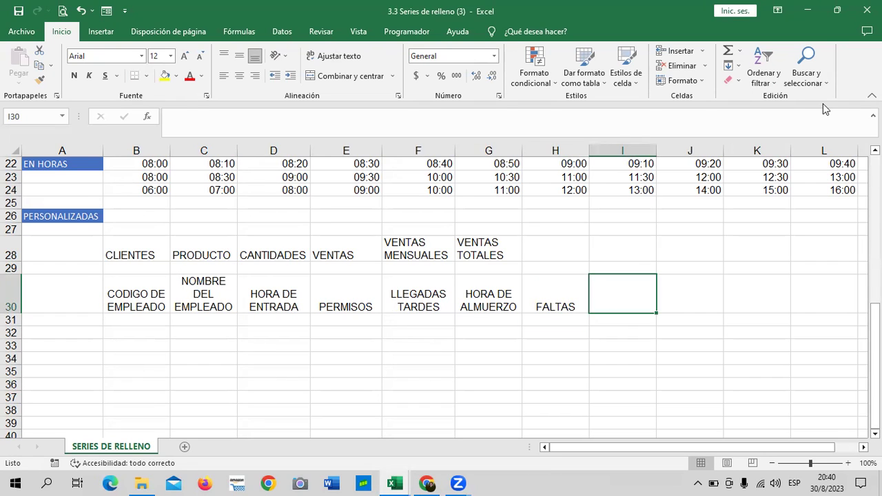
click(618, 290)
text(HORAS EXTRAS)
key(ctrl+Return)
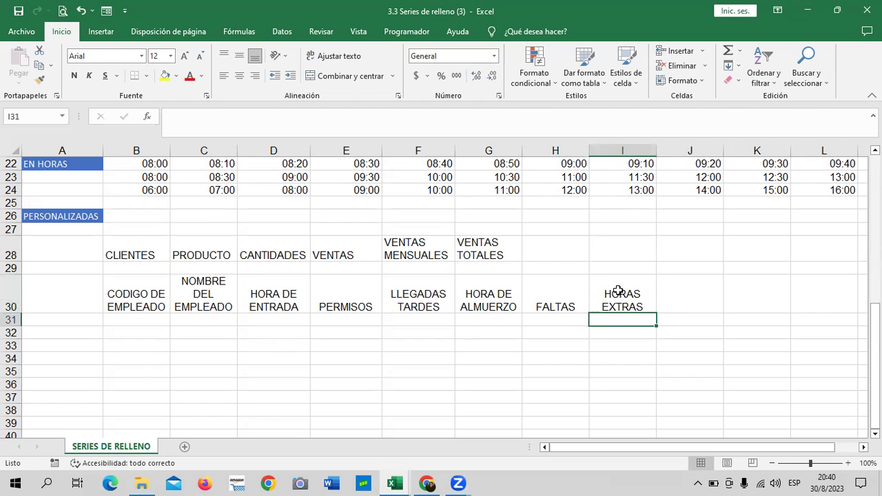
click(682, 291)
text(H)
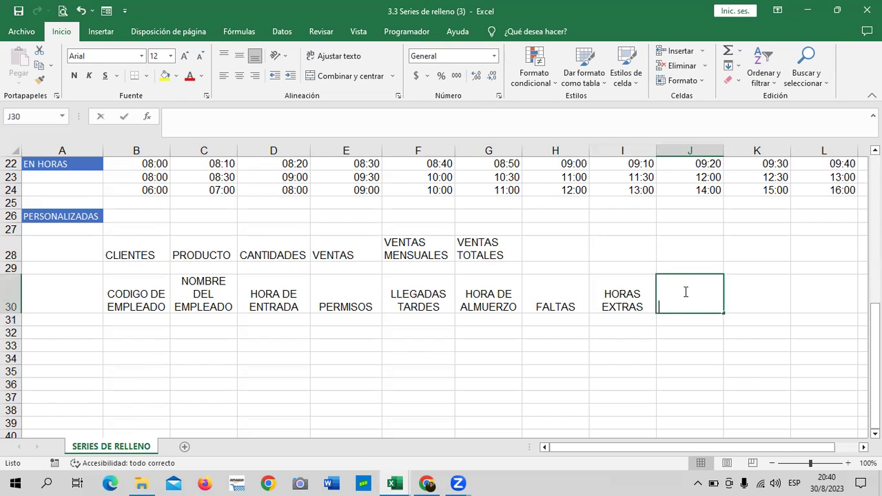
text(ORA DE SALIDA)
key(Return)
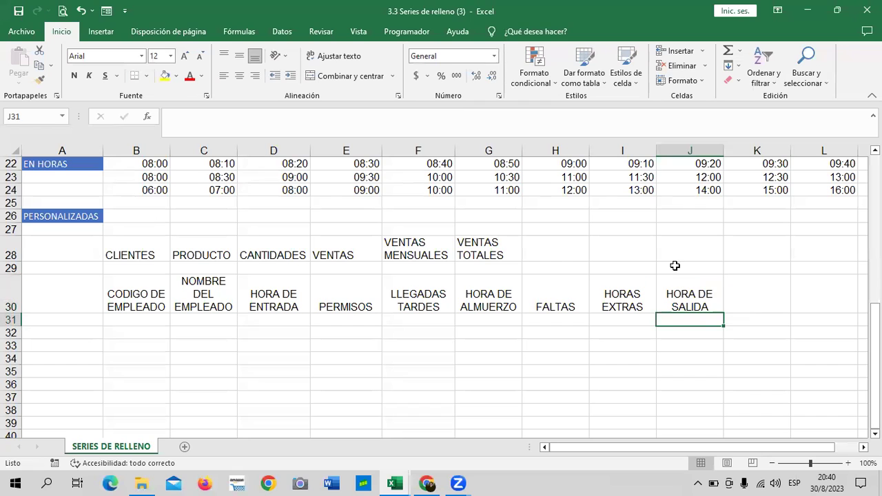
drag(124, 293, 550, 296)
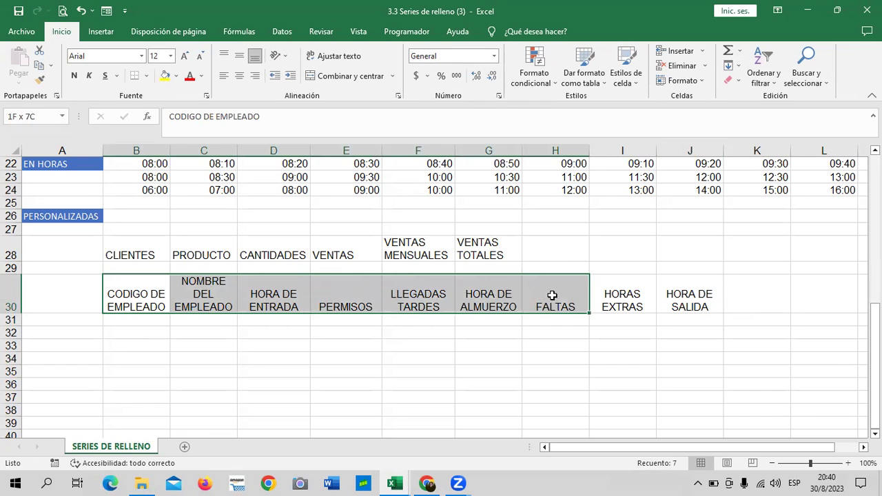
drag(550, 296, 699, 286)
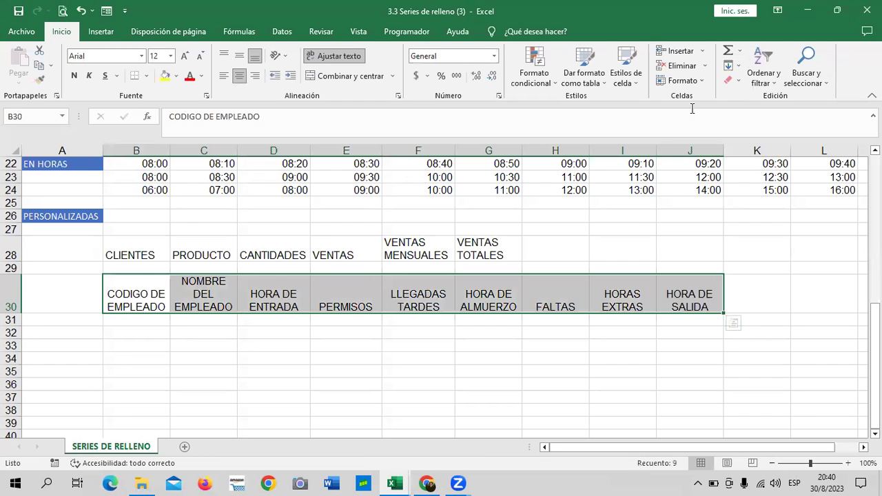
Step: Open Excel Options at the Avanzadas settings
click(23, 35)
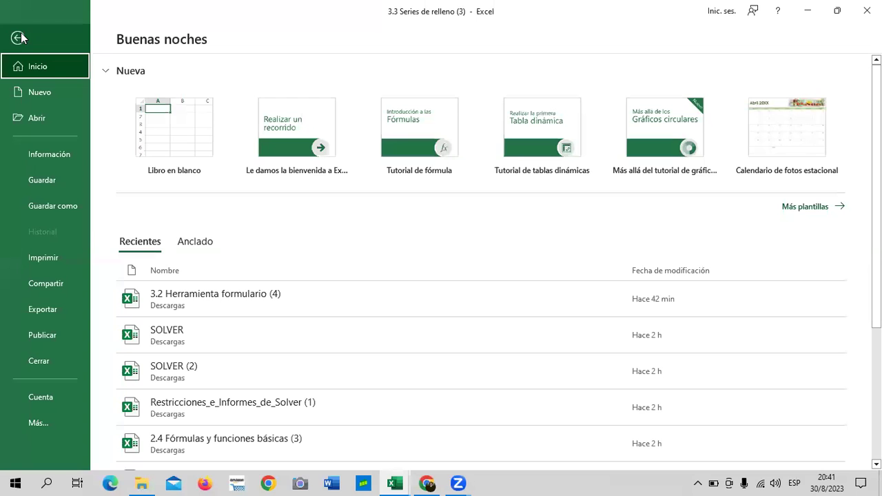
click(39, 423)
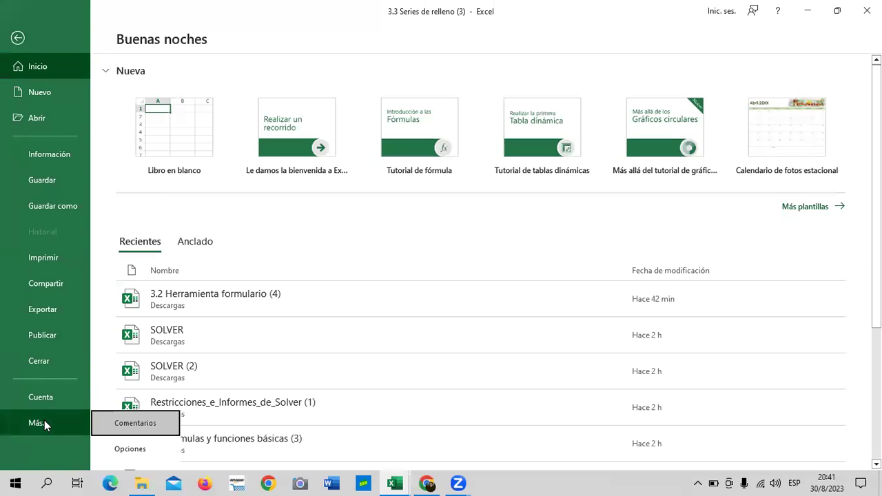
click(111, 448)
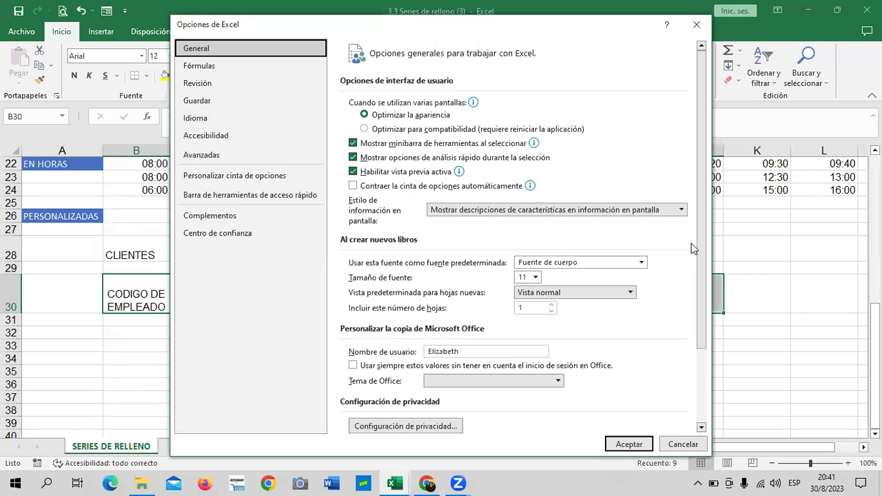
click(203, 156)
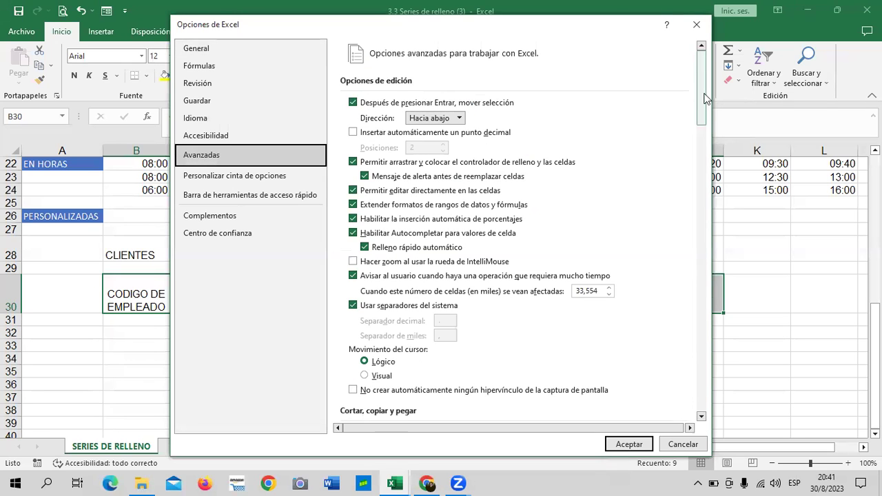
drag(704, 98, 703, 384)
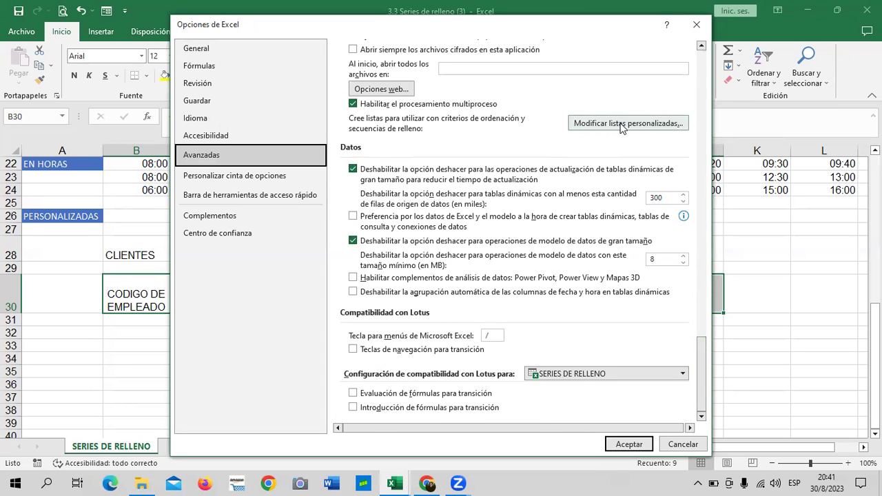
Step: Import $B$30:$J$30 as a new custom list and confirm with Aceptar twice
click(623, 128)
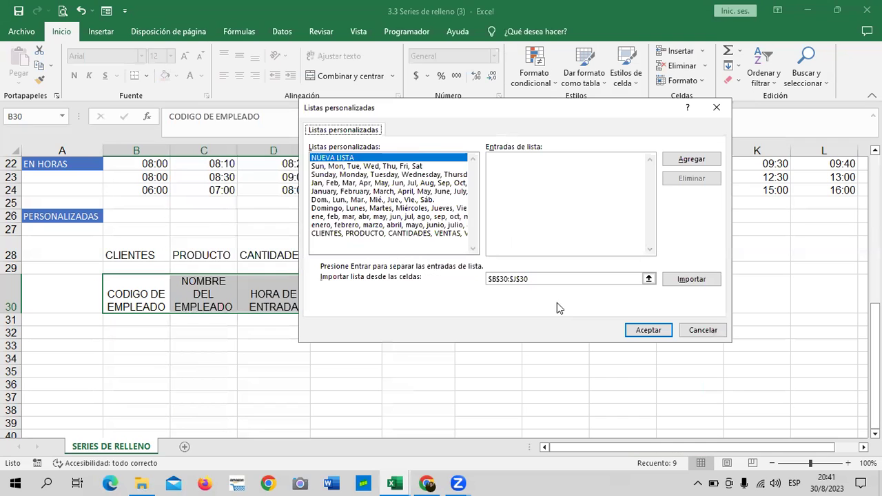
click(558, 279)
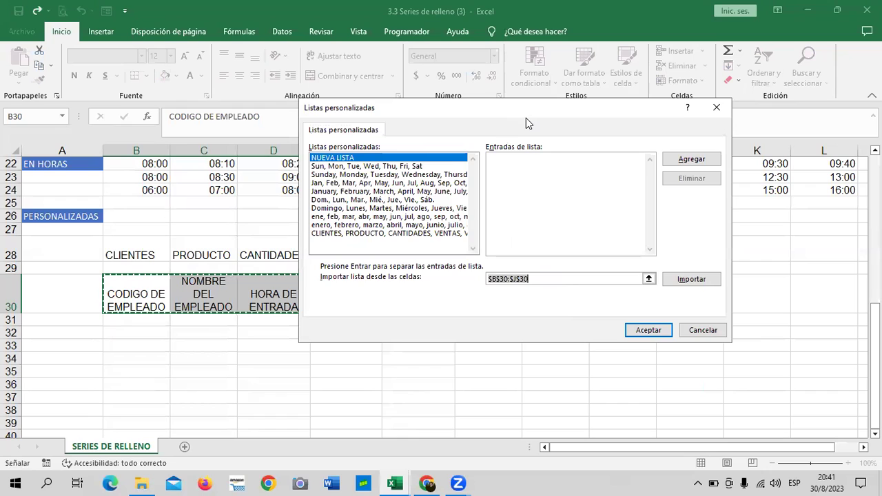
drag(526, 122, 549, 154)
click(573, 314)
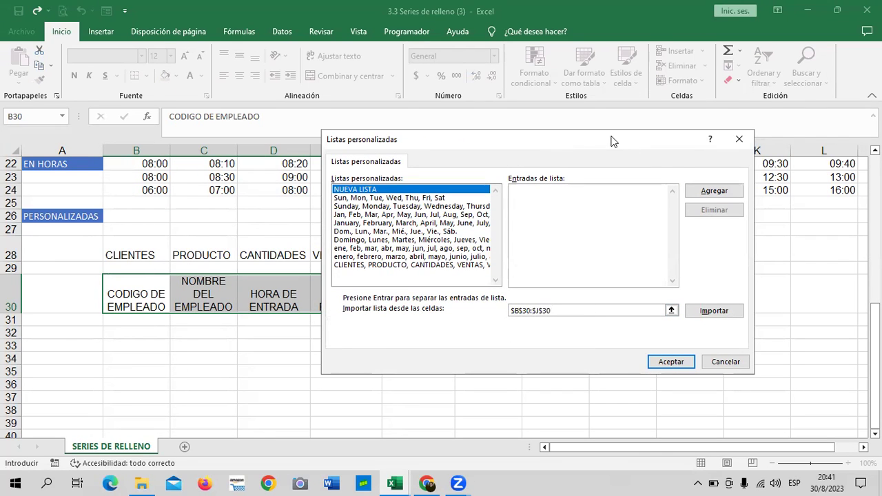
drag(602, 149, 519, 129)
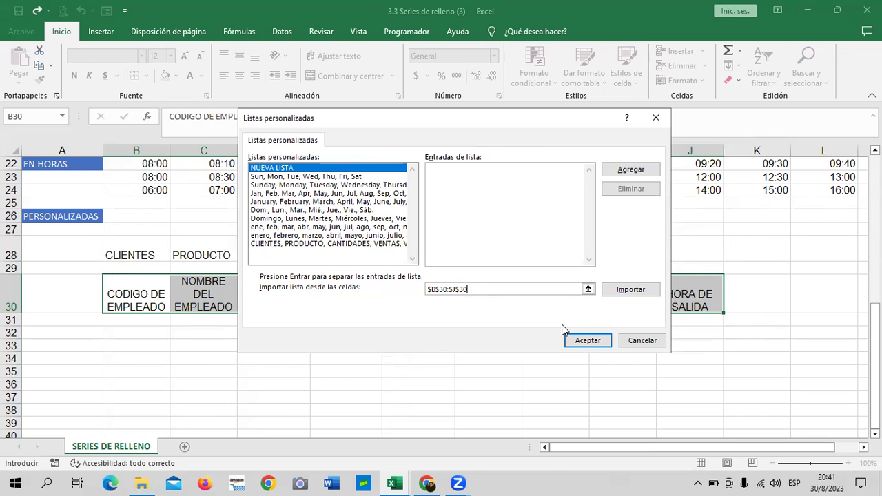
click(640, 293)
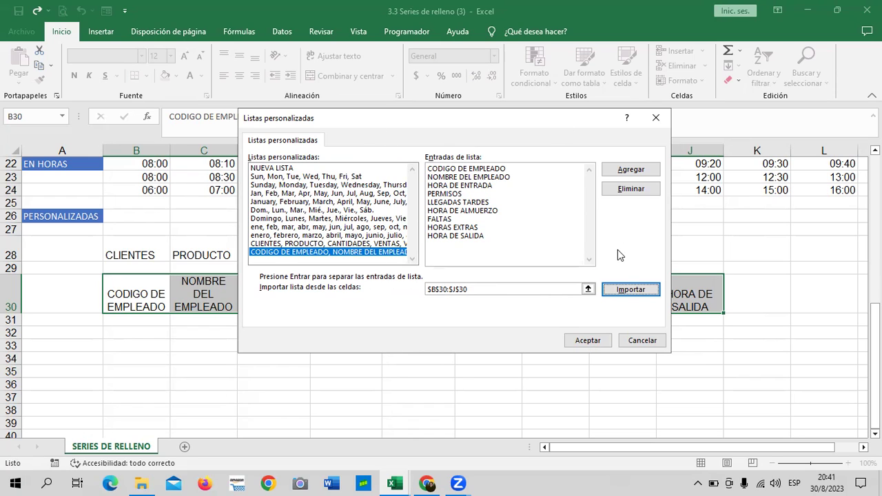
click(588, 340)
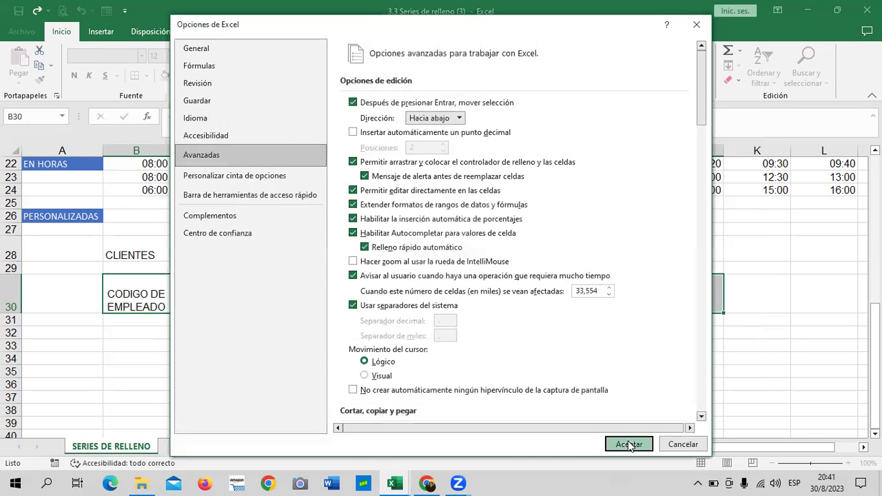
click(629, 444)
click(593, 370)
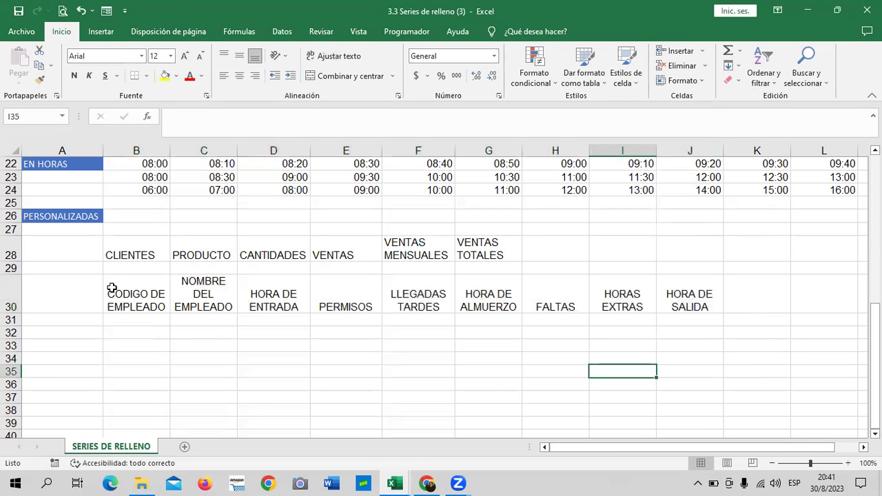
Step: Clear the existing headers in B30:J30
drag(111, 288, 673, 290)
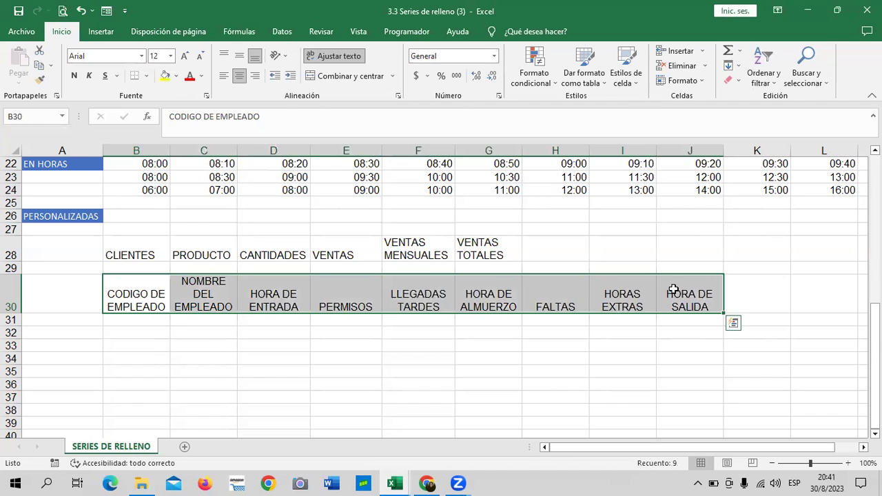
key(Delete)
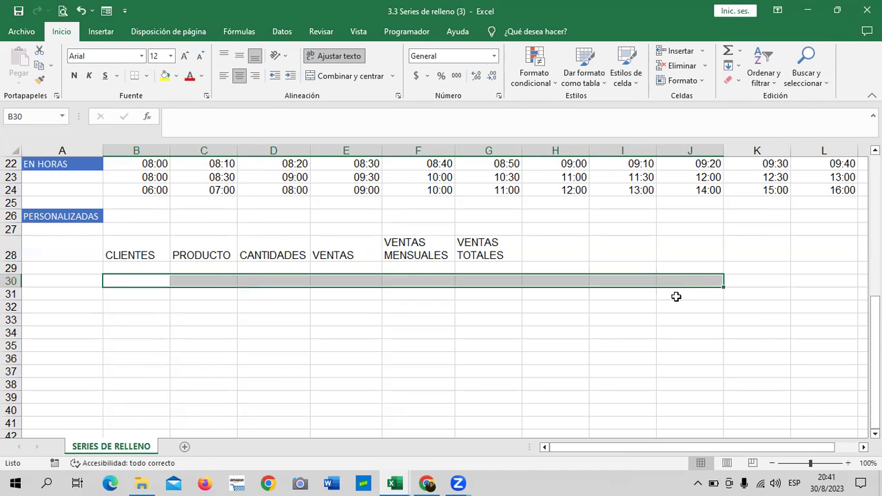
click(498, 347)
click(145, 305)
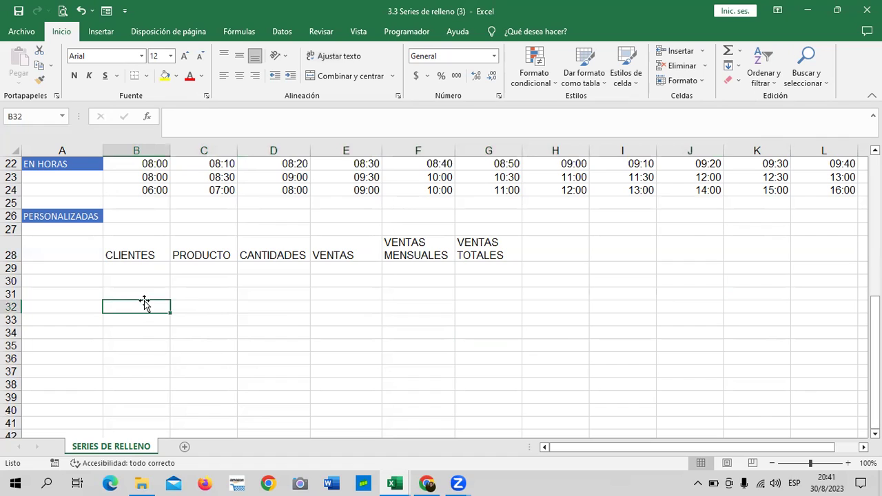
Step: Type CODIGO DE EMPLEADO in B30 and fill the custom series across to L30
click(142, 285)
text(CODIGO DE EMPLEADO)
key(Return)
click(143, 284)
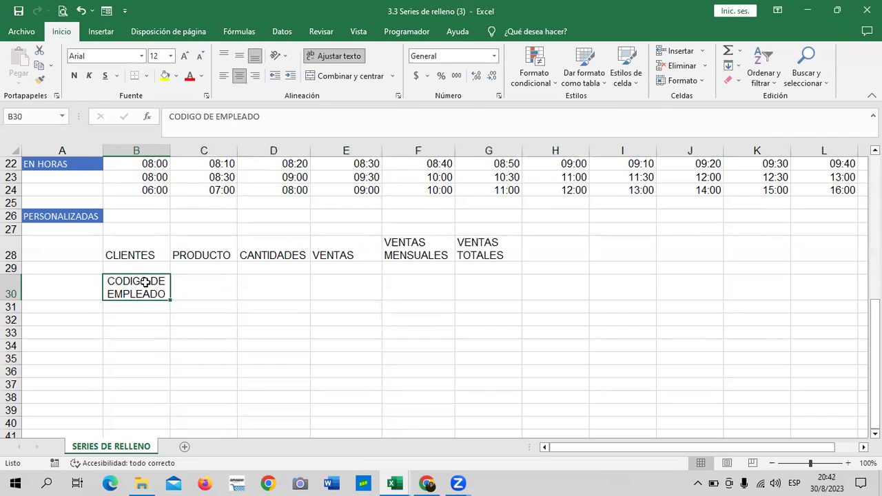
drag(172, 301, 300, 298)
drag(368, 295, 841, 289)
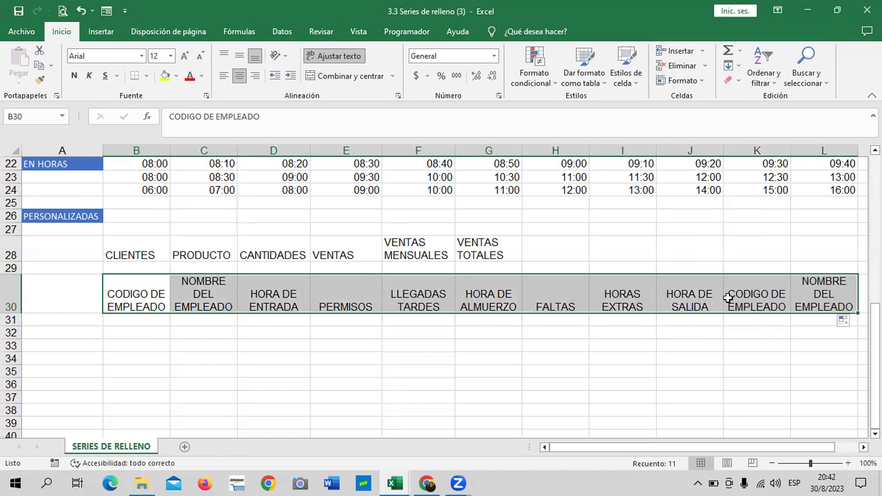
Step: Compare K30 with B30 to confirm the series restarts with CODIGO DE EMPLEADO
click(772, 289)
click(138, 293)
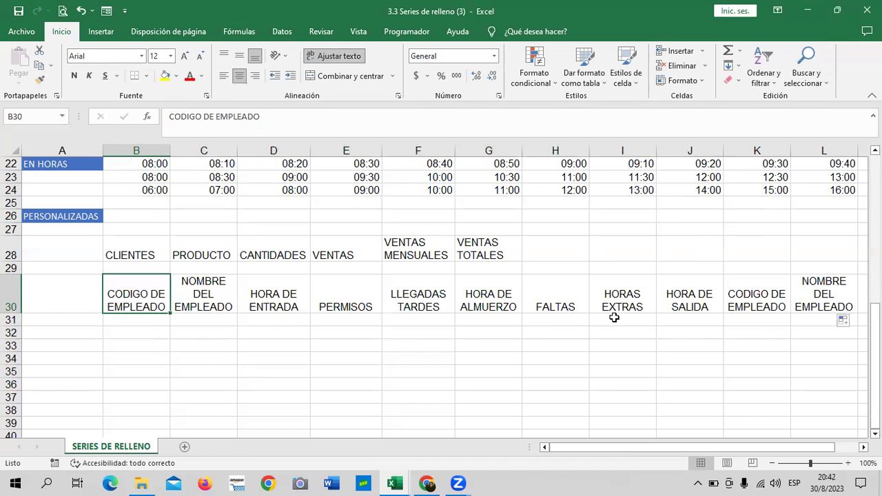
click(749, 296)
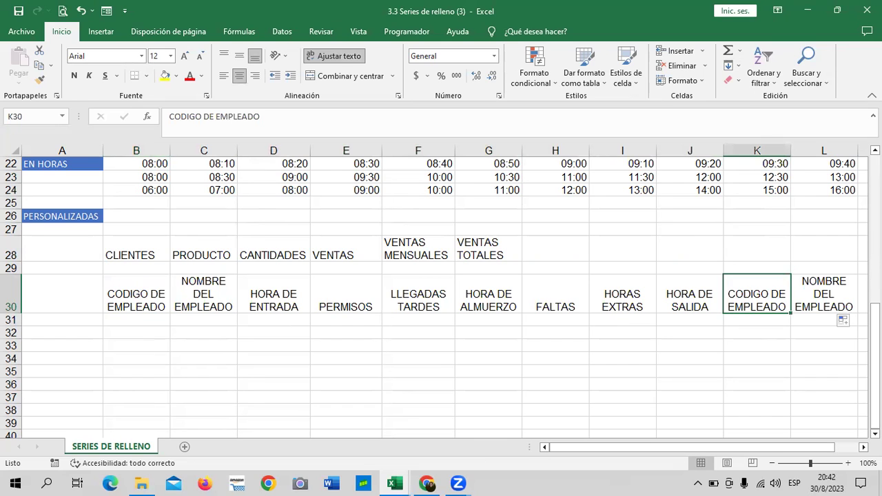
click(130, 336)
text(HORA)
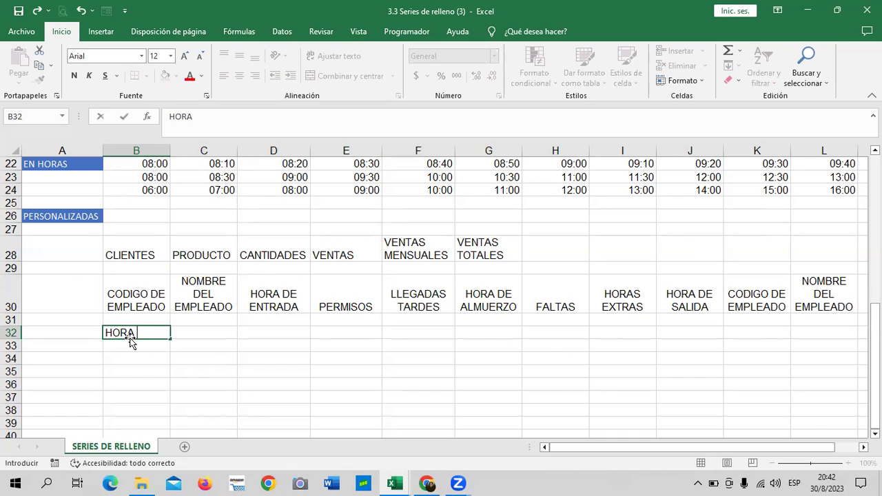
text(ENTRADA)
key(Return)
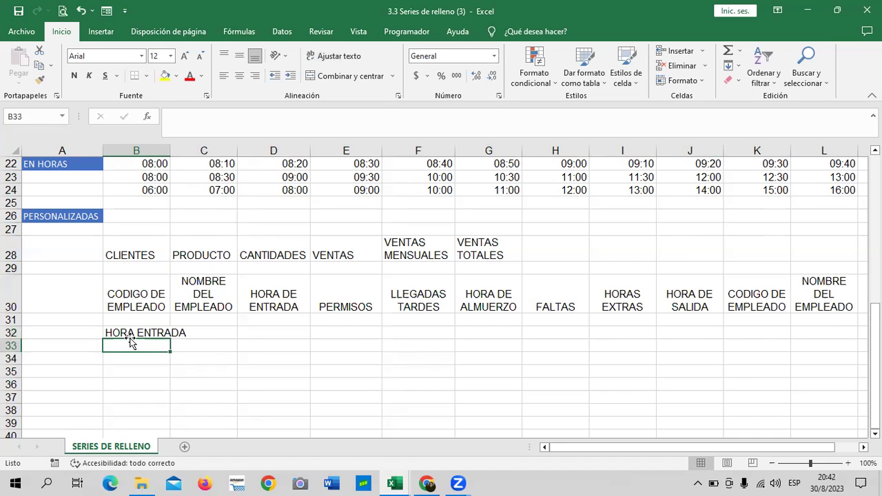
click(127, 333)
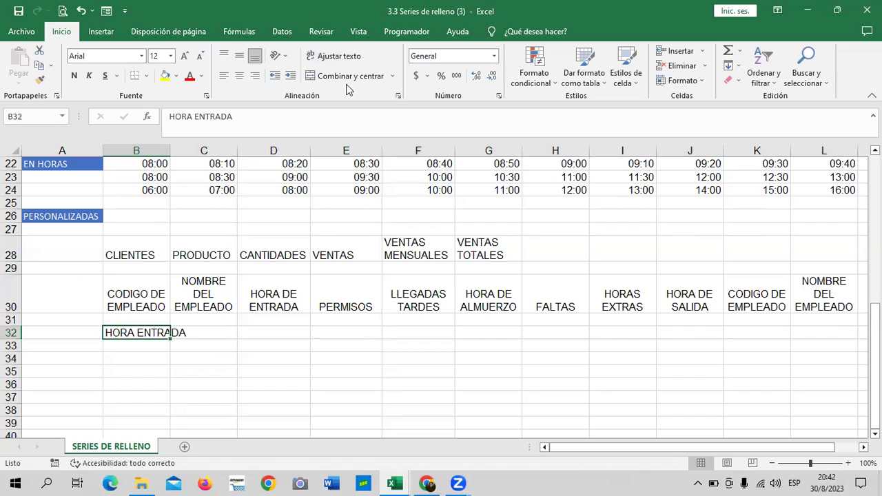
click(336, 55)
mouse_move(171, 351)
mouse_down()
mouse_move(768, 344)
mouse_move(642, 368)
mouse_move(346, 380)
mouse_move(183, 372)
mouse_move(174, 353)
mouse_up()
click(214, 337)
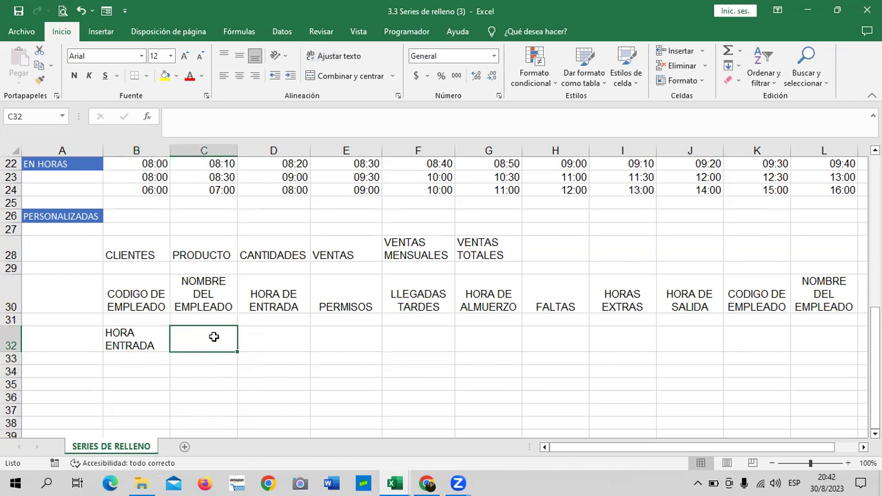
text(PERMISOS)
key(Return)
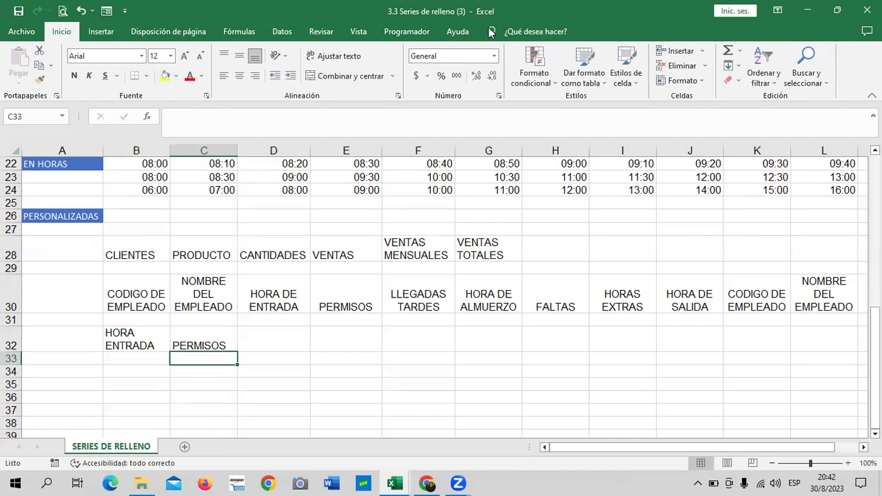
drag(145, 337, 184, 338)
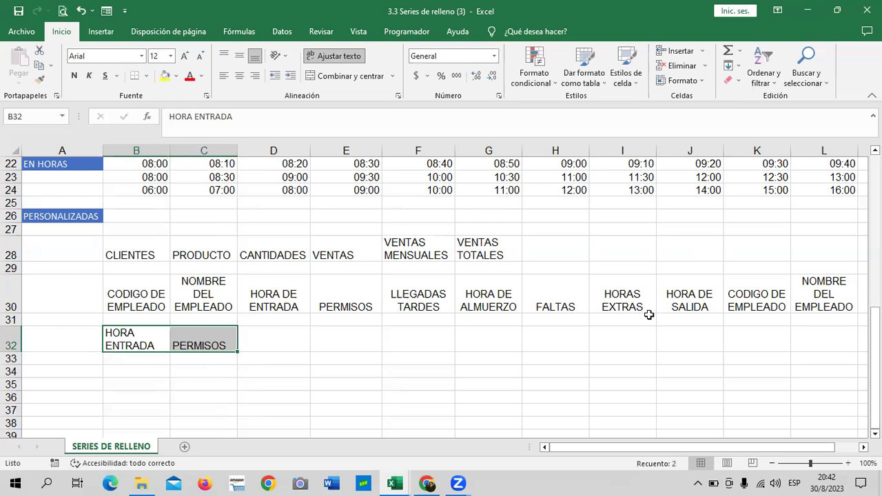
mouse_move(238, 352)
mouse_down()
mouse_move(481, 348)
mouse_move(305, 348)
mouse_up()
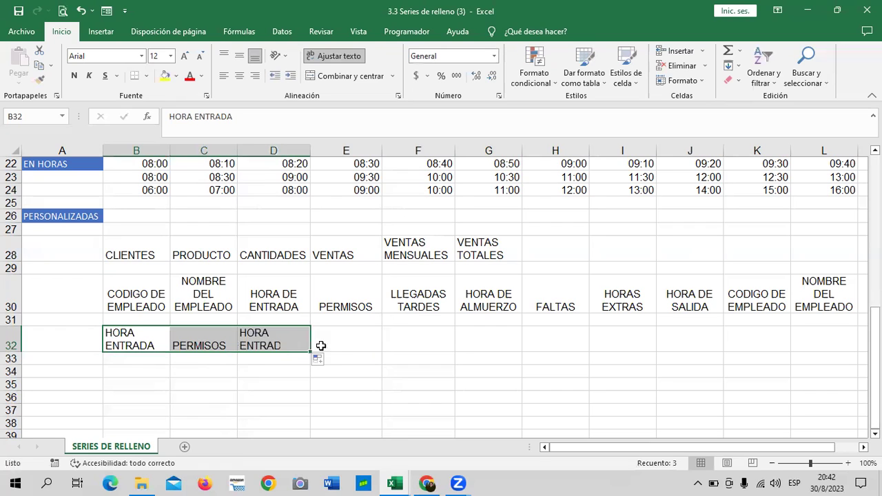
click(358, 342)
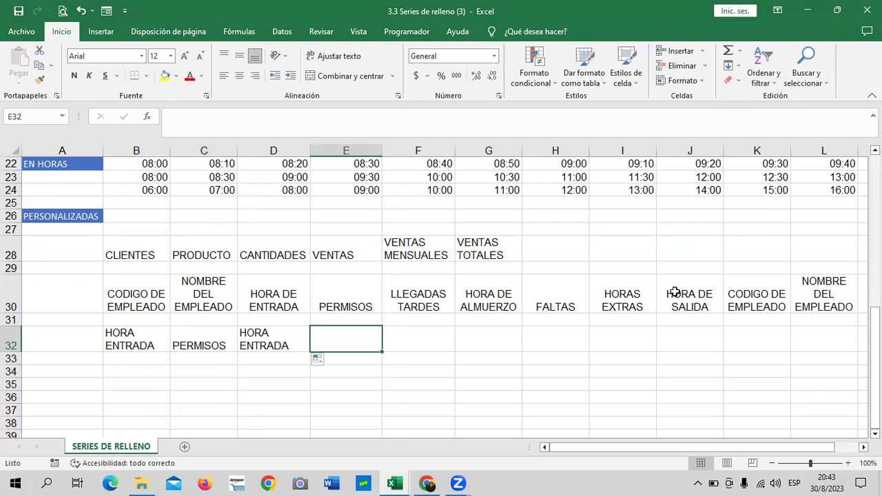
click(256, 342)
key(Delete)
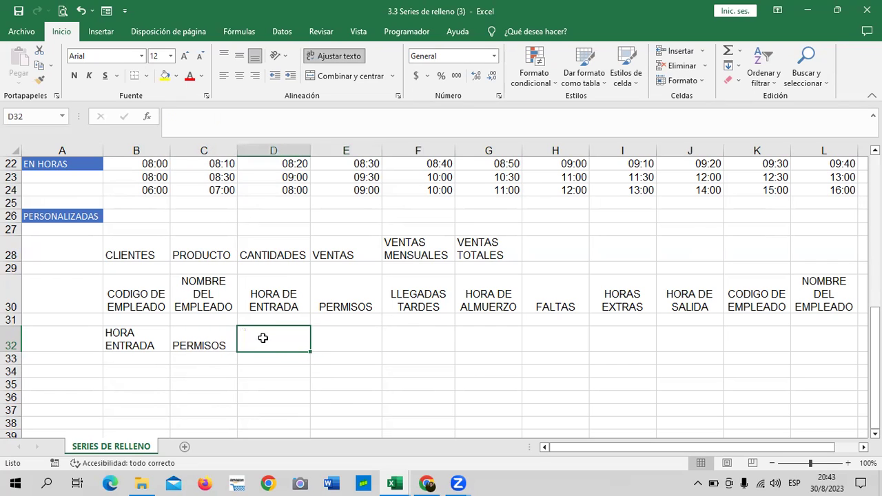
click(140, 336)
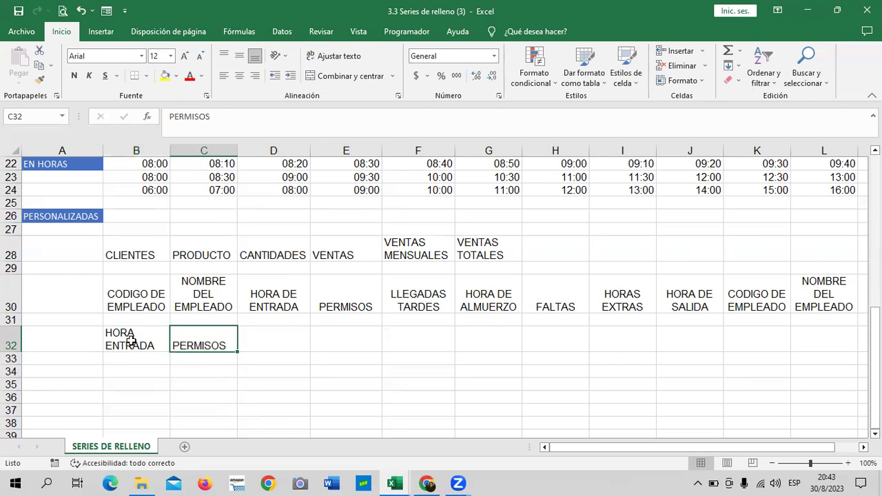
drag(126, 340, 182, 345)
drag(238, 354, 279, 353)
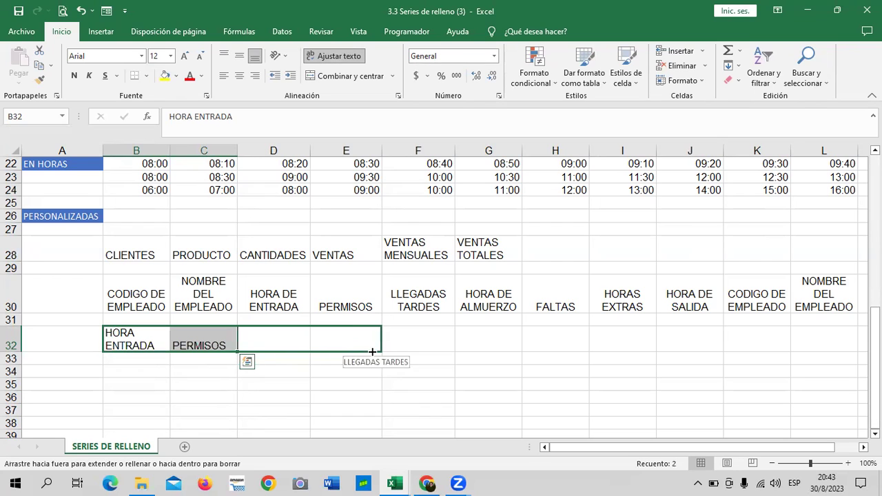
drag(280, 352, 238, 351)
click(124, 346)
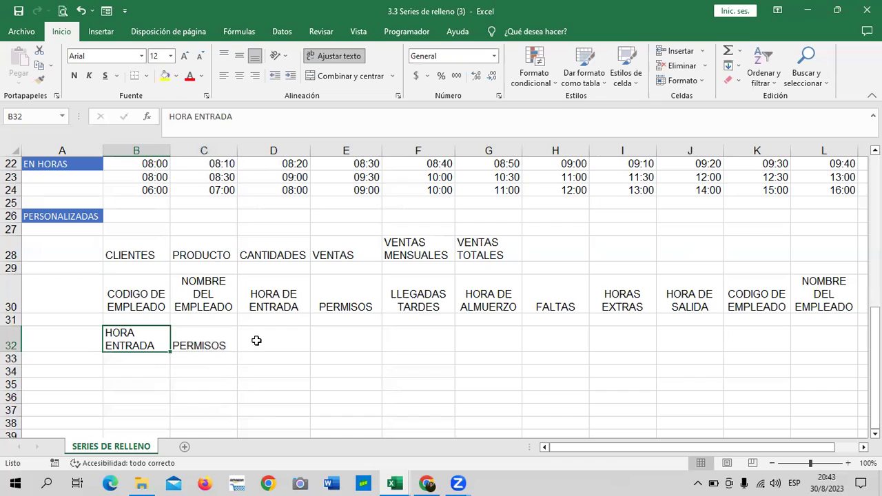
drag(117, 346, 187, 343)
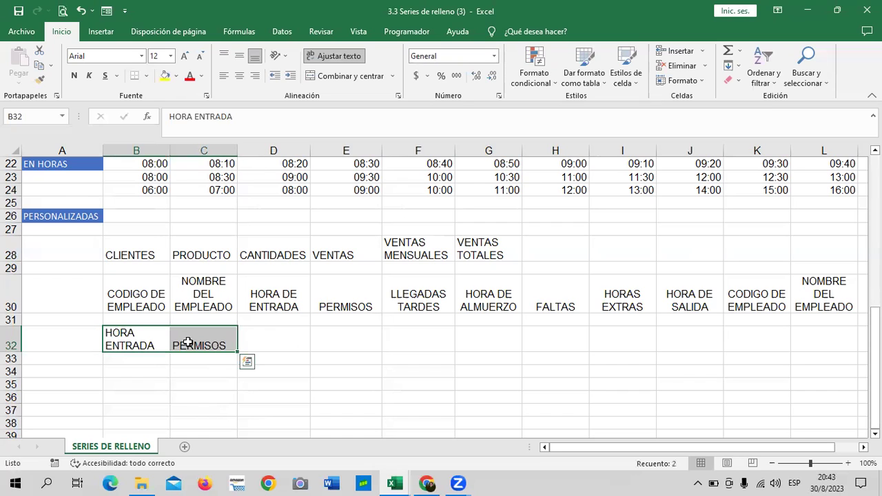
key(Delete)
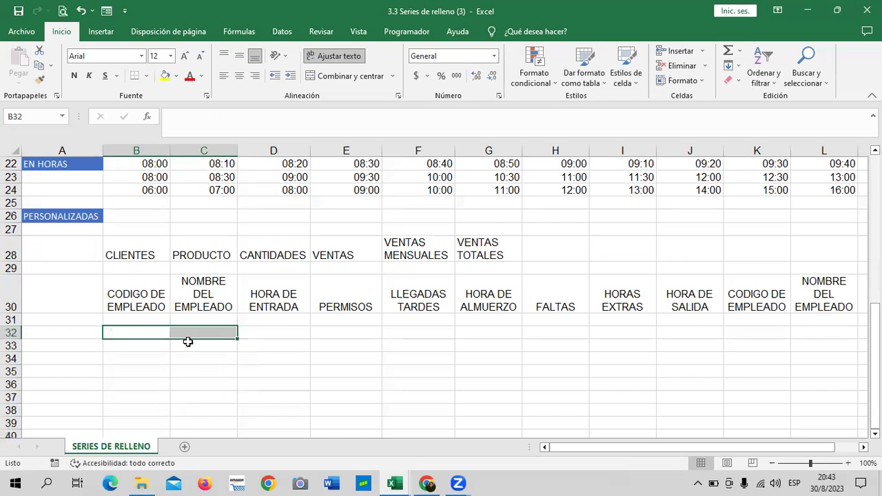
click(384, 381)
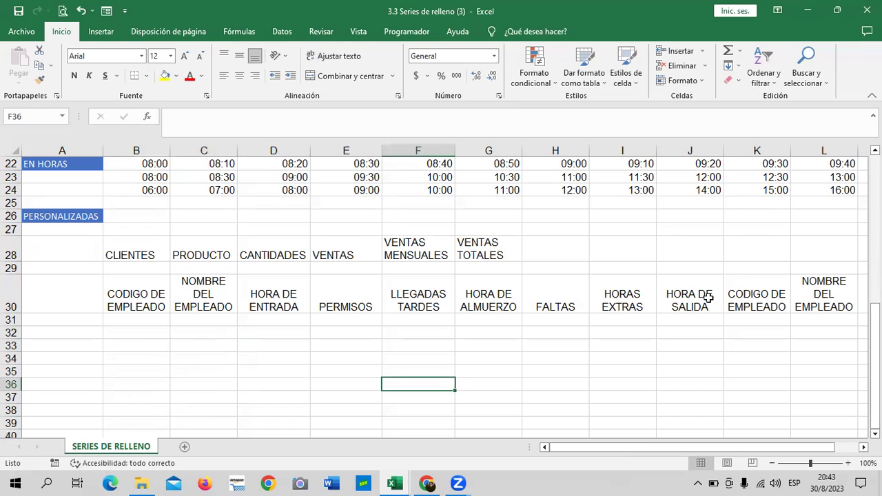
Step: Give headers B30:L30 the orange Énfasis2 cell style and Todos los bordes borders
drag(154, 296, 827, 293)
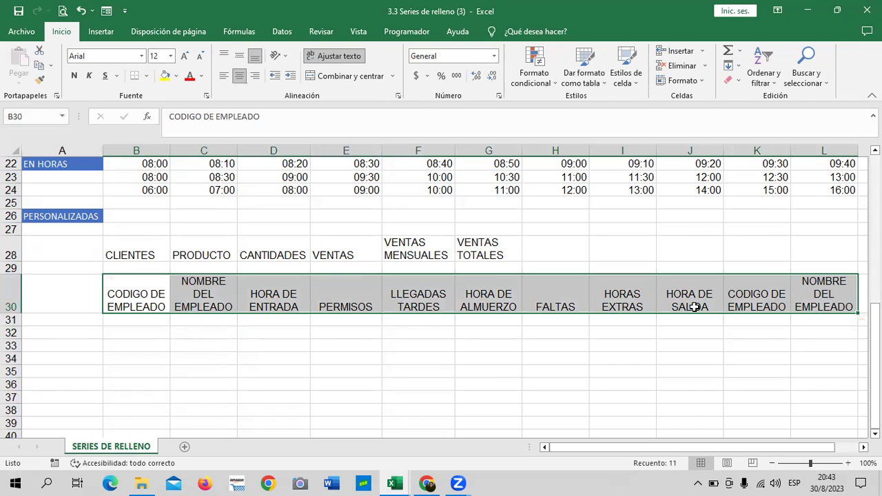
mouse_move(134, 296)
mouse_down()
mouse_move(275, 310)
mouse_move(845, 294)
mouse_up()
click(635, 80)
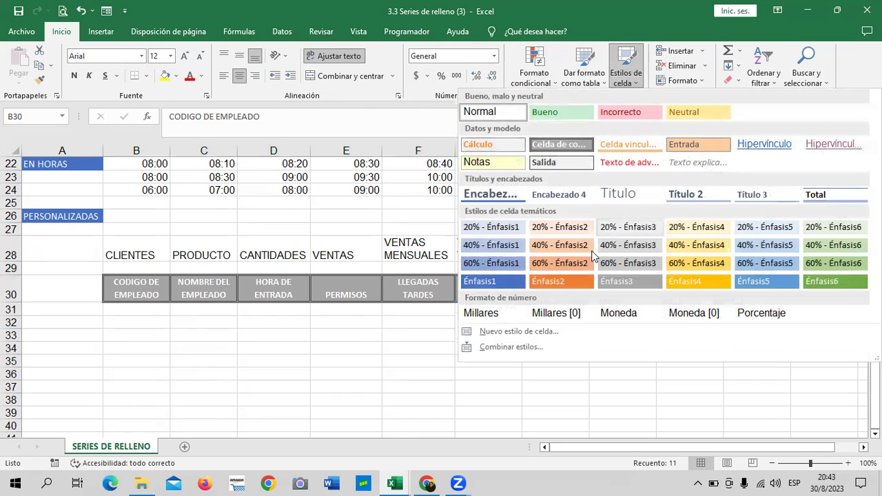
click(571, 278)
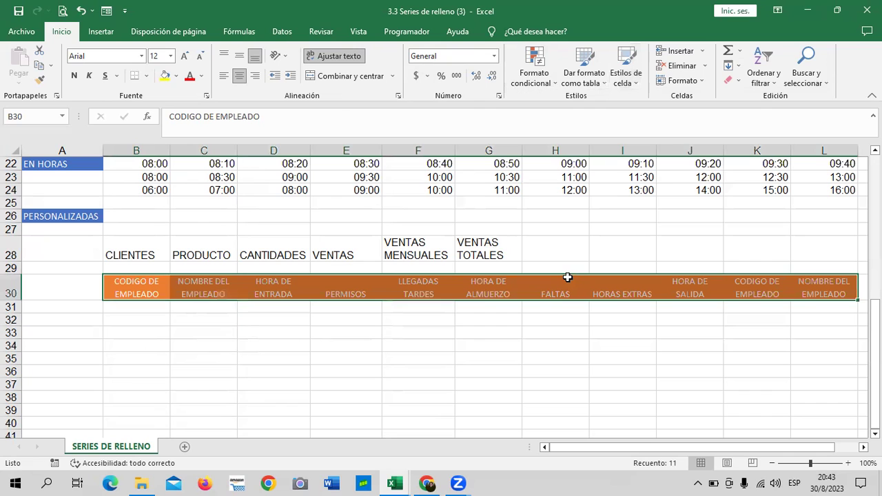
click(145, 74)
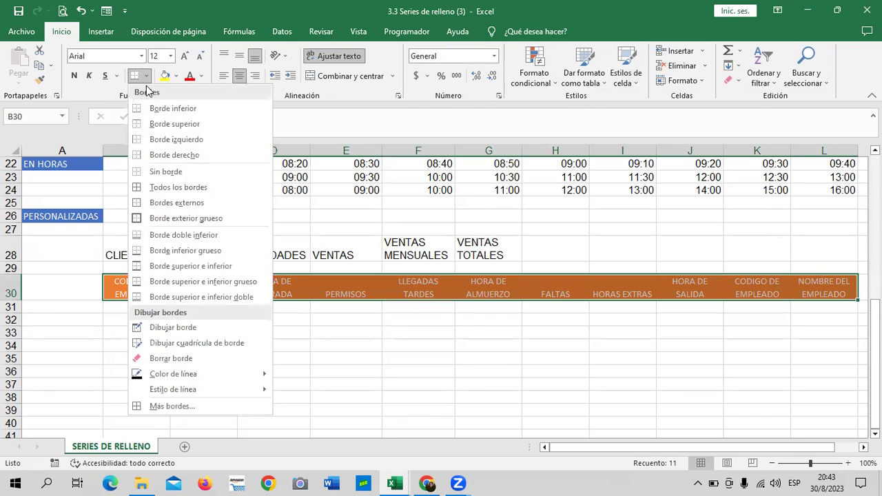
click(165, 173)
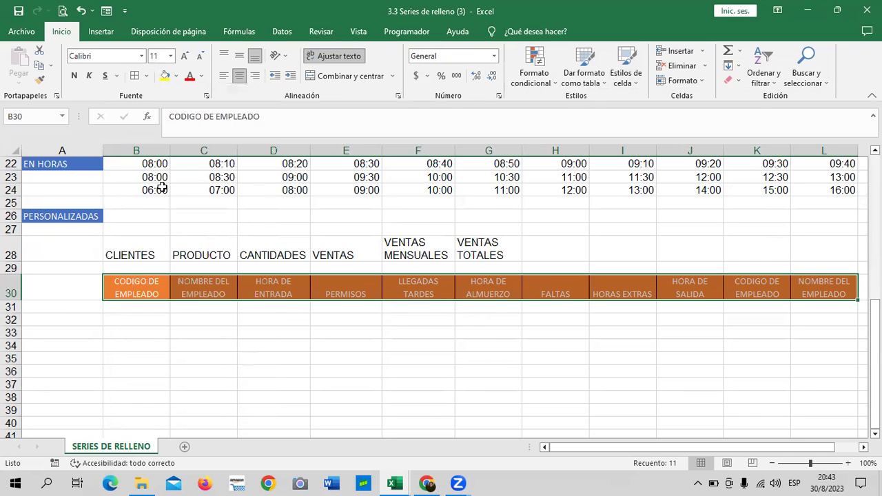
click(476, 371)
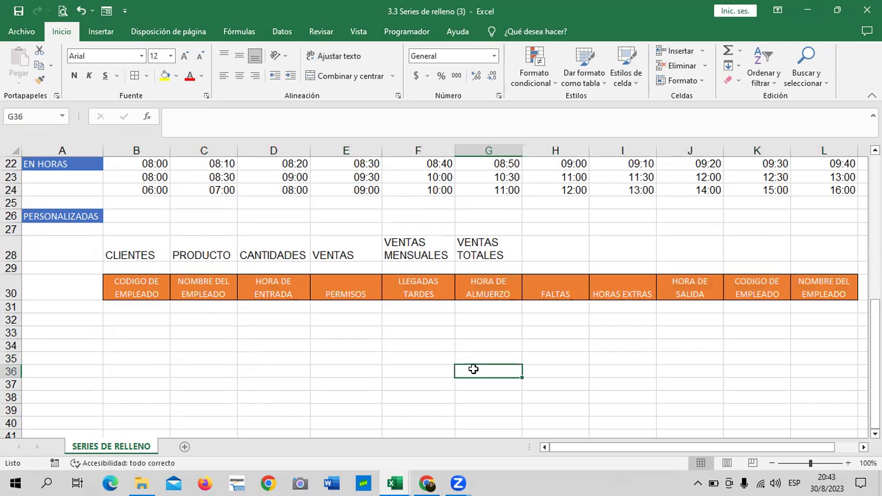
click(133, 330)
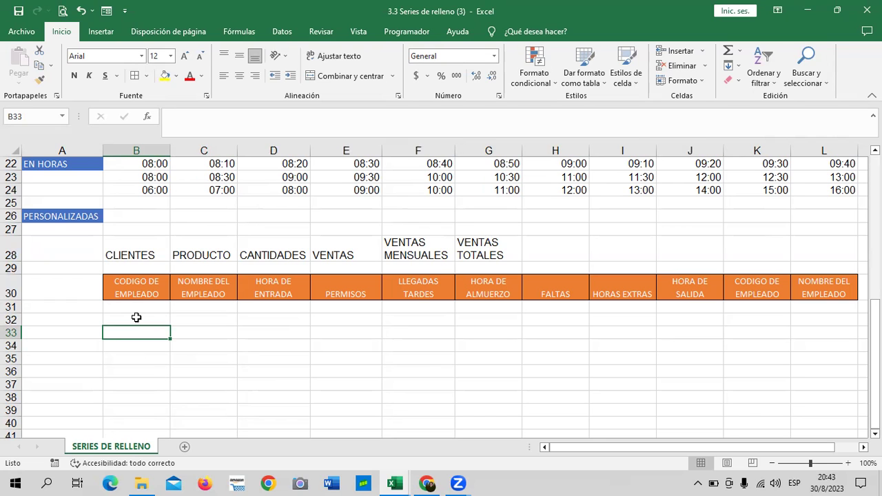
Step: Select cell B32 and display the Programador developer ribbon
mouse_move(699, 447)
mouse_down()
mouse_move(800, 453)
mouse_move(680, 441)
mouse_up()
click(137, 321)
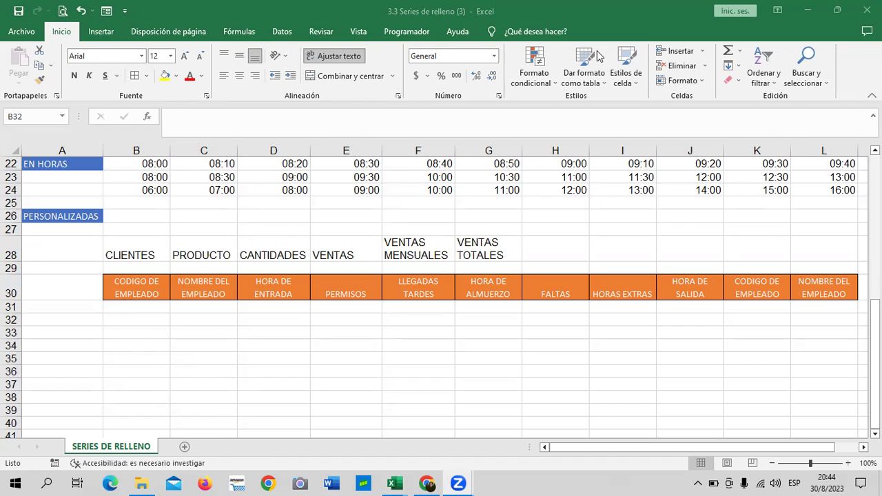
click(371, 359)
click(130, 321)
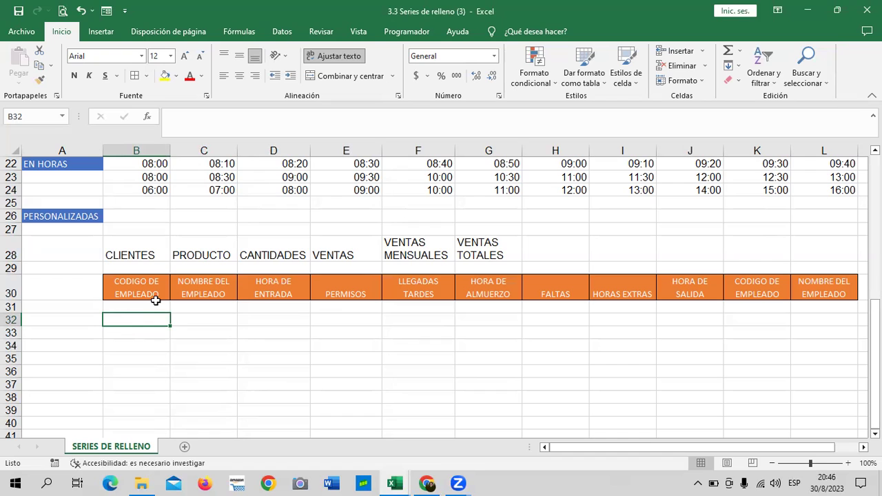
click(405, 32)
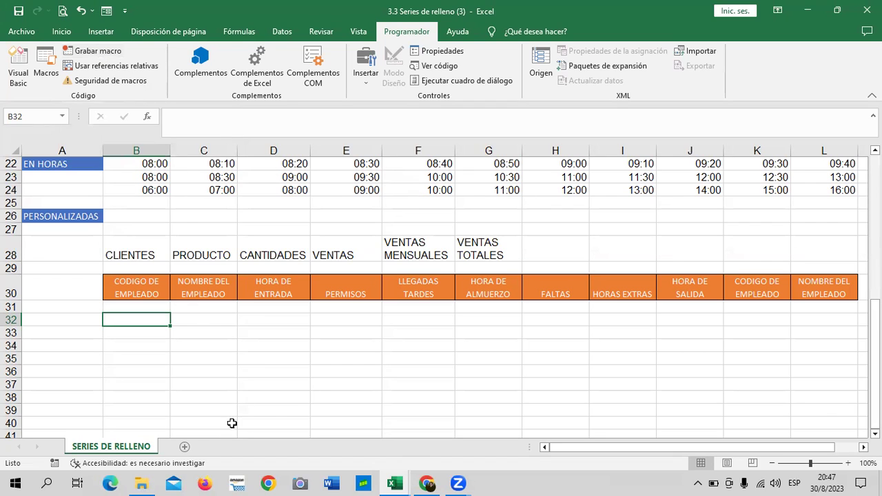
Step: Add a new blank worksheet Hoja1 beside SERIES DE RELLENO
click(184, 447)
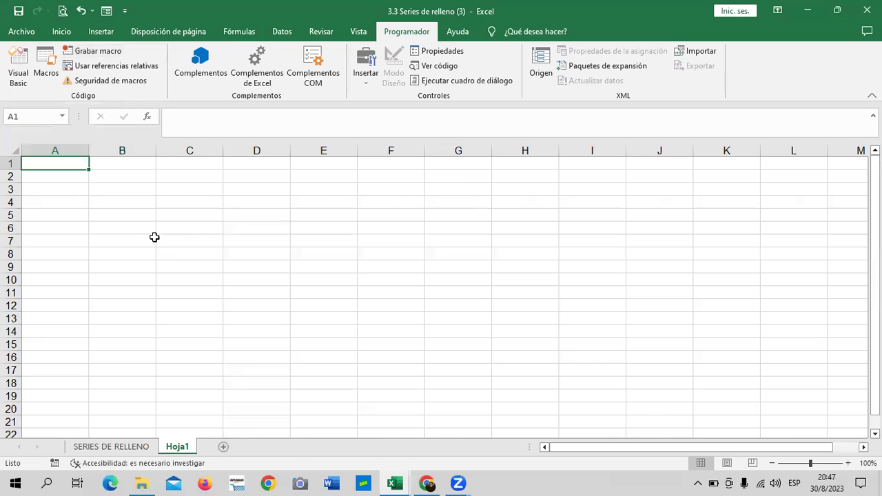
click(120, 197)
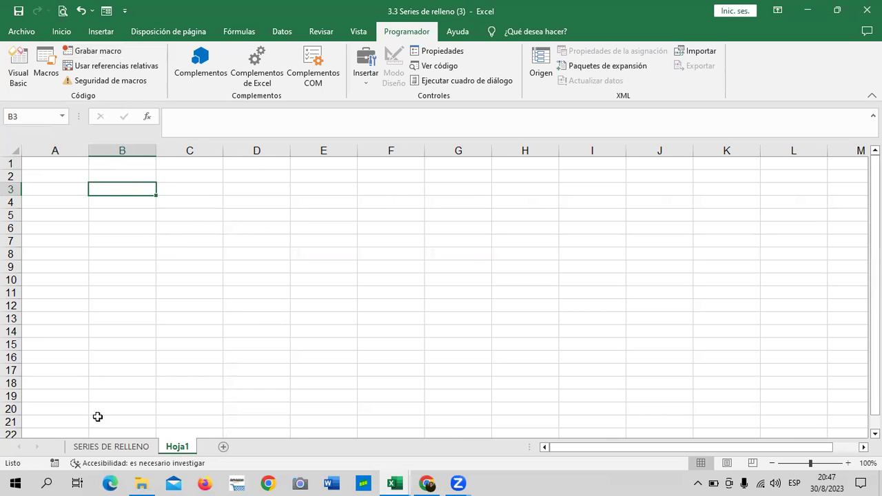
click(113, 447)
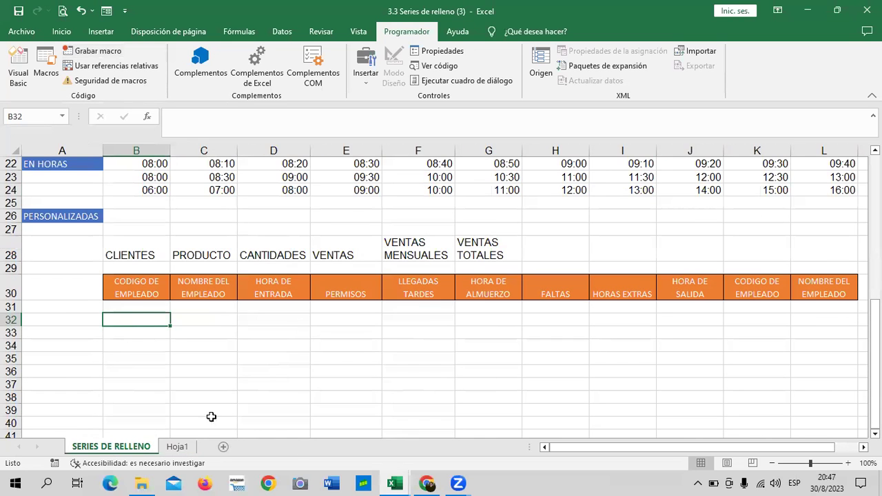
click(177, 446)
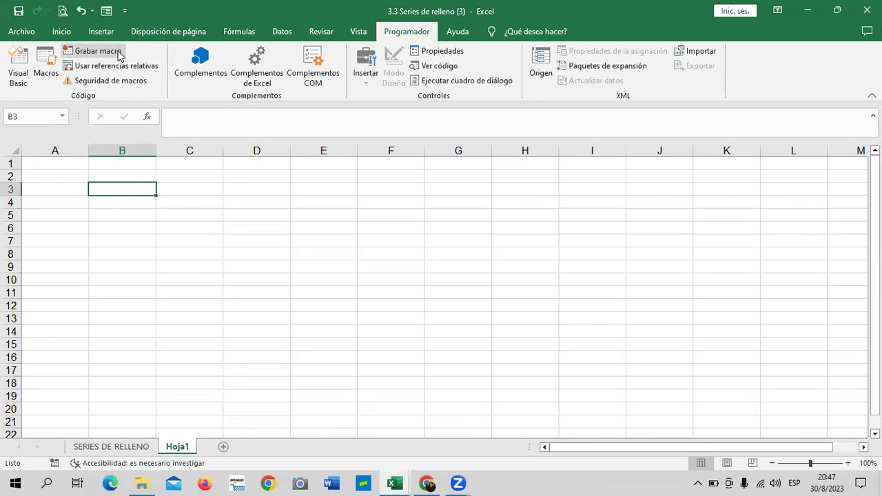
Step: View the Macros list without running anything, then return to the Inicio ribbon
click(46, 67)
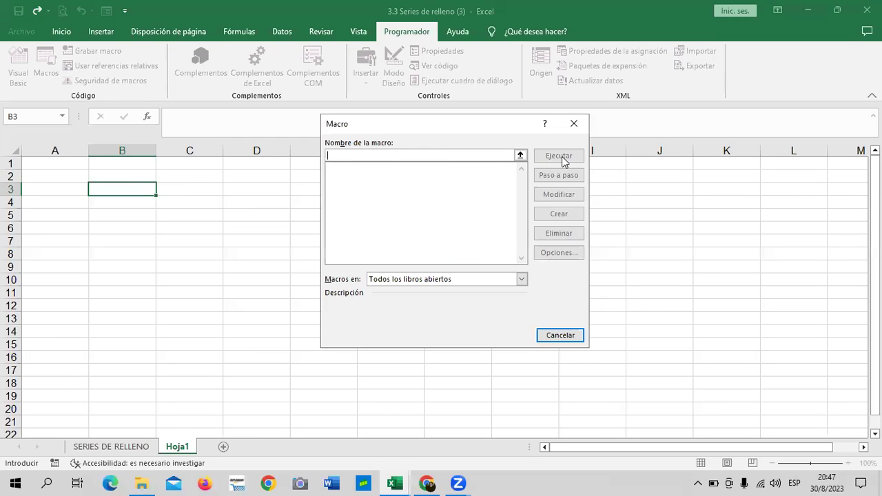
click(573, 124)
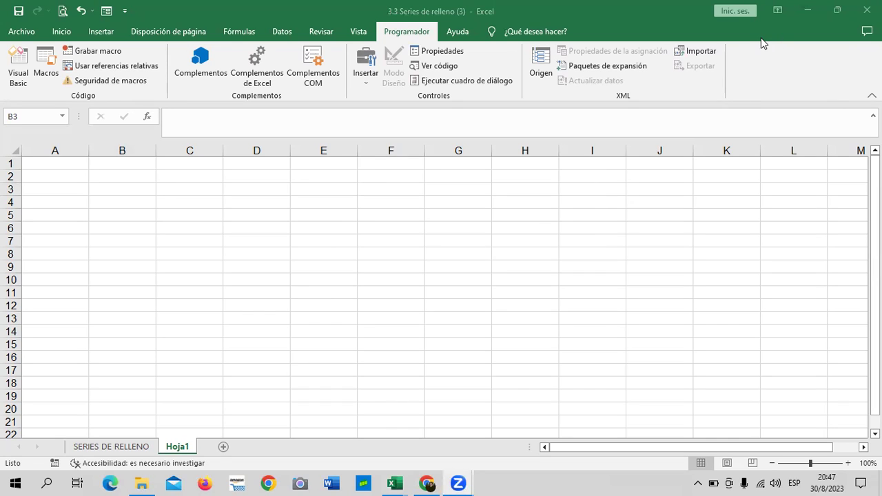
click(63, 34)
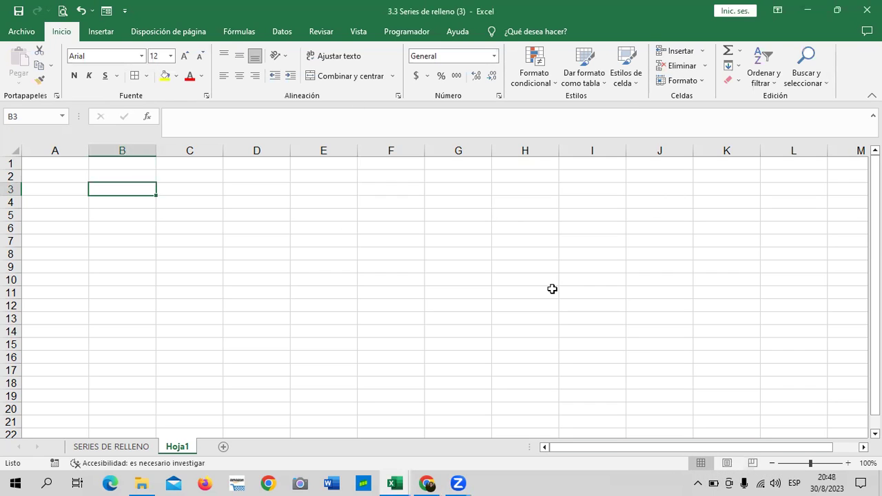
click(205, 166)
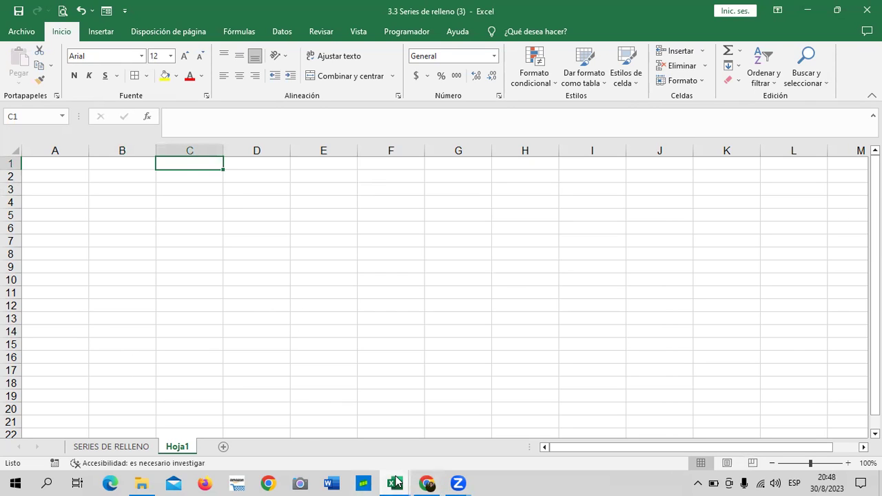
Step: Bring forward the 2.4 Fórmulas y funciones básicas workbook's Funciones de texto sheet with the Fórmulas ribbon showing
mouse_move(396, 483)
click(315, 431)
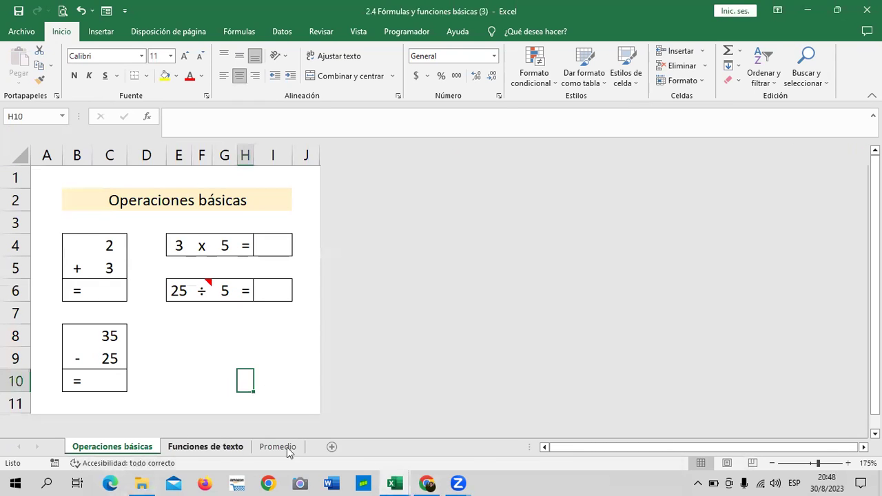
click(222, 452)
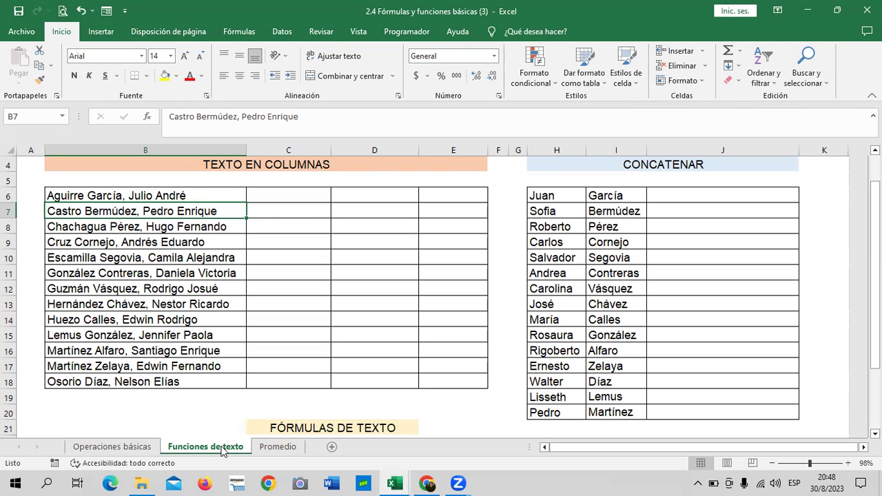
scroll(503, 248, down, 3)
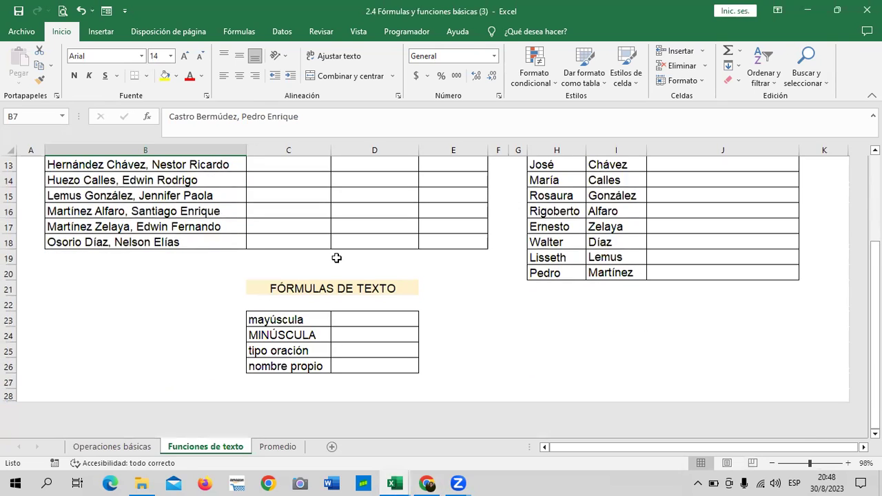
scroll(432, 329, down, 1)
scroll(432, 328, up, 2)
scroll(433, 328, down, 2)
scroll(313, 253, up, 2)
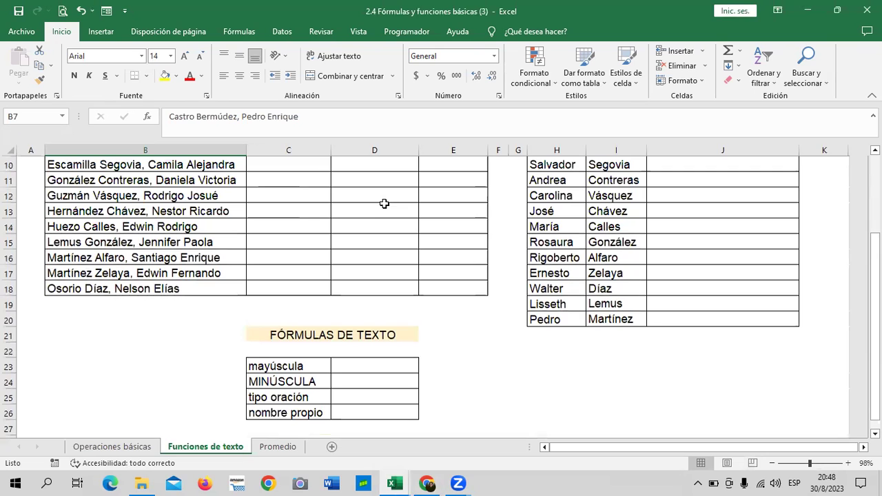
scroll(358, 210, down, 1)
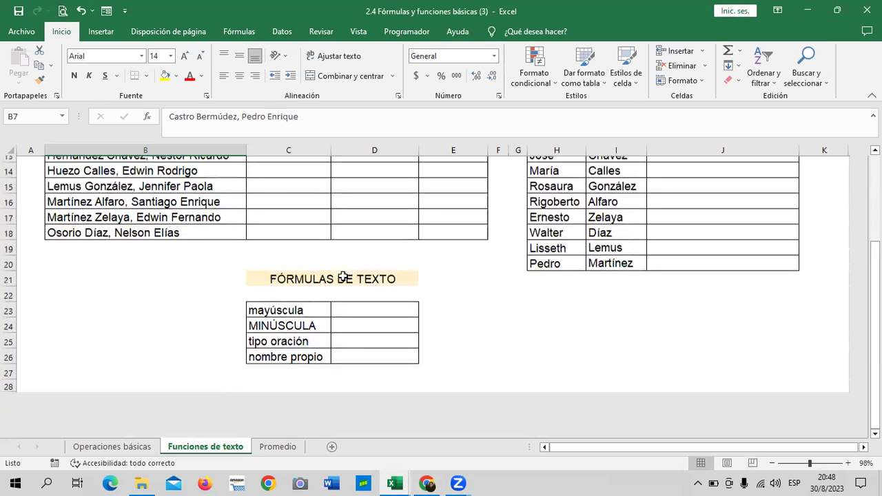
scroll(342, 278, down, 2)
click(236, 31)
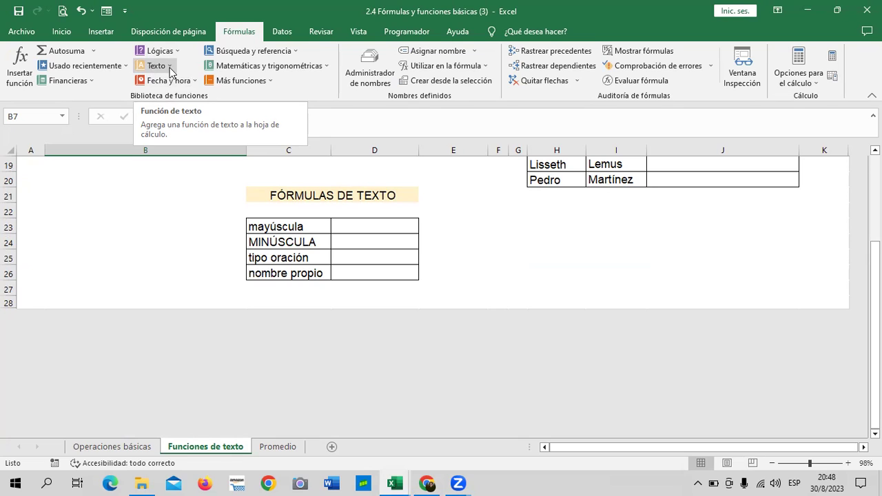
Step: Browse the Texto function dropdown list, then close it
click(169, 66)
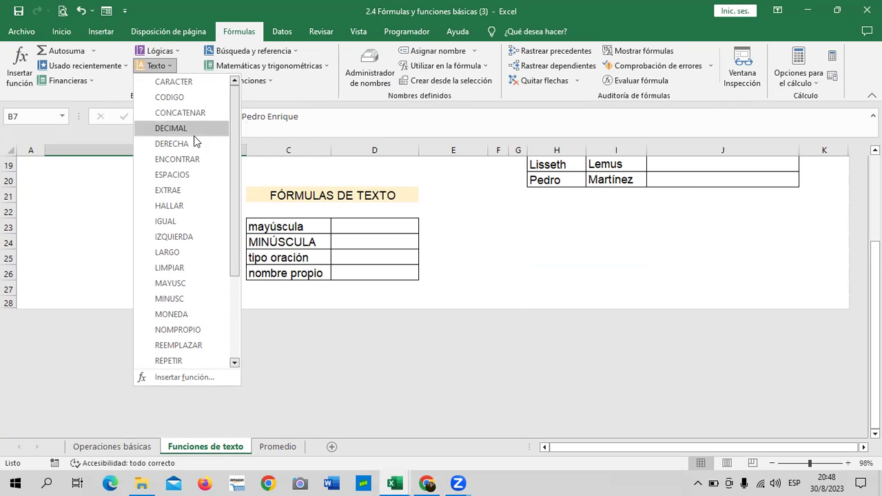
mouse_move(197, 145)
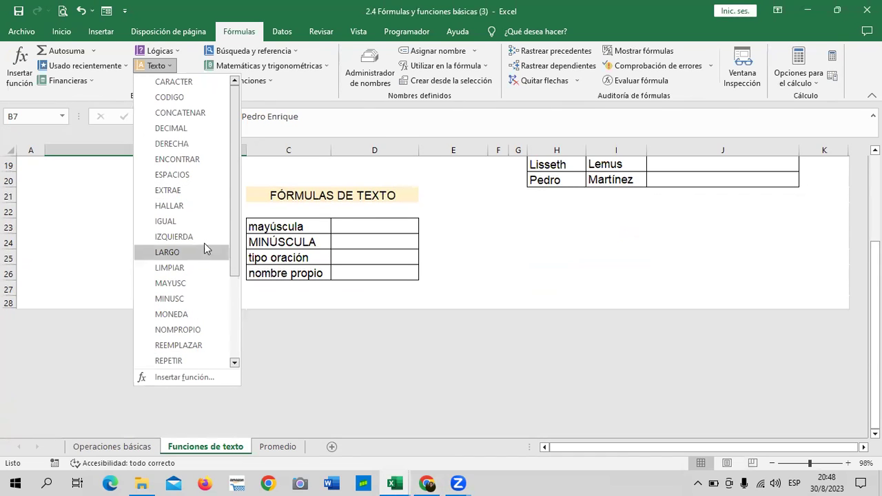
drag(235, 231, 246, 322)
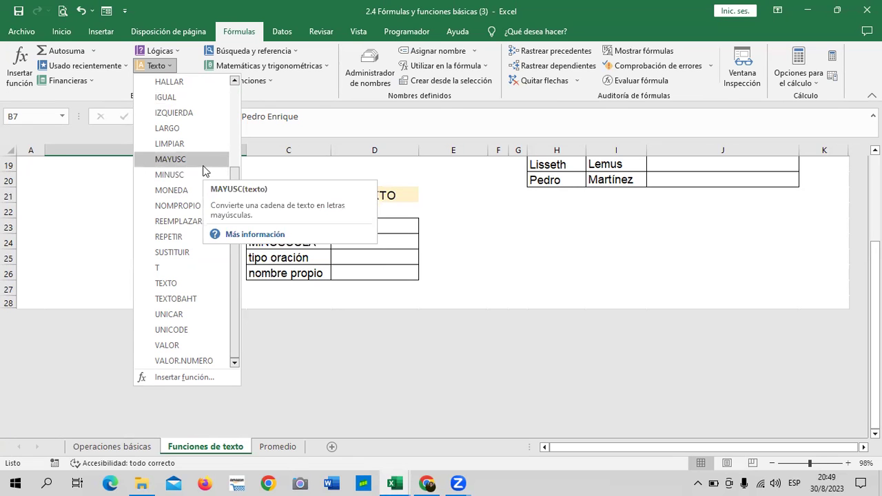
click(504, 248)
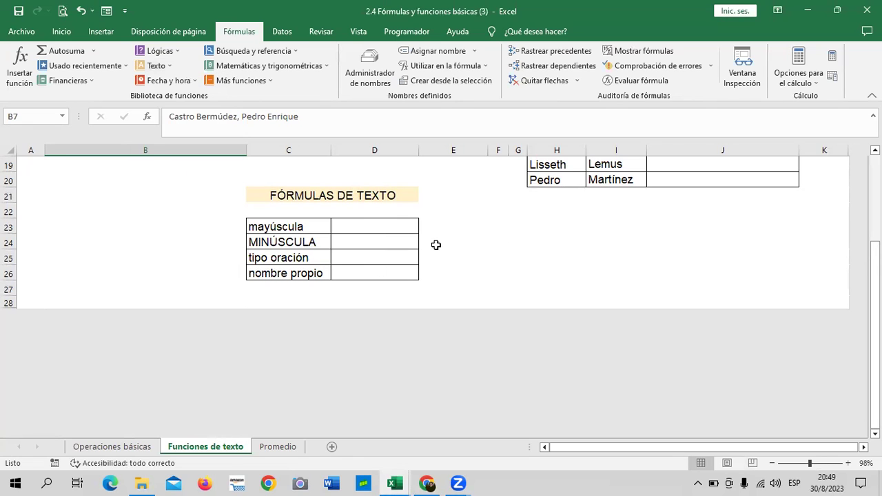
scroll(417, 238, up, 1)
scroll(416, 240, down, 1)
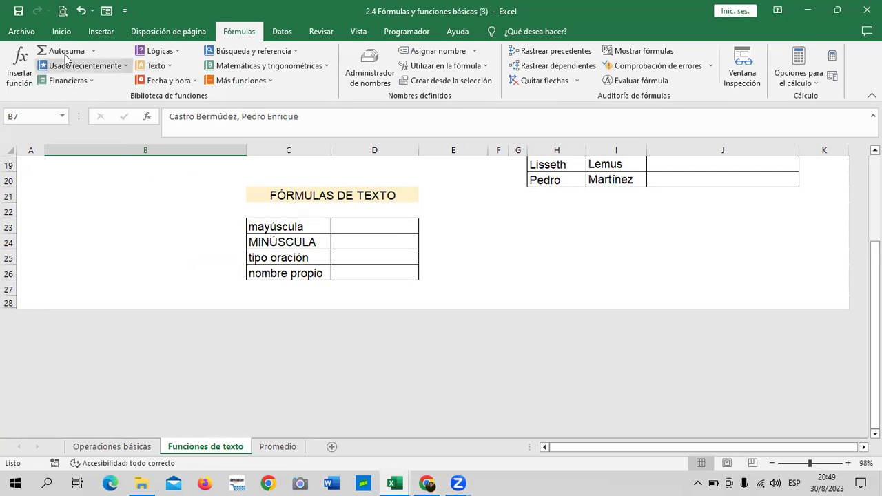
Step: Return to the Inicio ribbon and scroll back to the top of the sheet
click(62, 33)
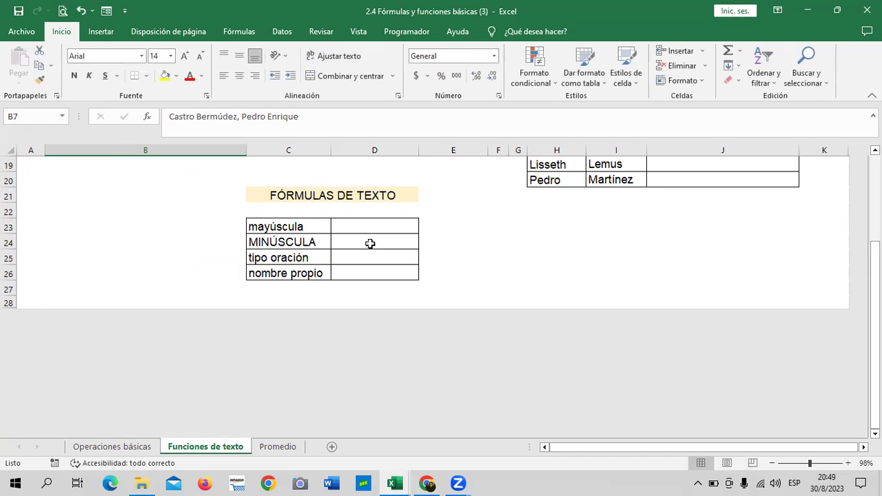
scroll(490, 266, up, 1)
scroll(483, 276, up, 2)
scroll(473, 285, down, 3)
scroll(345, 295, up, 3)
scroll(345, 295, up, 1)
scroll(222, 260, up, 1)
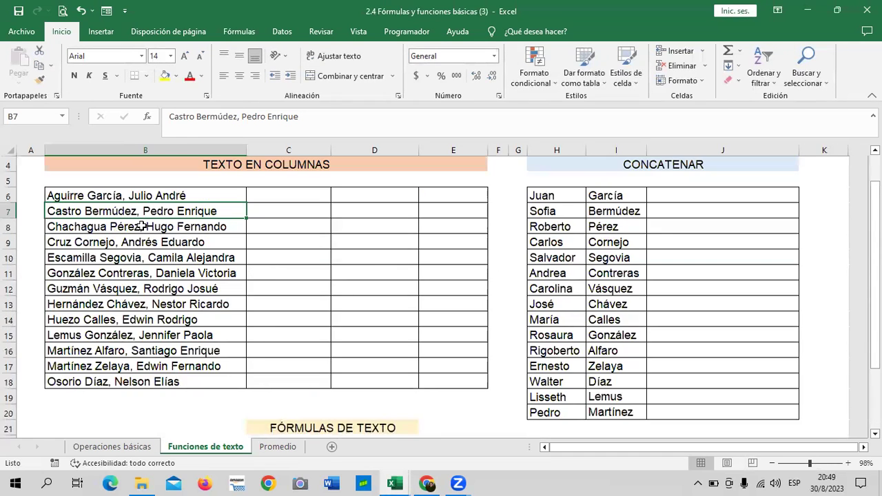
Step: Widen column C beside the TEXTO EN COLUMNAS name list, abandoning a started =MIN entry so C6 stays empty
click(135, 194)
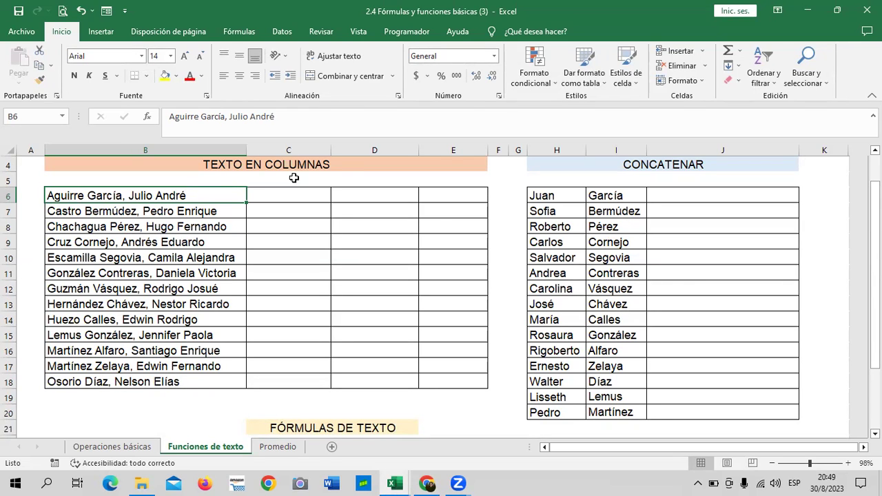
drag(331, 150, 502, 165)
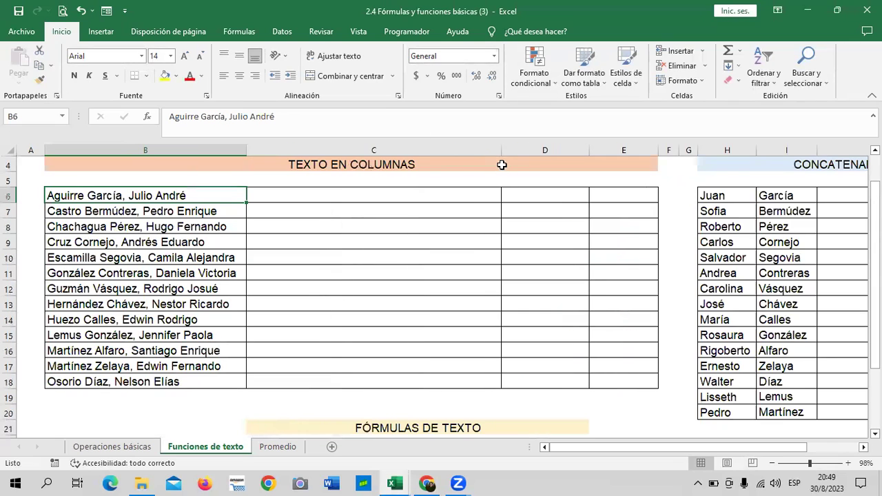
click(289, 196)
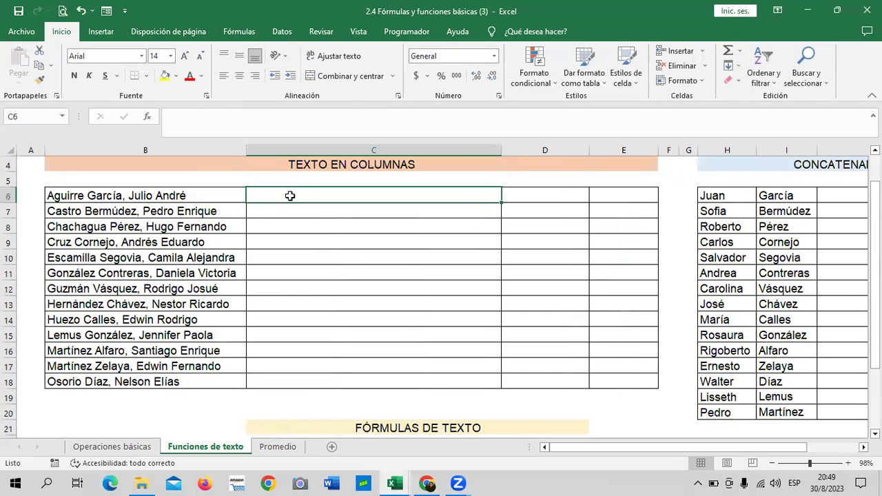
text(=)
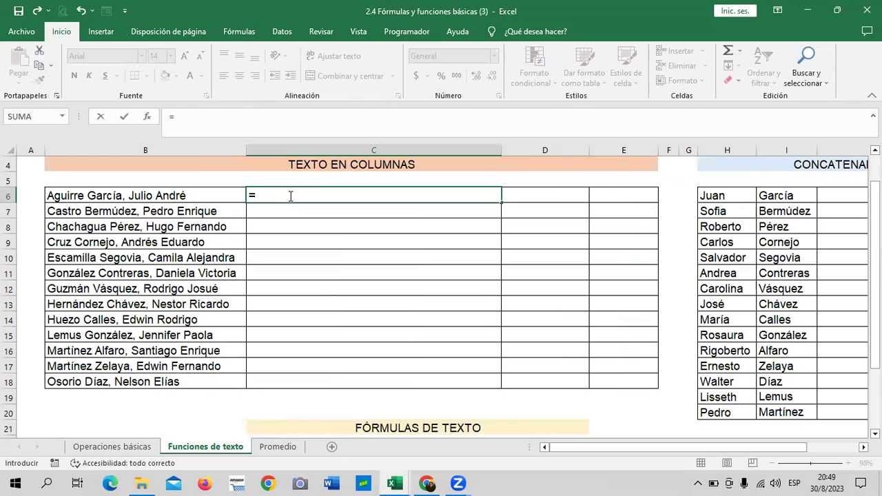
text(M)
text(IN)
key(BackSpace)
key(BackSpace)
key(BackSpace)
key(BackSpace)
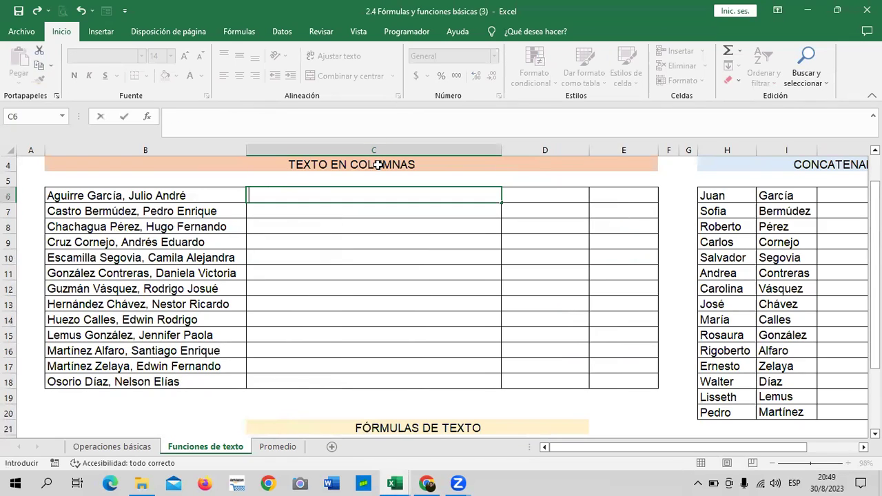
key(Return)
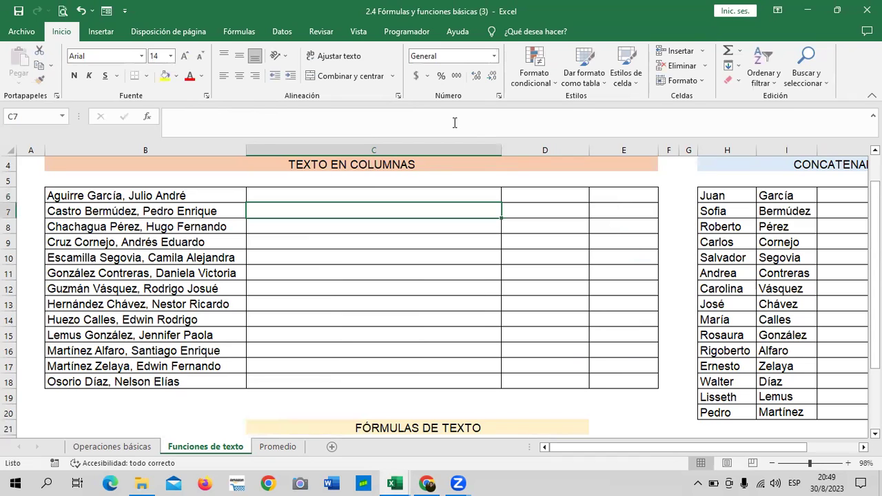
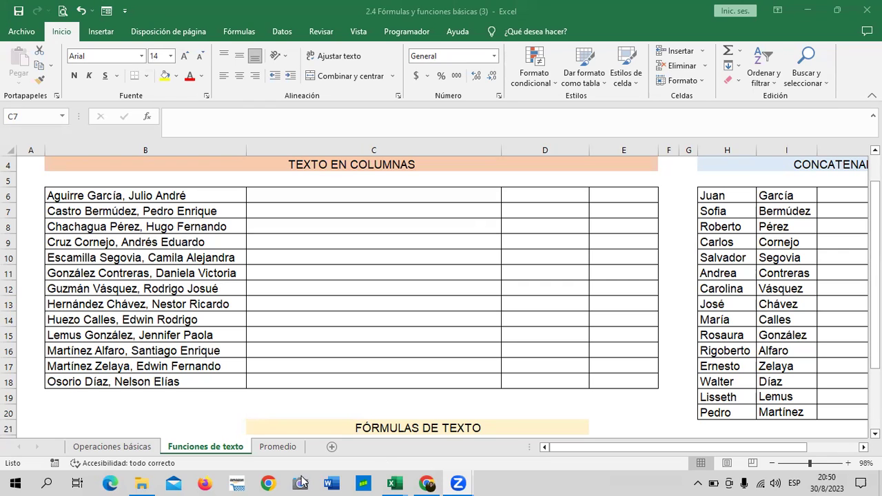
Step: Switch to the Inglés Corporativo course site in Chrome and return to the course overview page
click(433, 477)
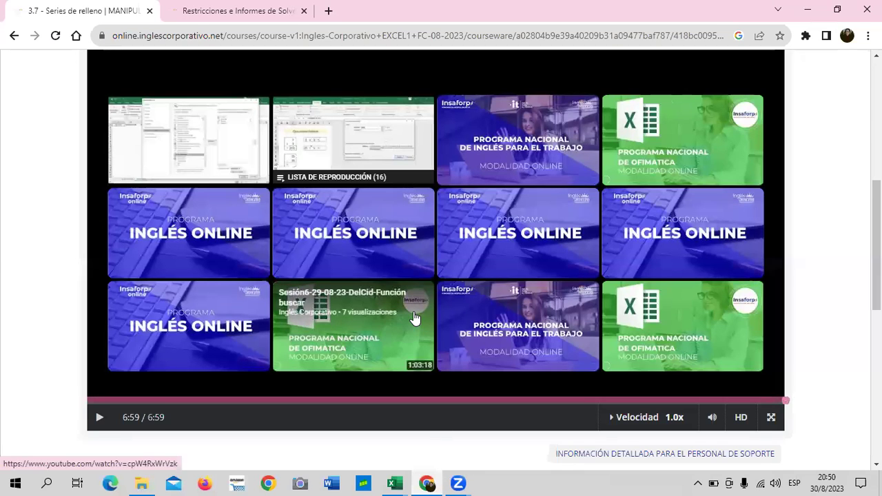
scroll(413, 319, up, 3)
scroll(413, 318, up, 1)
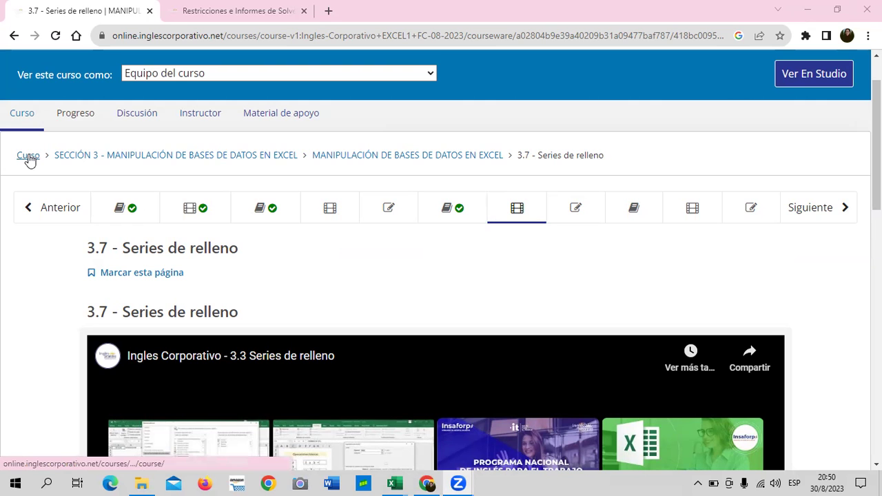
click(15, 116)
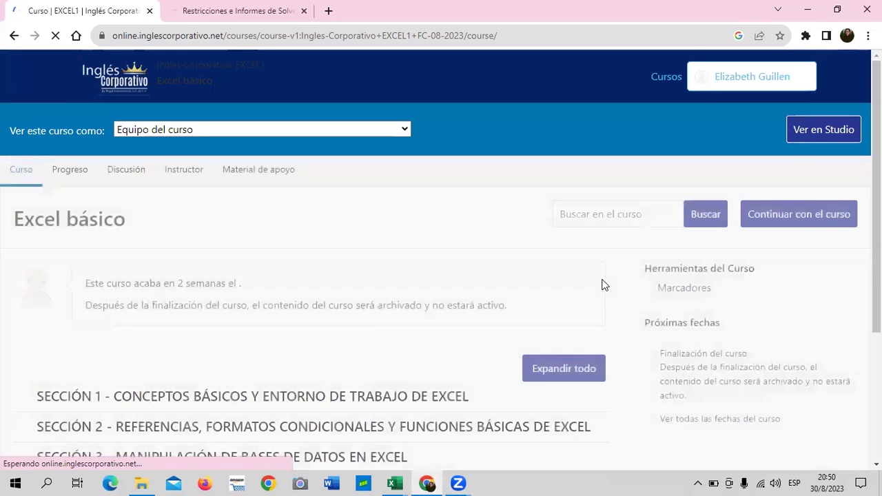
scroll(502, 332, down, 2)
Step: Expand Sección 2 and open lesson 2.10 Fórmulas y funciones básicas, scrolling down to its video
click(453, 303)
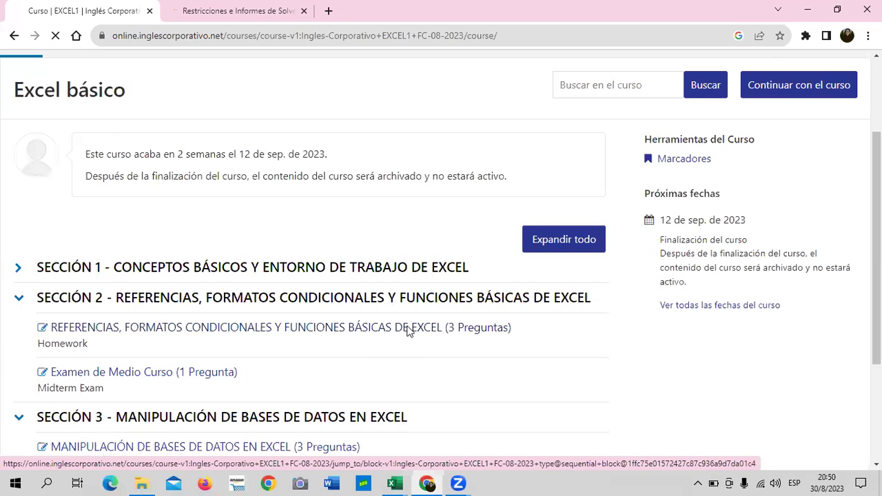
click(408, 319)
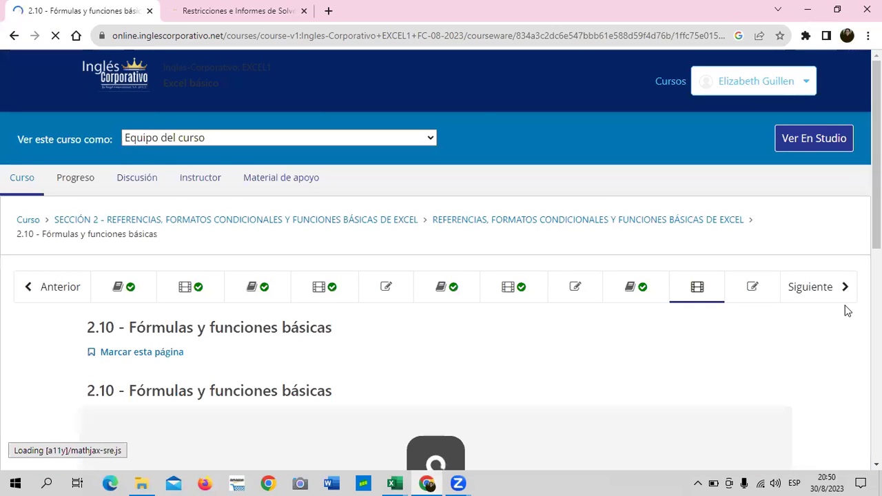
click(710, 291)
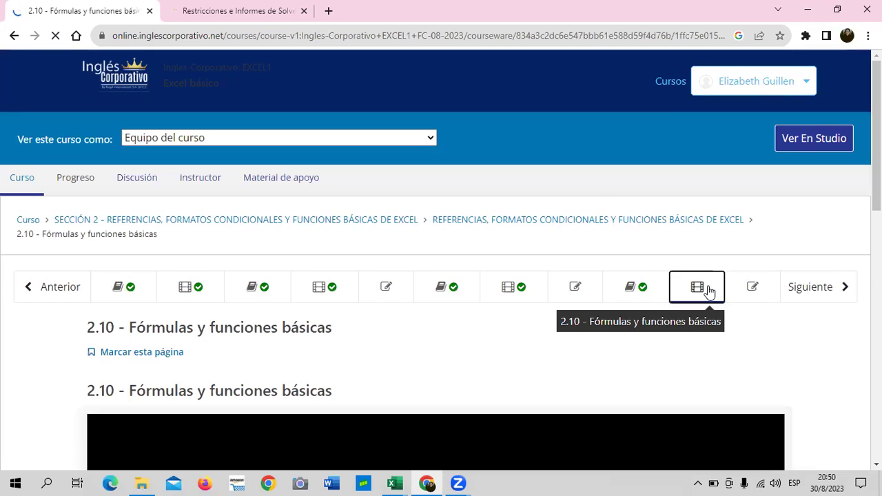
scroll(699, 297, down, 5)
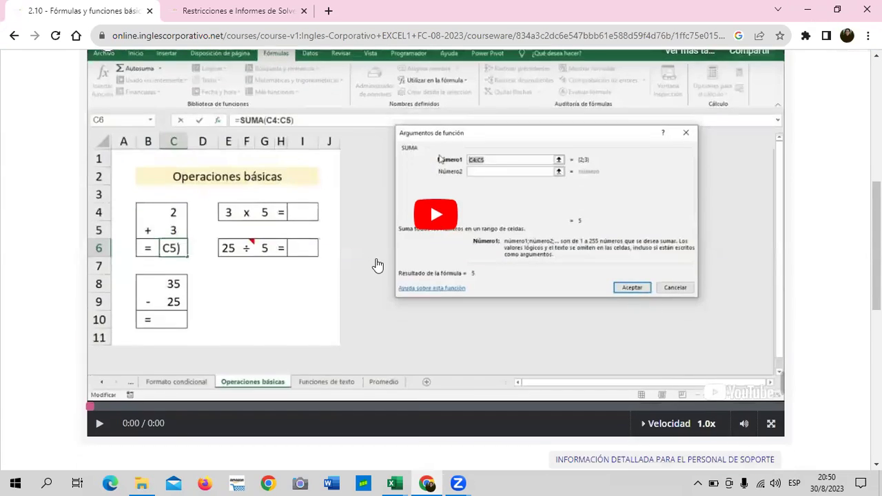
scroll(378, 265, down, 3)
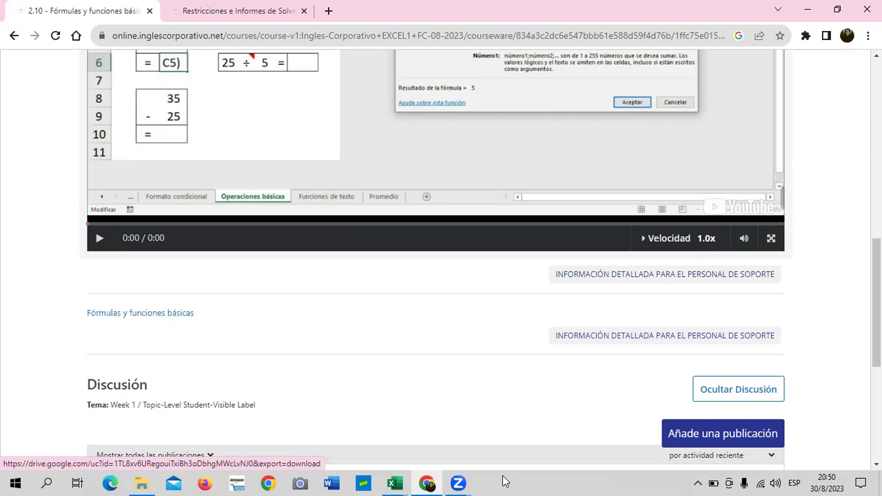
Step: Back in Excel, review result cells C6, I4, I6 and C10 on Operaciones básicas, then open Funciones de texto
mouse_move(402, 481)
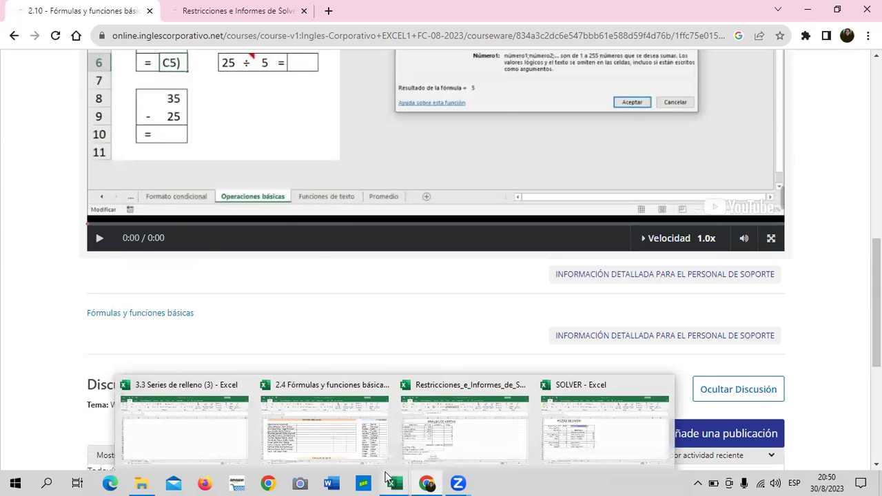
click(366, 437)
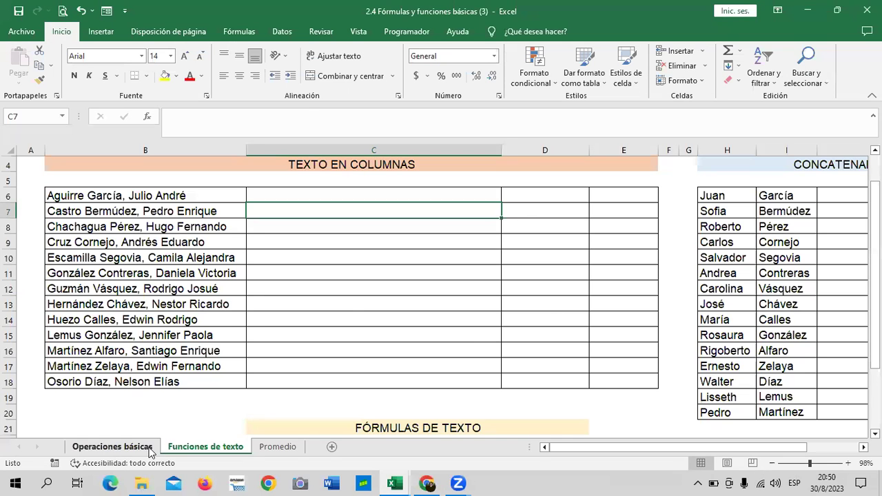
click(112, 447)
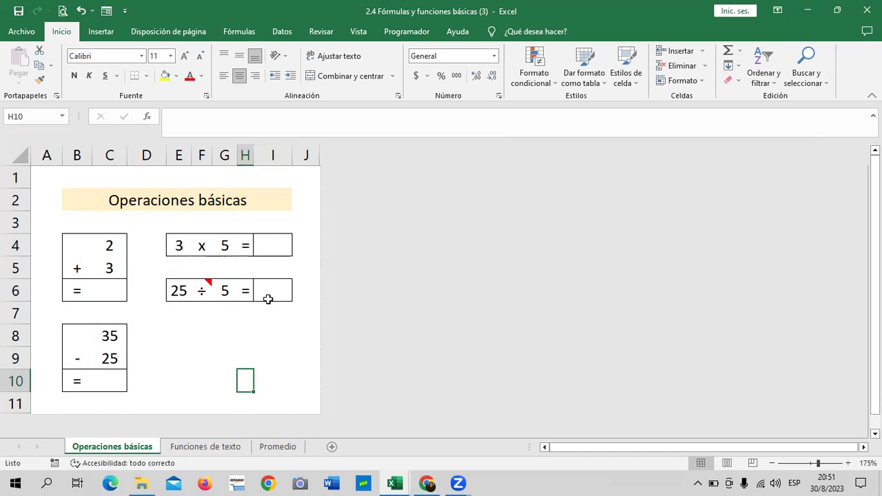
click(113, 288)
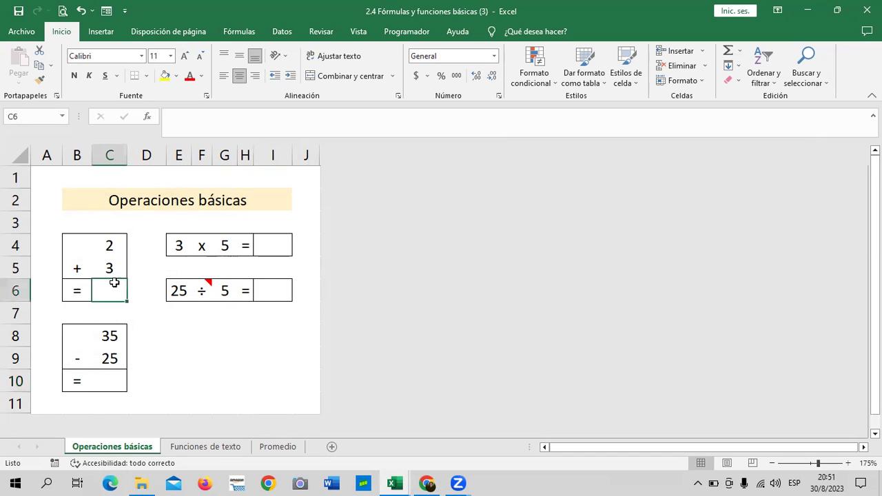
click(266, 245)
click(277, 290)
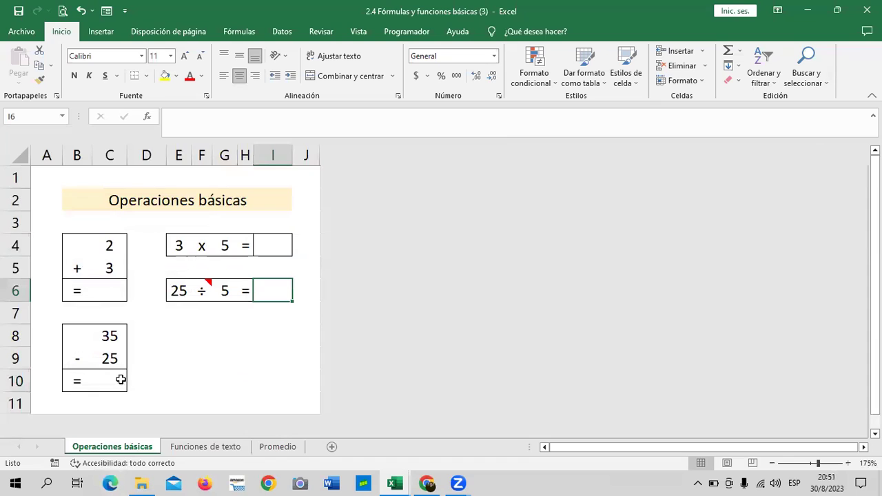
click(115, 380)
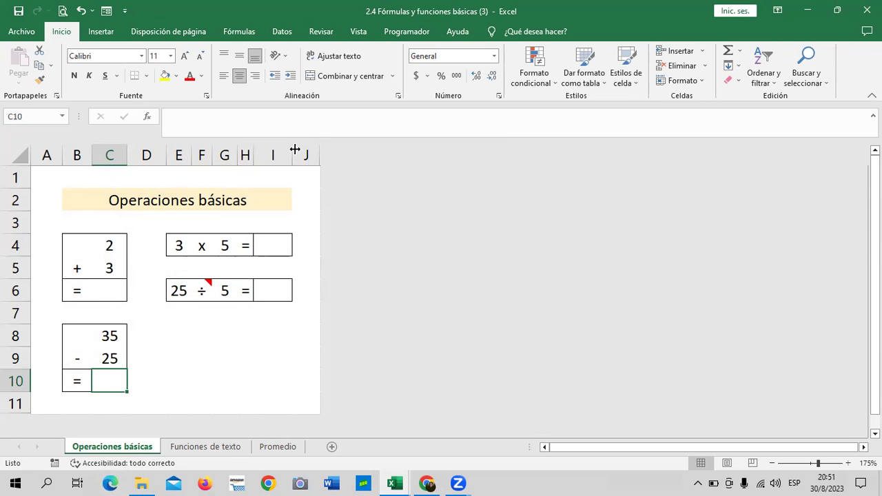
click(228, 450)
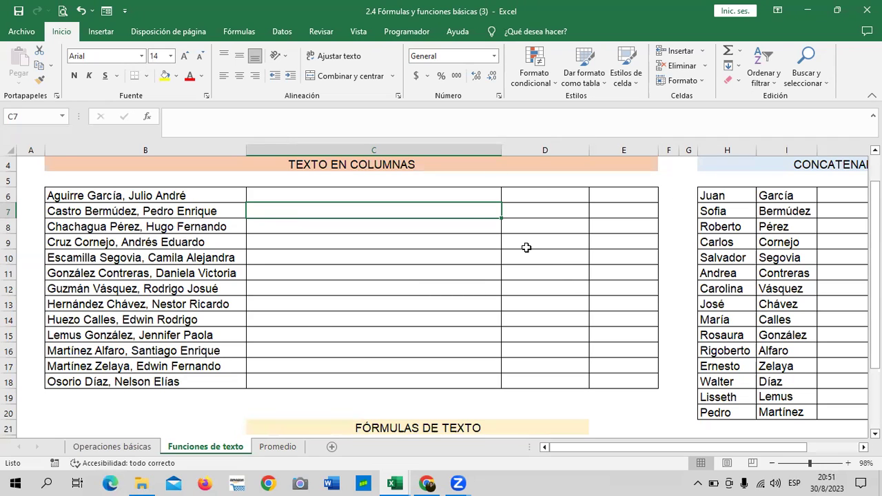
scroll(304, 315, down, 1)
scroll(311, 315, down, 2)
scroll(311, 316, up, 2)
scroll(311, 316, up, 2)
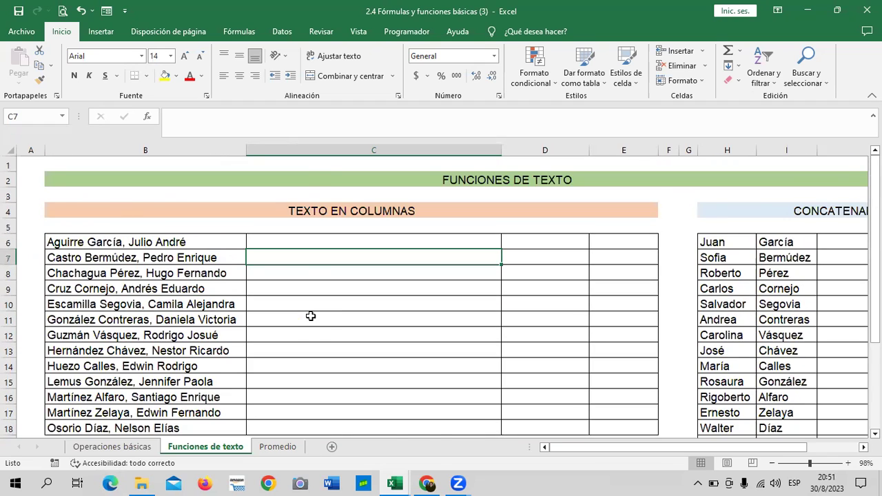
scroll(311, 316, down, 1)
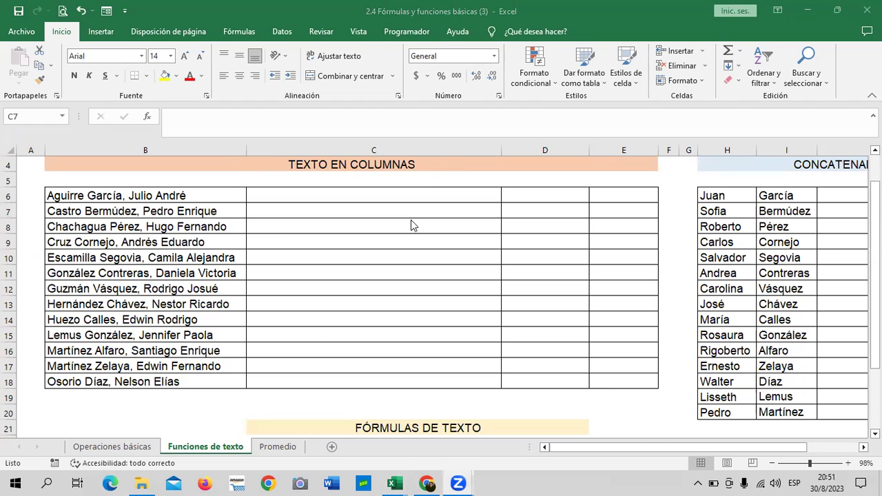
scroll(413, 222, down, 2)
scroll(412, 226, down, 2)
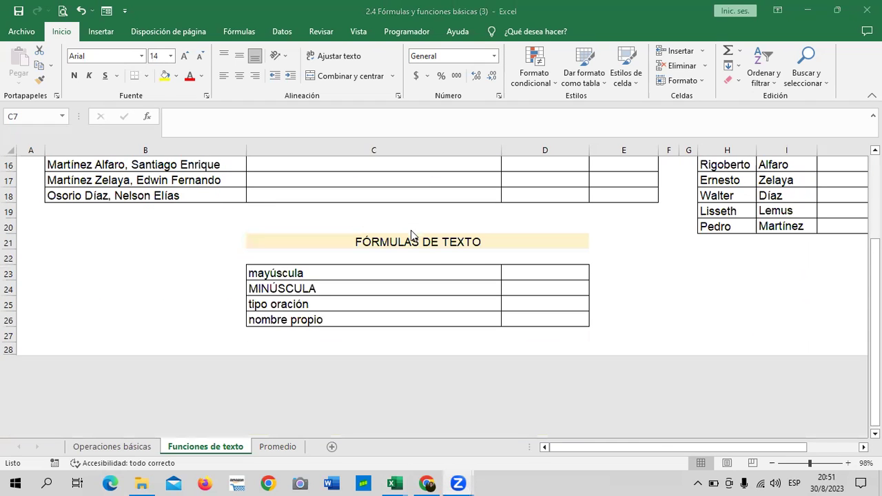
scroll(411, 231, up, 4)
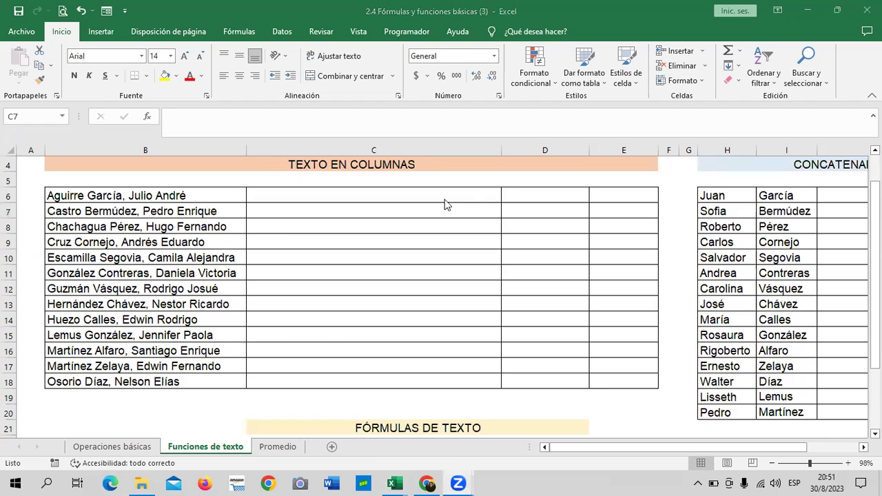
scroll(445, 200, up, 1)
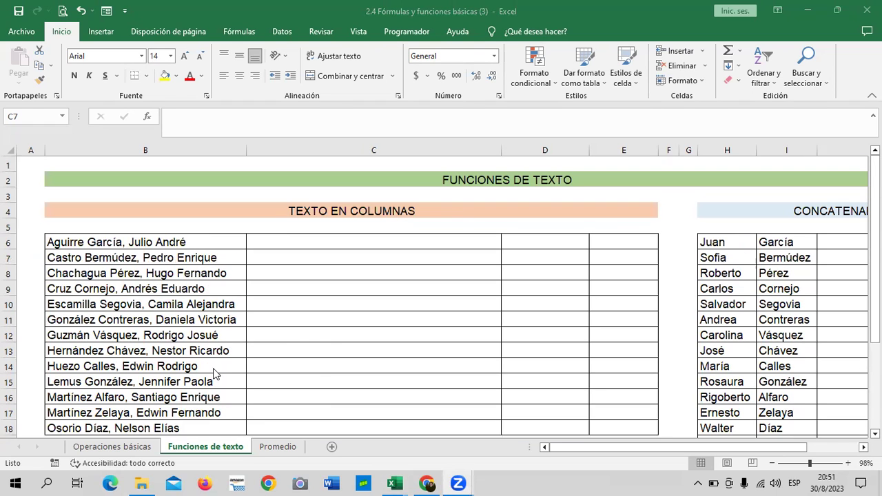
click(282, 242)
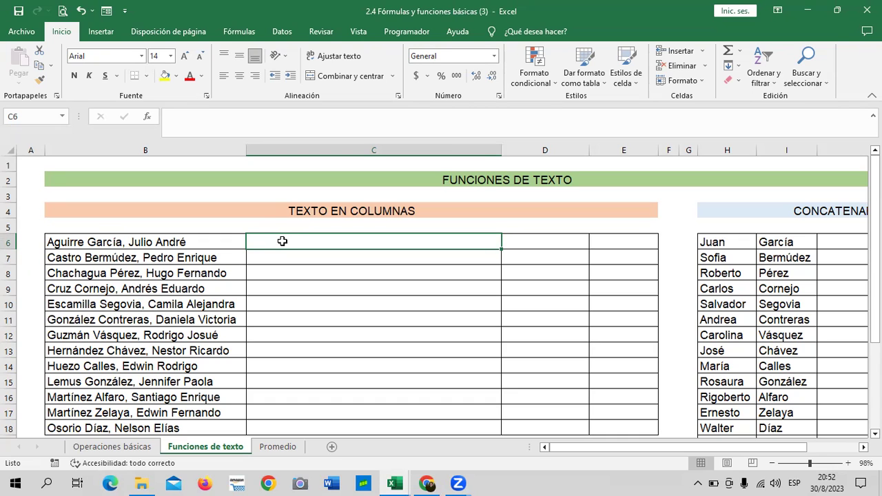
Step: Enter =MINUSC(B6) in C6, fixing the first unfinished attempt at the formula
text(=MI)
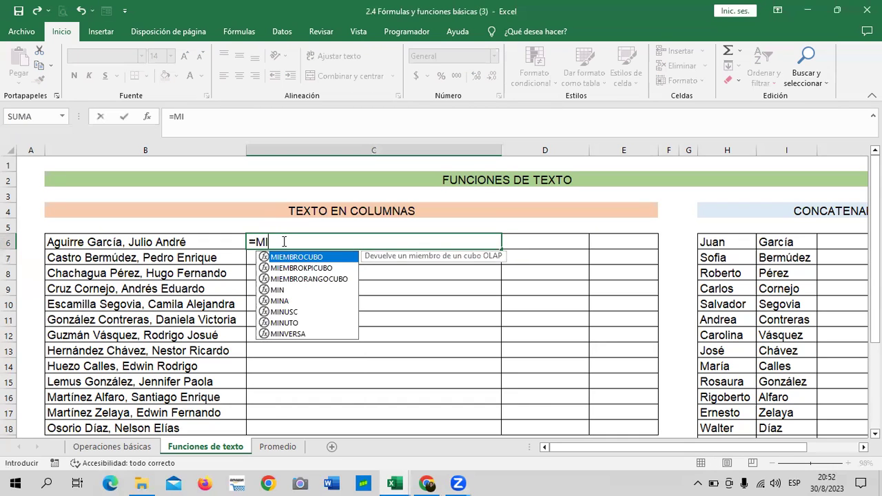
text(N)
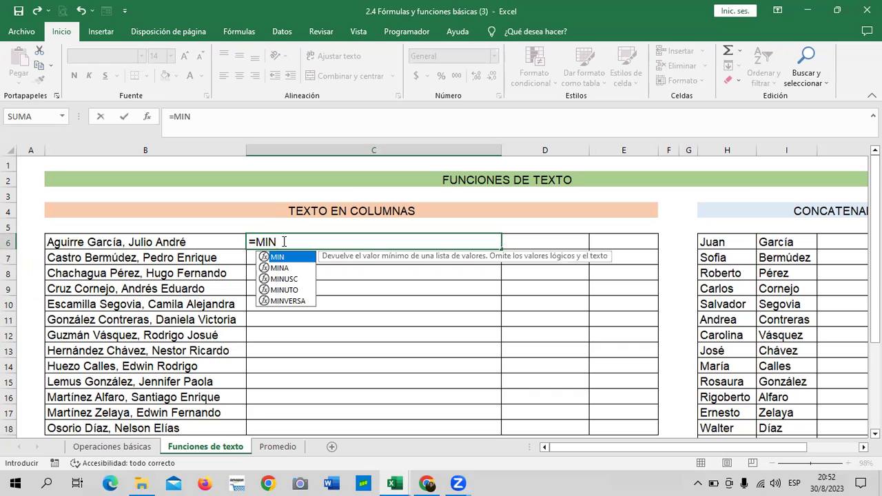
click(291, 279)
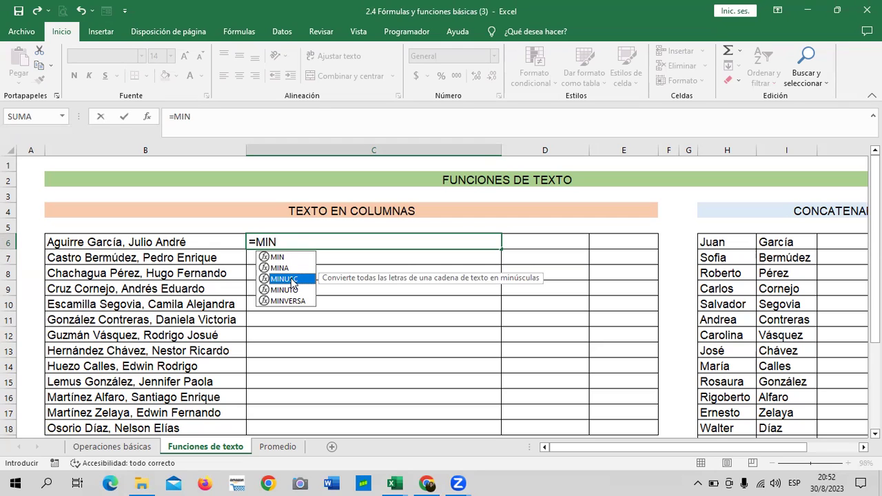
key(Return)
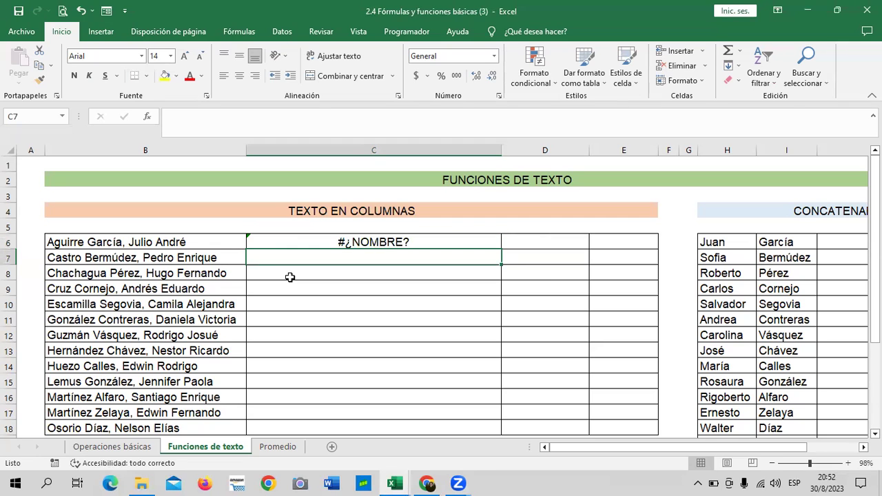
click(291, 237)
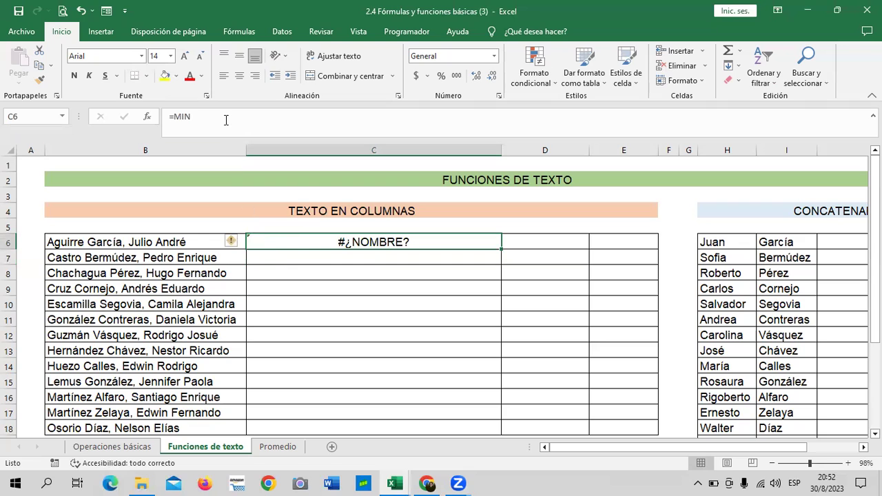
click(224, 116)
key(BackSpace)
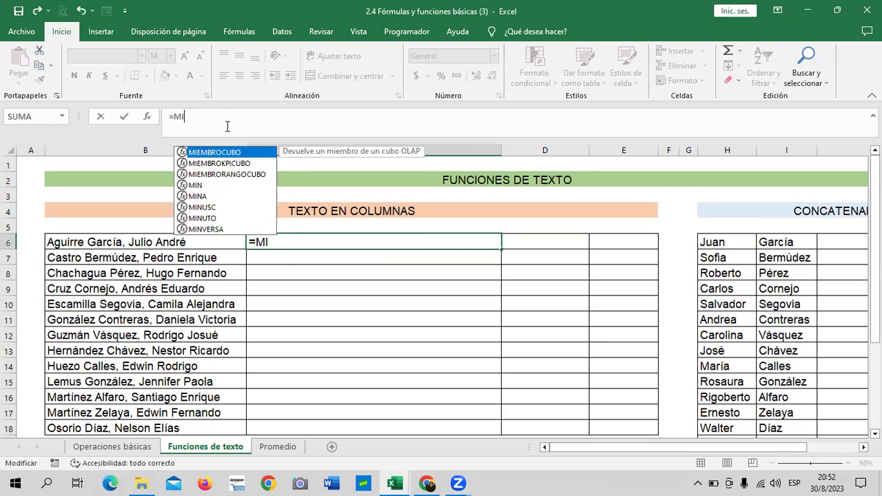
double_click(203, 208)
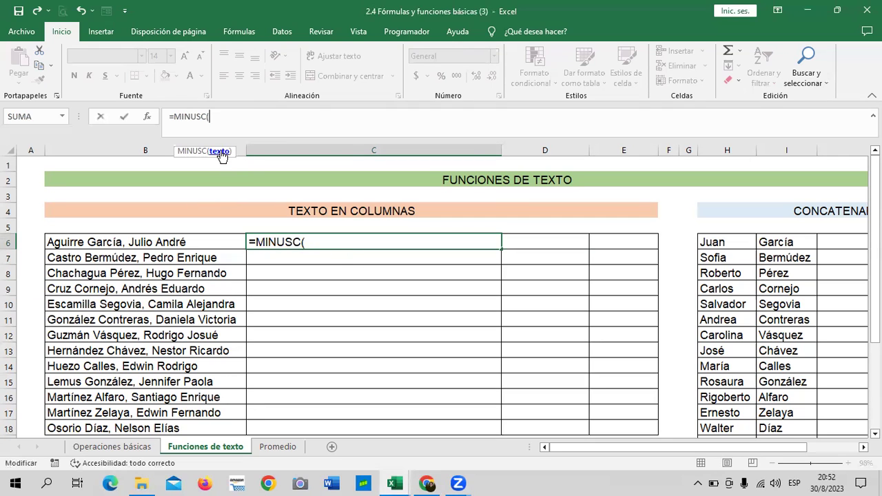
click(210, 244)
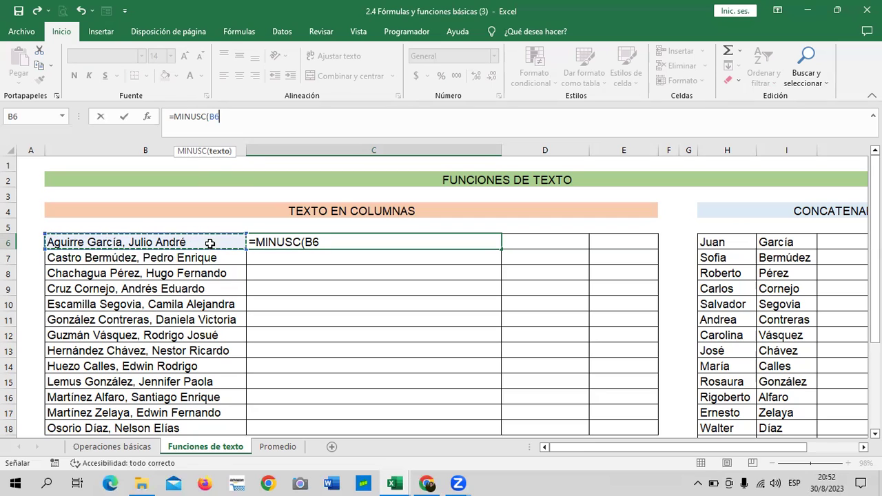
text())
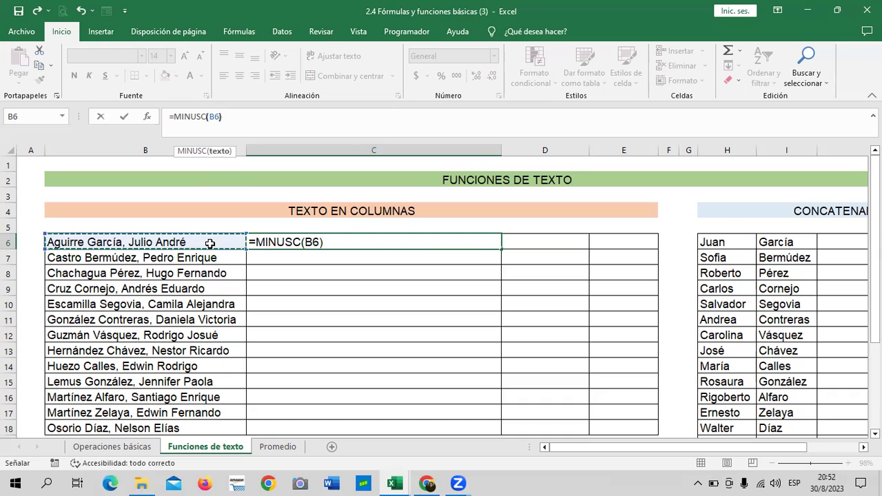
key(Return)
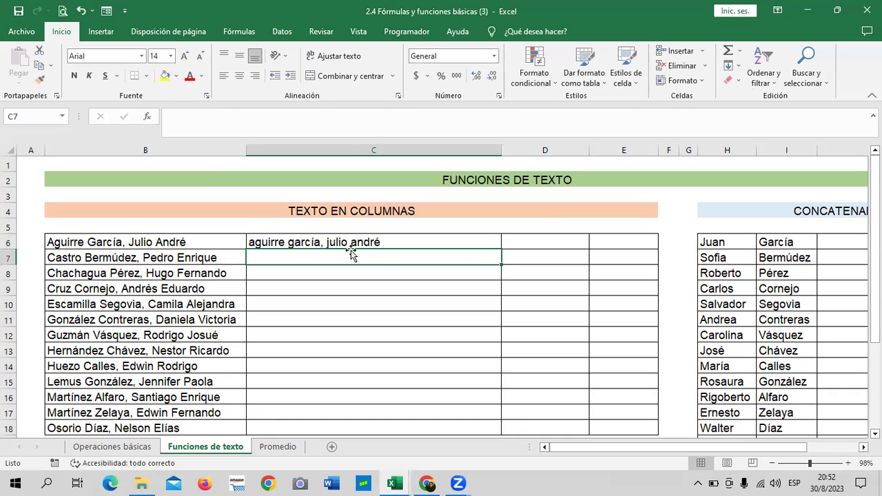
Step: Fill the lowercase formula from C6 down to C18 and widen column D
click(367, 243)
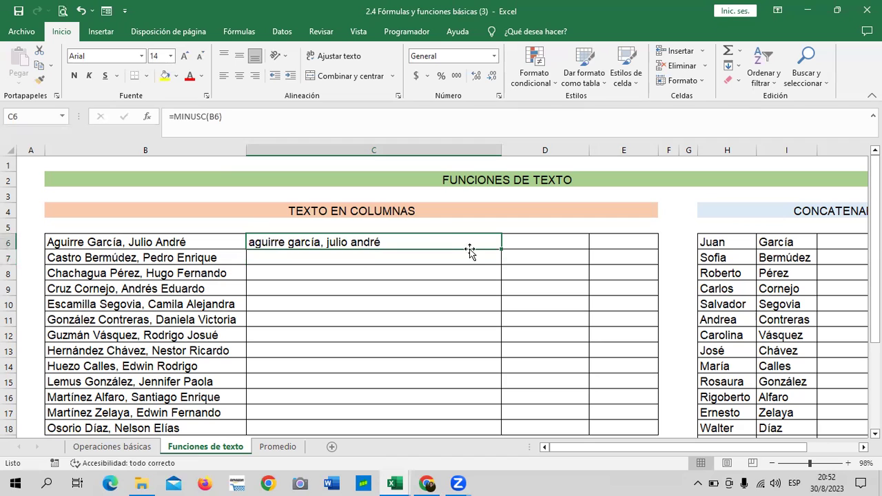
mouse_move(501, 249)
mouse_down()
mouse_move(503, 314)
mouse_move(493, 336)
mouse_up()
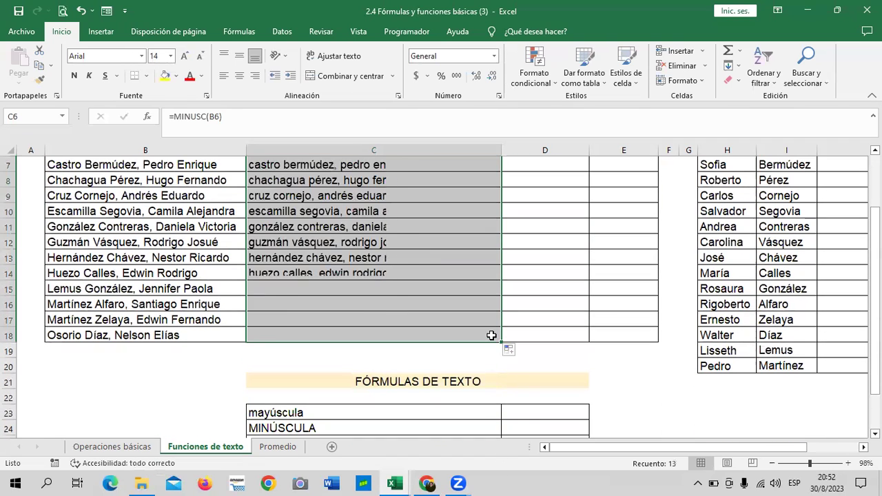
click(530, 322)
scroll(523, 325, up, 2)
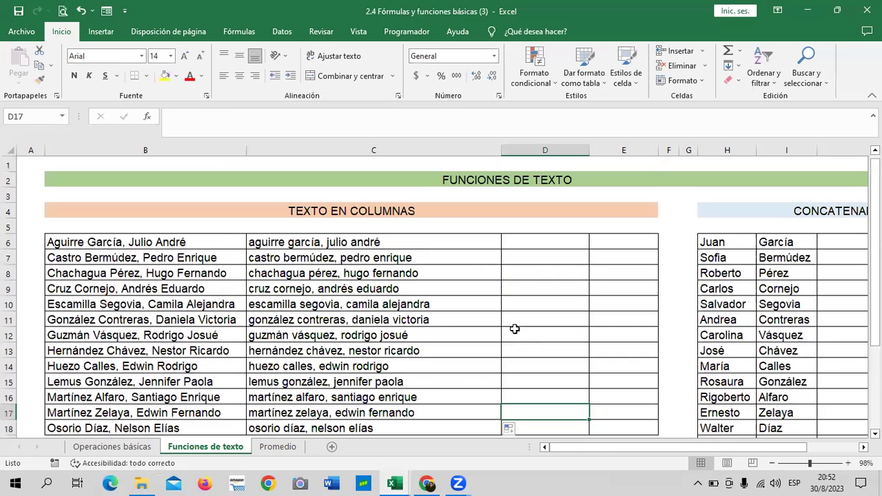
drag(589, 151, 727, 150)
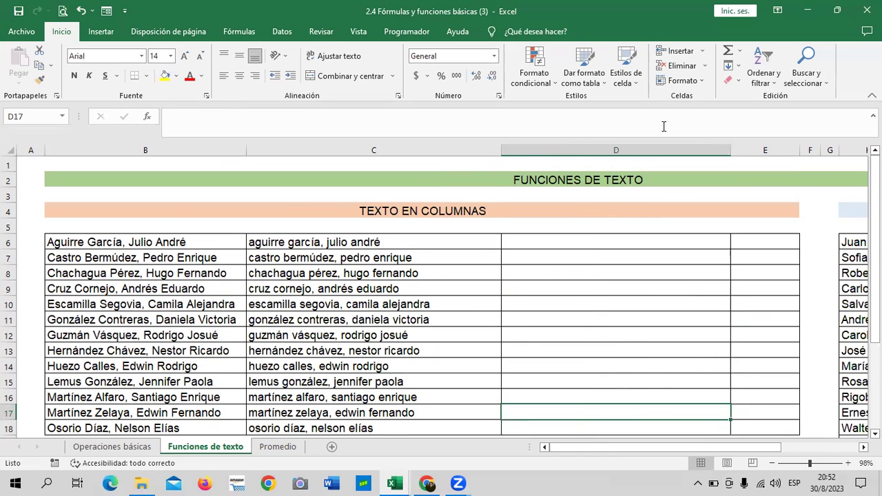
Step: Narrow column B, which holds the original names, to a thin sliver
click(271, 243)
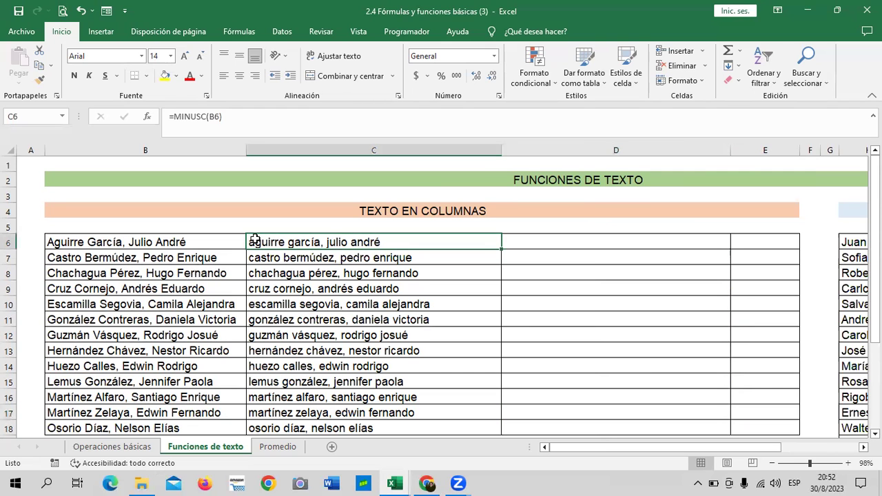
scroll(310, 360, down, 2)
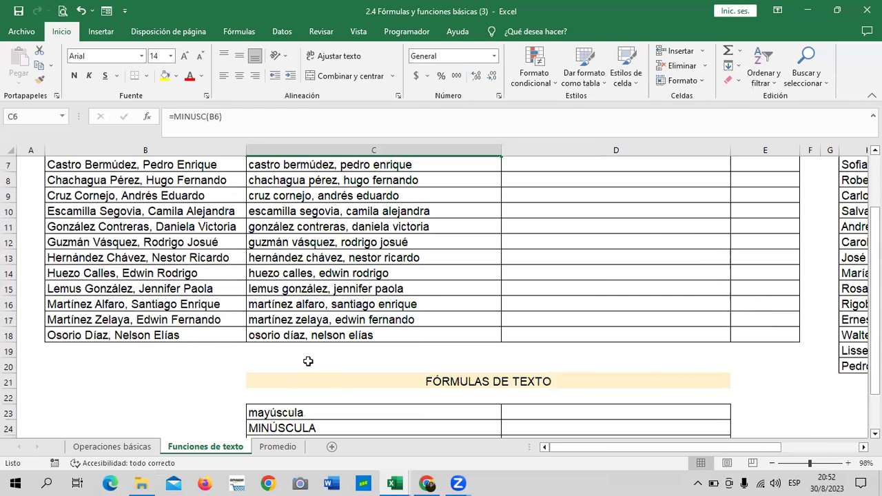
scroll(307, 362, up, 1)
scroll(307, 362, up, 1)
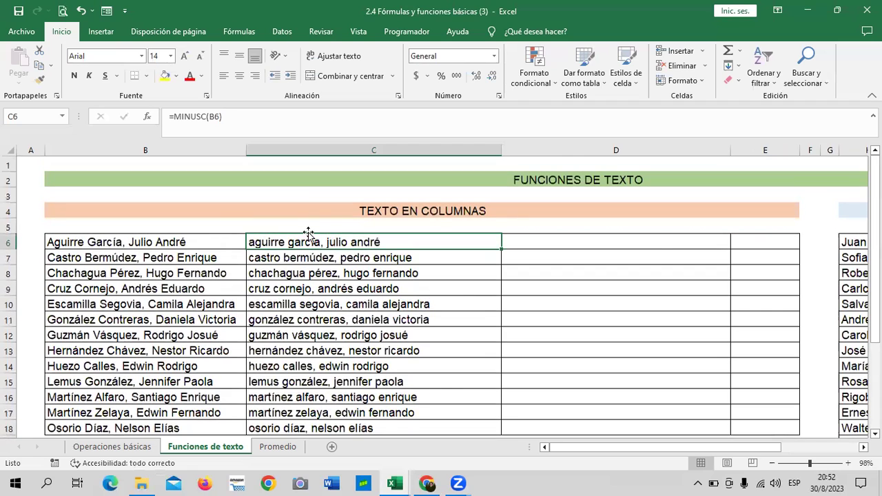
click(161, 144)
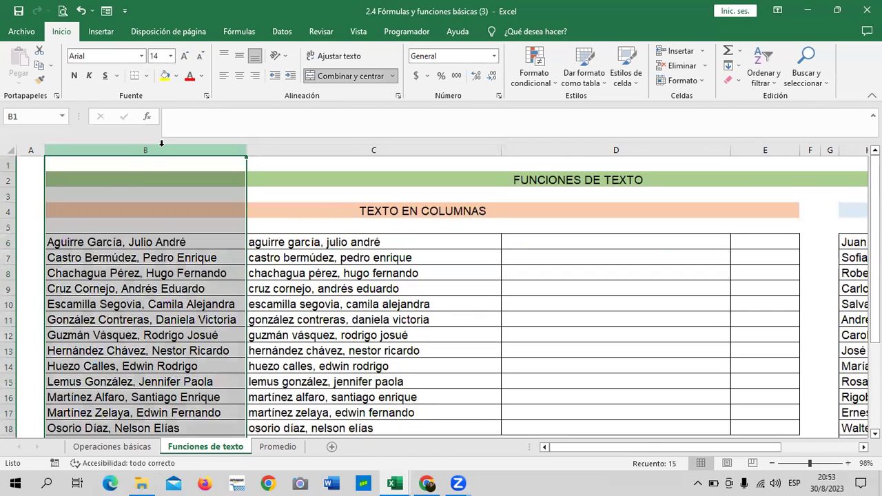
drag(247, 149, 78, 148)
click(242, 246)
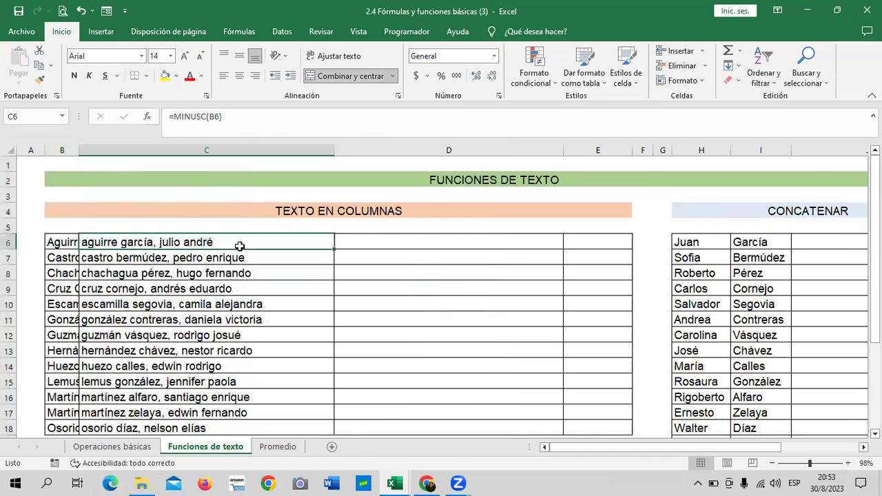
drag(79, 151, 65, 151)
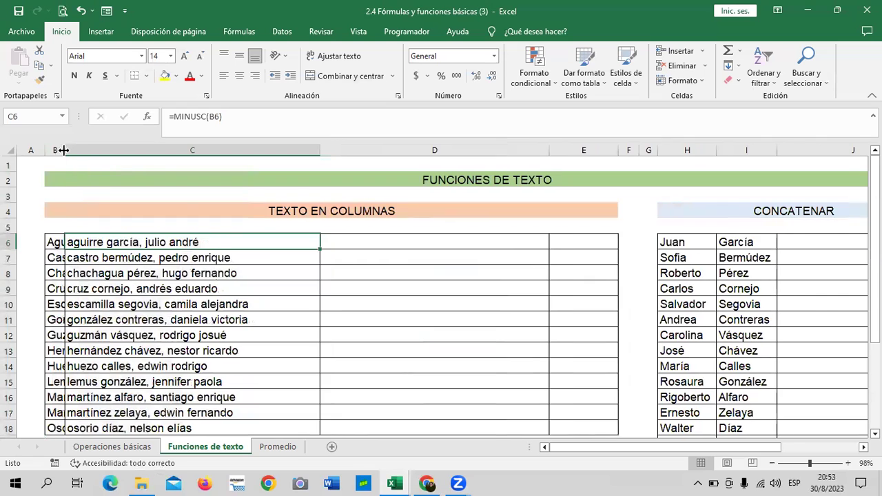
Step: Select the lowercase names in C6:C18 and copy them
scroll(215, 290, down, 2)
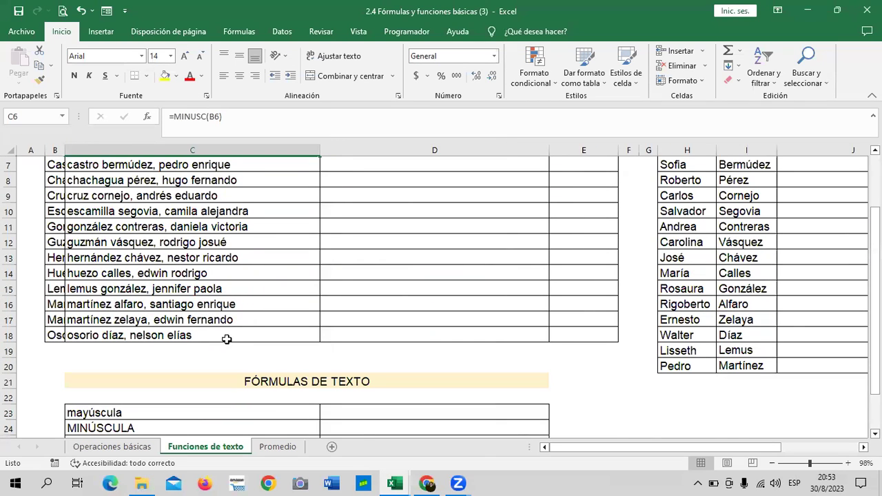
scroll(228, 338, up, 2)
scroll(227, 338, down, 1)
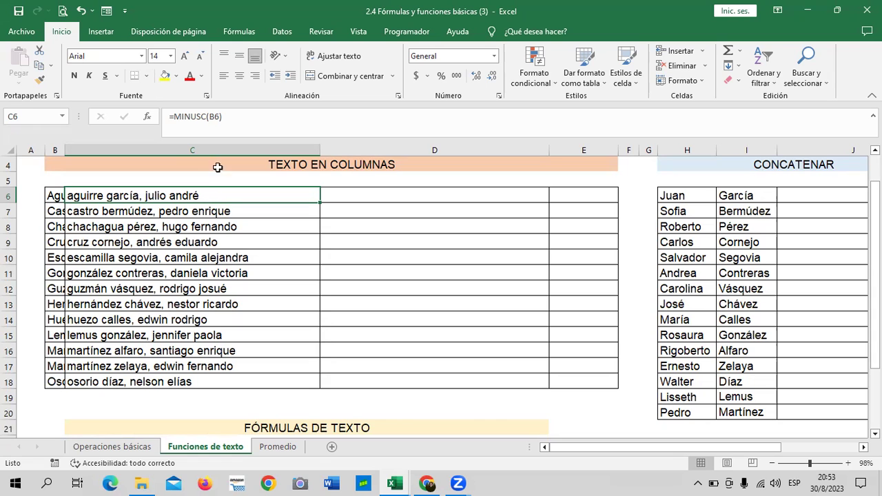
drag(207, 196, 234, 381)
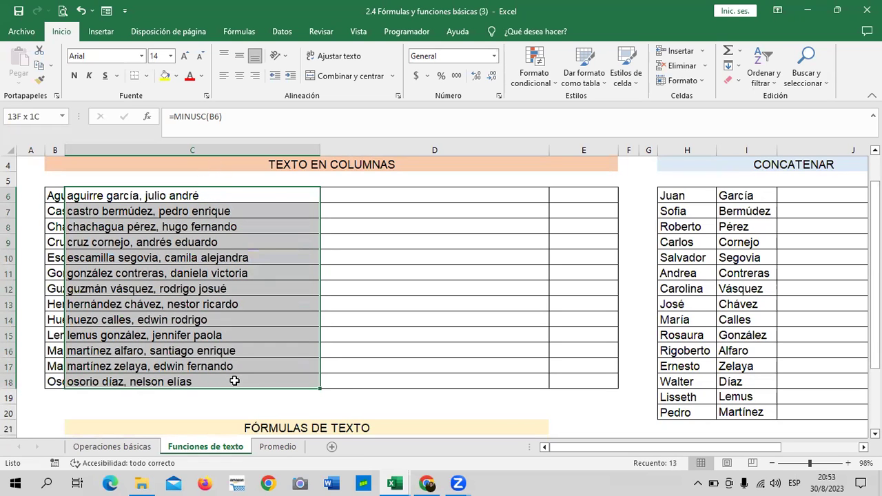
right_click(195, 226)
click(248, 203)
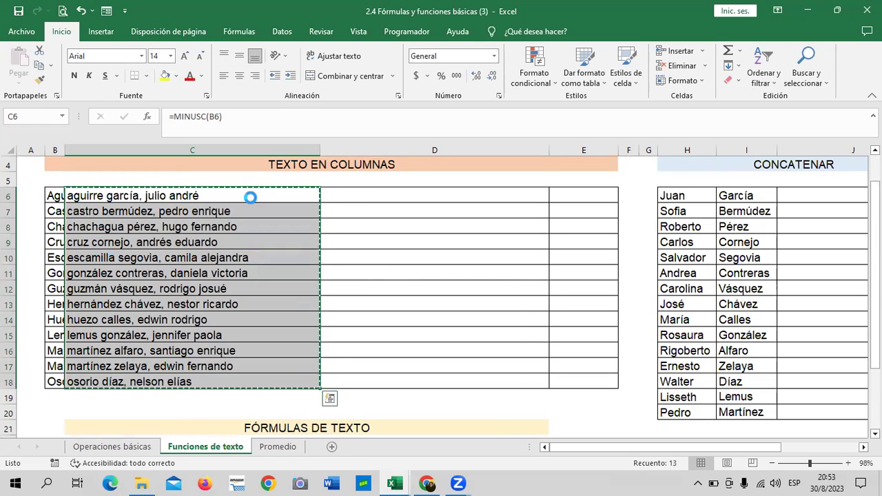
Step: Paste the copied names over C6:C18 as values, then spot-check C13, C18 and C6 for plain text
right_click(82, 200)
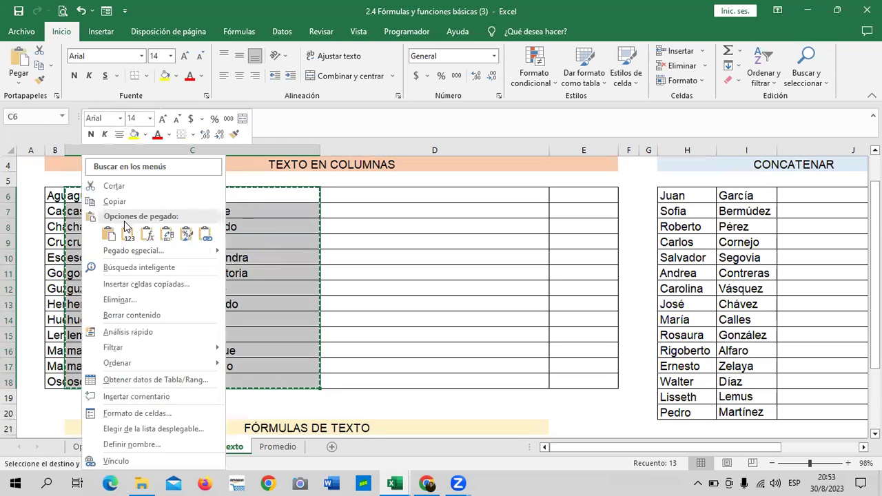
click(128, 235)
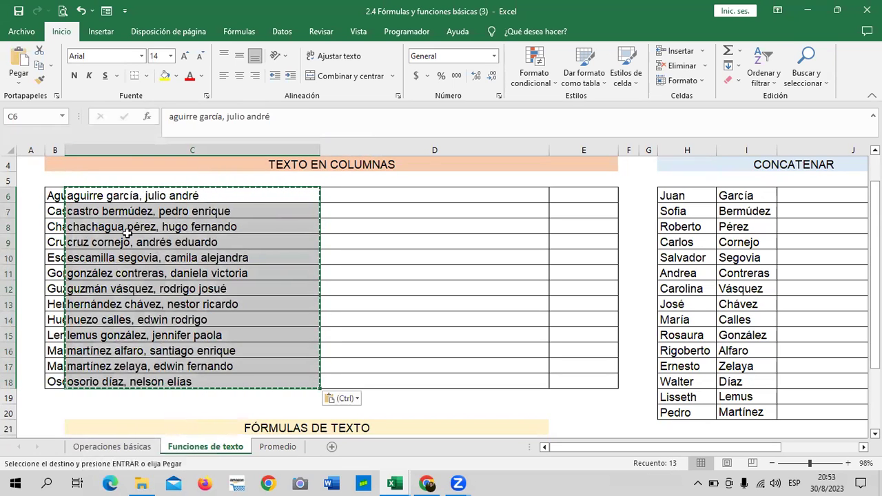
key(Escape)
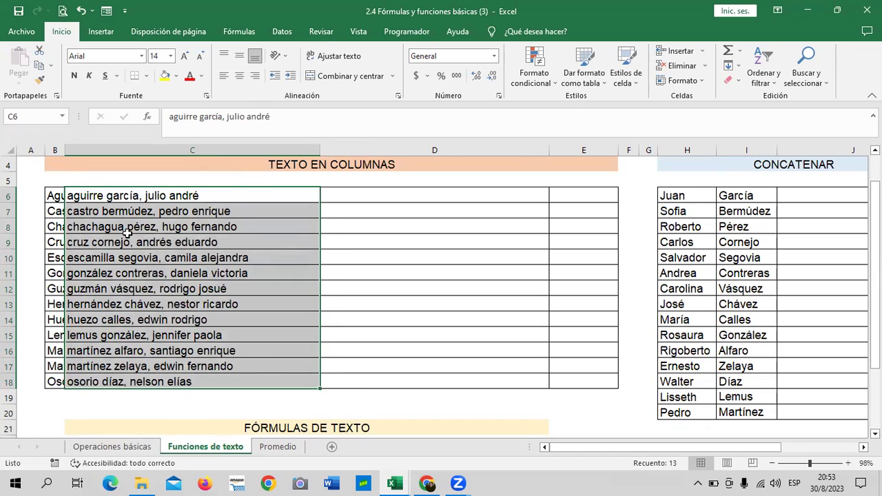
click(252, 198)
click(257, 304)
click(255, 379)
click(245, 195)
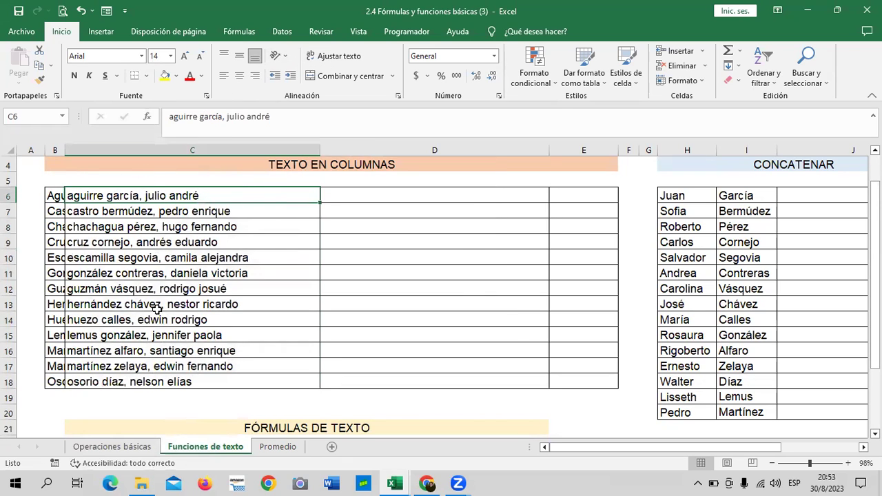
Step: Narrow column C slightly and select D6 for the next result
drag(422, 197, 422, 207)
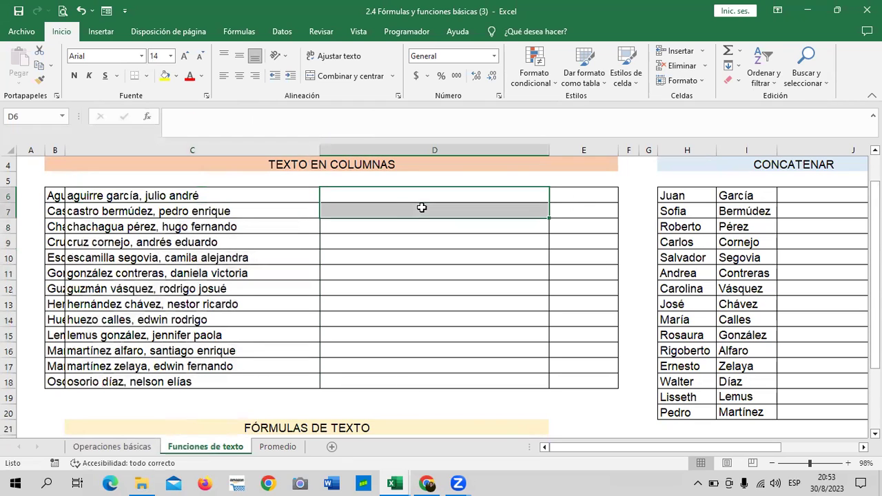
drag(320, 150, 282, 152)
click(354, 196)
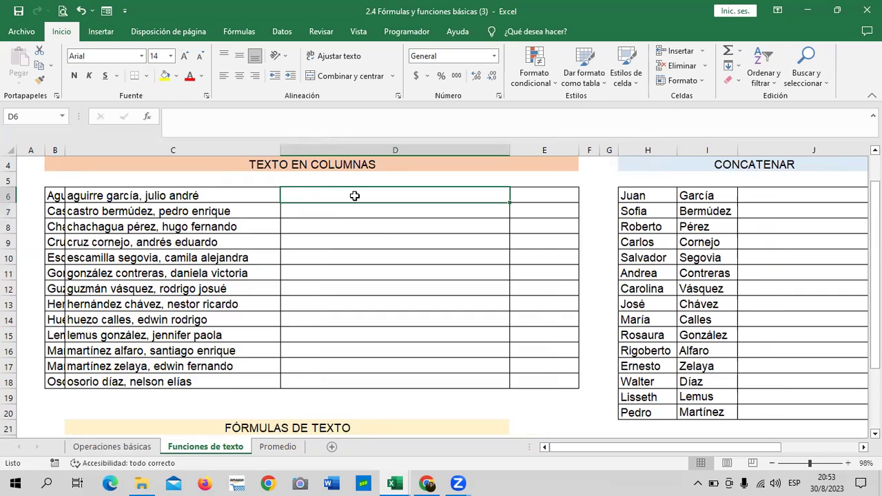
text(=N)
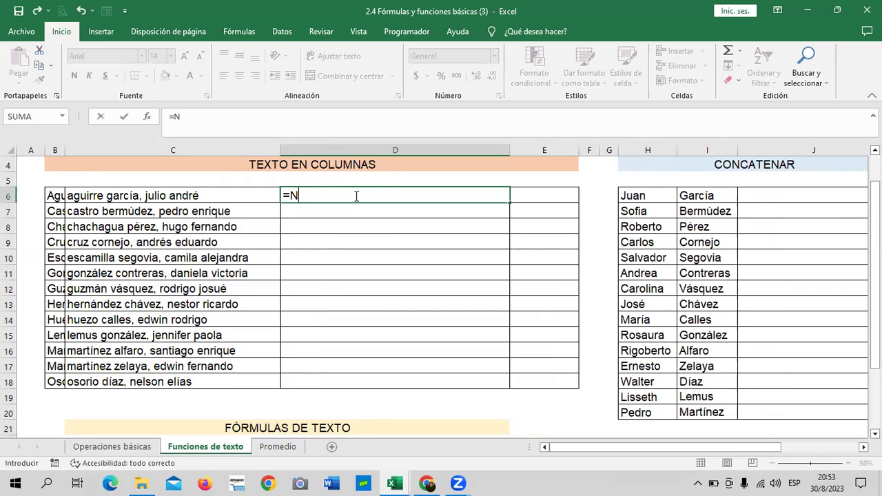
text(O)
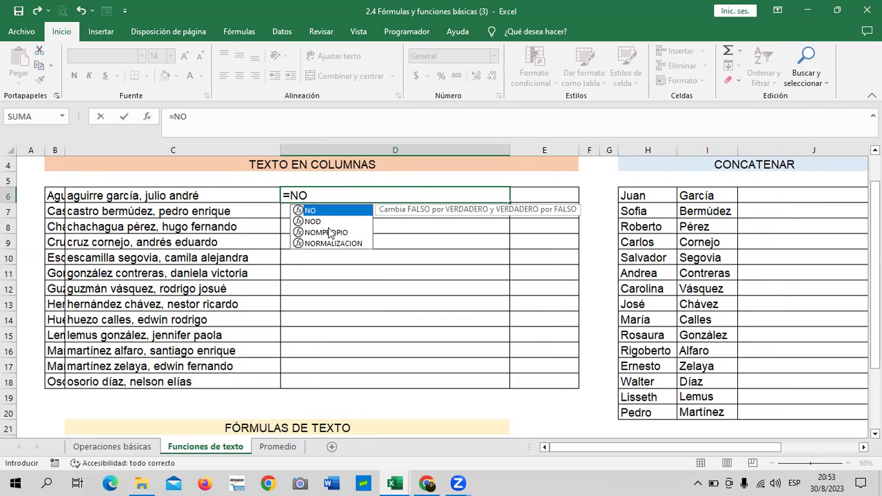
double_click(331, 233)
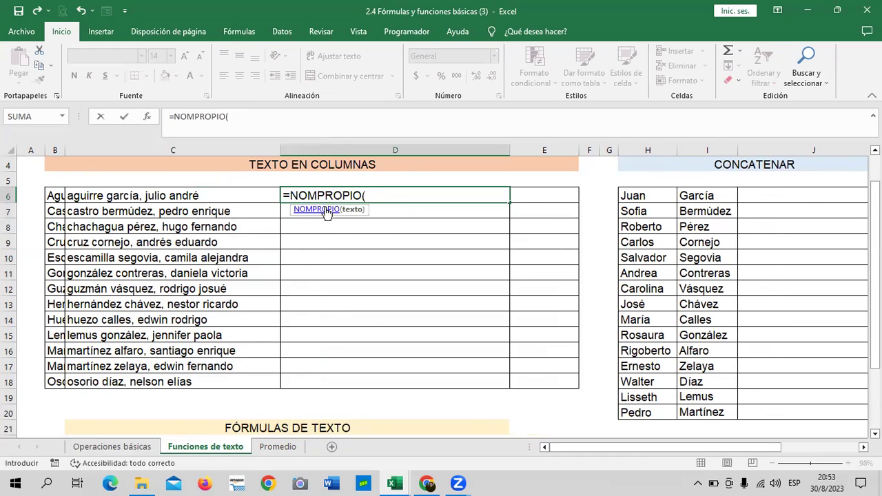
key(BackSpace)
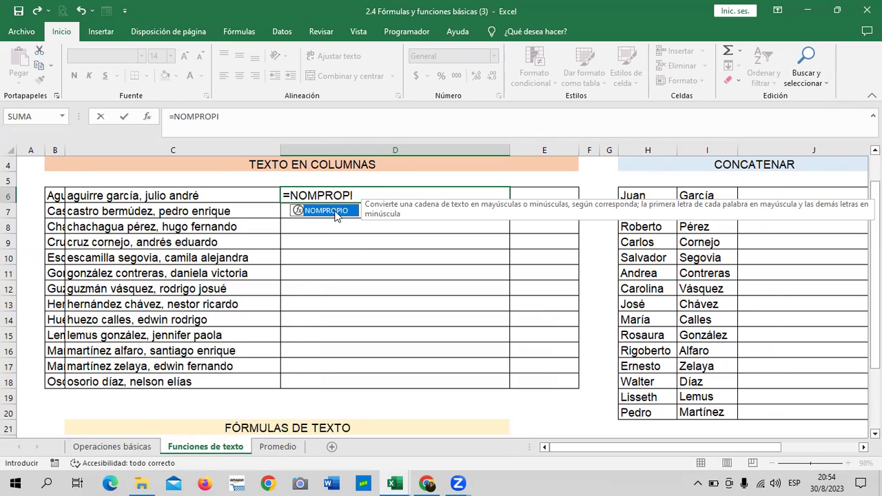
double_click(336, 213)
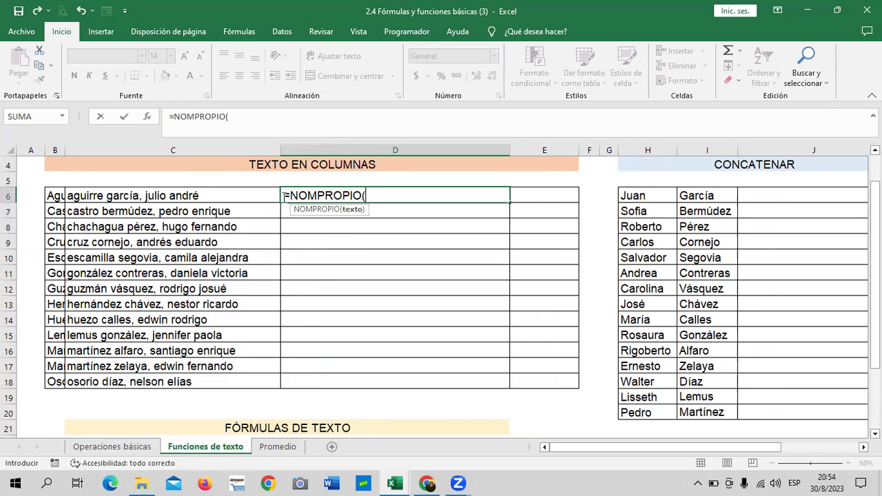
click(261, 196)
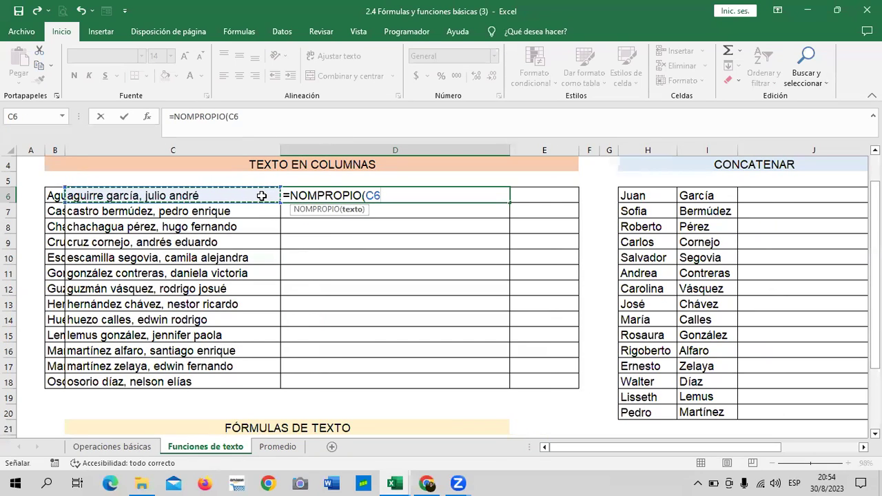
text())
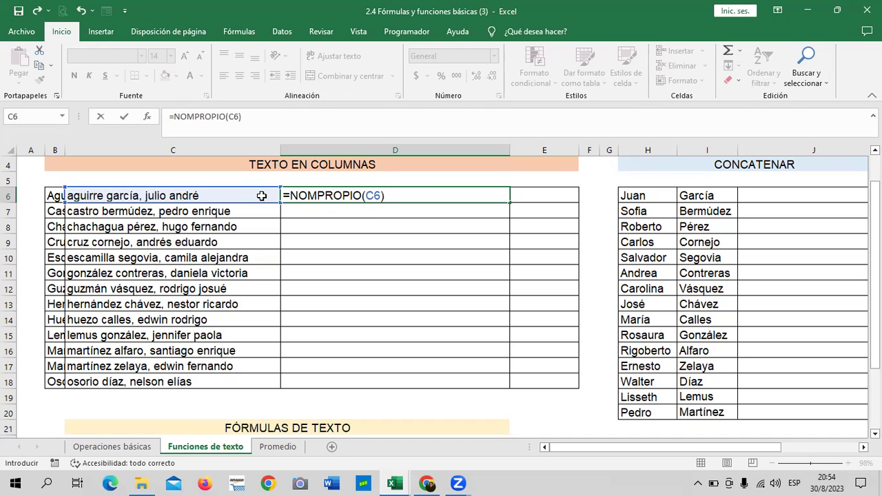
key(Return)
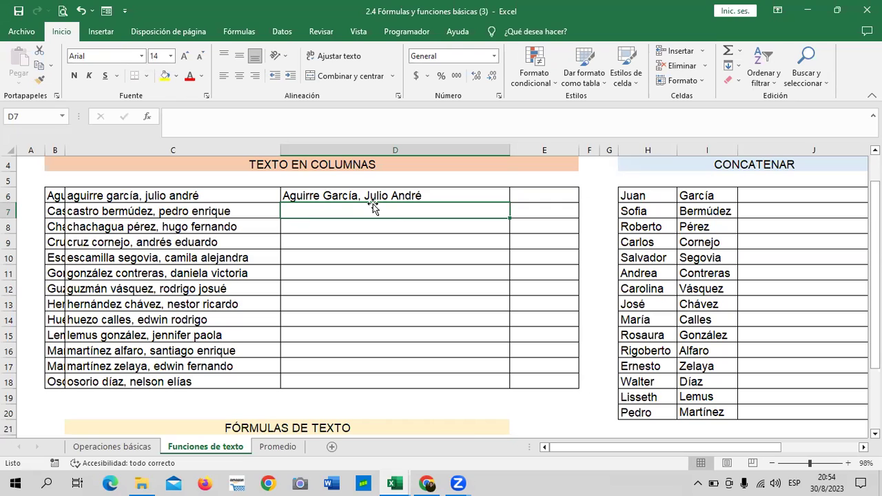
Step: Fill the NOMPROPIO formula from D6 down to D18, then narrow column C and widen column E
click(476, 197)
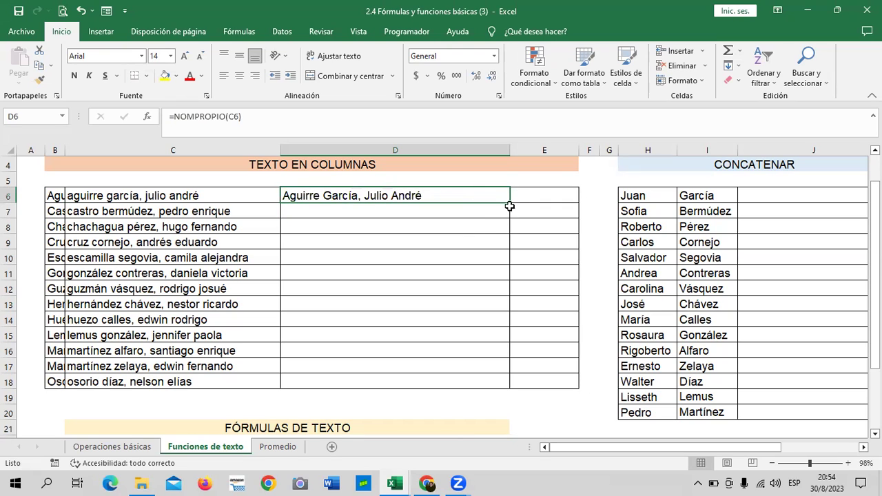
drag(510, 204, 512, 383)
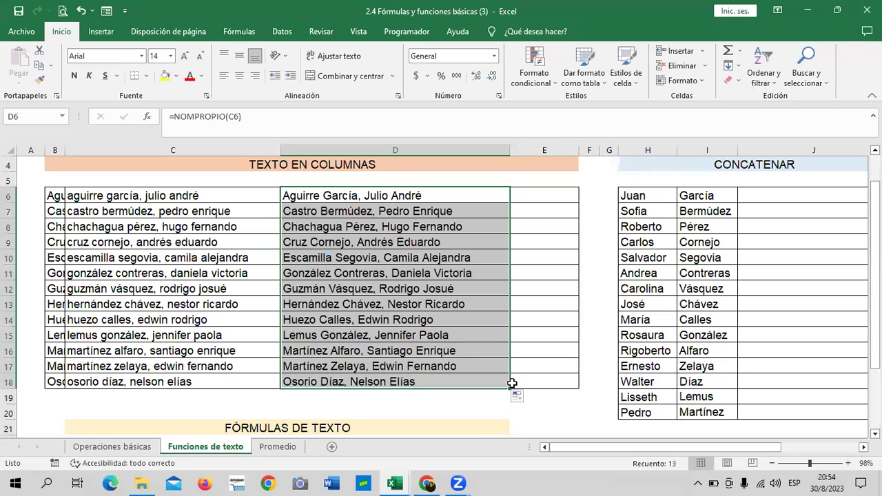
click(525, 378)
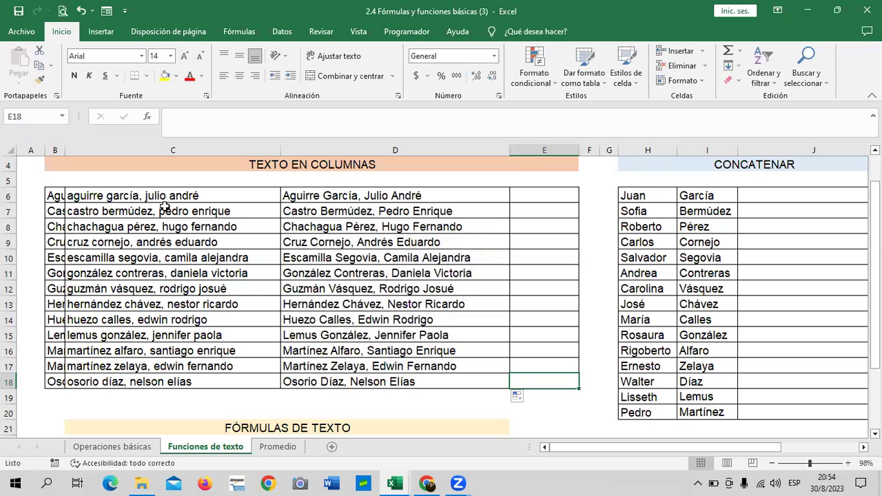
drag(269, 148, 268, 148)
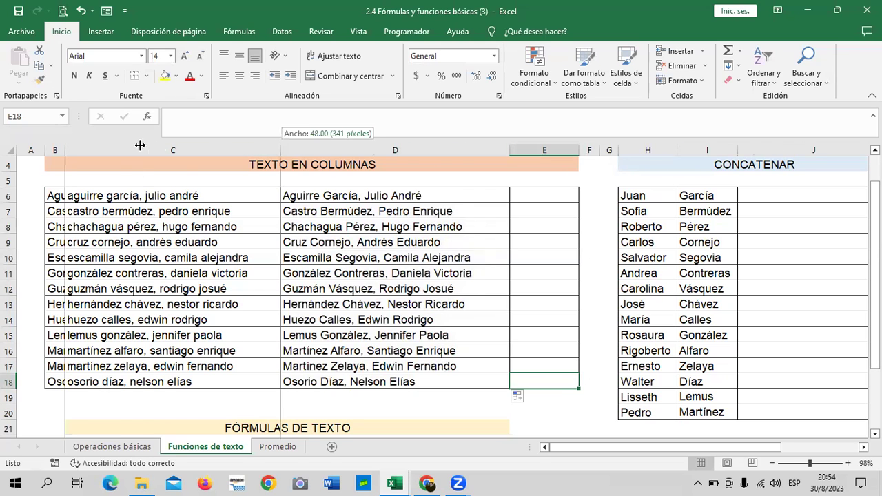
drag(140, 145, 117, 148)
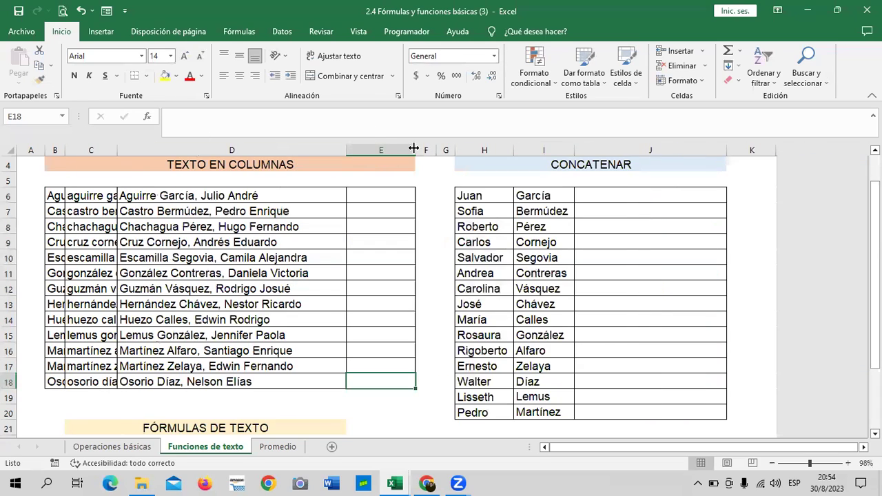
drag(414, 148, 539, 148)
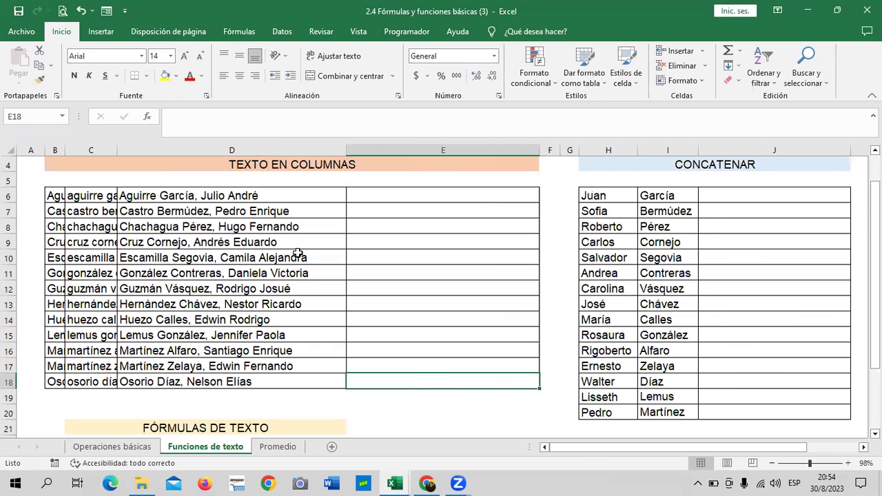
Step: Check the copied formulas in D6, D10, D18 and D15, and narrow column D slightly
click(230, 195)
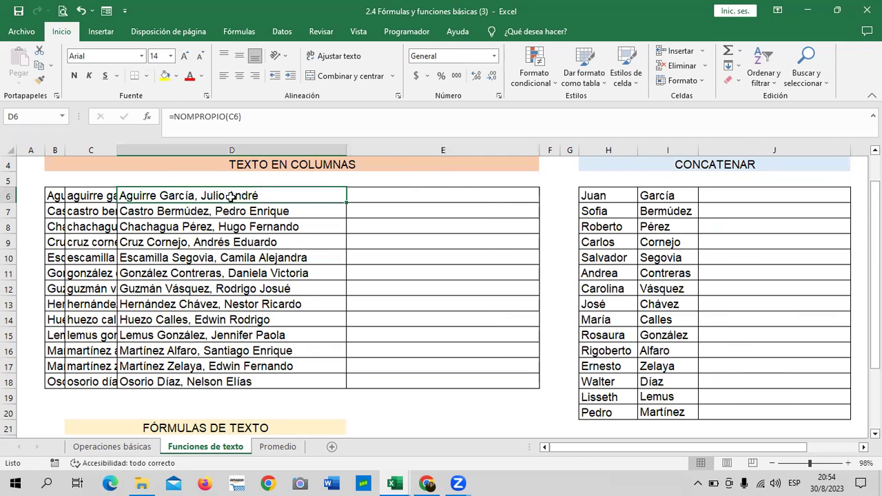
click(218, 261)
click(204, 378)
click(204, 333)
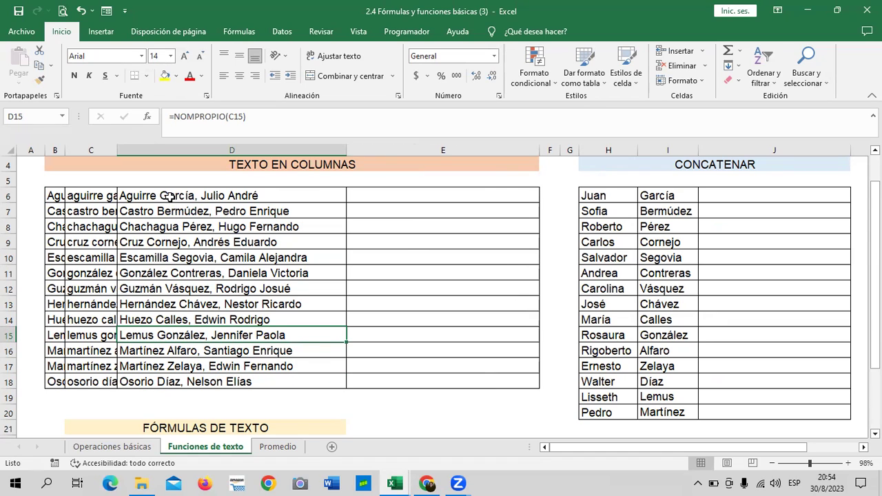
drag(346, 150, 326, 150)
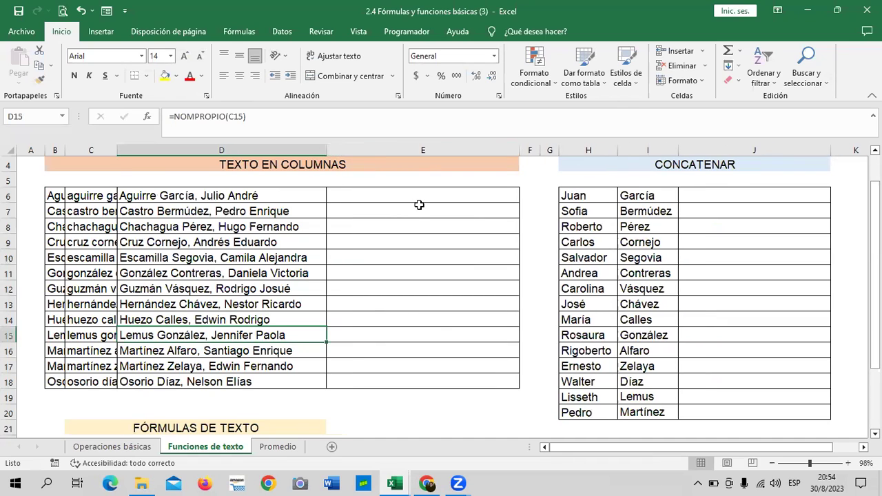
click(378, 373)
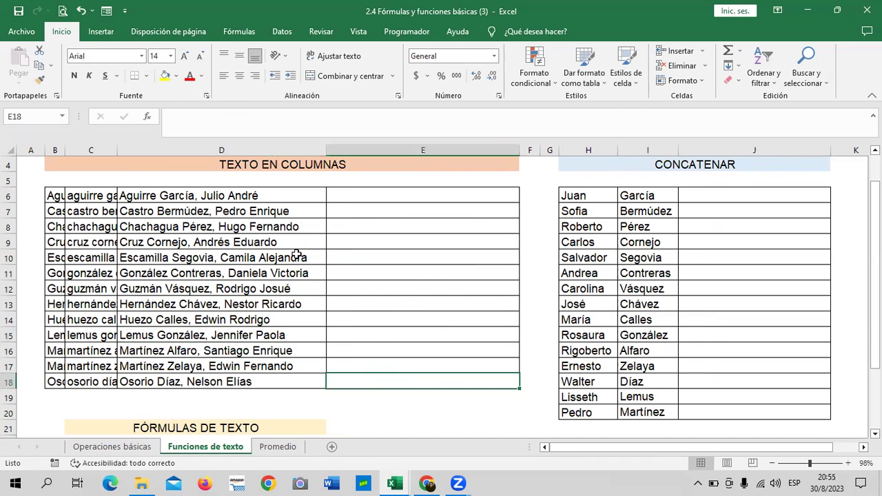
click(267, 195)
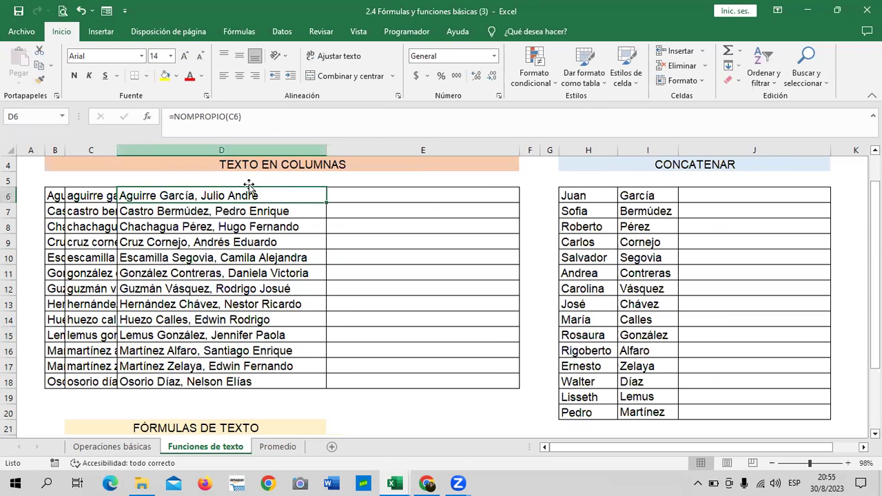
Step: Enter =MAYUSC(D6) in E6 to show the first name in uppercase
click(393, 195)
text(=)
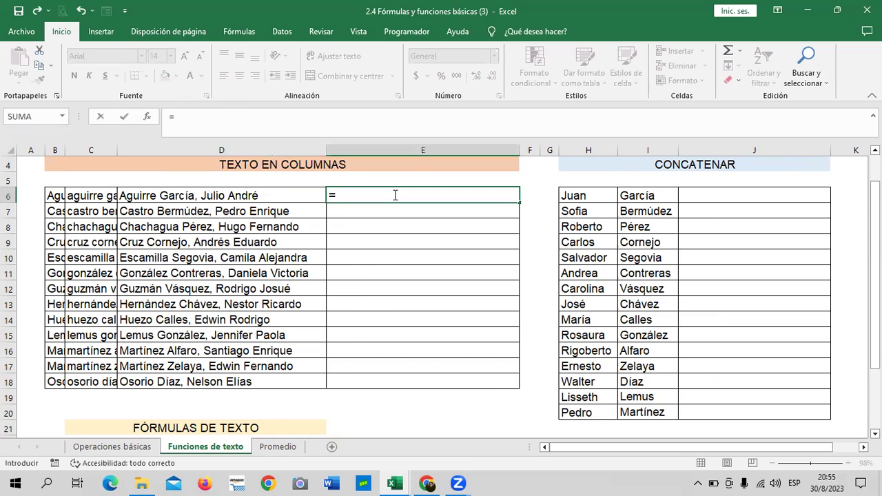
text(M)
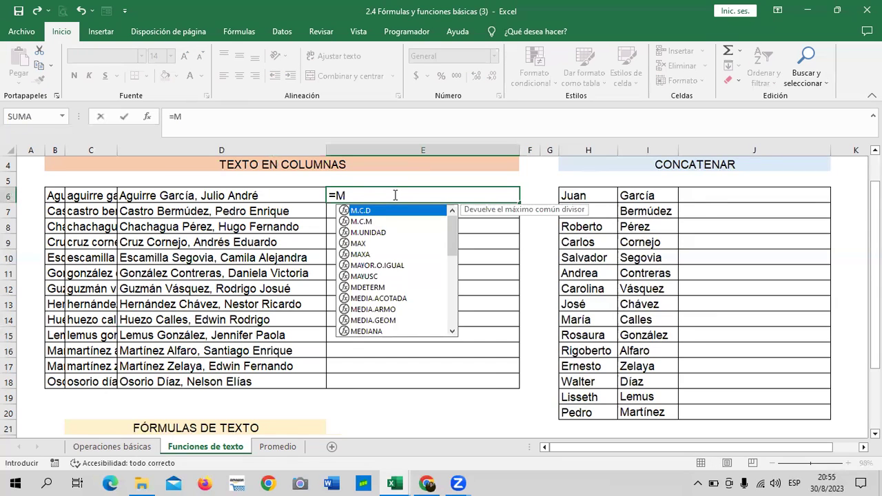
text(AYUS)
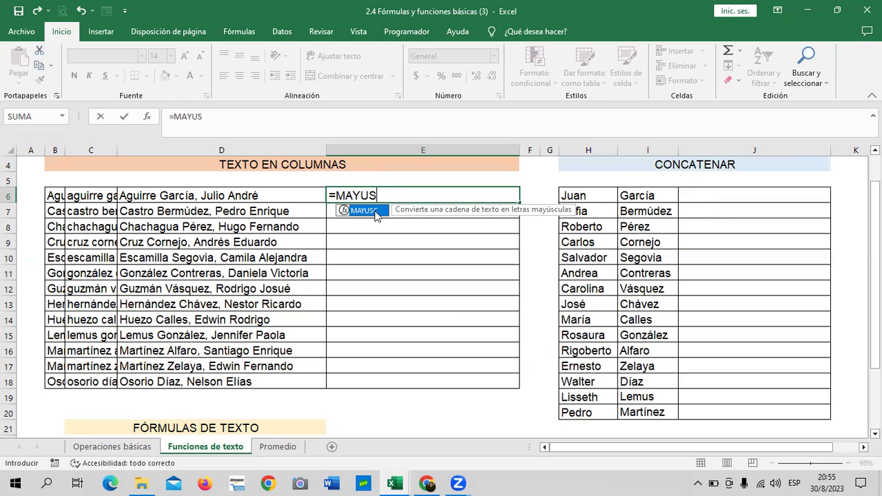
double_click(378, 210)
click(295, 193)
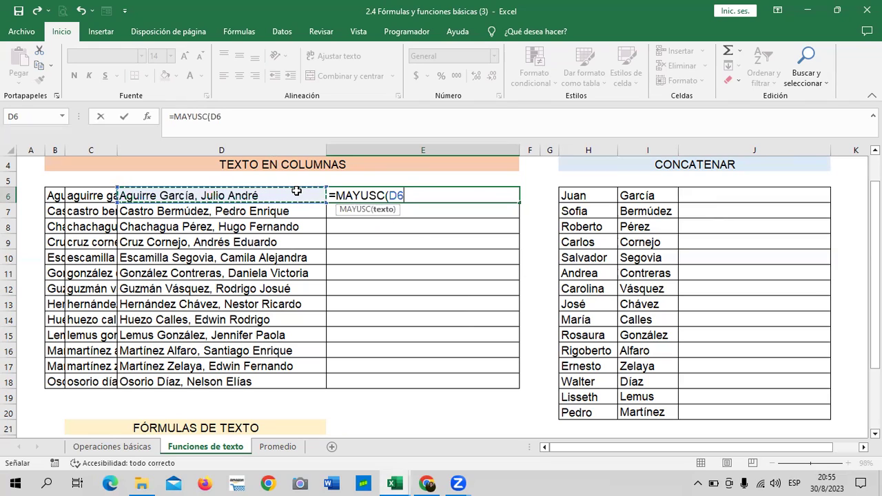
text())
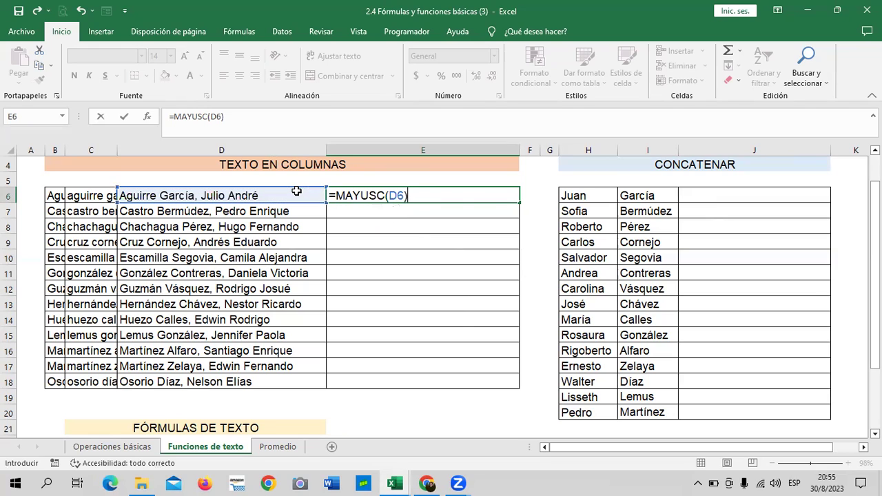
key(Return)
Step: Fill the uppercase formula down to E18, narrow column D and widen column E
click(478, 195)
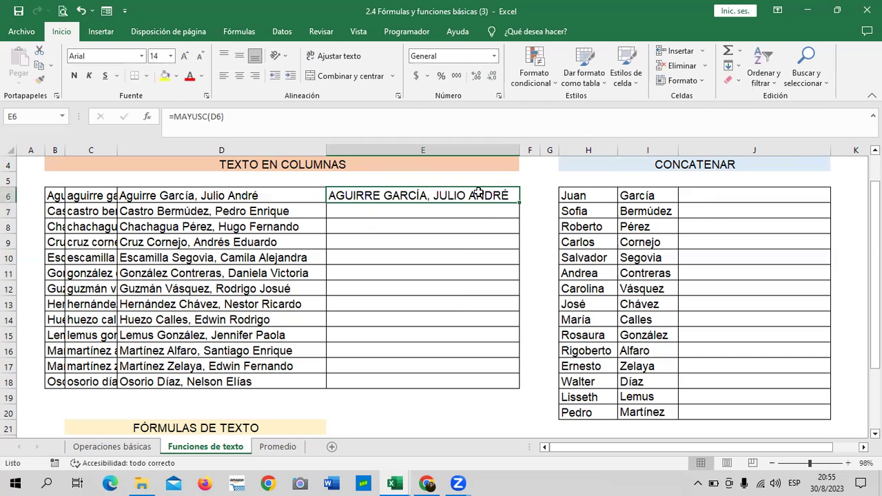
drag(520, 203, 514, 373)
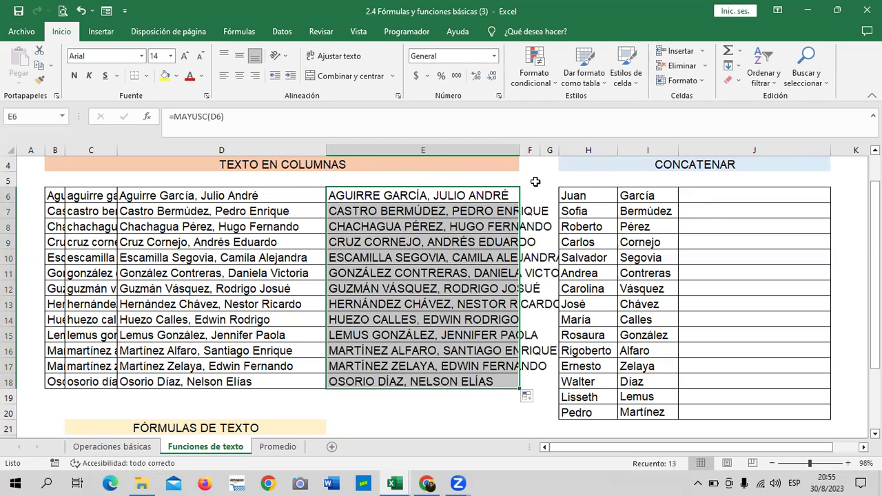
drag(327, 152, 207, 151)
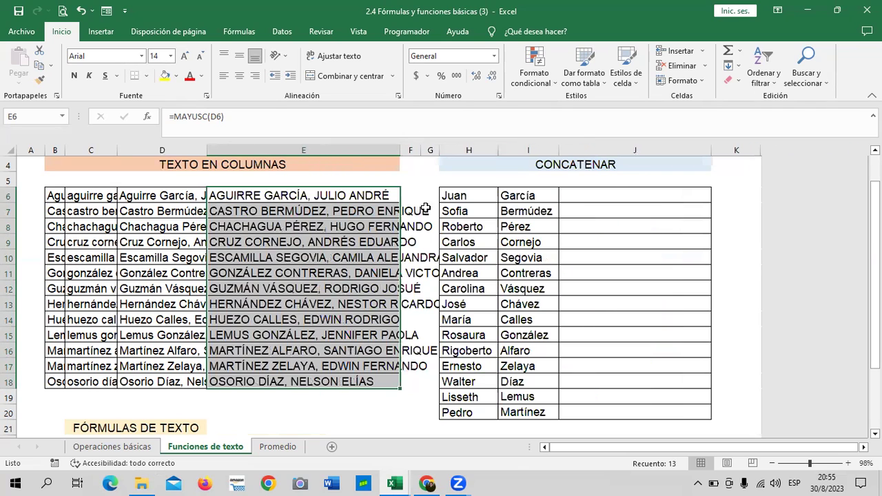
mouse_move(400, 149)
mouse_down()
mouse_move(528, 150)
mouse_move(465, 149)
mouse_up()
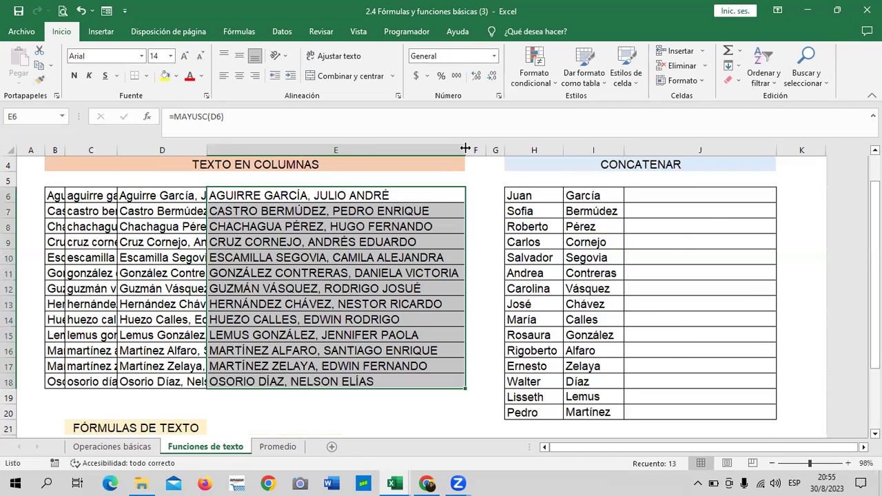
Step: Check the cells beside the mayúscula, MINÚSCULA, tipo oración and nombre propio labels, then widen column C to fit them
scroll(312, 253, down, 1)
scroll(347, 271, down, 3)
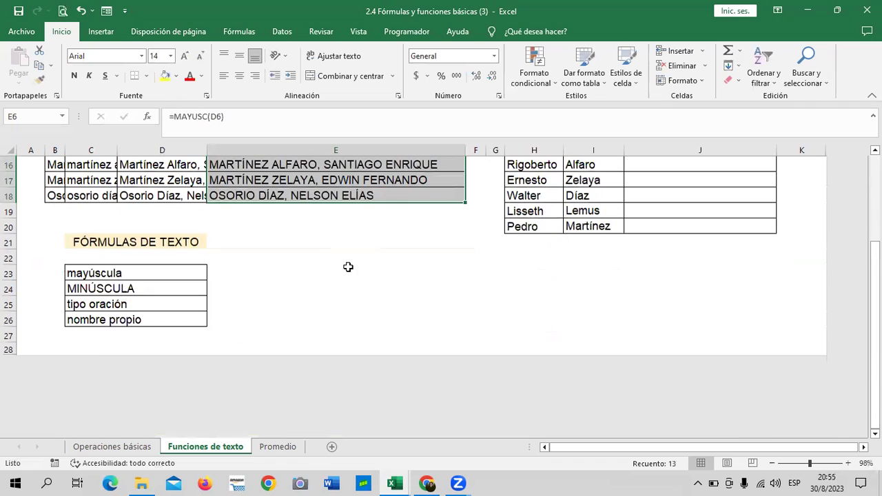
click(179, 278)
click(176, 293)
click(180, 318)
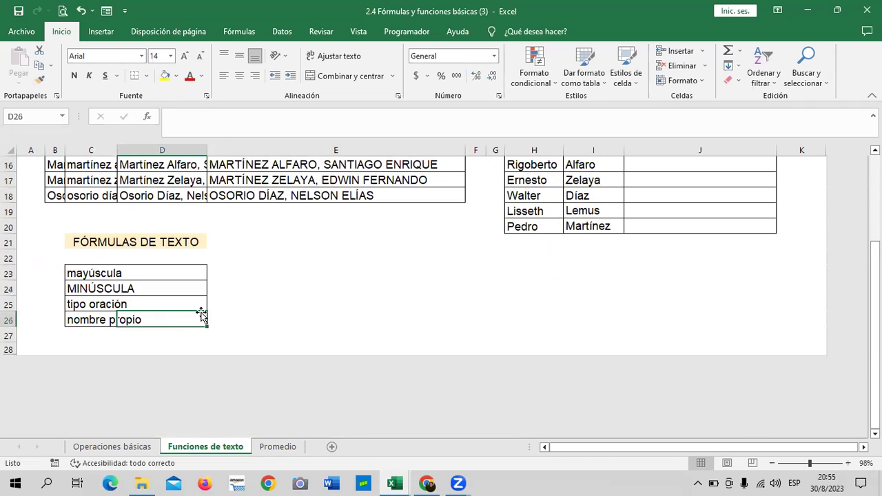
click(172, 304)
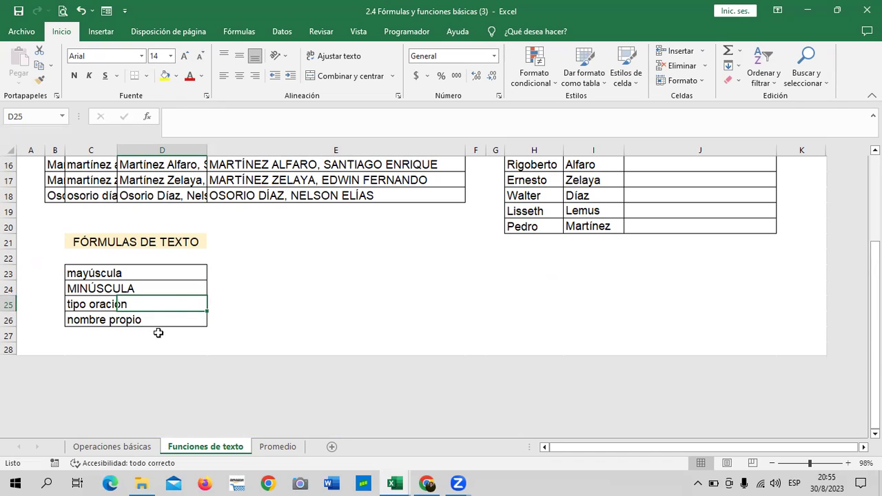
click(159, 318)
click(162, 273)
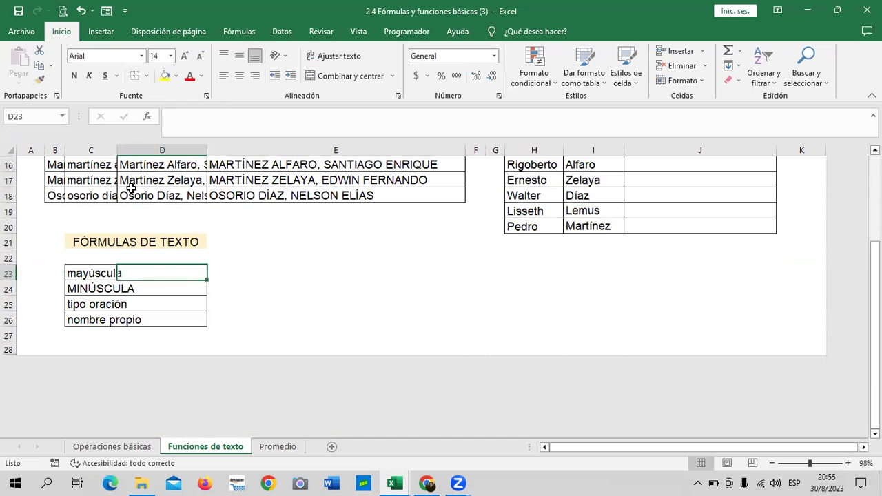
drag(117, 150, 138, 150)
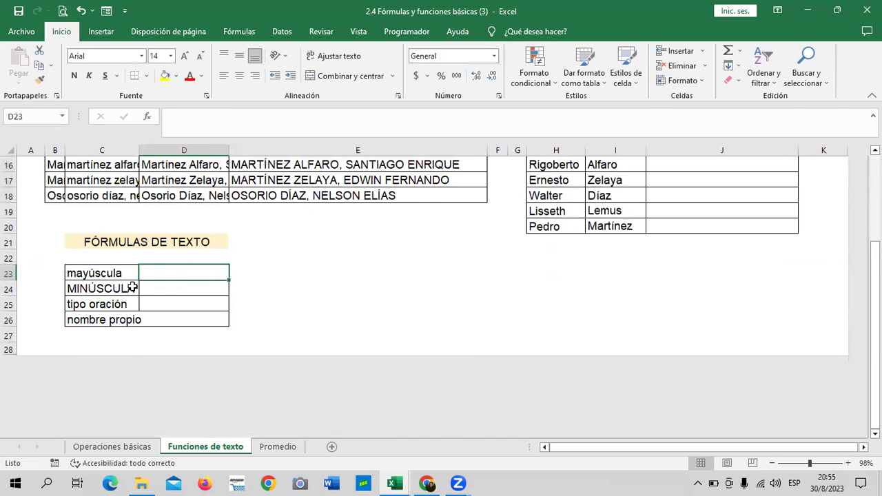
drag(139, 149, 152, 149)
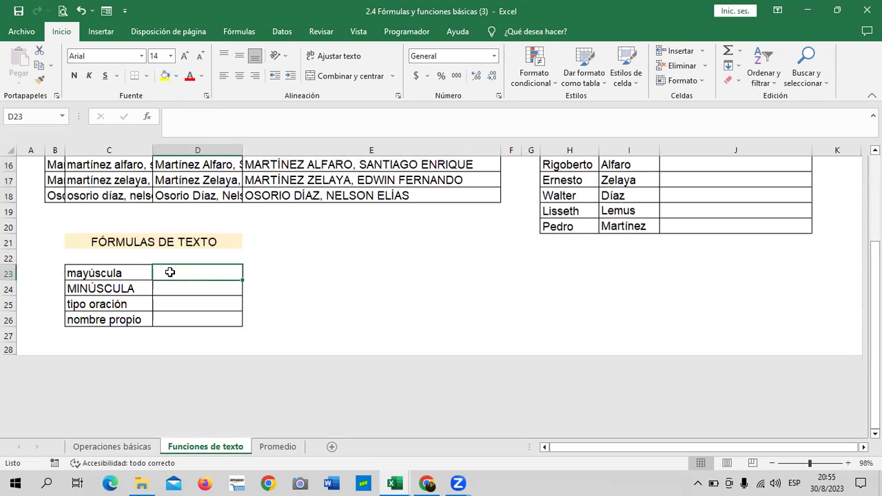
Step: Enter =MAYUSC(C23) in D23 to show the mayúscula label in uppercase
text(=)
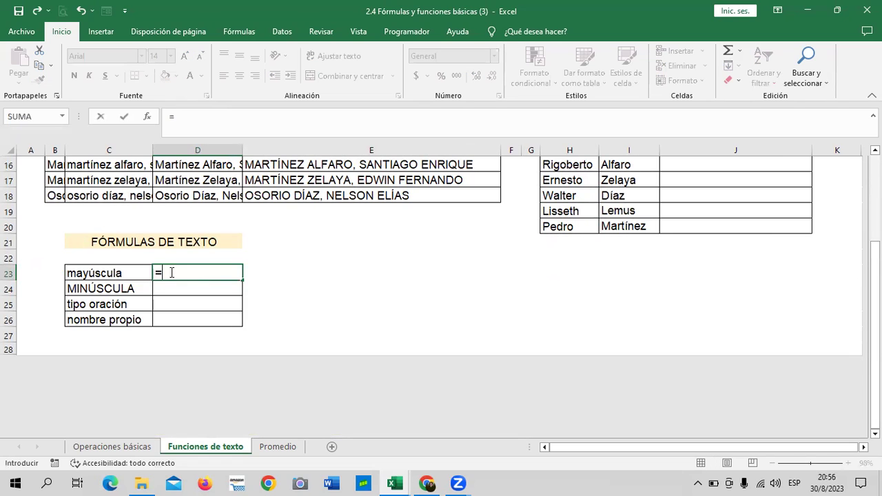
text(MAYUS)
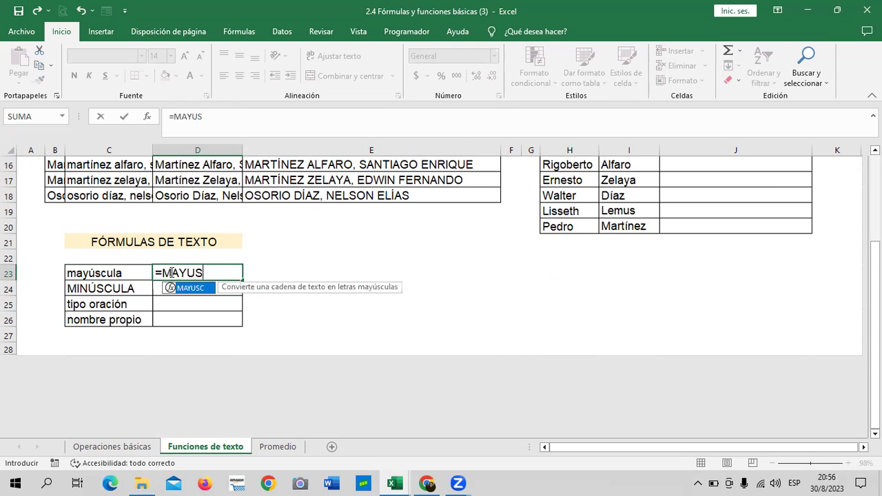
double_click(187, 289)
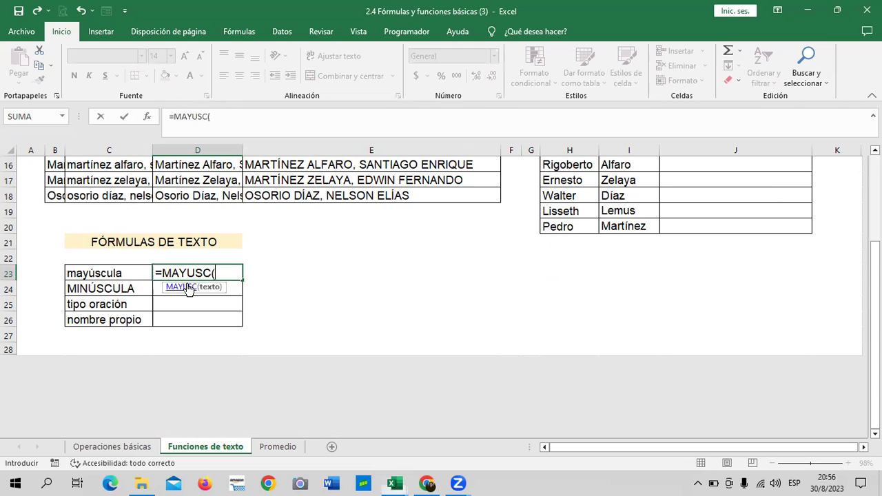
click(140, 271)
text())
key(Return)
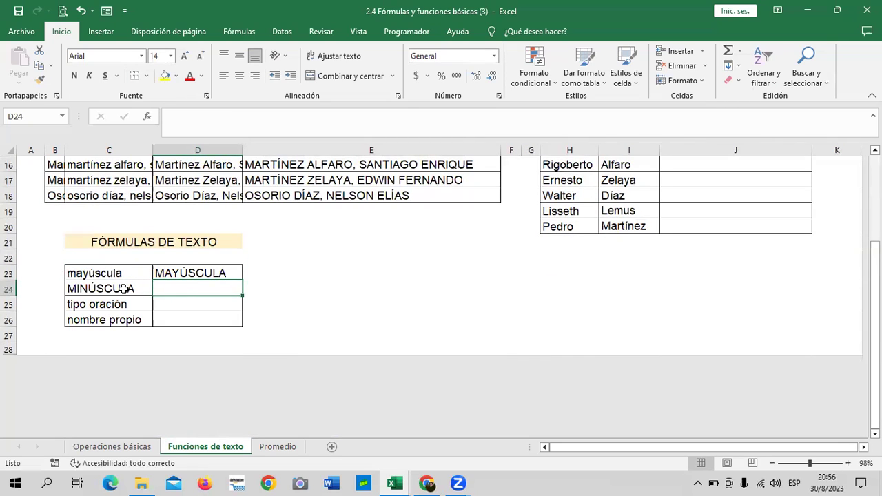
Step: Enter =MINUSC(C24) in D24 to show the MINÚSCULA label in lowercase
click(117, 287)
click(171, 285)
click(128, 286)
click(174, 289)
text(=)
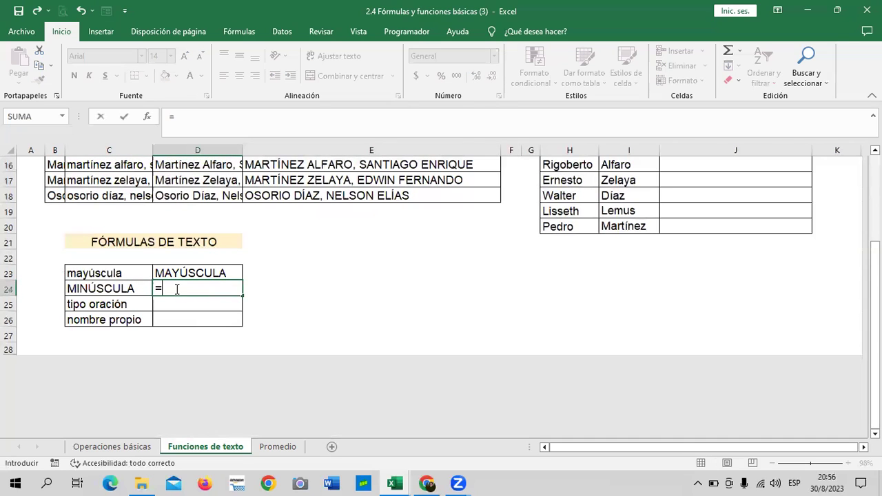
text(MIN)
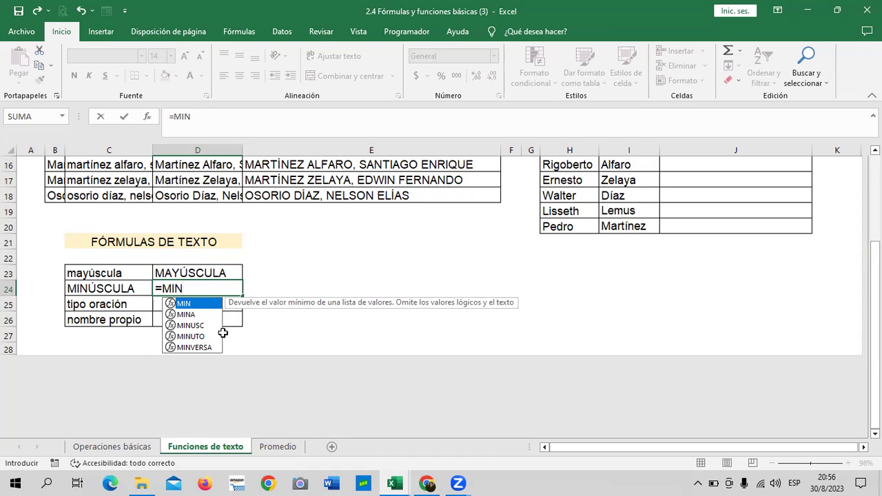
double_click(193, 325)
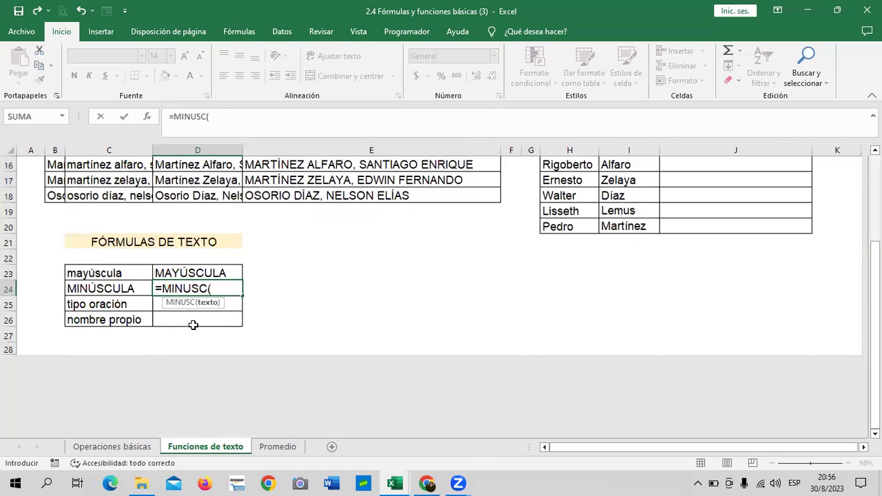
click(124, 290)
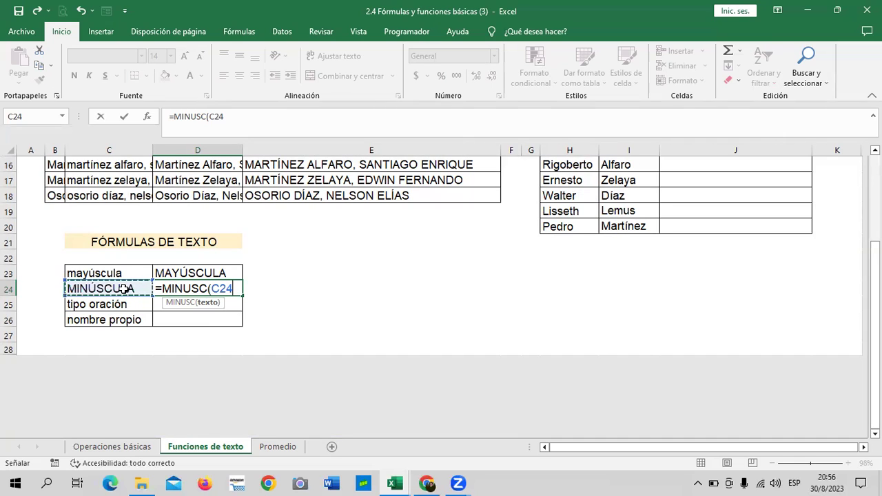
text())
key(Return)
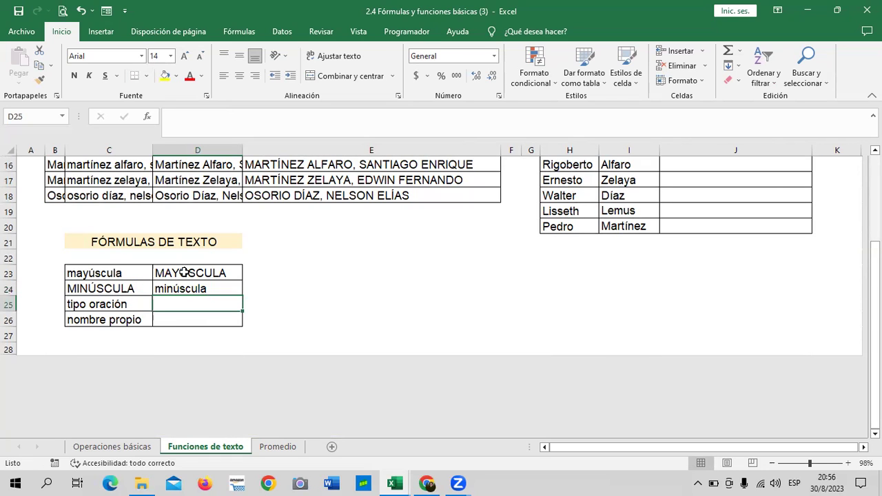
Step: Enter =NOMPROPIO(C25) in D25 to show the tipo oración label in proper case
click(185, 273)
click(177, 288)
click(136, 307)
click(178, 302)
text(=)
text(NOM)
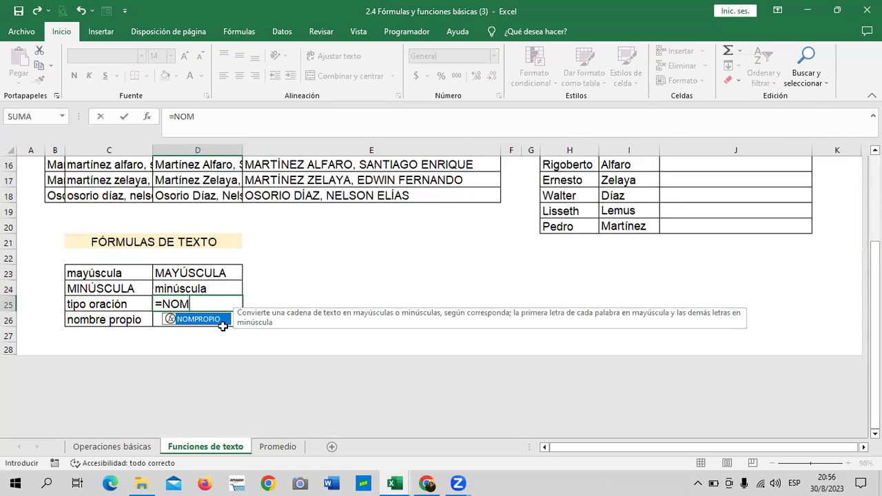
double_click(216, 320)
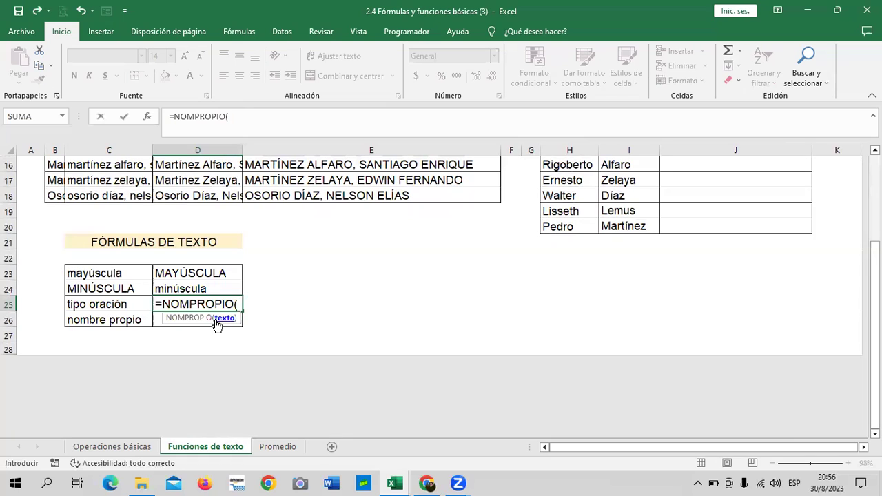
click(115, 306)
click(305, 117)
text())
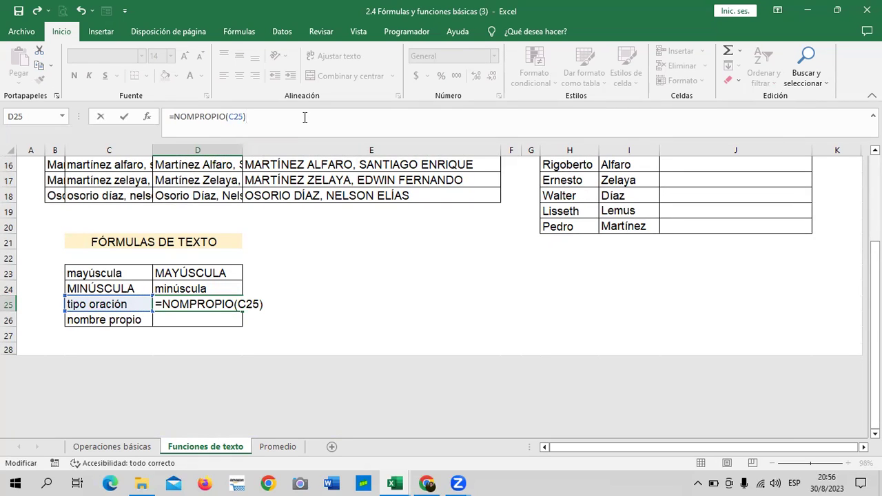
key(Return)
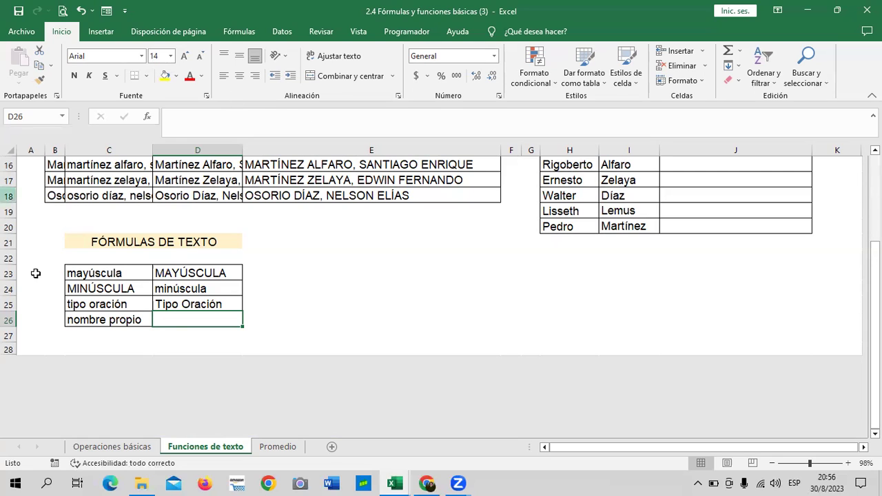
Step: Enter =NOMPROPIO(C26) in D26 so it displays 'Nombre Propio'
text(=)
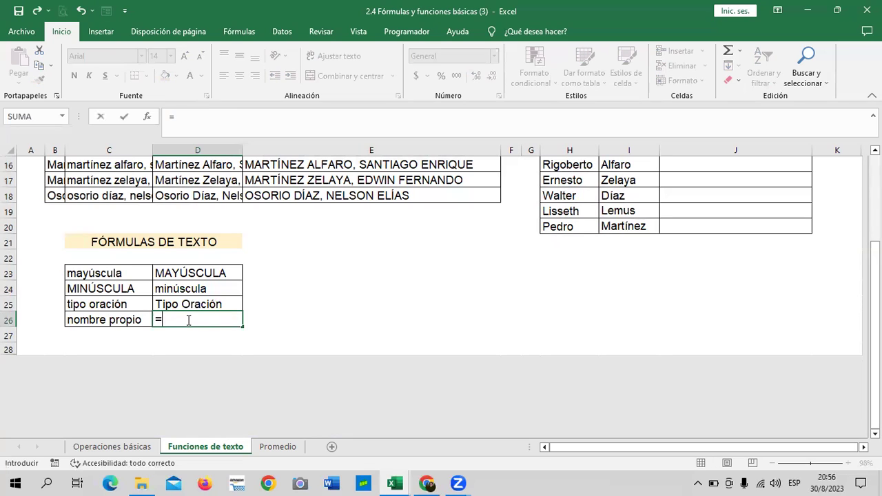
text(NO)
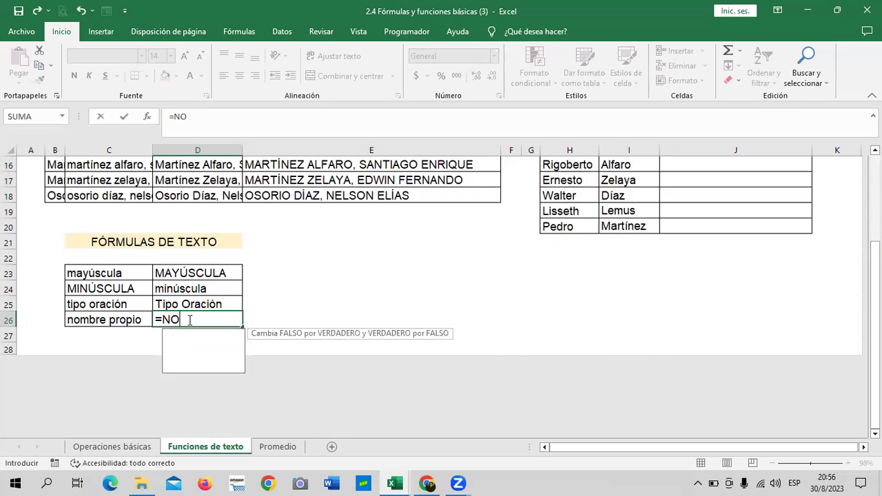
text(M)
double_click(221, 336)
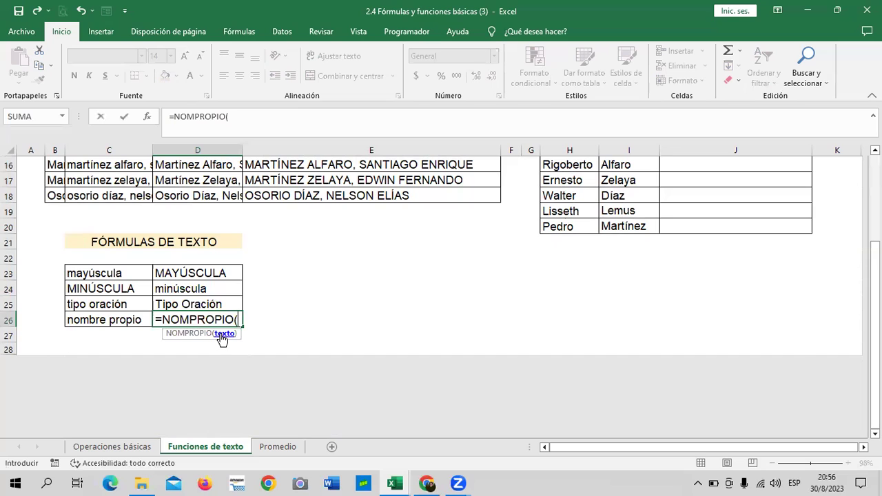
click(134, 317)
text())
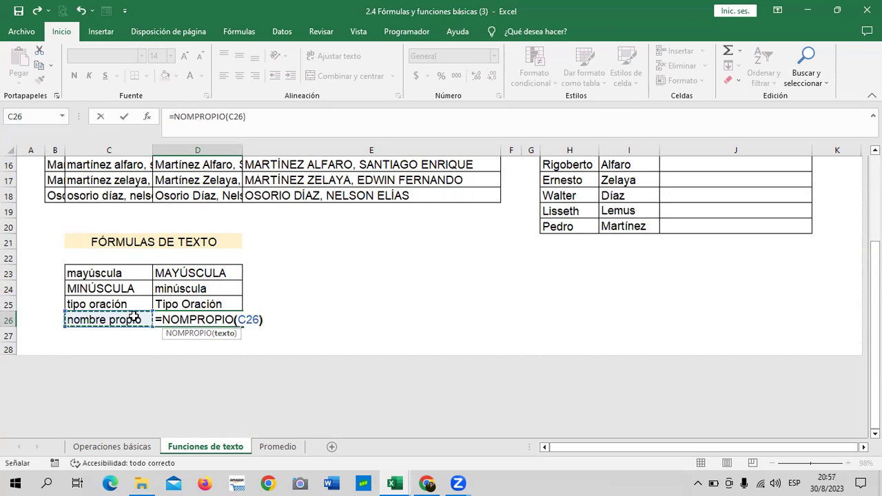
key(Return)
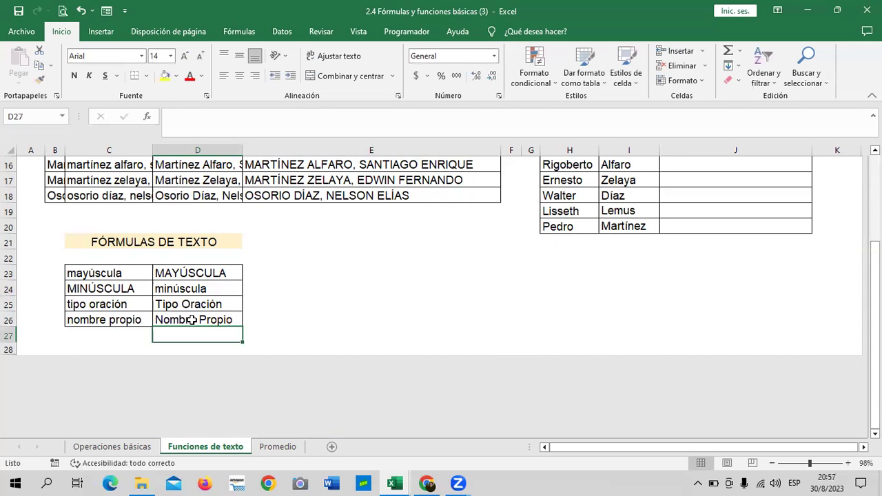
click(131, 317)
click(127, 303)
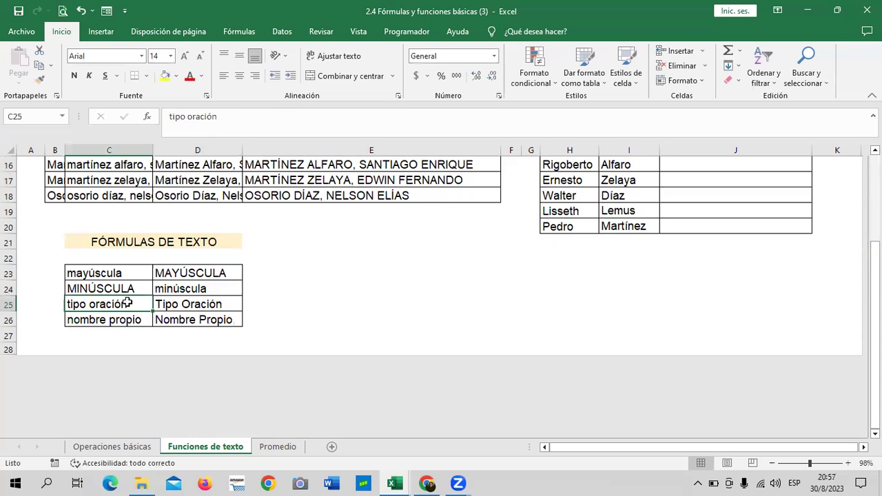
click(200, 289)
click(204, 273)
click(201, 288)
click(202, 304)
click(202, 321)
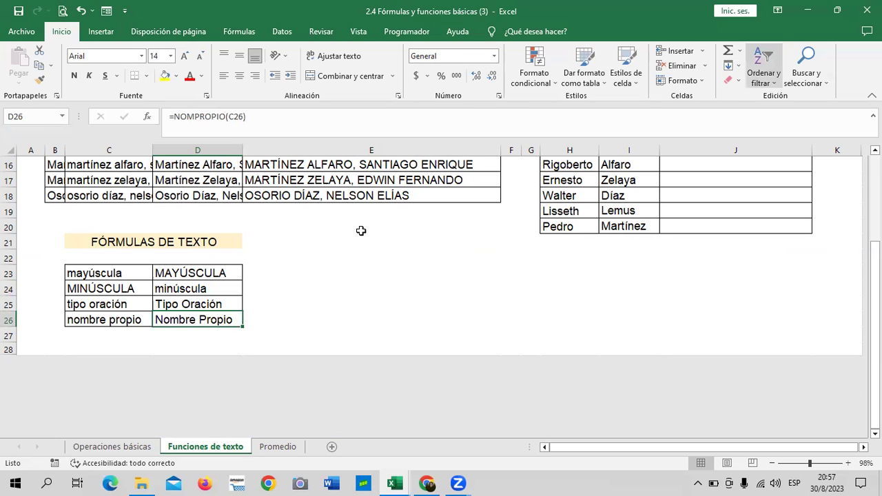
scroll(360, 231, up, 1)
scroll(361, 231, up, 1)
scroll(360, 231, up, 2)
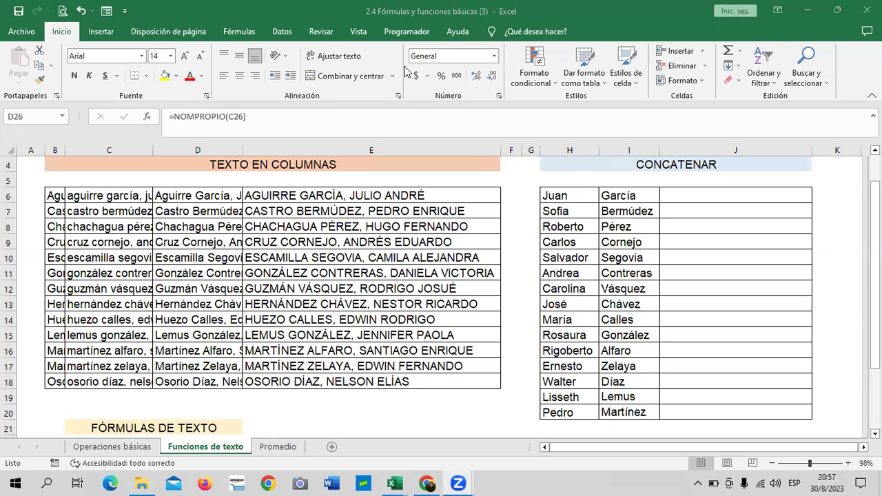
scroll(525, 373, down, 2)
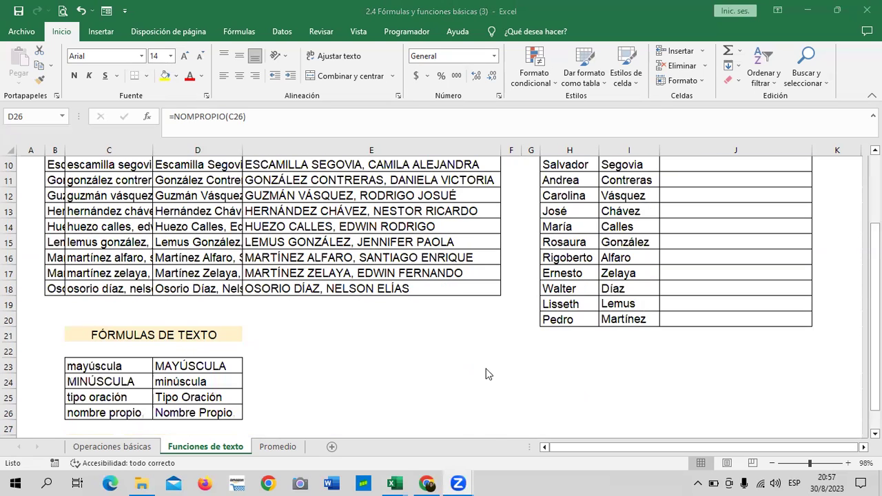
click(689, 222)
text(=)
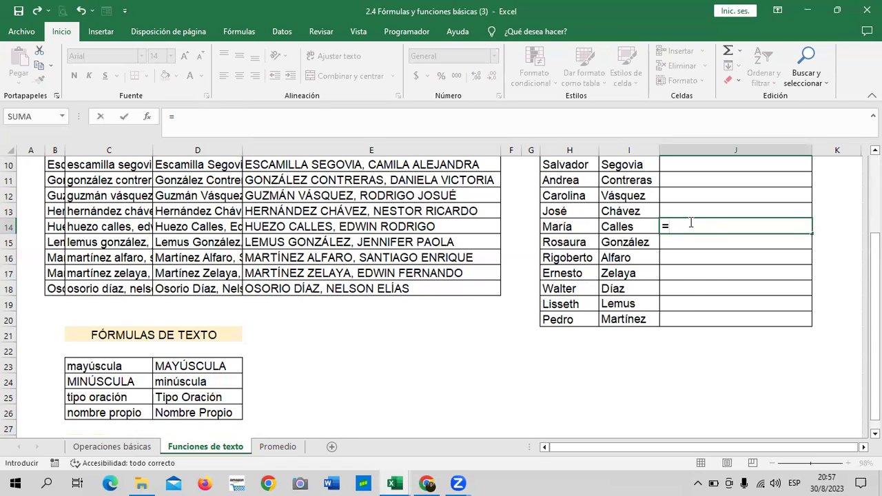
text(MAYU)
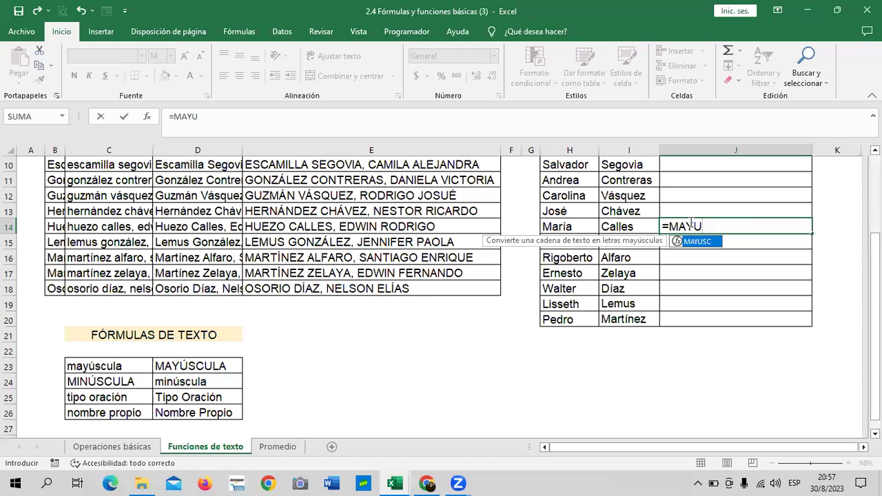
key(BackSpace)
key(BackSpace)
key(BackSpace)
key(BackSpace)
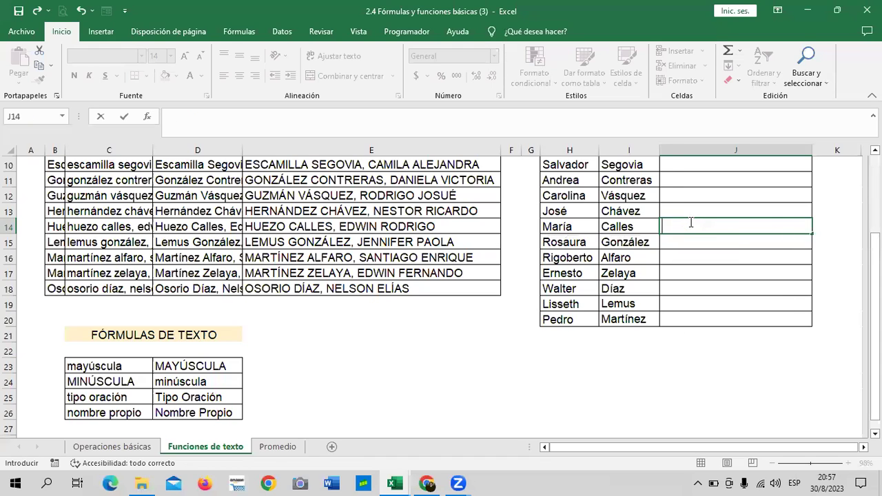
key(Return)
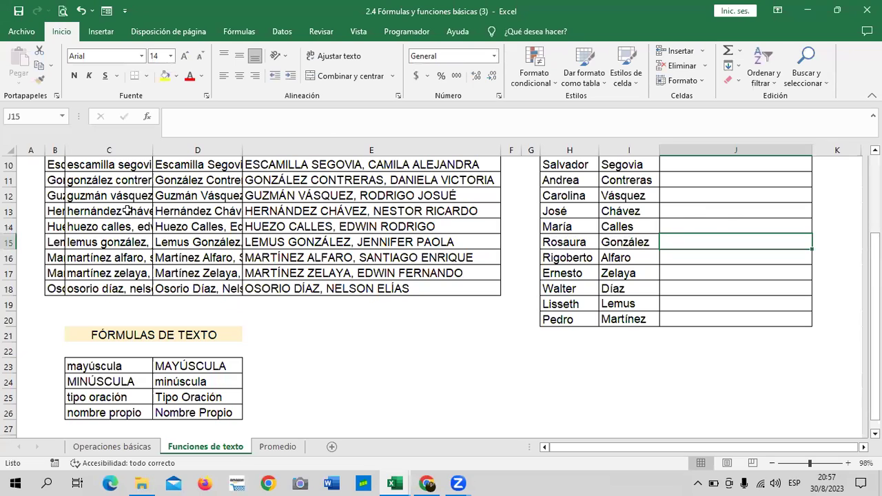
click(115, 199)
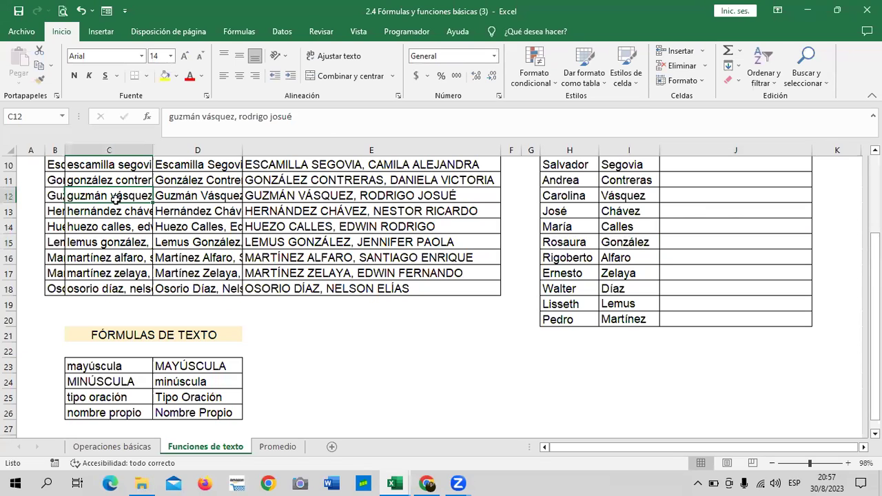
click(182, 198)
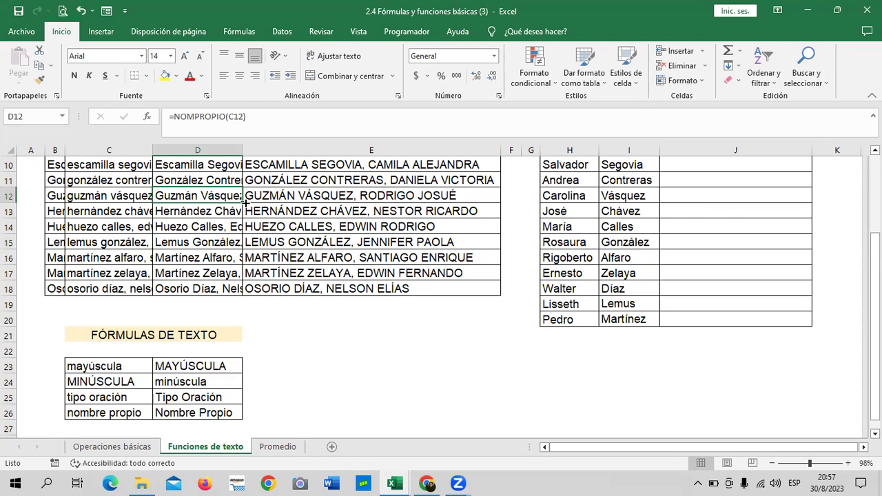
click(270, 200)
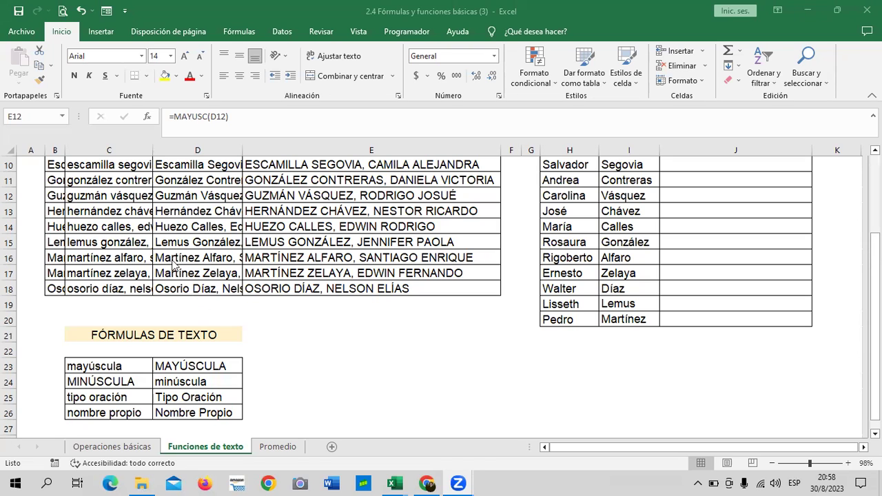
scroll(341, 259, up, 1)
scroll(340, 258, up, 2)
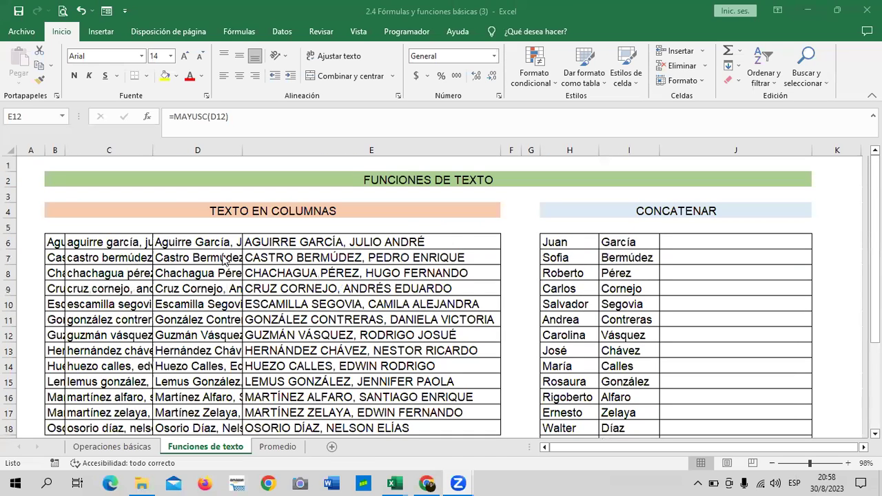
scroll(296, 227, down, 2)
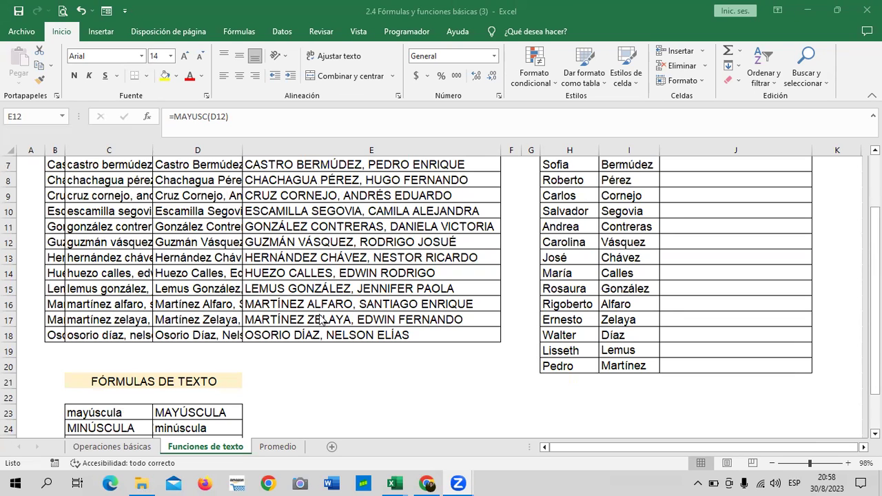
scroll(676, 296, up, 2)
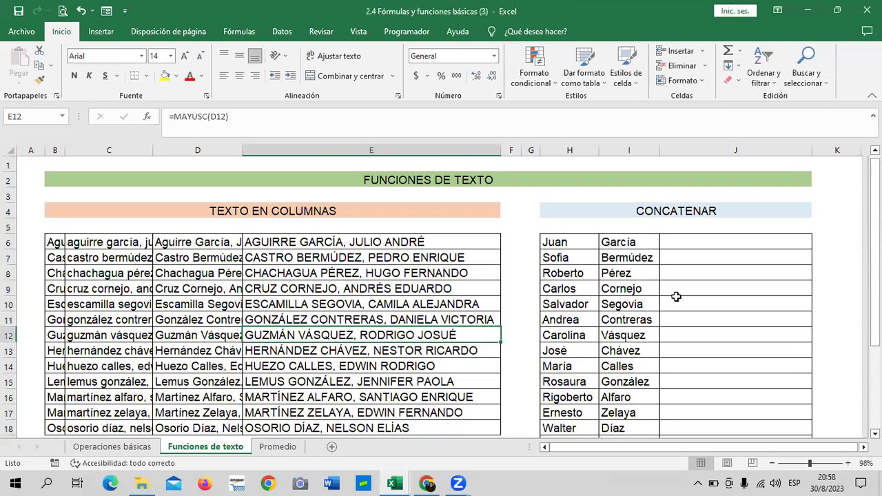
scroll(676, 296, down, 1)
Step: Enter =CONCATENAR(H6;" ";I6) in J6 to join the first name and surname with a space
click(717, 196)
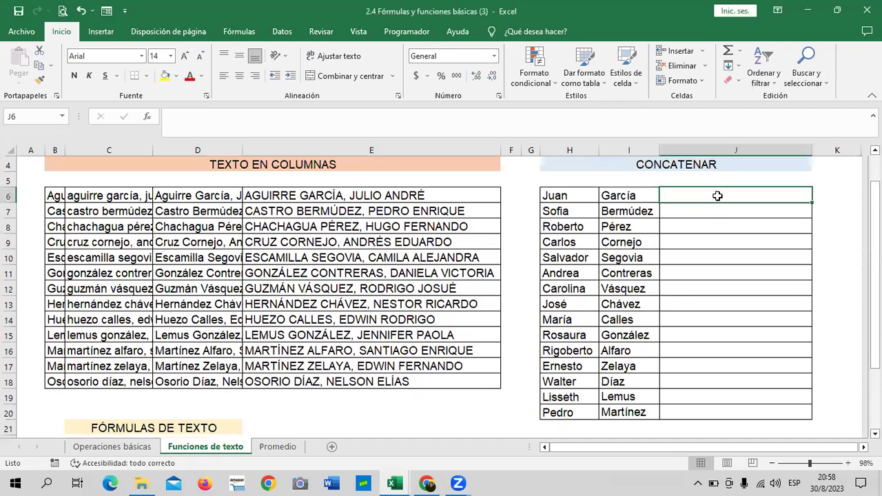
text(=)
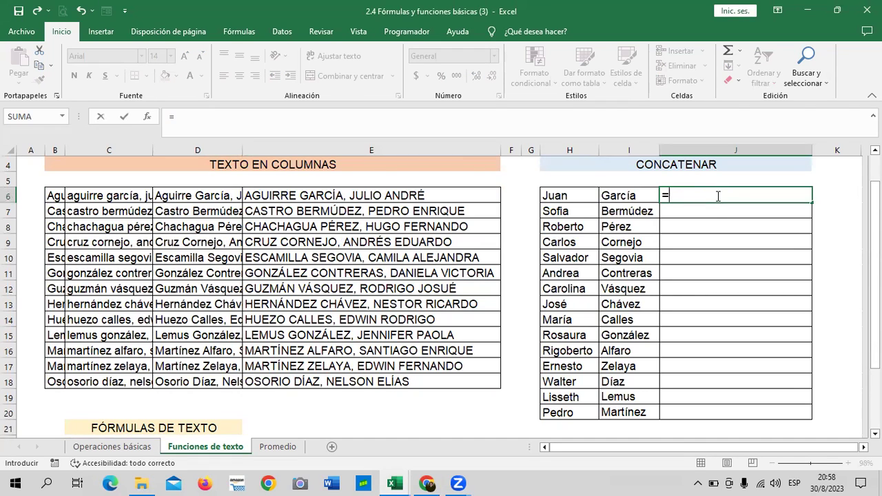
text(CON)
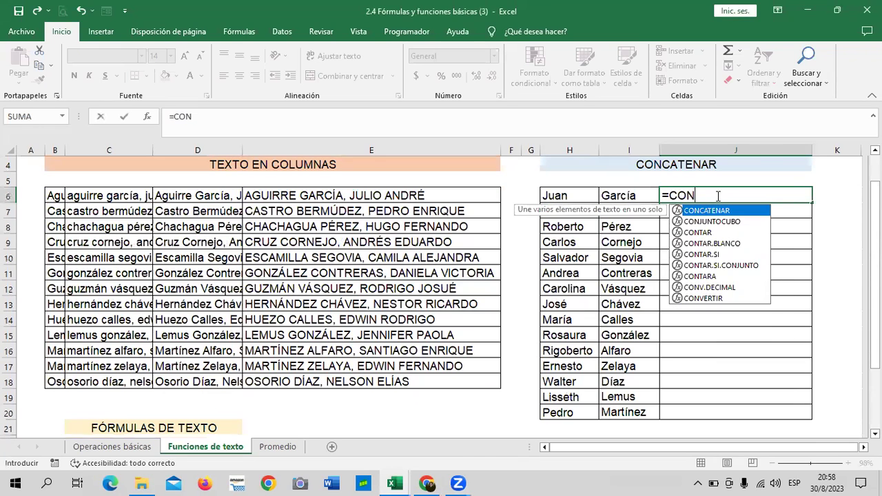
double_click(715, 218)
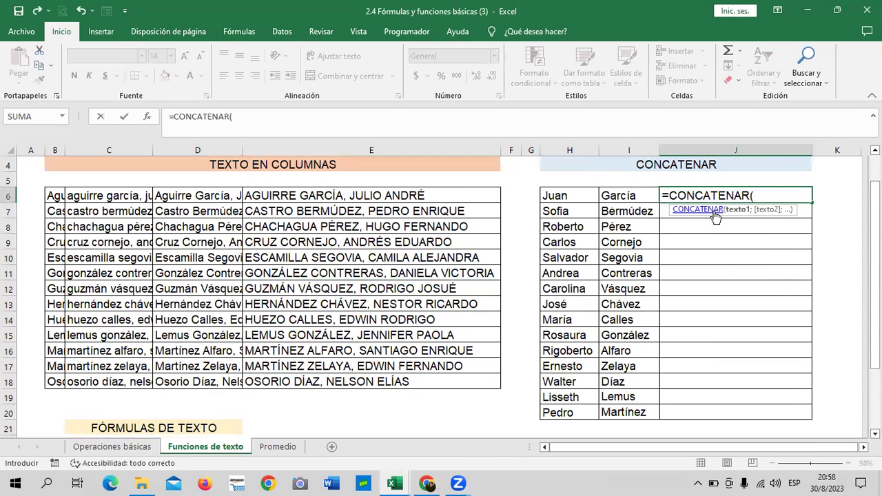
click(579, 197)
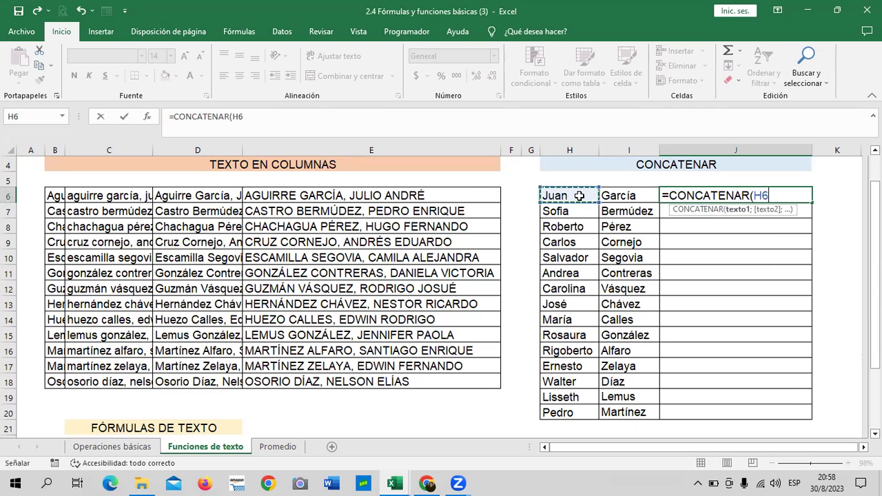
text(;)
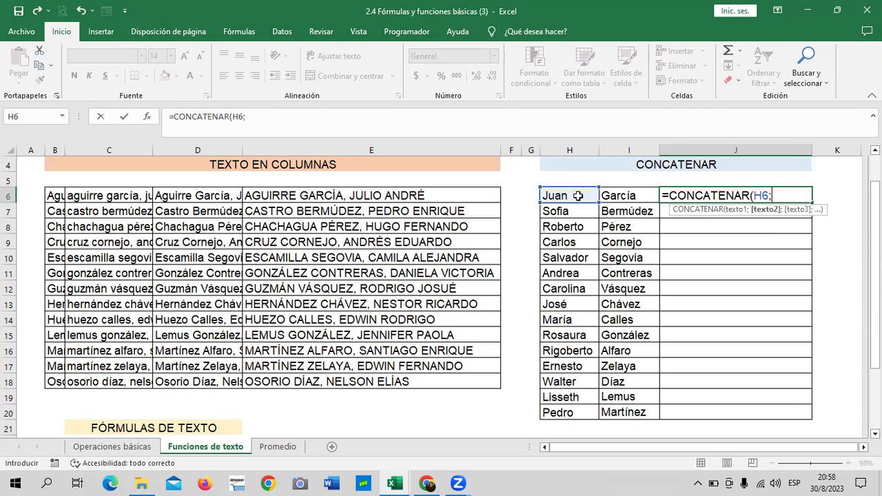
text(")
text( ";)
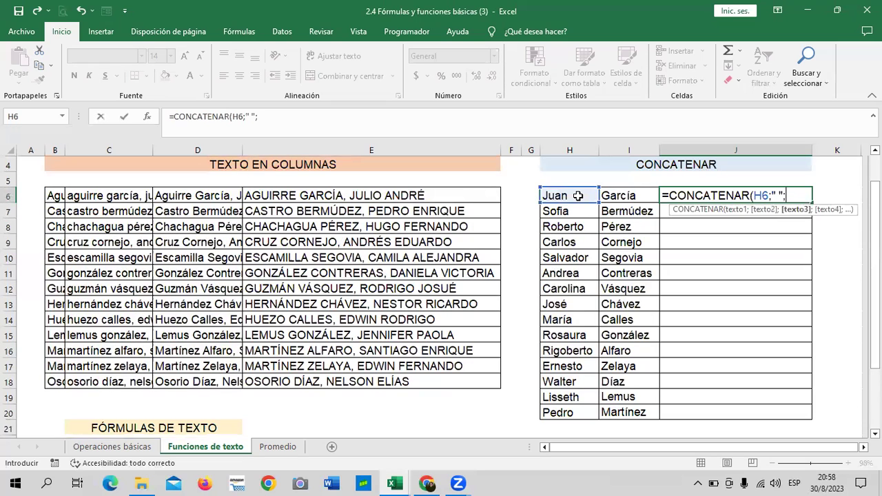
click(648, 195)
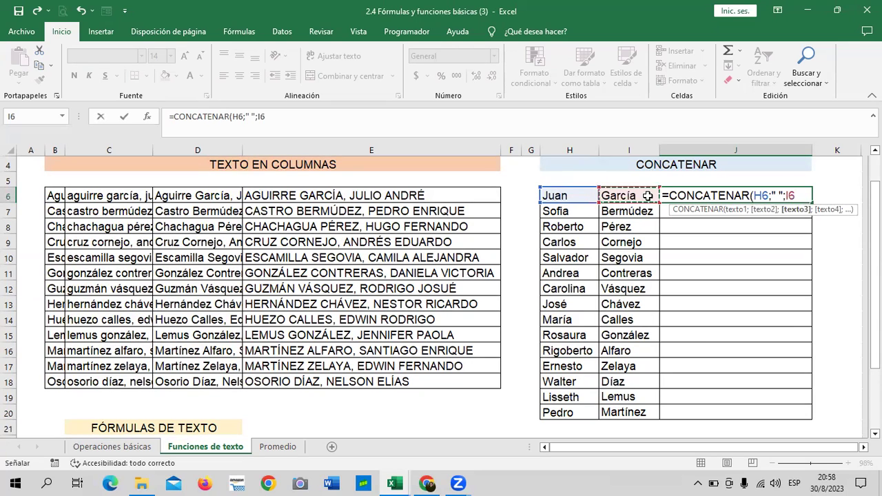
text())
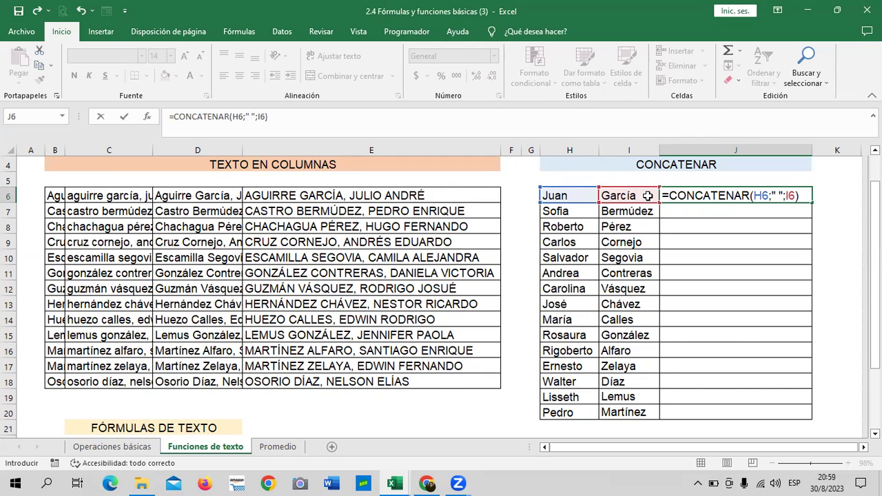
key(ctrl+Return)
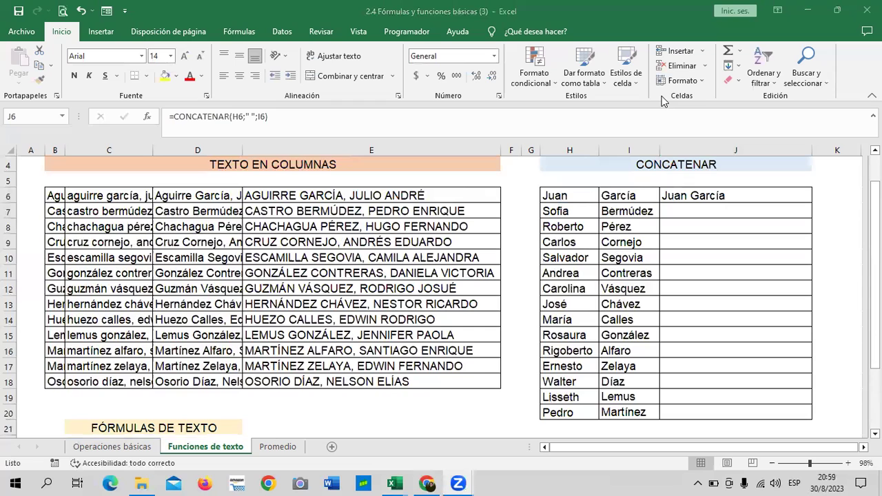
click(723, 195)
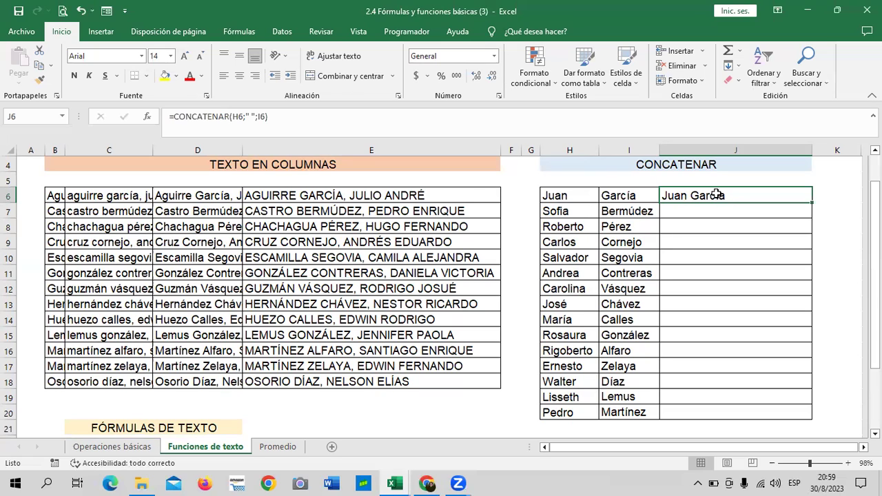
Step: Enter =H7&I7 in J7 to join the first name and surname without a space
click(696, 209)
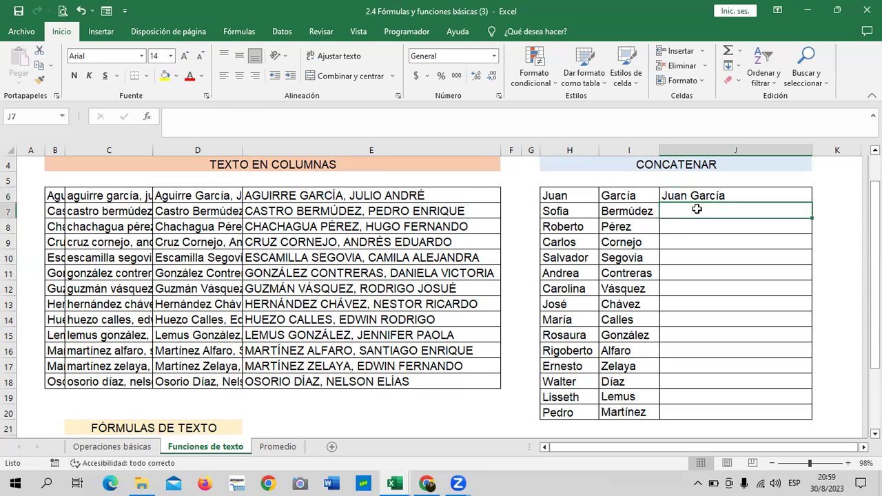
text(=)
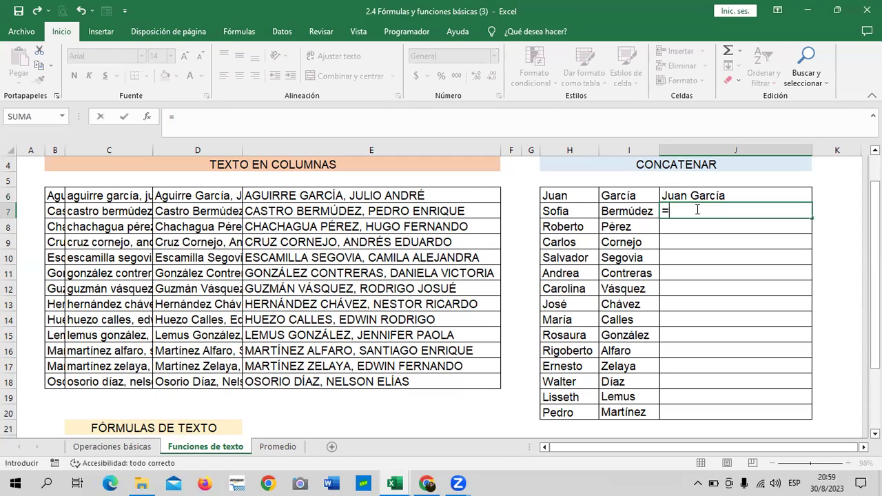
click(569, 211)
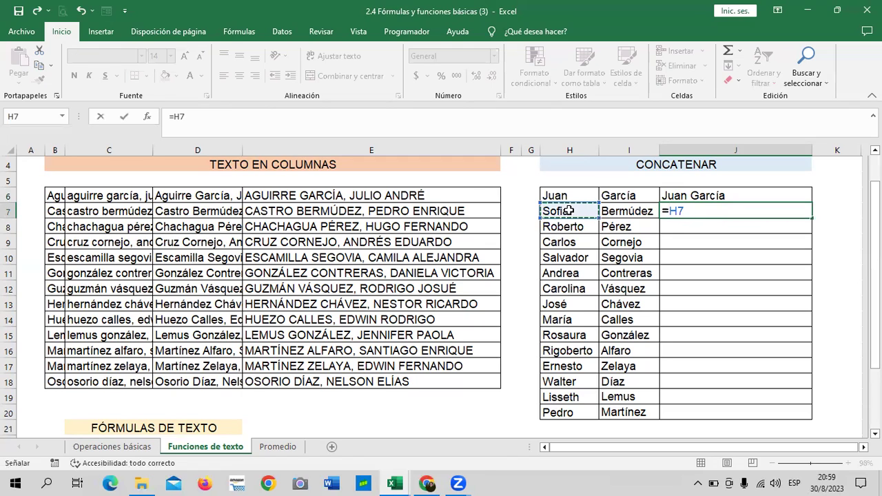
text(&)
click(645, 210)
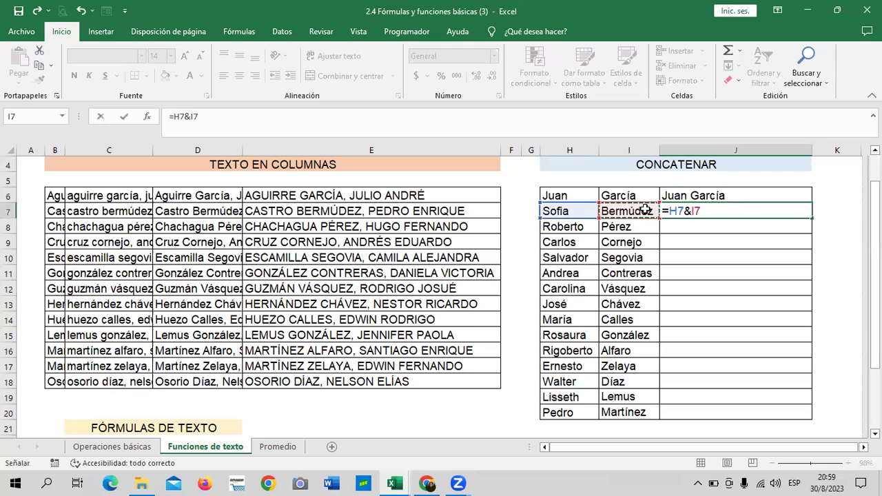
key(Return)
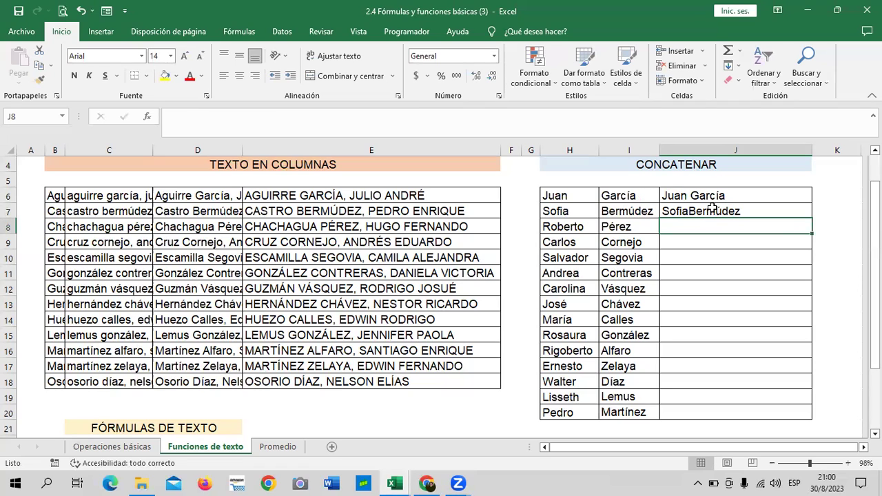
Step: Compare the & formula in J7 with the CONCATENAR formula in J6, then move to J8
click(709, 207)
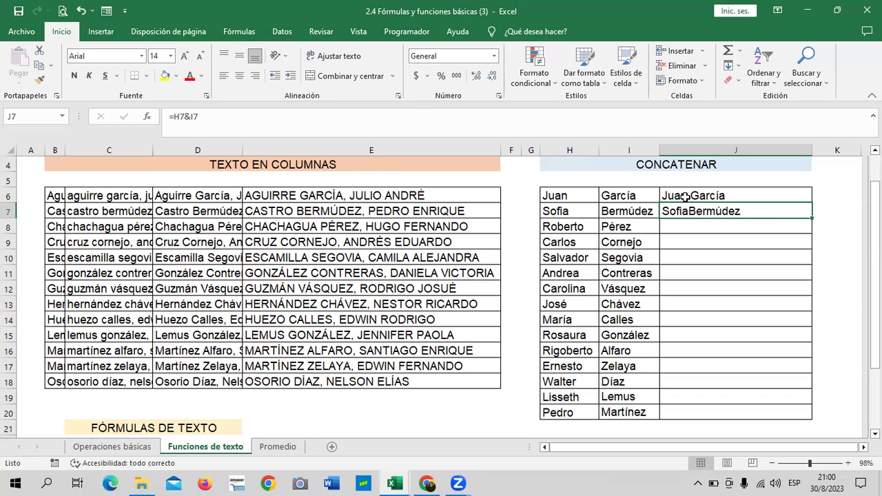
click(685, 196)
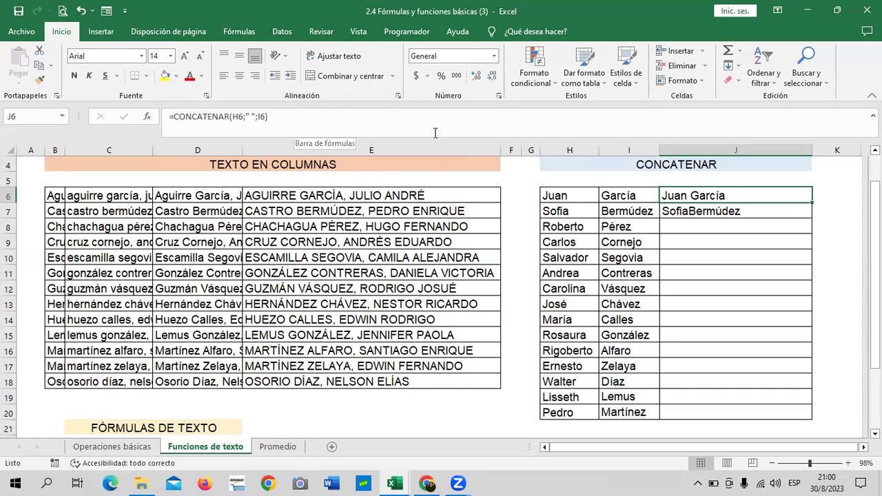
click(684, 211)
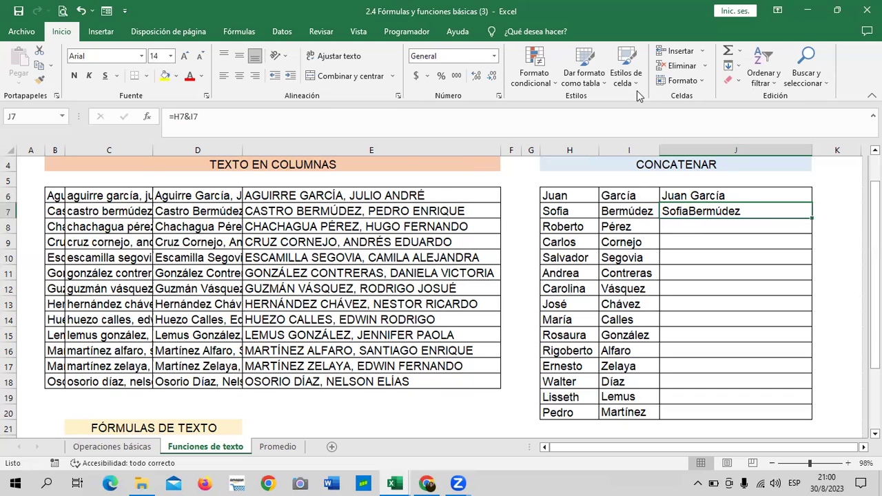
click(758, 222)
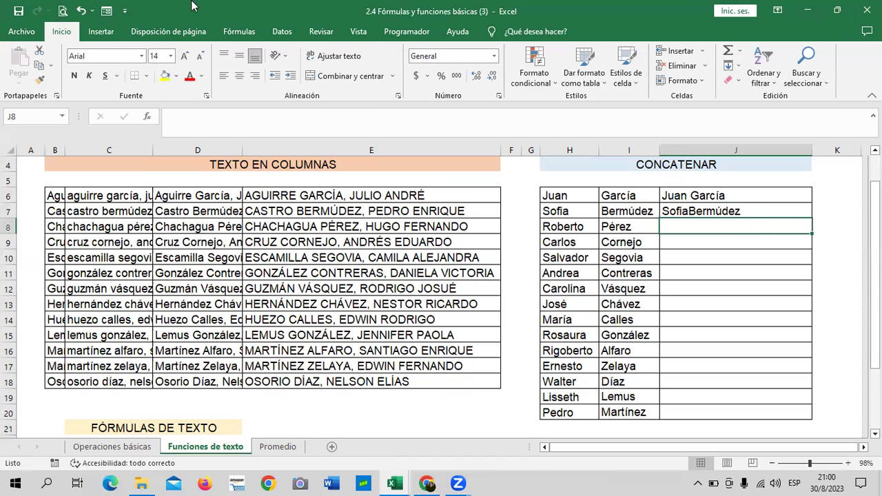